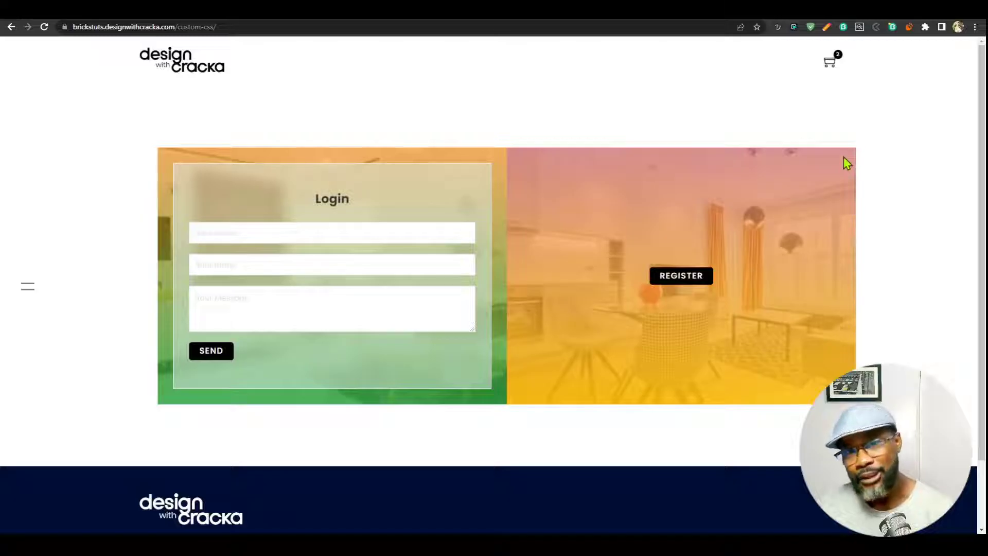
Toggle the demo's login/register panel, pick Cheddar & Sour Cream, and select heading and button text.
left_click(684, 280)
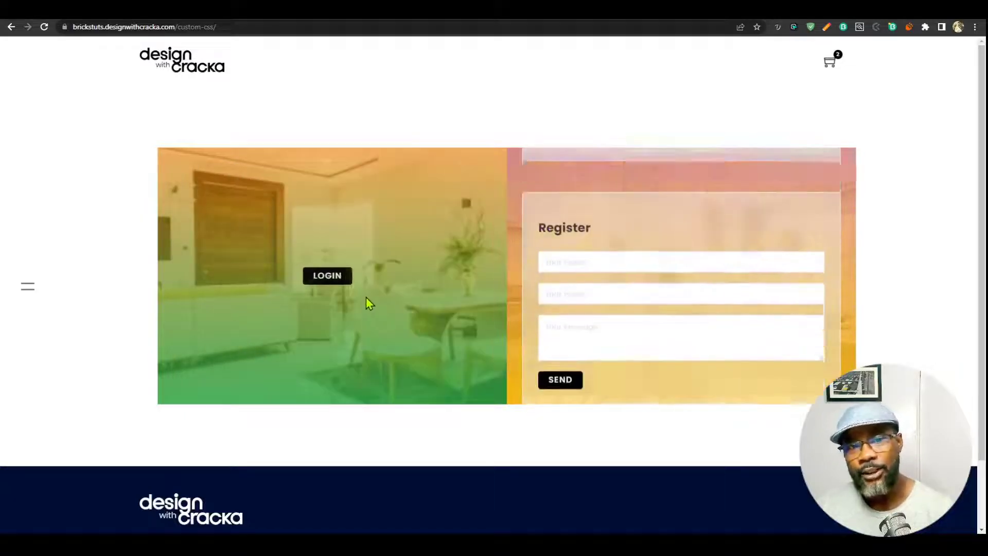
left_click(328, 276)
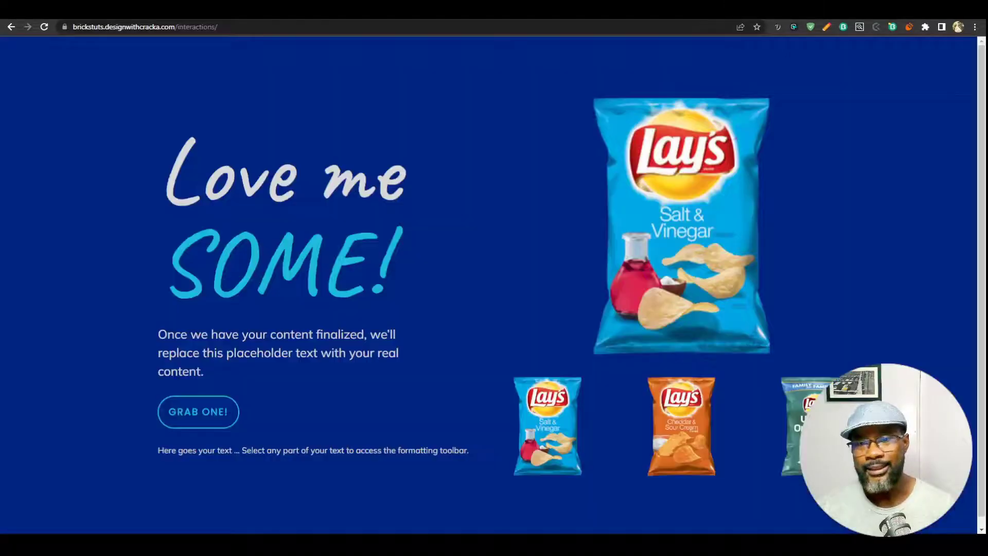
left_click(685, 435)
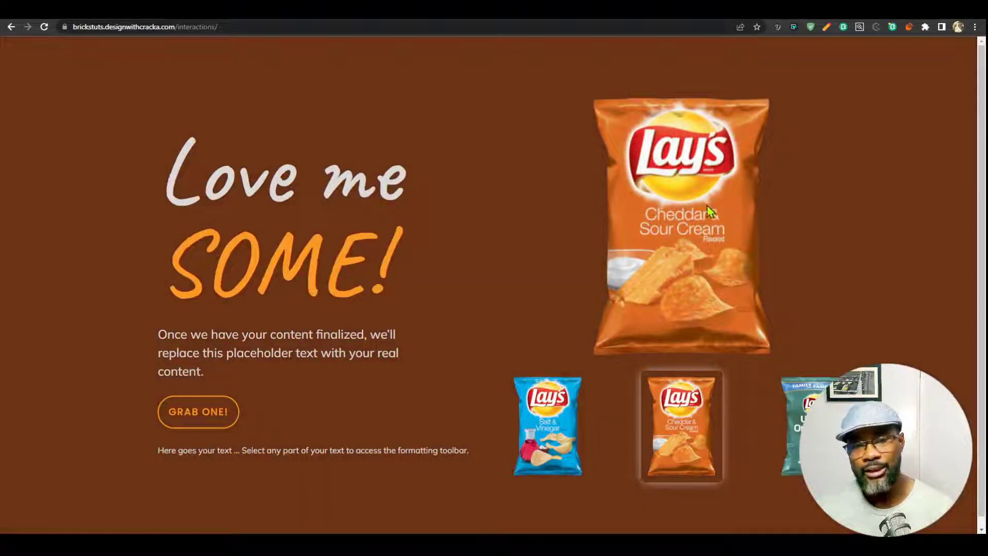
left_click_drag(194, 264, 316, 265)
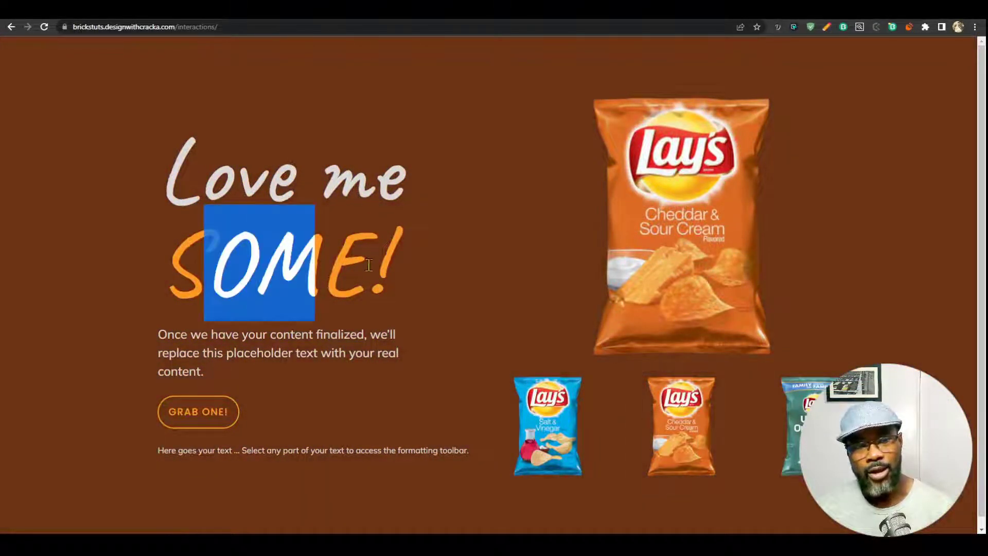
left_click_drag(381, 260, 210, 273)
double_click(193, 412)
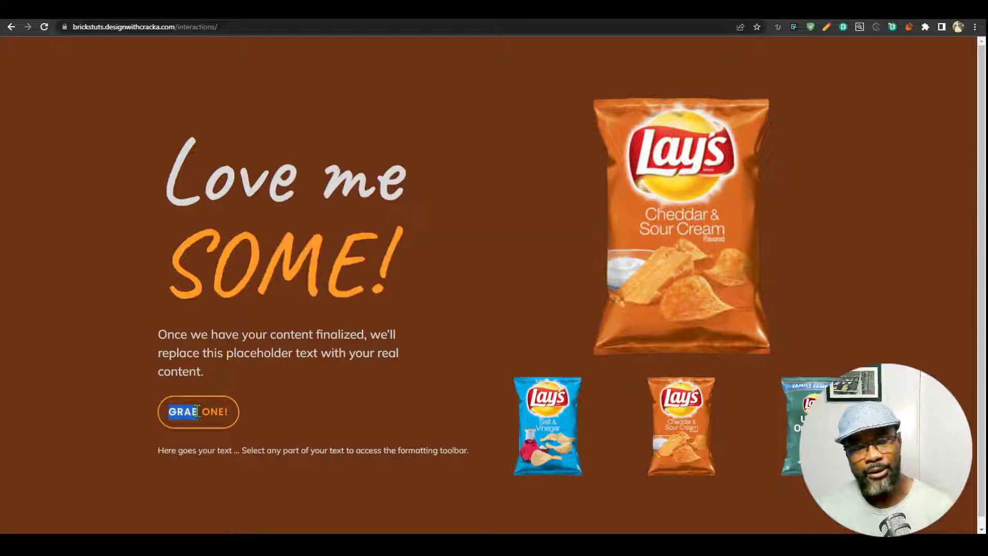
Cycle through Wavy Ondulées, Cheddar & Sour Cream and Salt & Vinegar, ending on Wavy Ondulées.
left_click(792, 422)
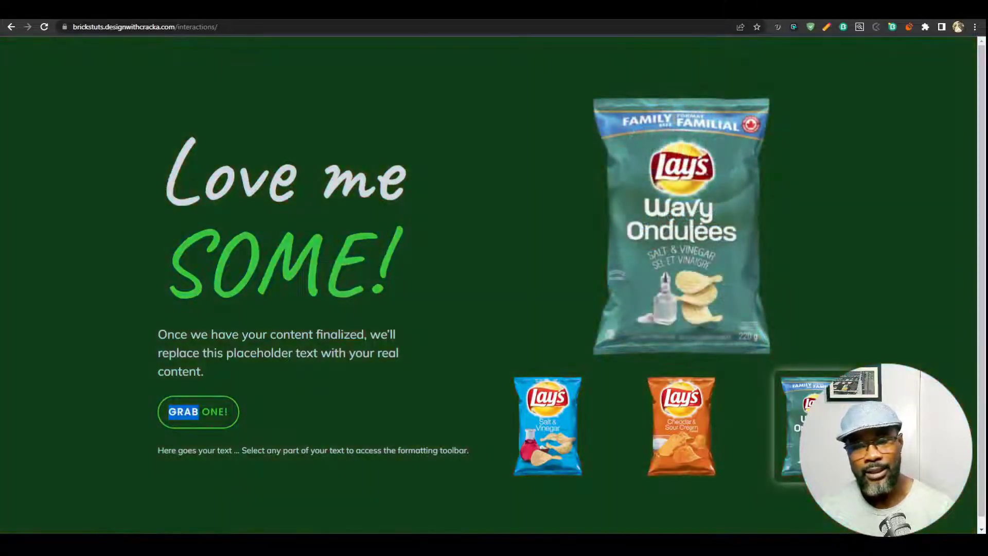
left_click(672, 448)
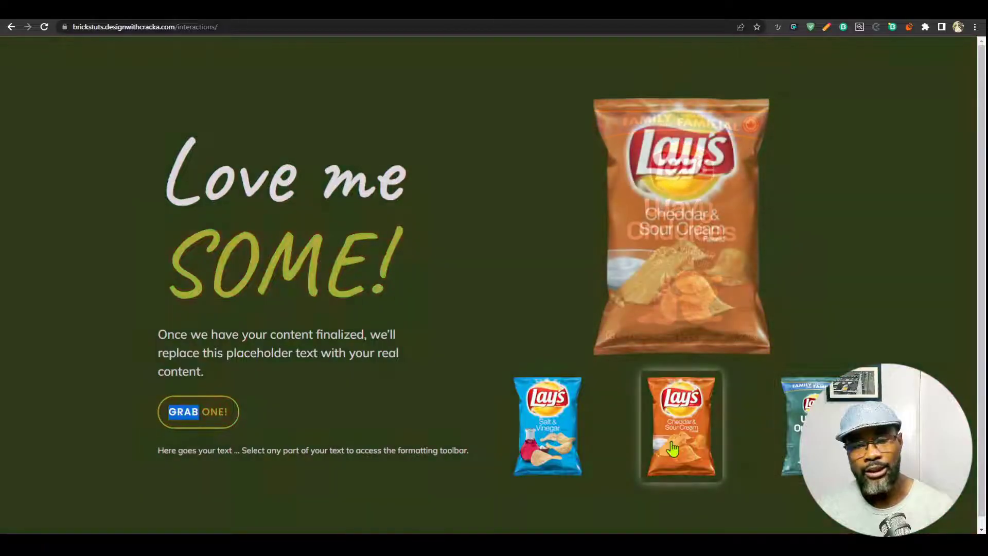
left_click(547, 443)
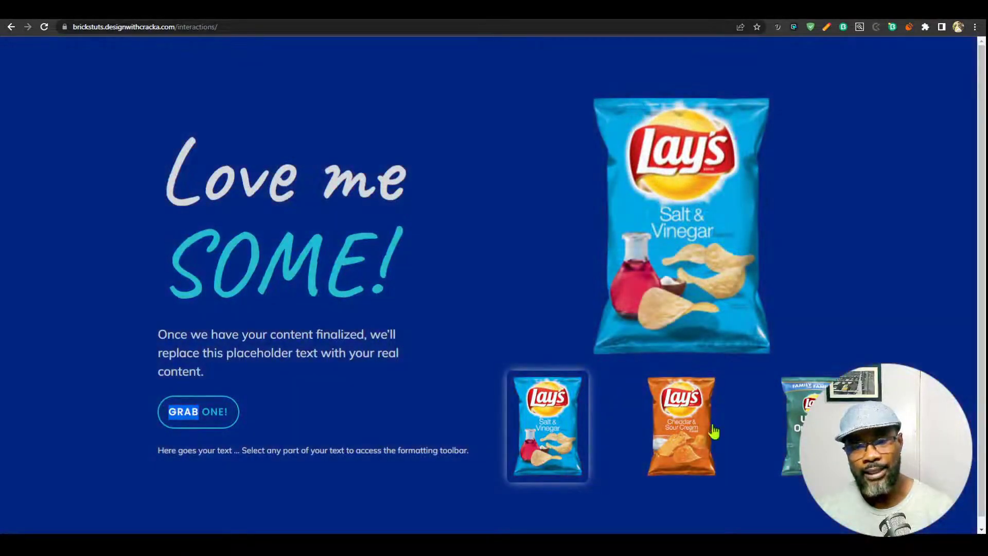
left_click(692, 432)
left_click(795, 423)
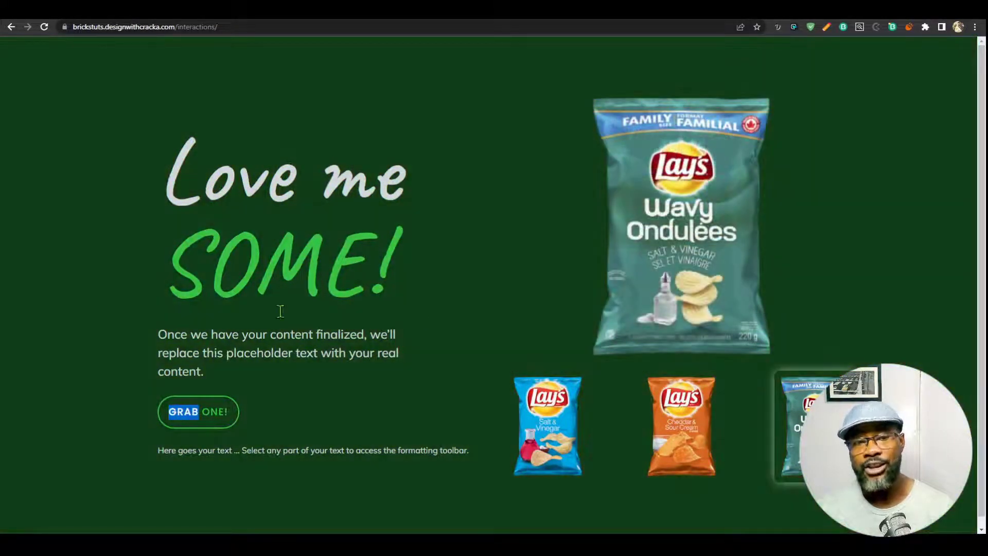
left_click(189, 411)
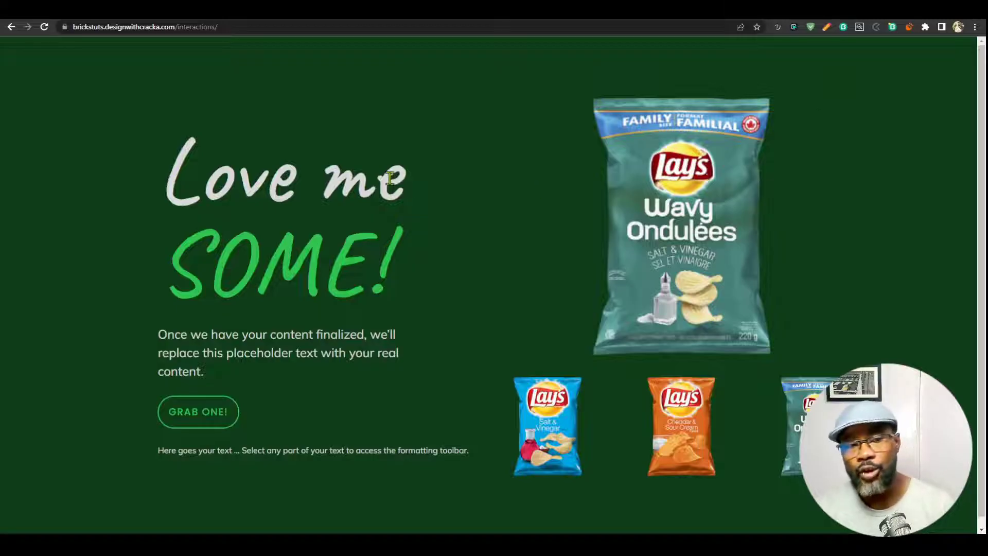
Highlight the 'Love me SOME!' heading text on the live page, then clear the selection.
left_click_drag(384, 263, 198, 193)
left_click(268, 260)
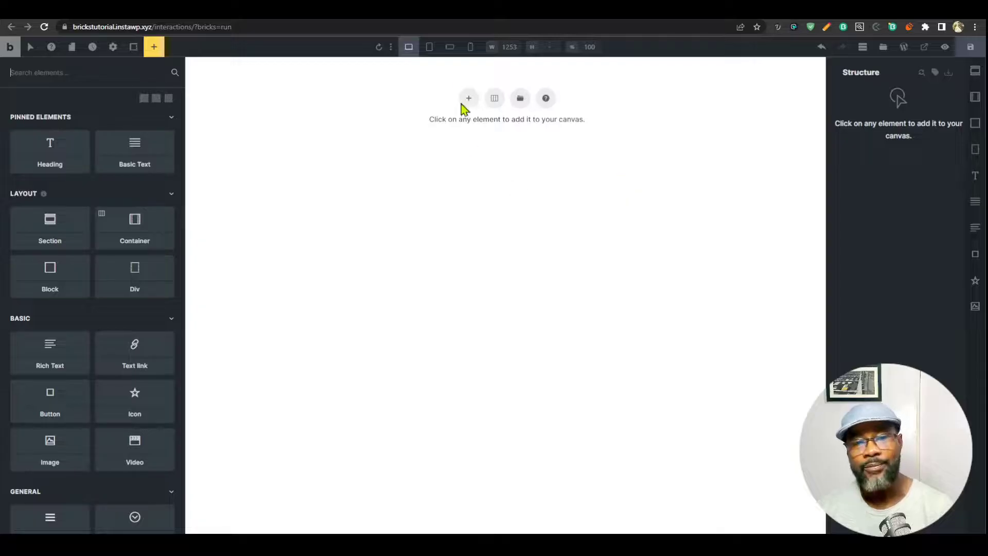
Insert a Section on the empty canvas and select the Container inside it.
left_click(464, 100)
left_click(551, 134)
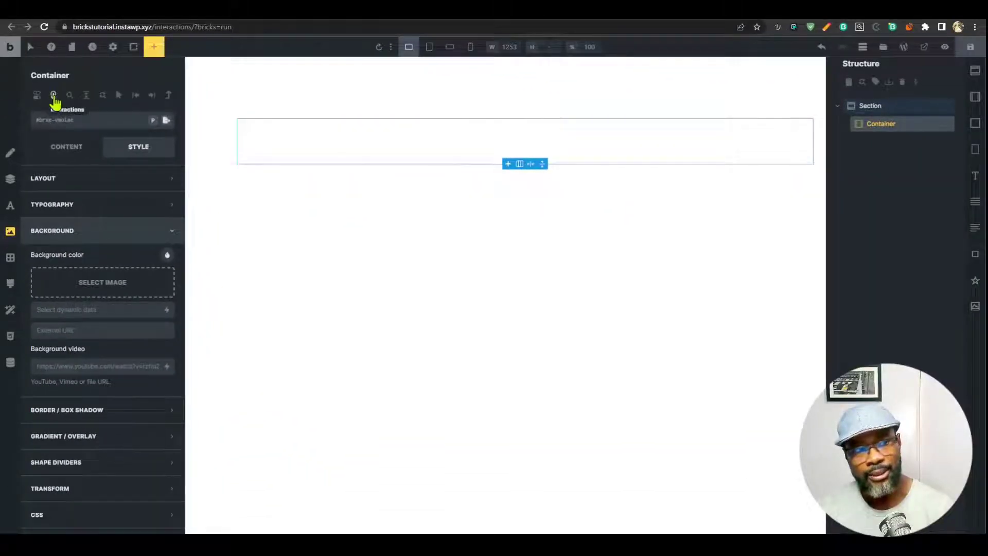
Add a new interaction to the Container and browse the Trigger event list without choosing one.
left_click(54, 97)
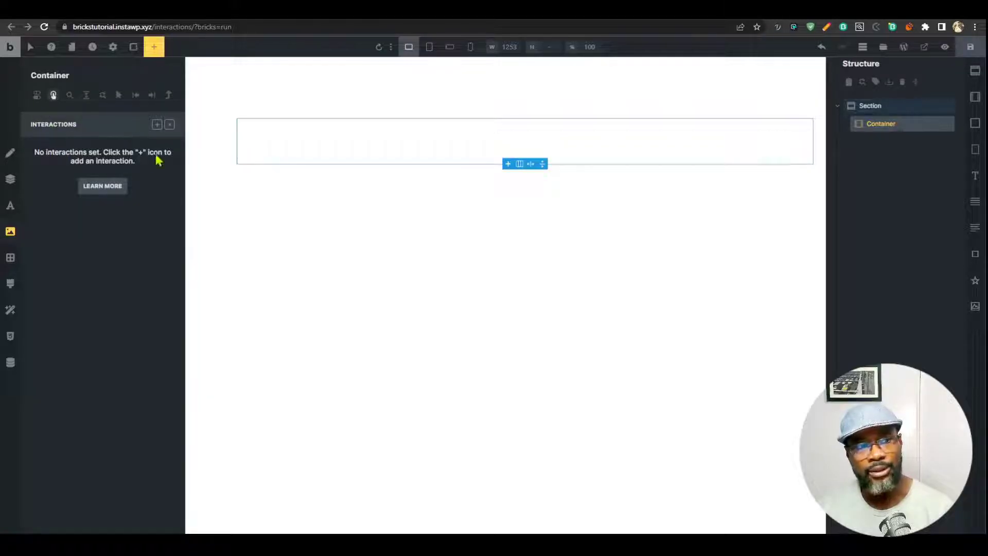
left_click(157, 126)
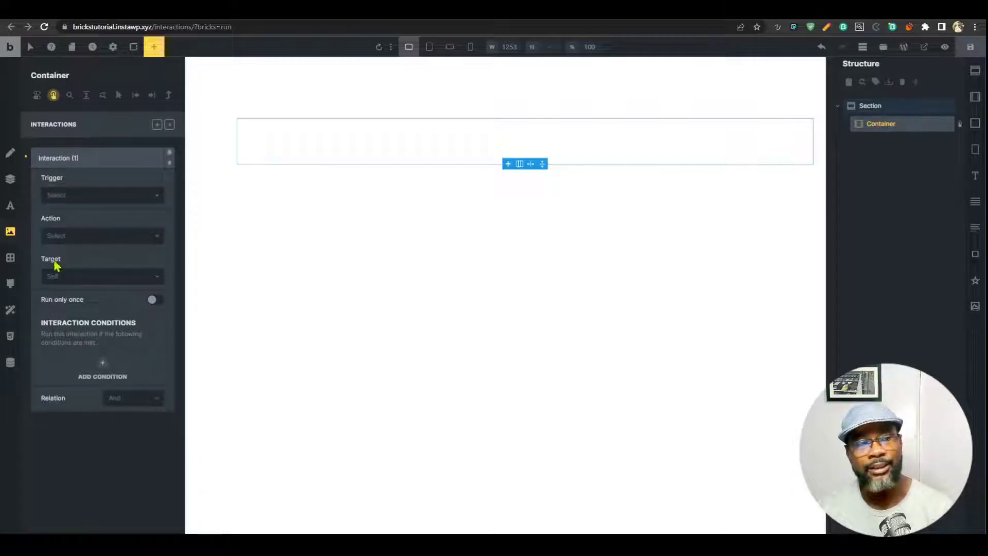
left_click(109, 194)
left_click(102, 180)
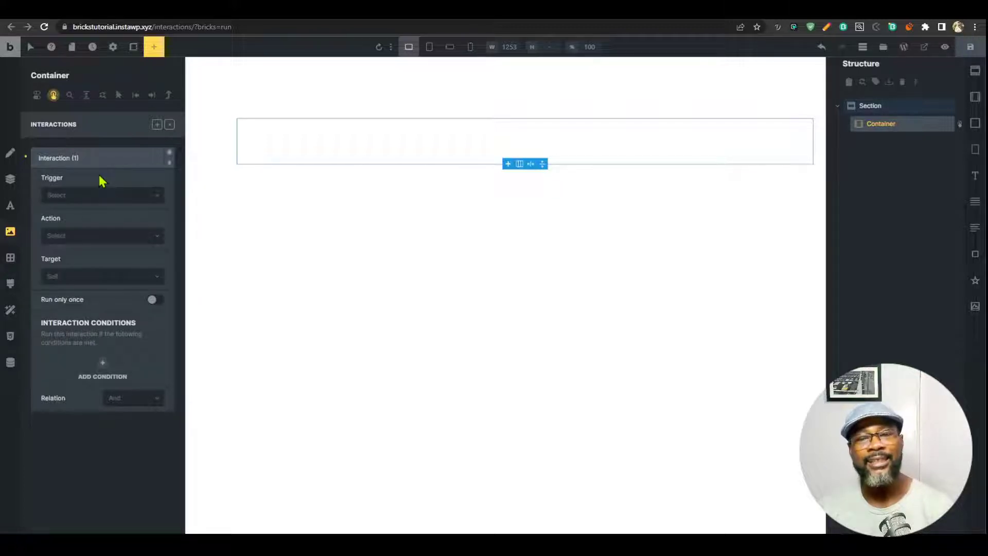
left_click(98, 198)
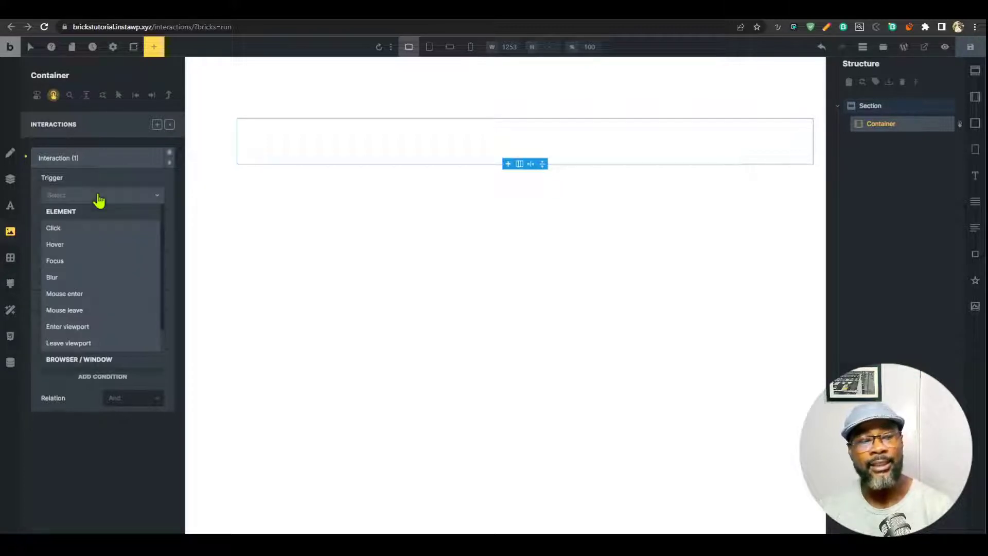
scroll(98, 254, "down", 1)
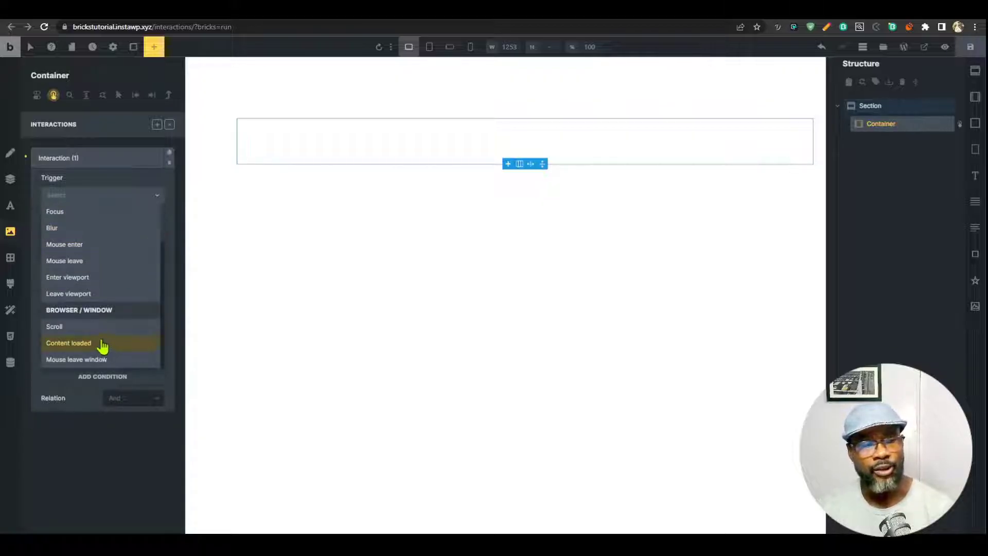
scroll(113, 331, "up", 1)
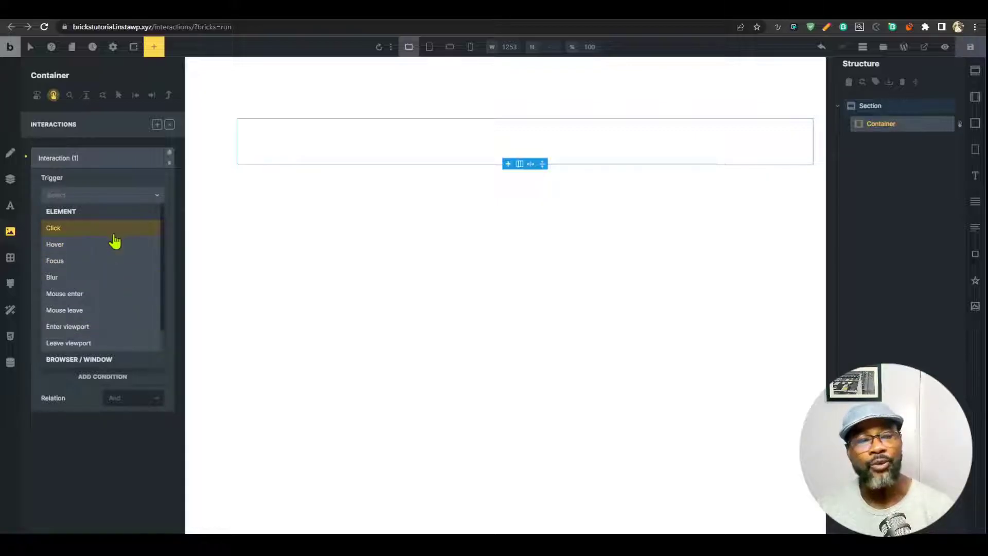
scroll(99, 240, "down", 1)
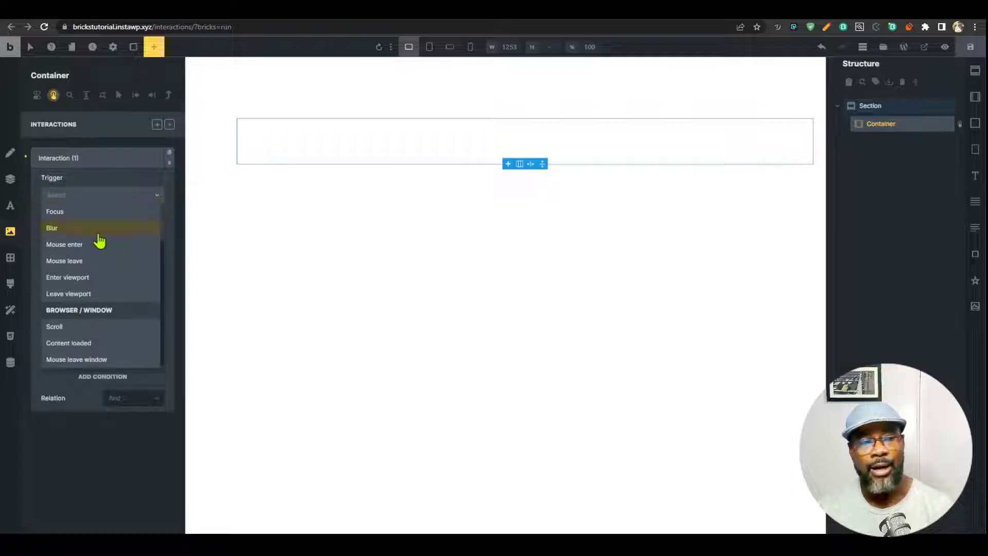
scroll(97, 242, "up", 1)
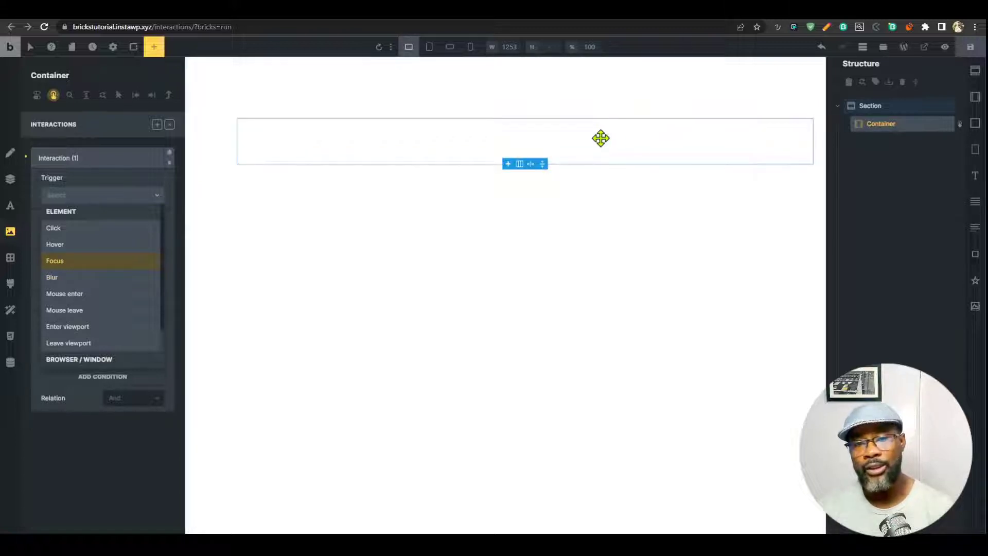
left_click(629, 337)
left_click(626, 133)
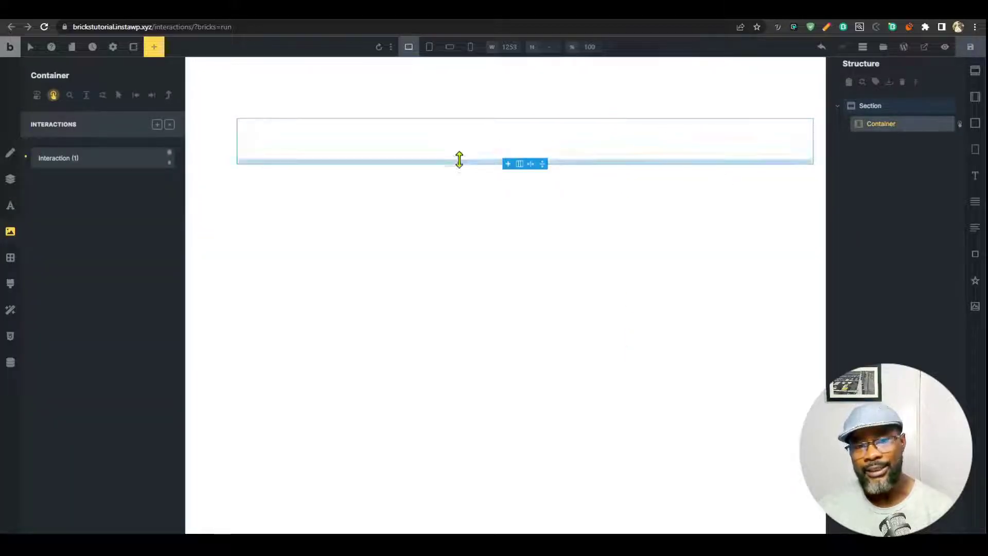
left_click(682, 364)
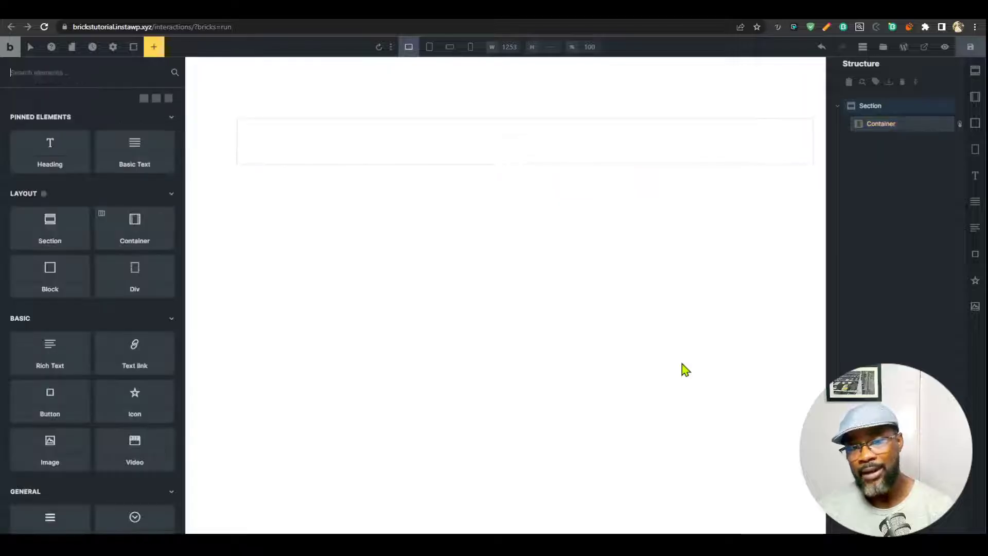
left_click(609, 152)
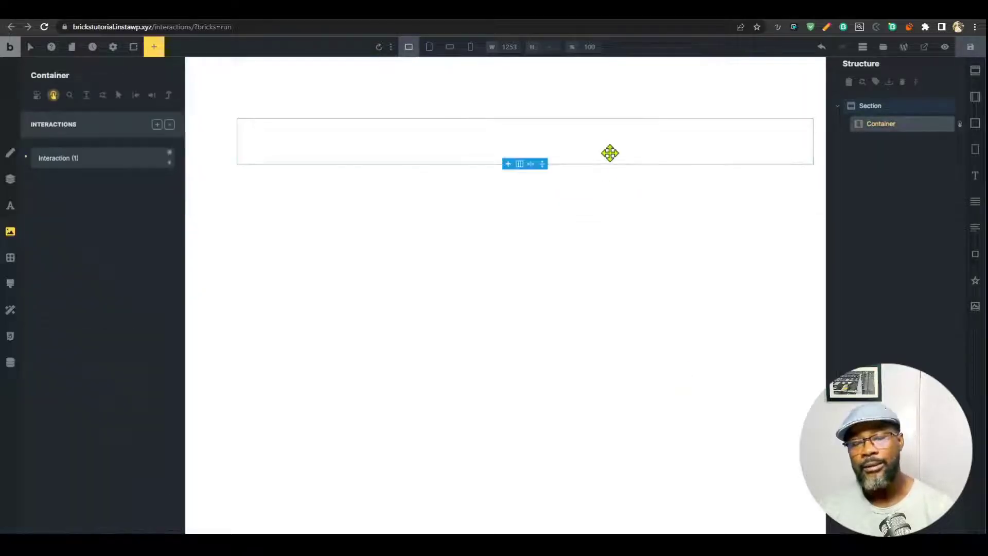
left_click(624, 308)
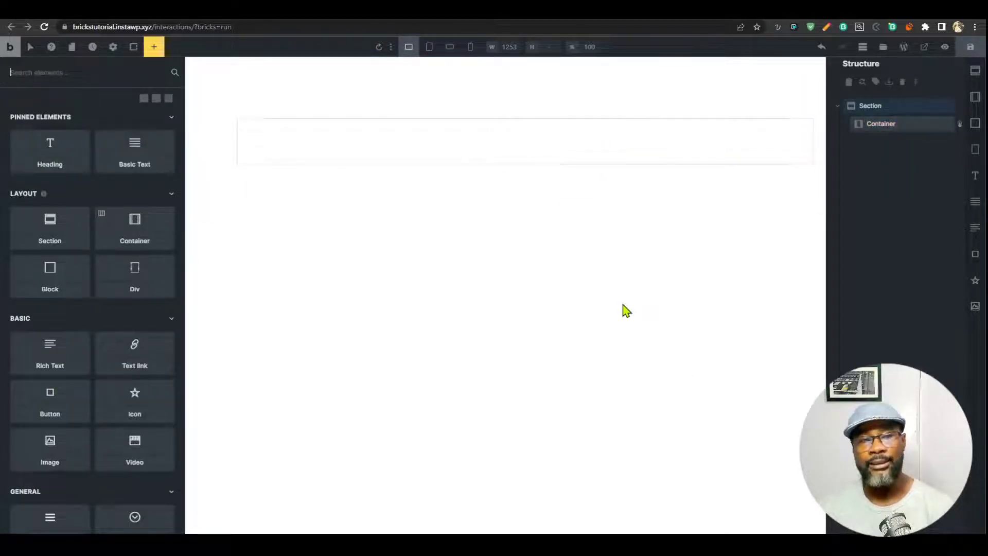
left_click(607, 153)
left_click(77, 158)
left_click(102, 194)
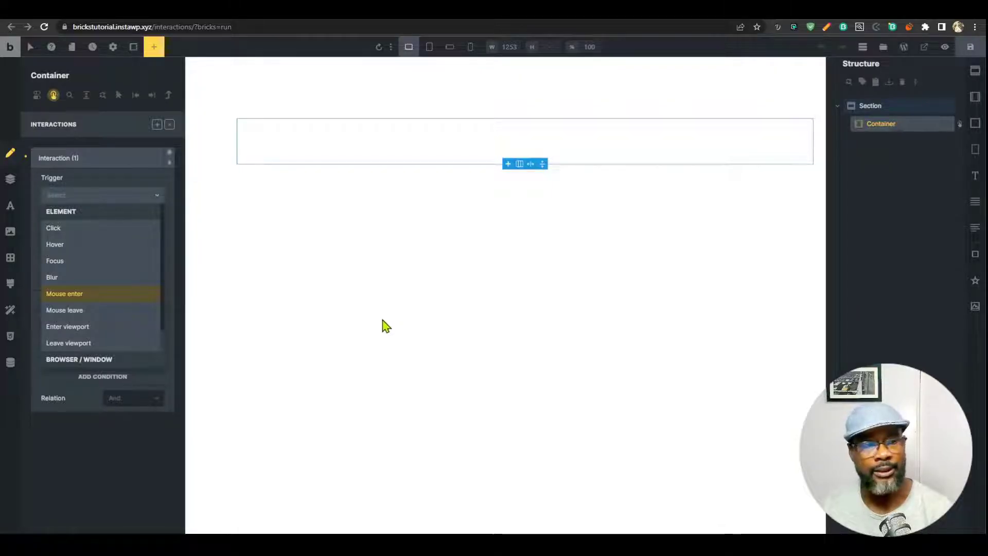
Split the Container into two equal columns.
left_click(520, 165)
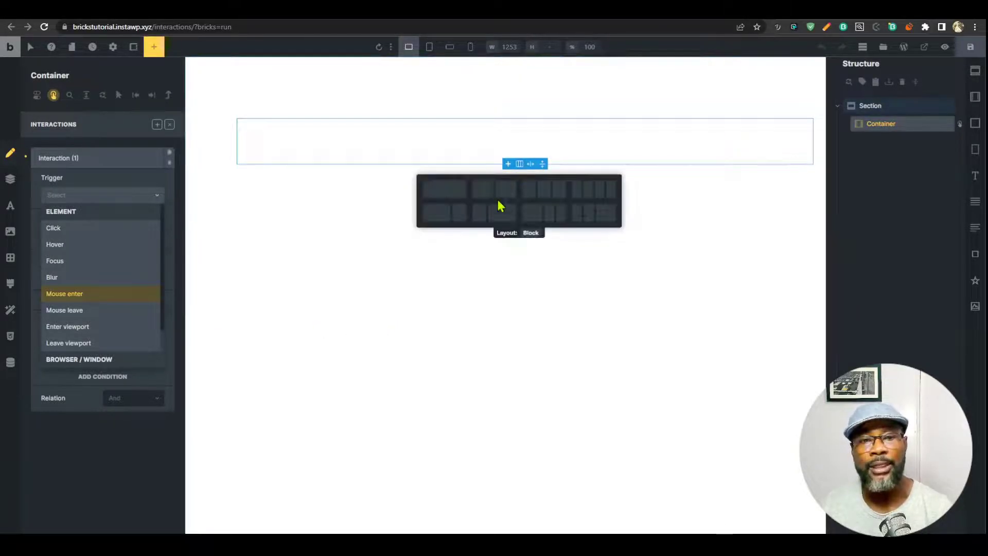
left_click(487, 194)
left_click(465, 148)
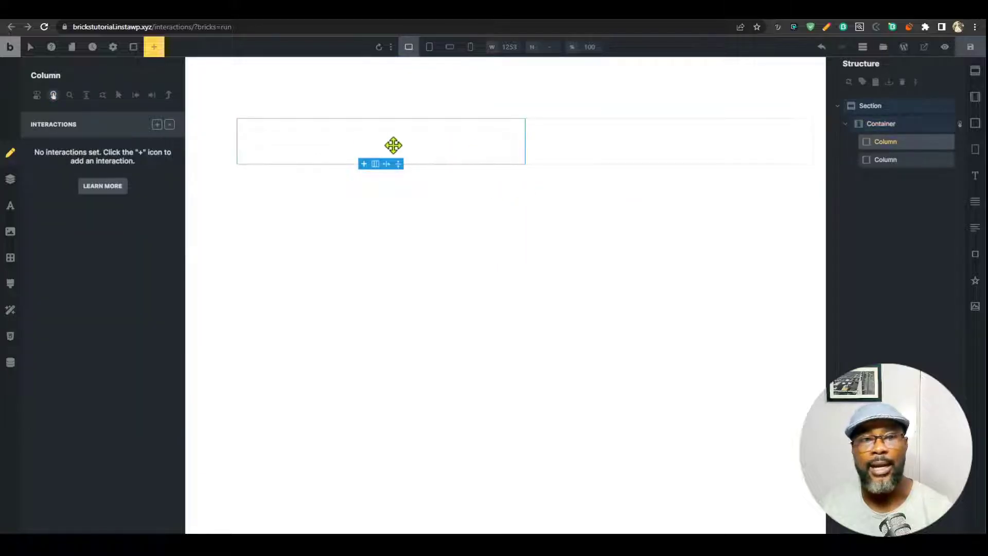
Give the left column a new global class int-col.
left_click(169, 125)
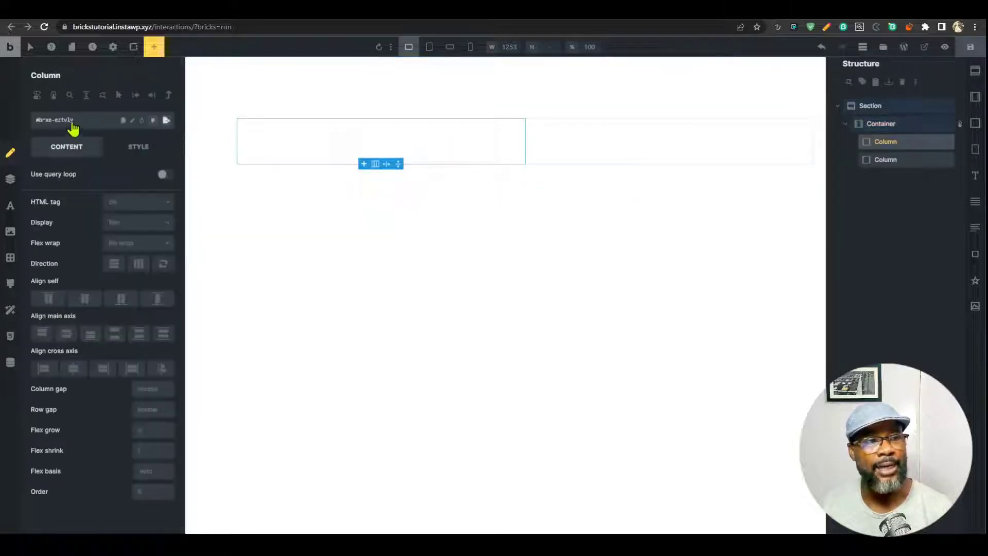
left_click(96, 122)
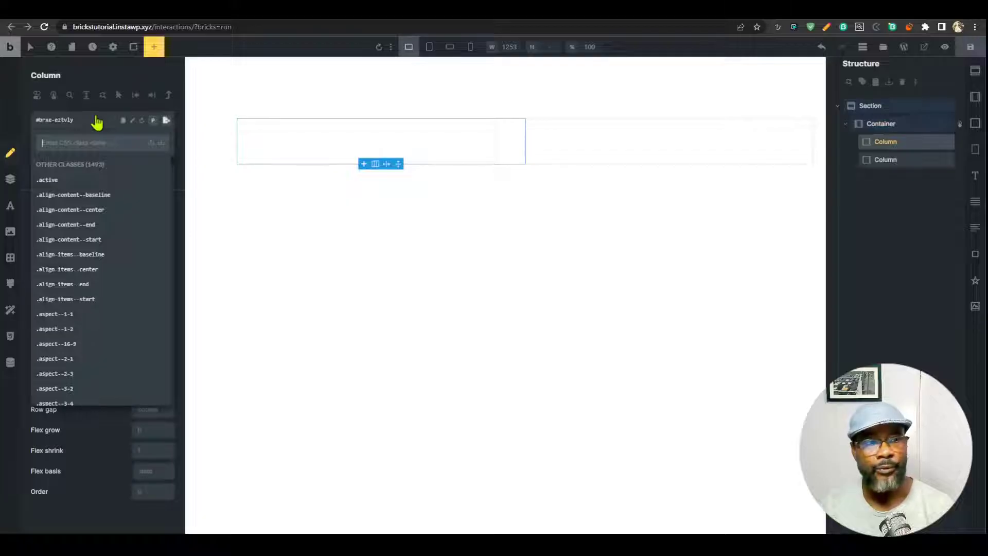
type("int")
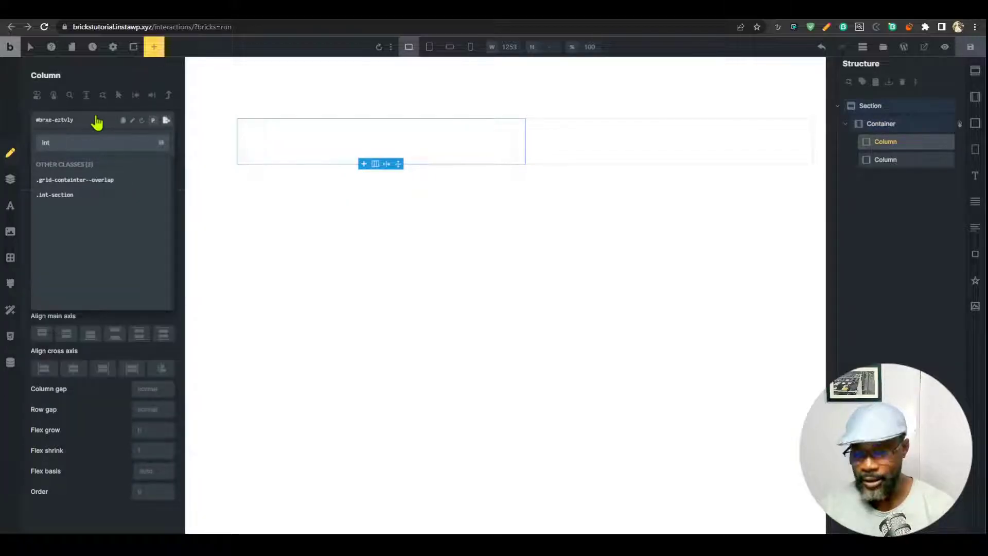
type("-colu")
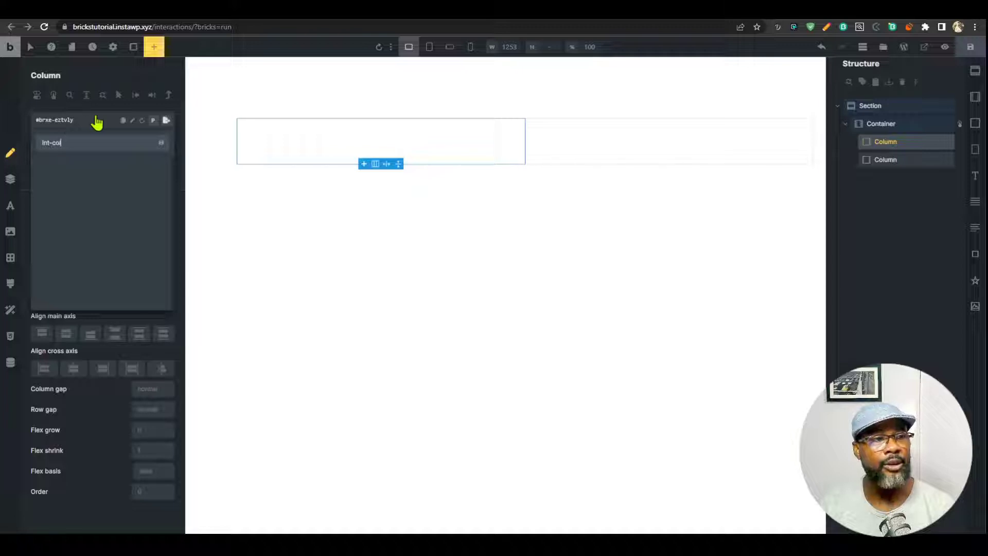
key("Return")
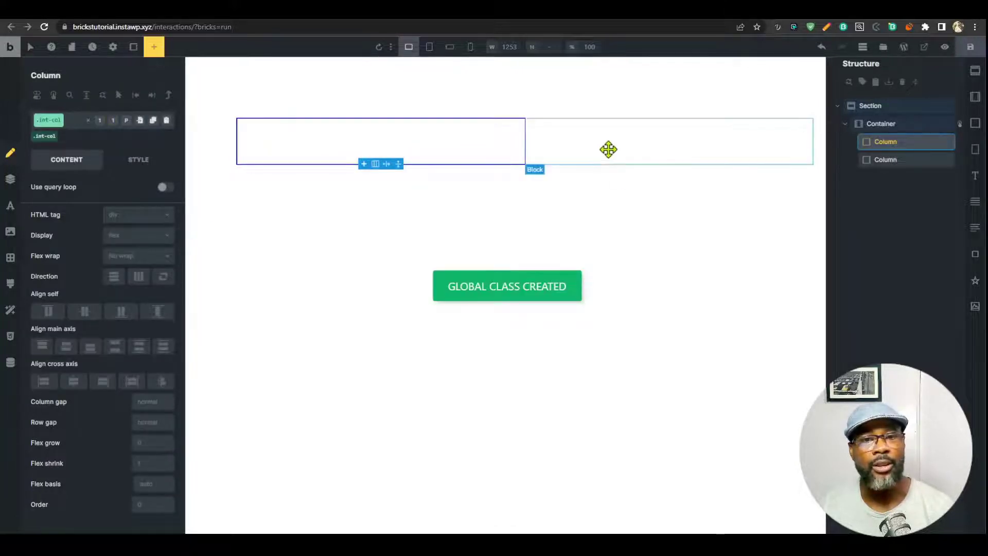
Copy the first column's styles and paste them onto the second column.
left_click(606, 150)
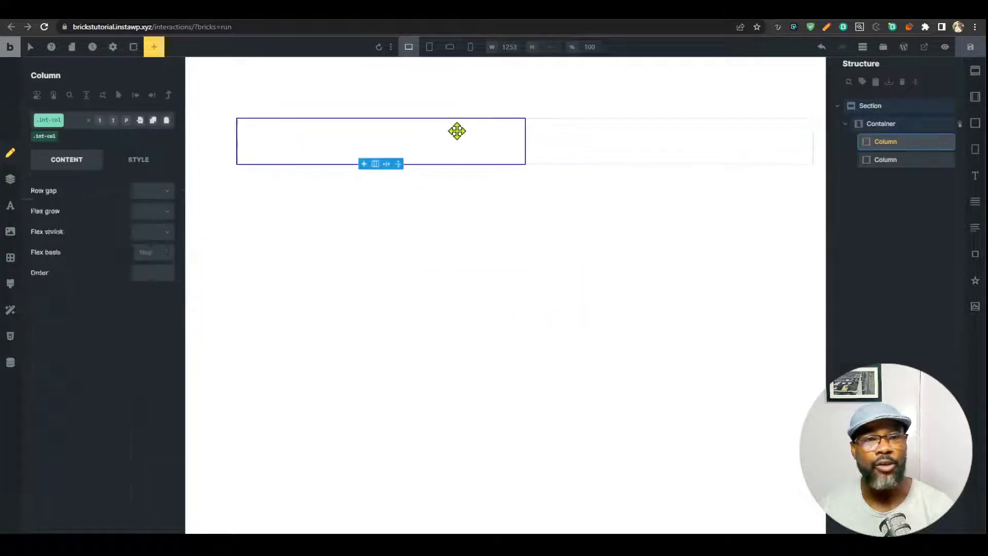
right_click(457, 131)
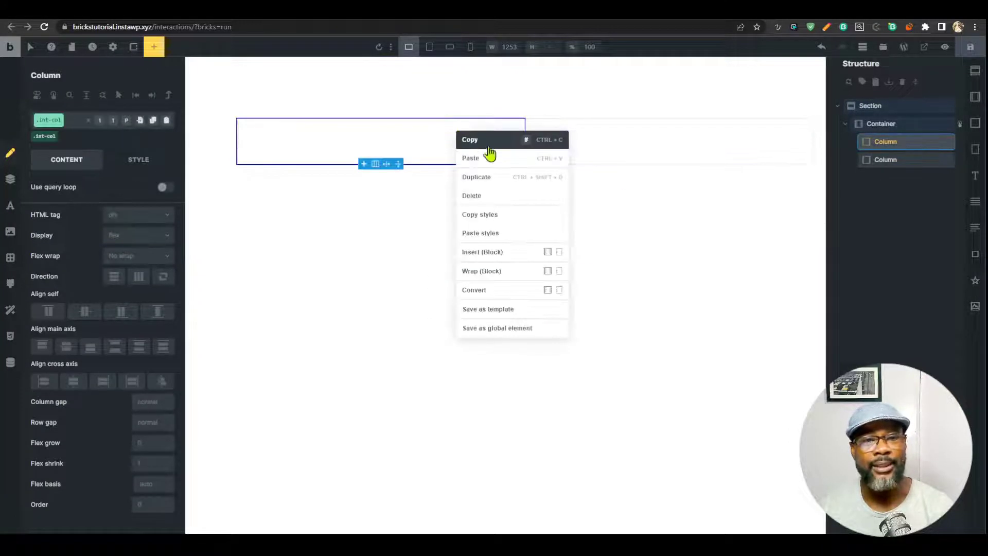
left_click(508, 216)
right_click(609, 132)
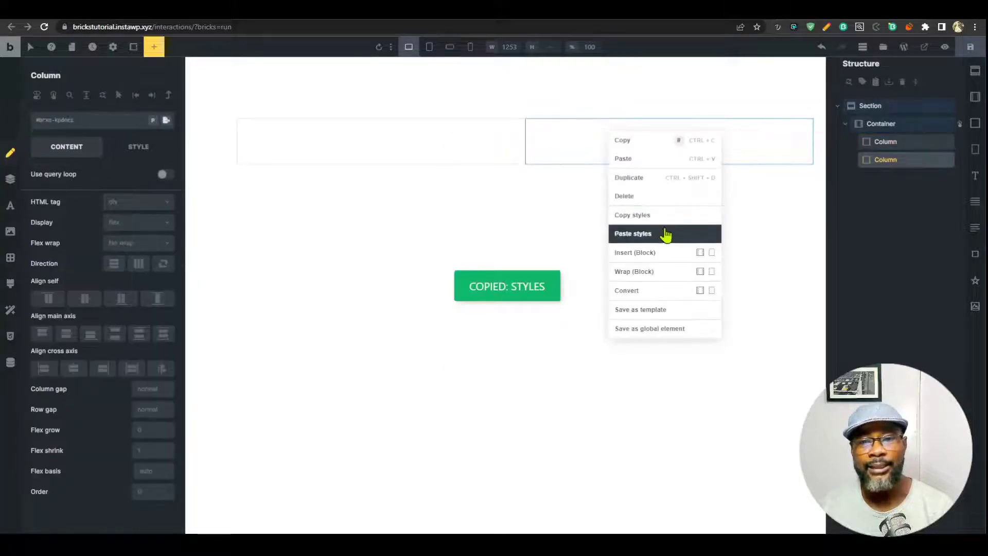
left_click(663, 234)
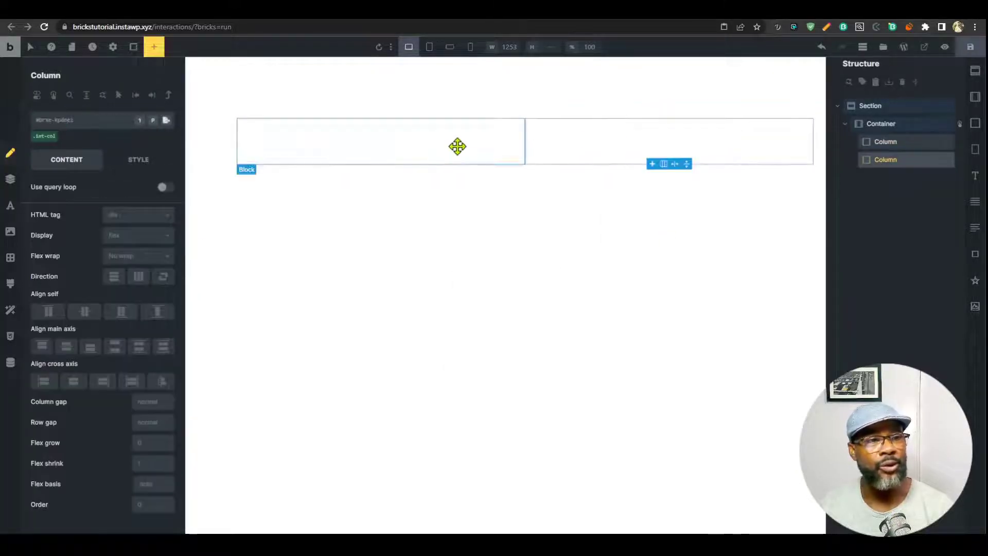
Set the column's minimum height to 400 in the Layout style settings.
left_click(134, 159)
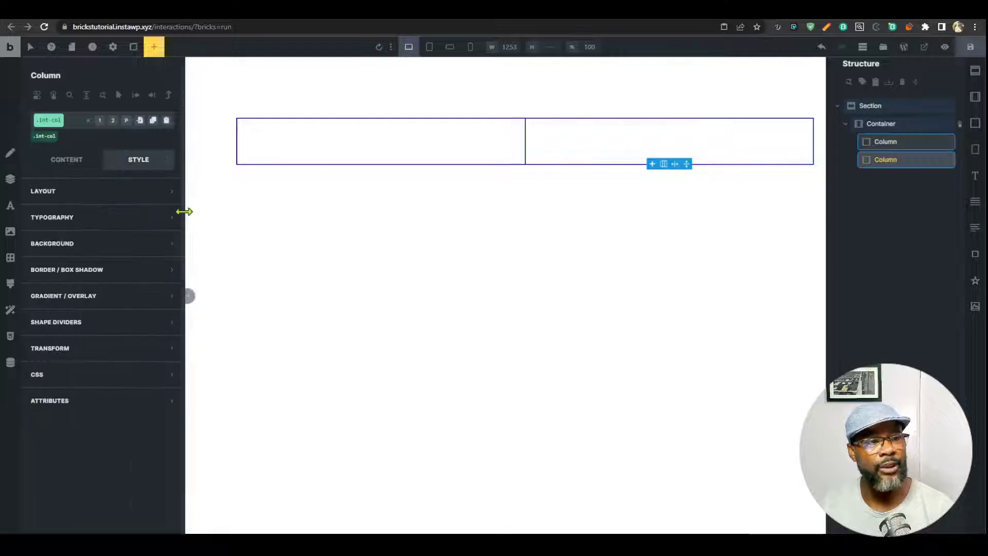
left_click(121, 191)
scroll(146, 360, "down", 1)
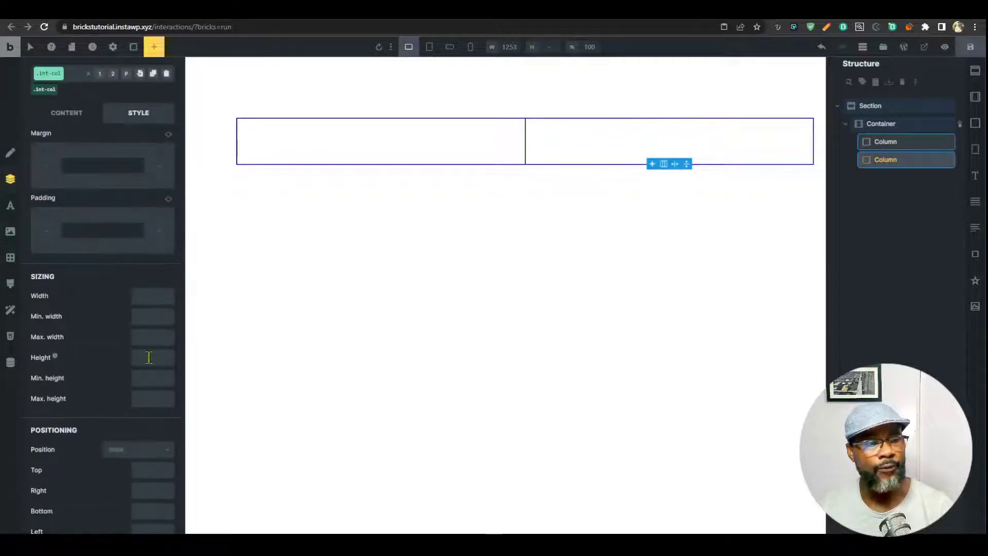
left_click(152, 378)
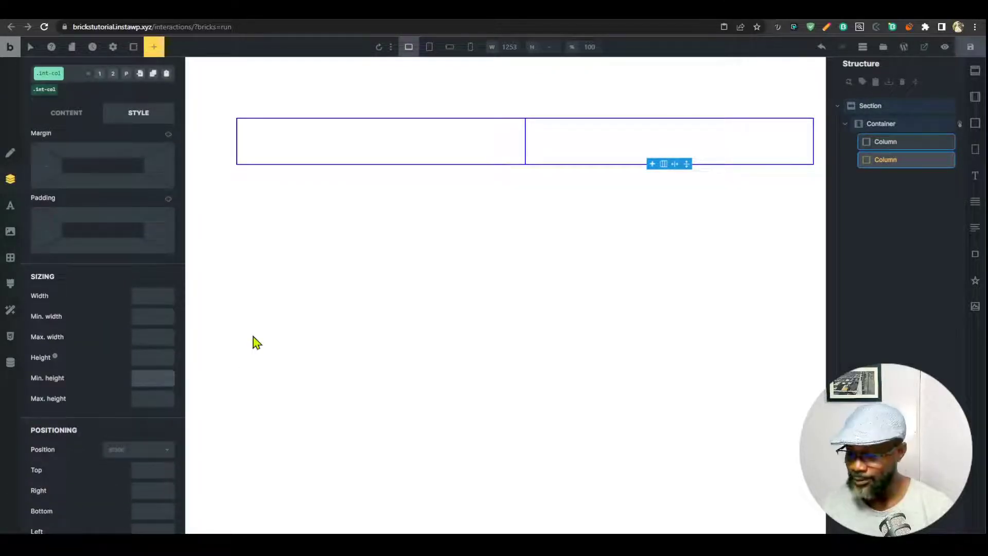
type("400")
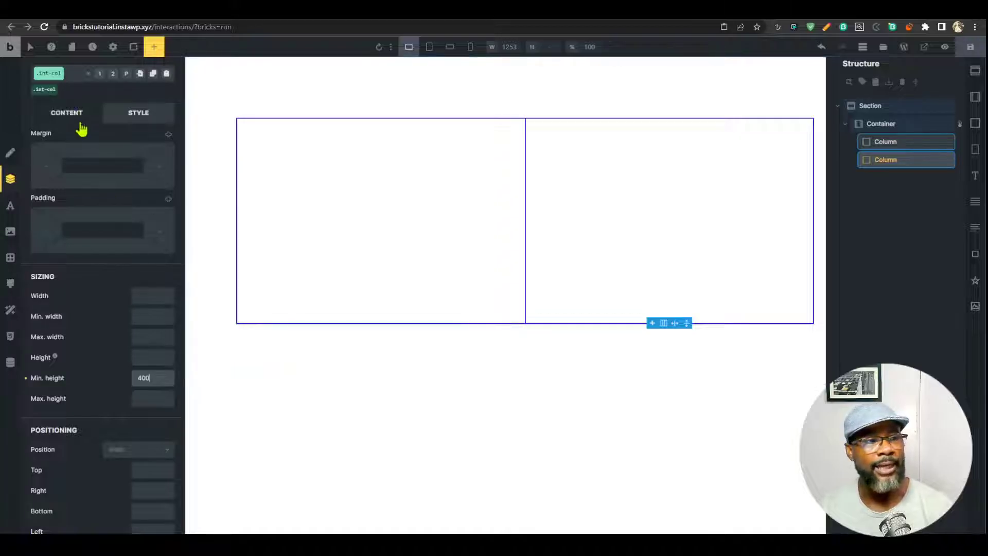
left_click(80, 117)
Give the columns a teal background colour, save, and view the page on the frontend.
left_click(137, 161)
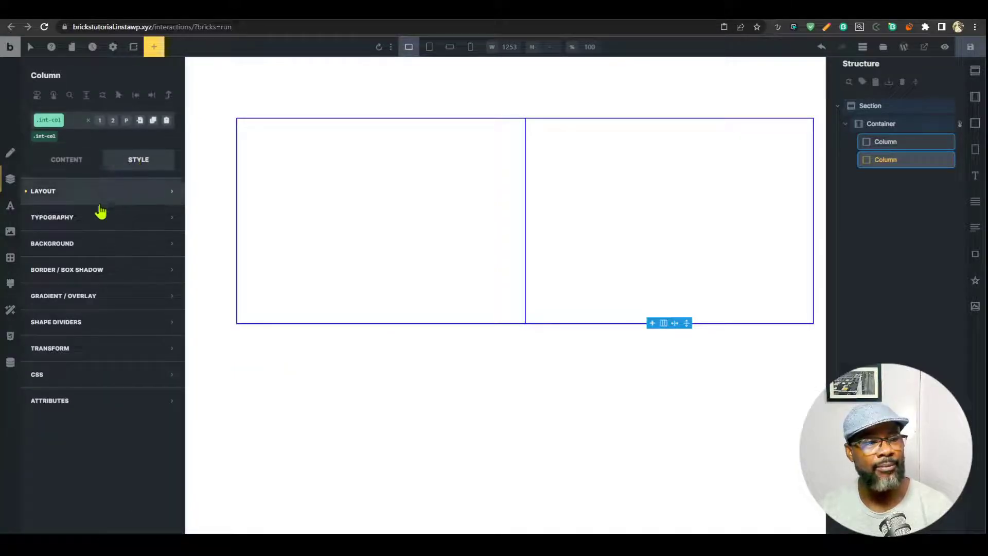
left_click(104, 244)
left_click(164, 269)
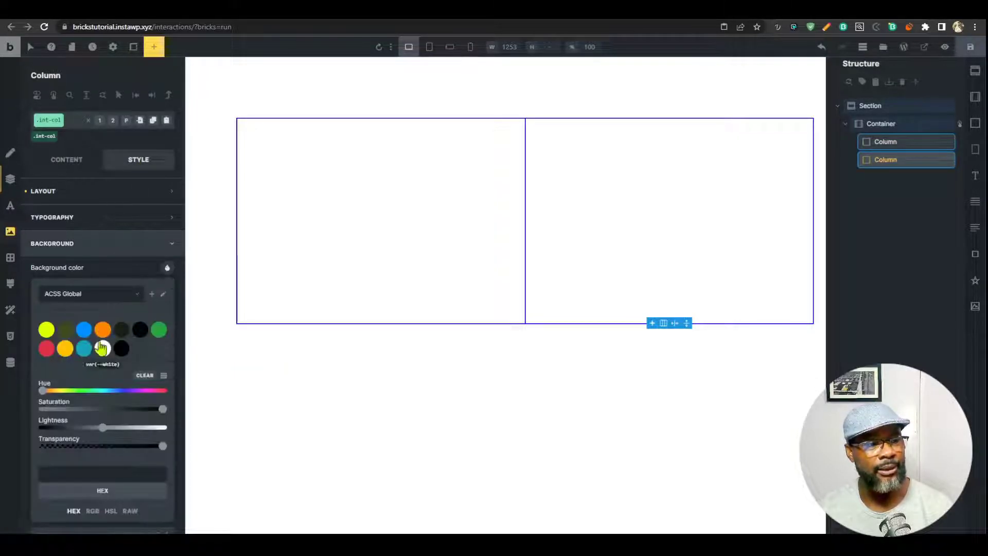
left_click(971, 48)
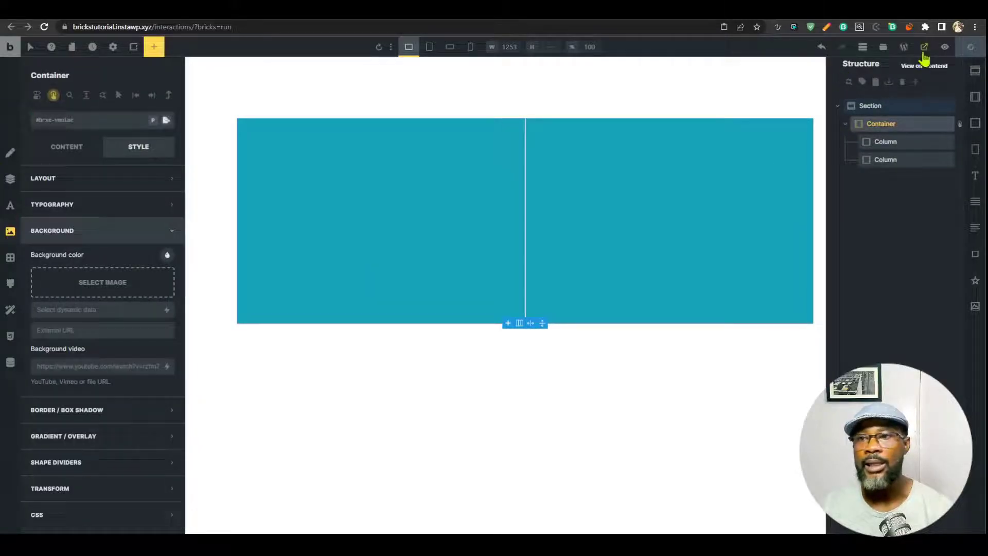
left_click(924, 52)
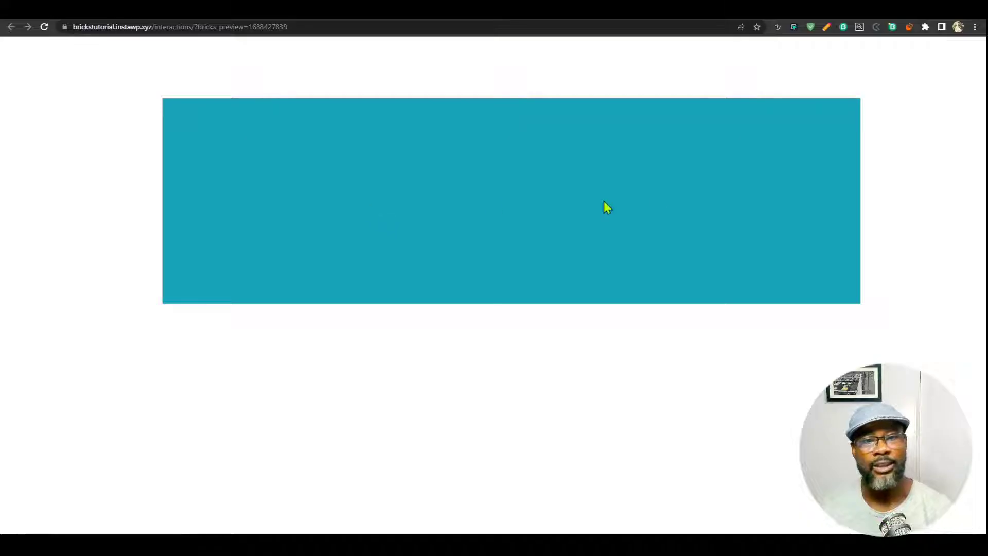
Set the Container's column gap to the grid-gap variable and check it in the frontend preview.
key("ctrl+w")
left_click(47, 147)
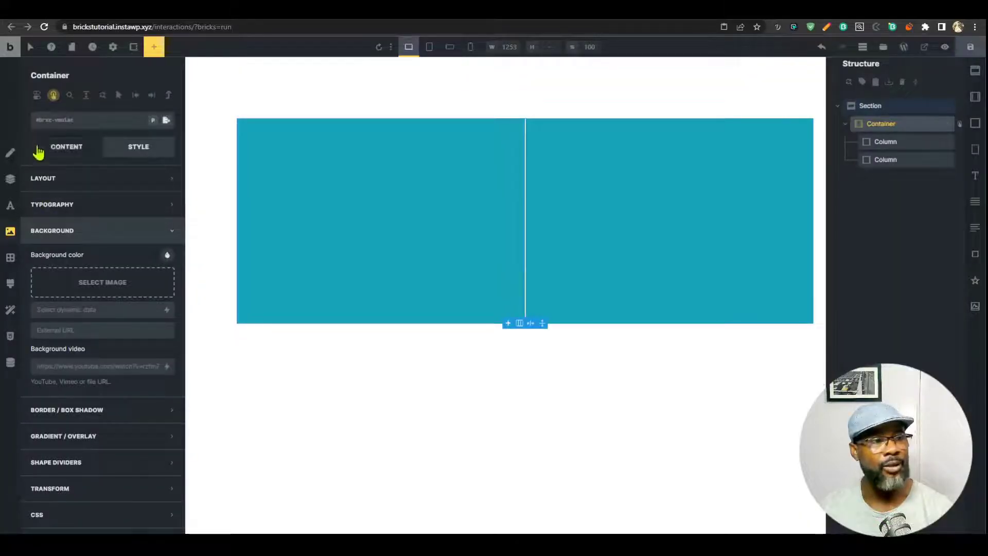
right_click(156, 388)
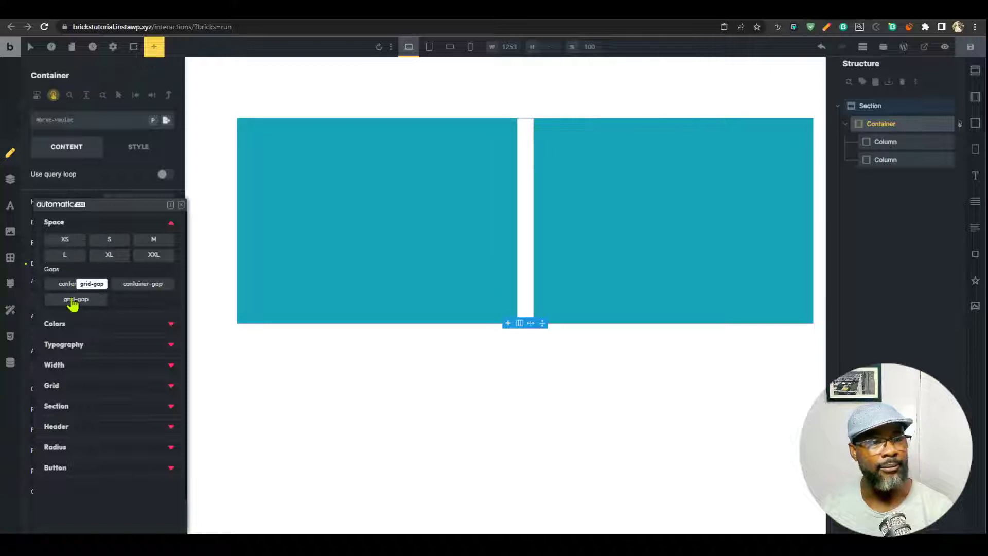
left_click(75, 300)
left_click(945, 46)
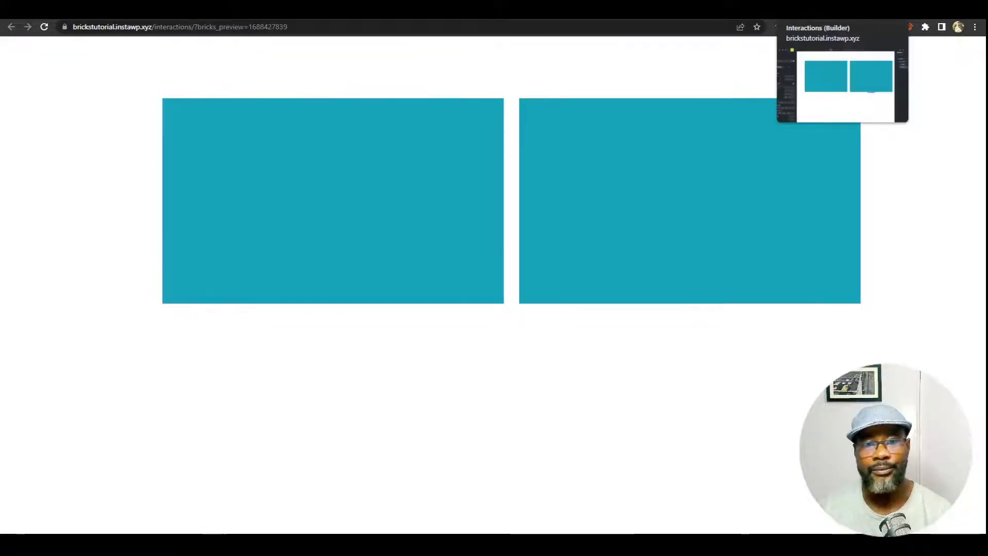
left_click(824, 9)
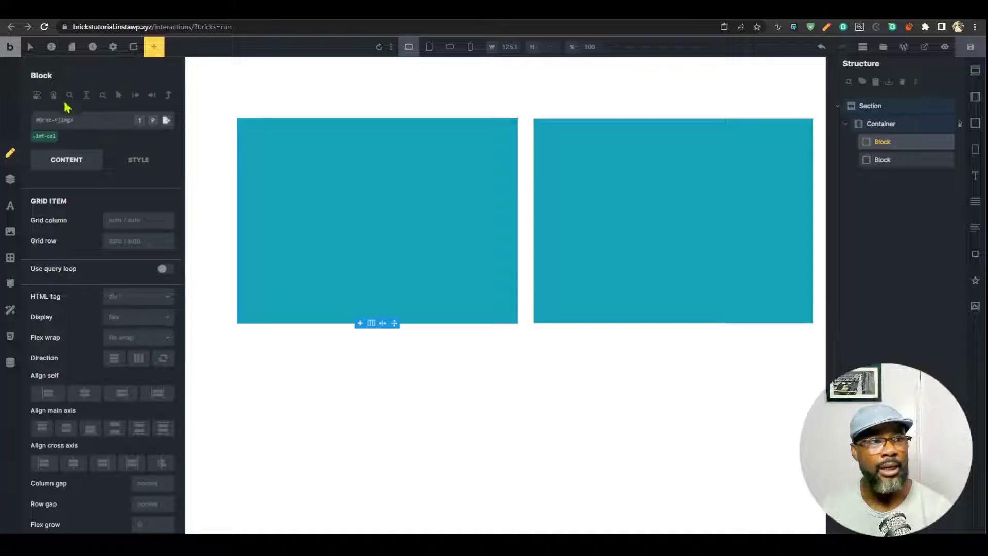
Add an interaction to the left block triggered on Click.
left_click(53, 95)
left_click(157, 125)
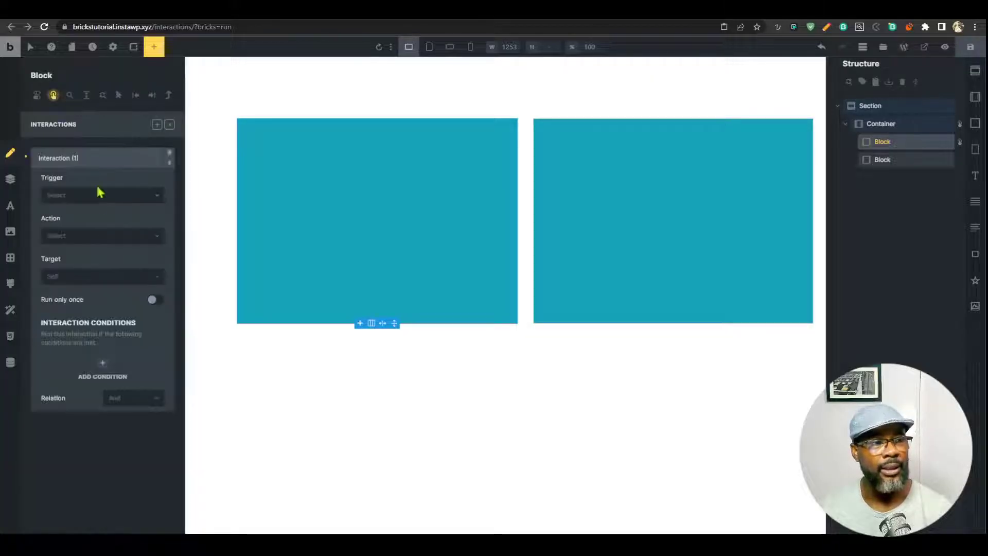
left_click(100, 195)
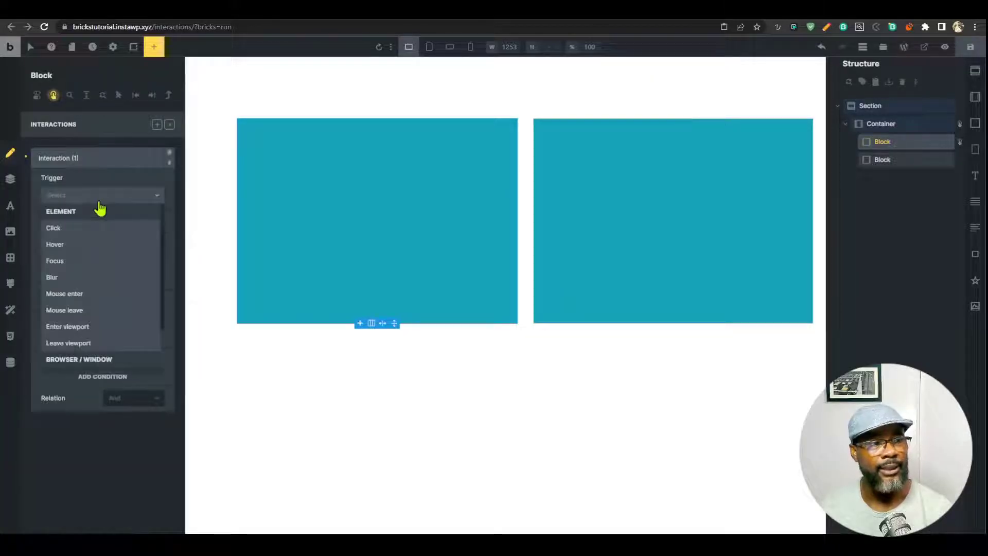
left_click(98, 229)
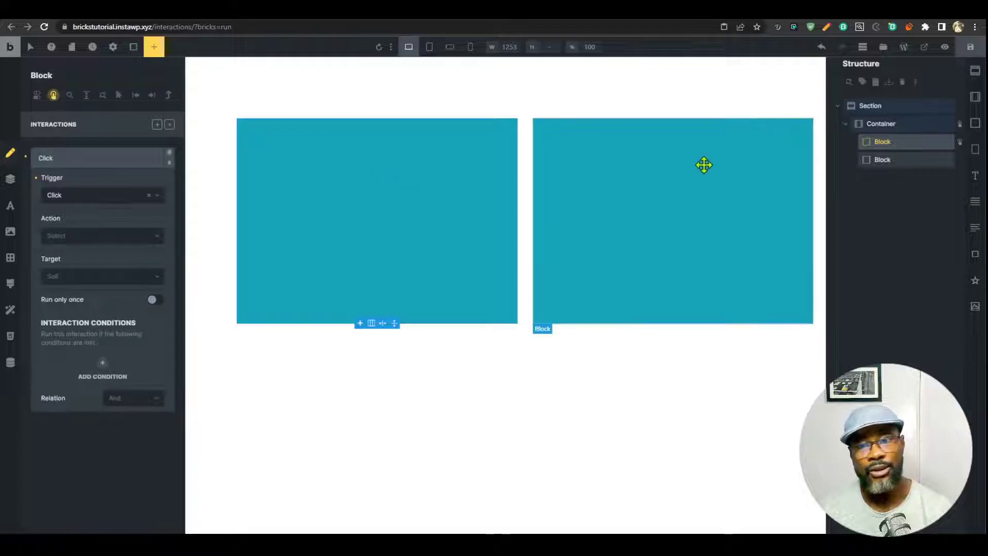
Give the right-hand block a new class int-target.
left_click(687, 227)
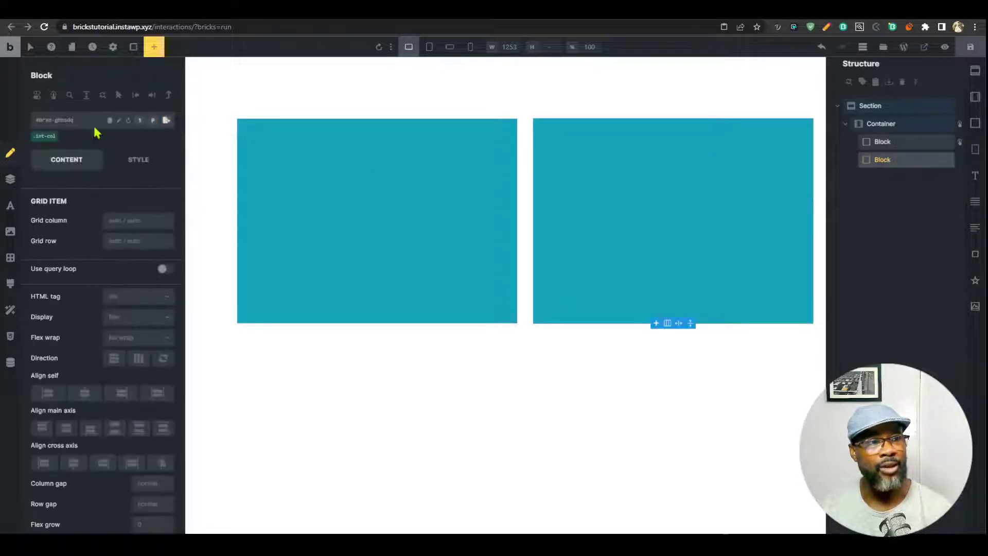
left_click(73, 124)
type("int")
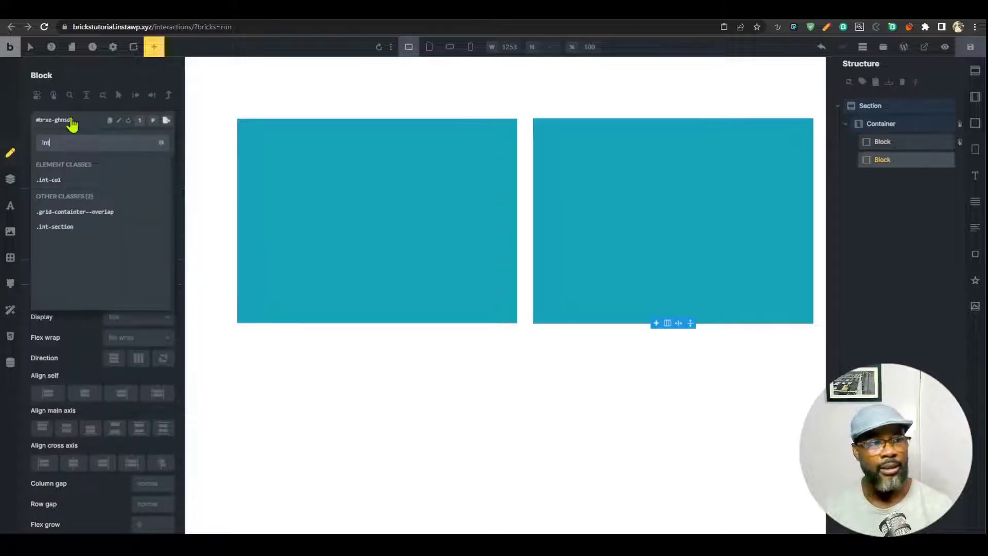
type("-targe")
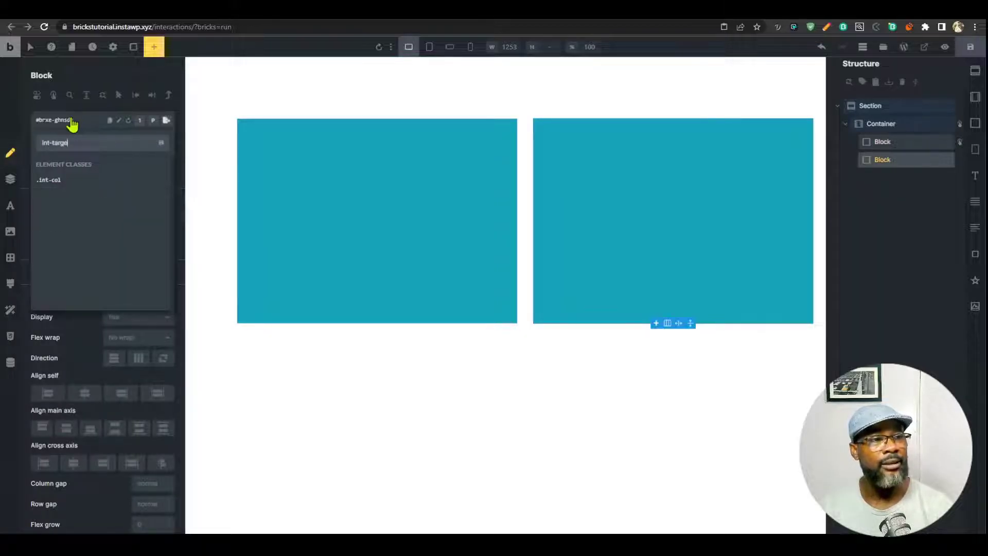
type("t")
key("Return")
Set the first block's Click interaction to Hide element, targeting CSS selector .int-target.
left_click(386, 196)
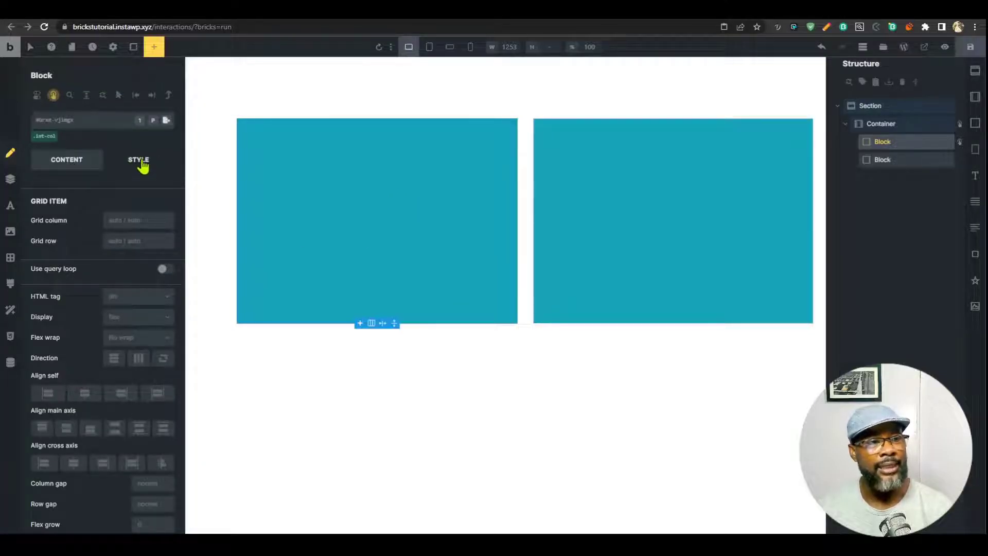
left_click(54, 97)
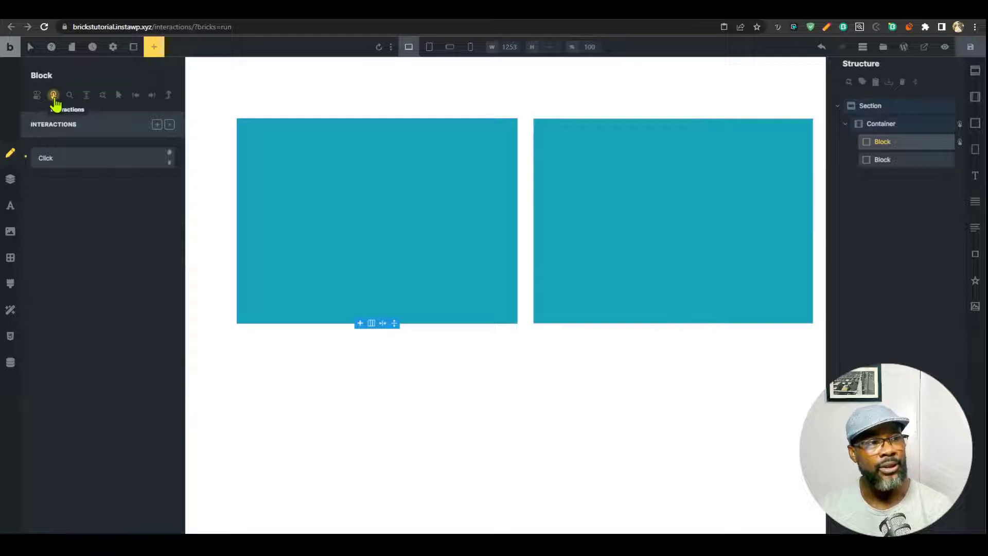
left_click(102, 157)
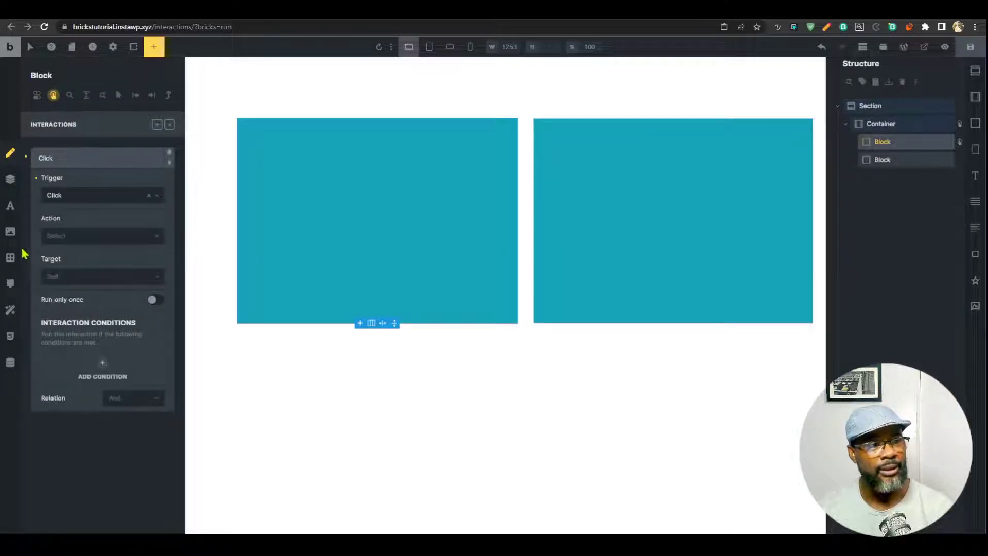
left_click(99, 238)
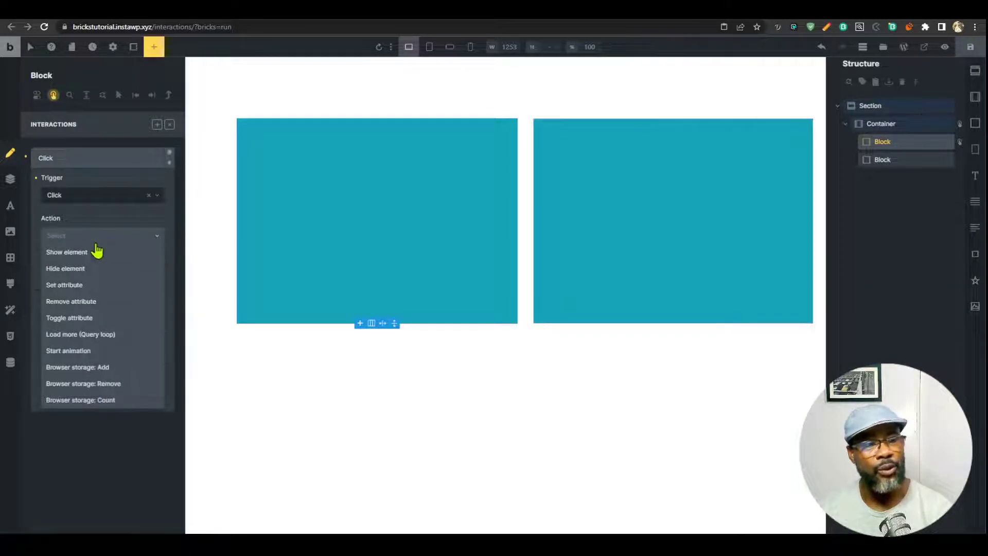
left_click(78, 268)
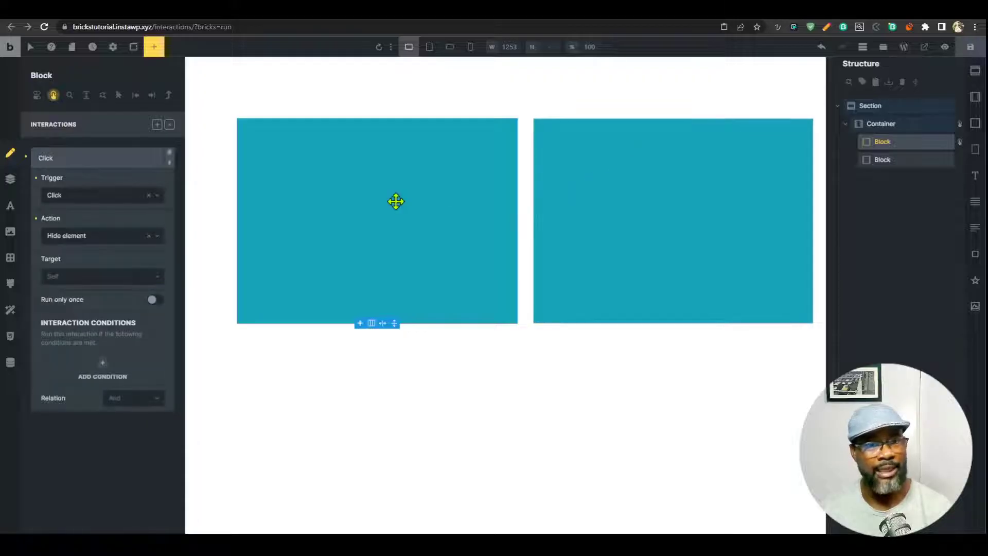
left_click(99, 278)
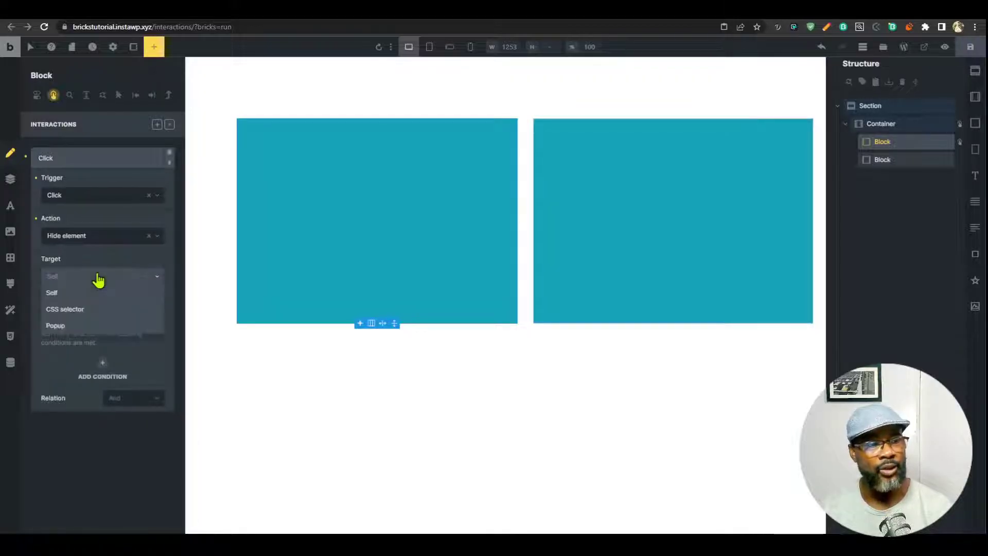
left_click(88, 309)
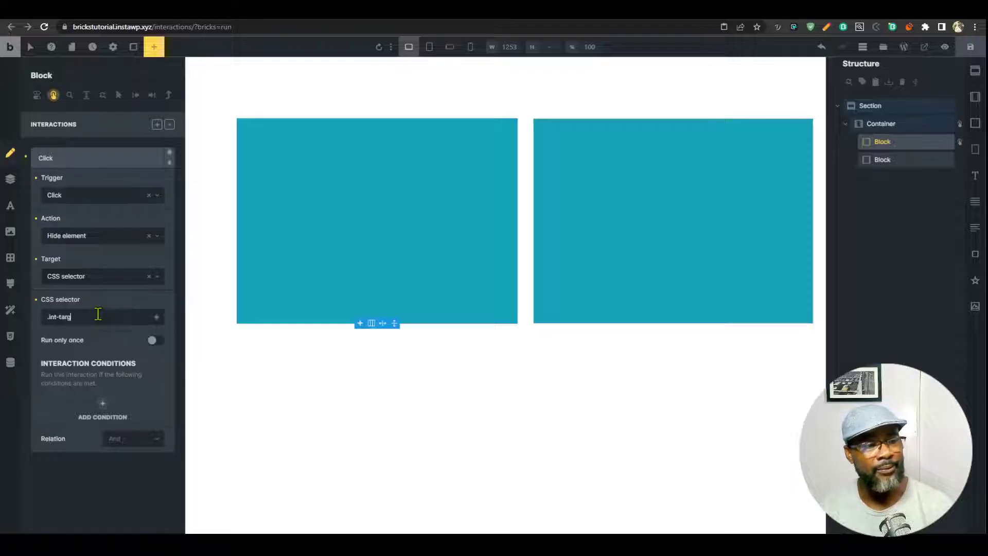
left_click(713, 229)
left_click(53, 95)
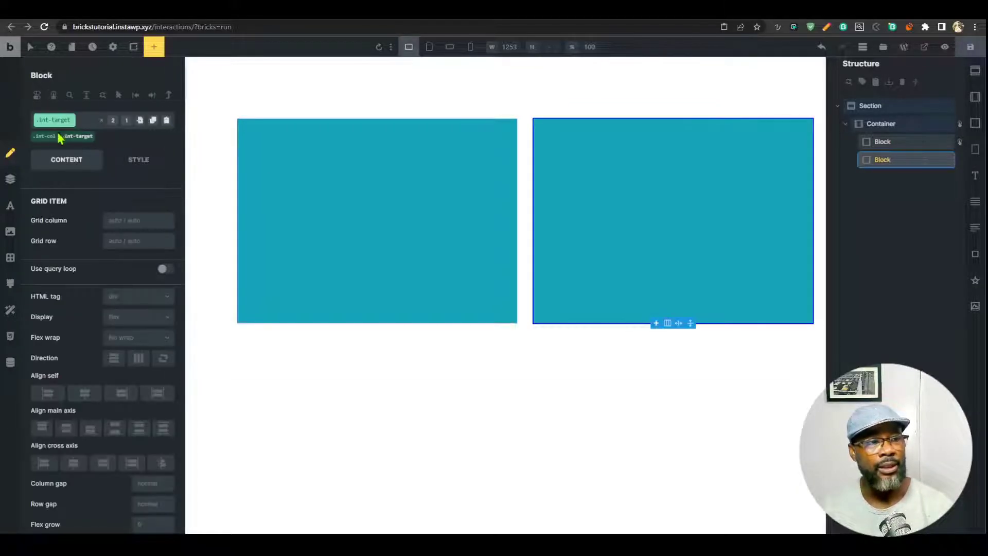
left_click(394, 206)
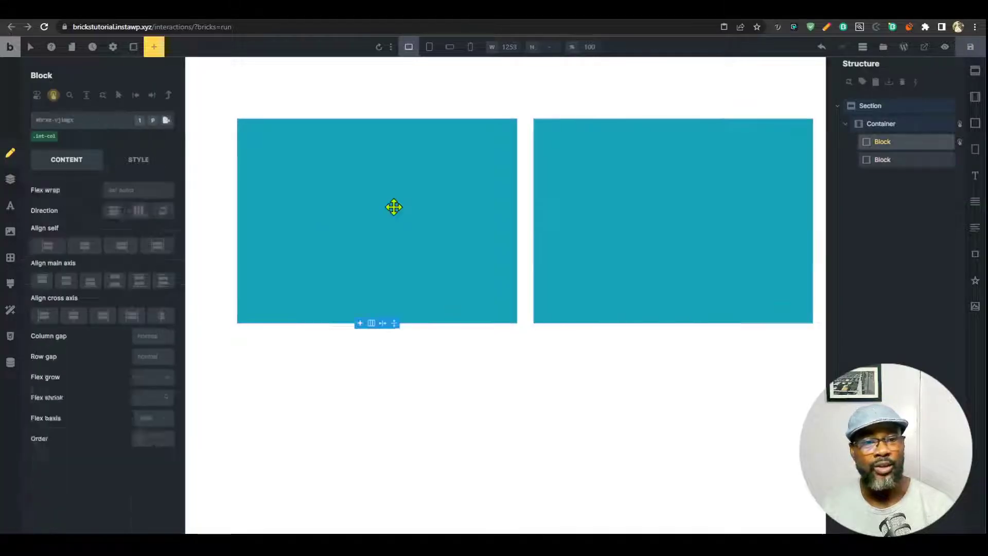
Save the page and confirm in the preview that clicking the first block hides the second.
left_click(53, 95)
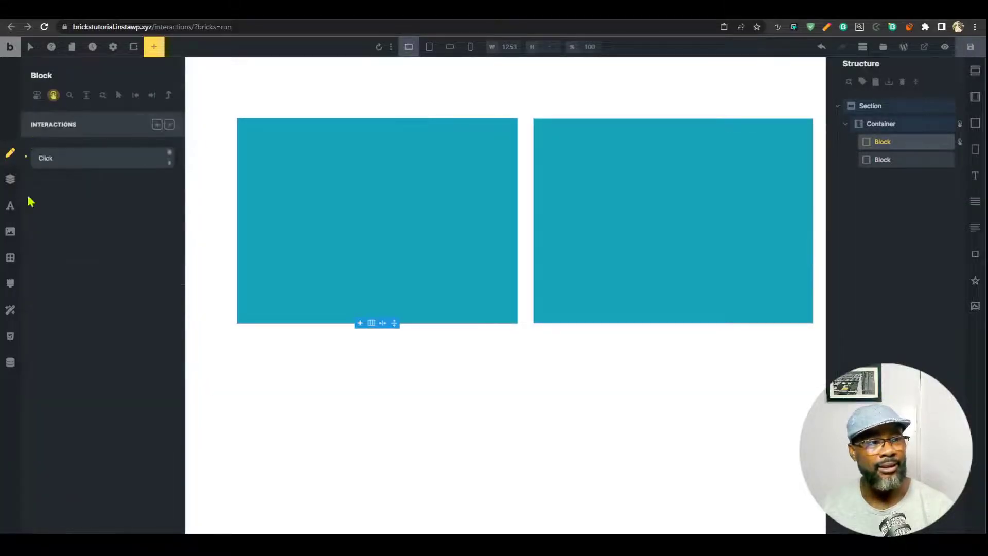
left_click(95, 156)
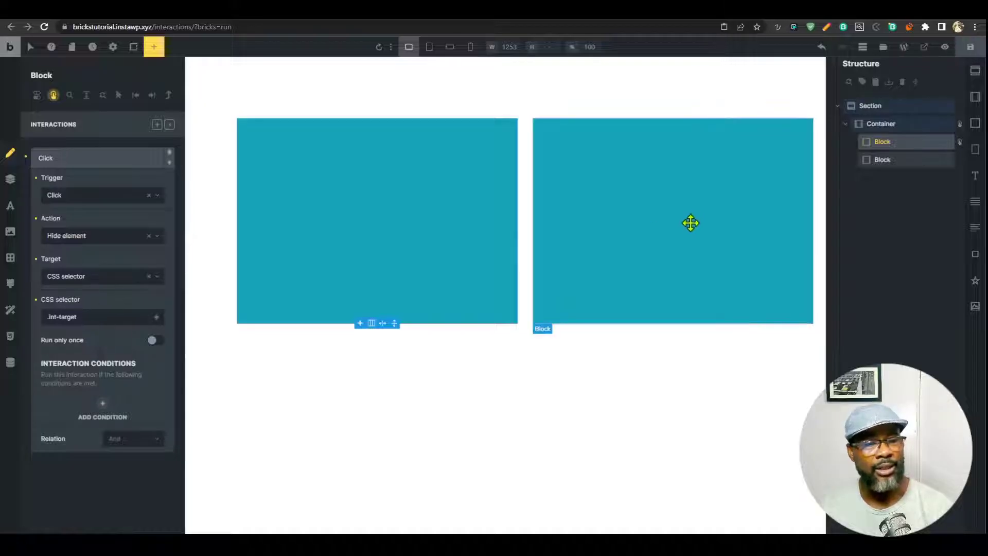
left_click(970, 47)
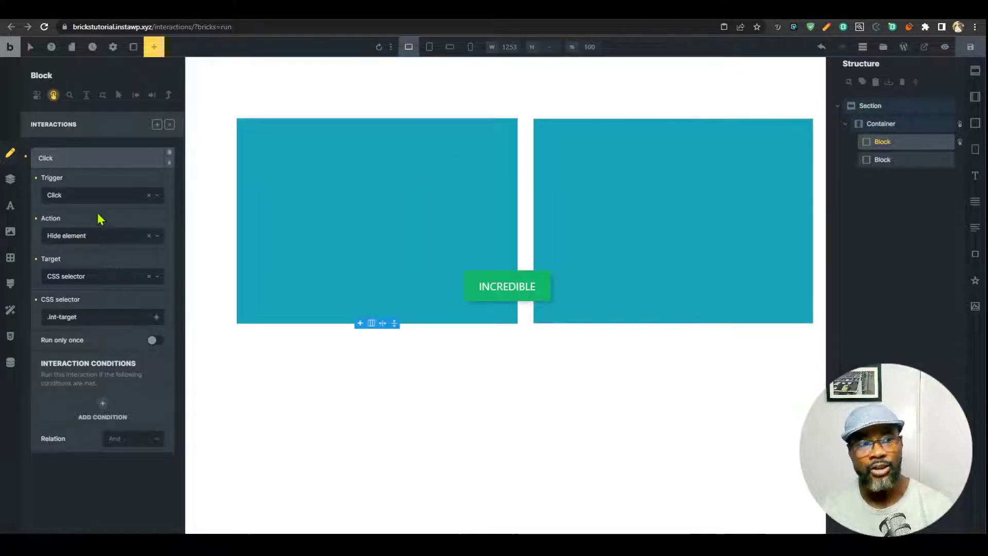
left_click(823, 9)
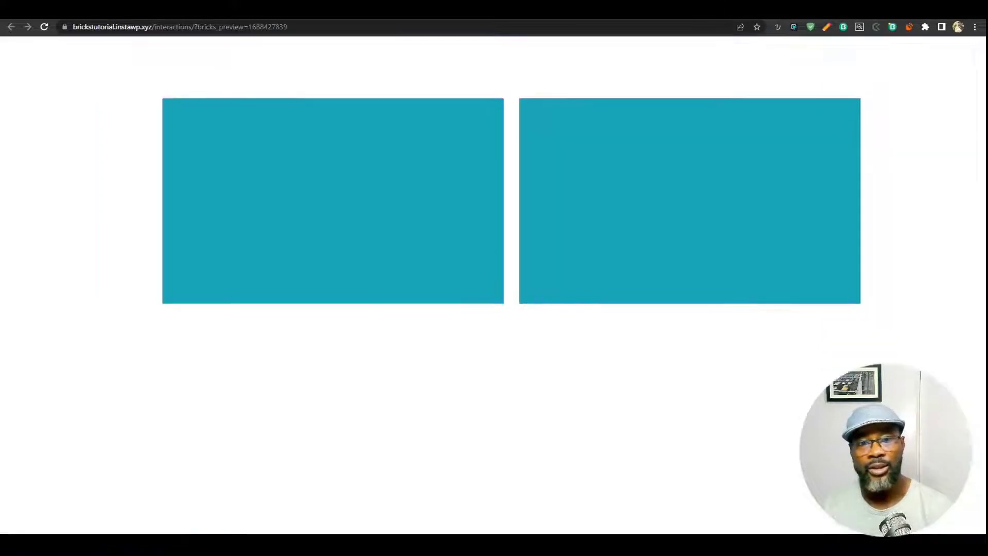
left_click(592, 214)
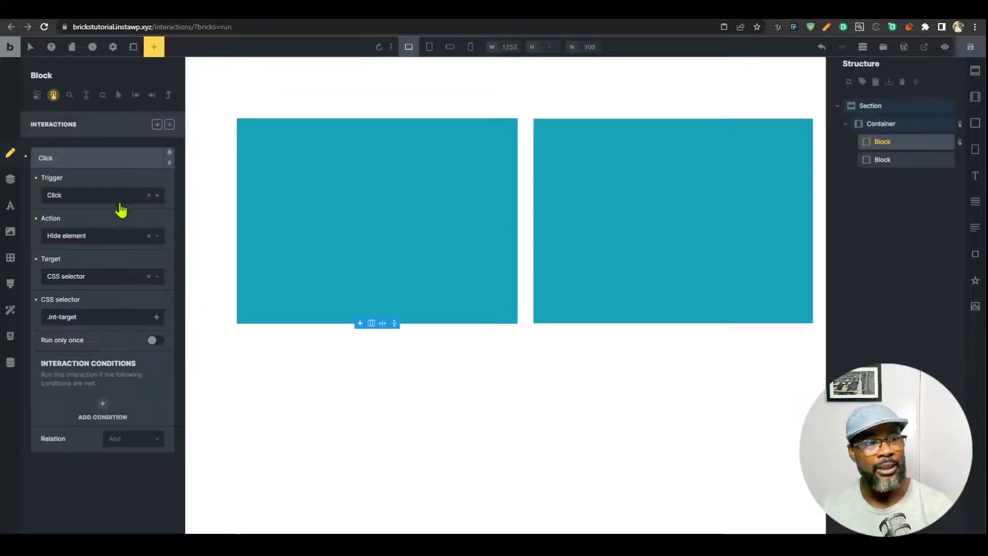
Change the interaction's trigger to Hover and test hovering in the preview.
left_click(119, 195)
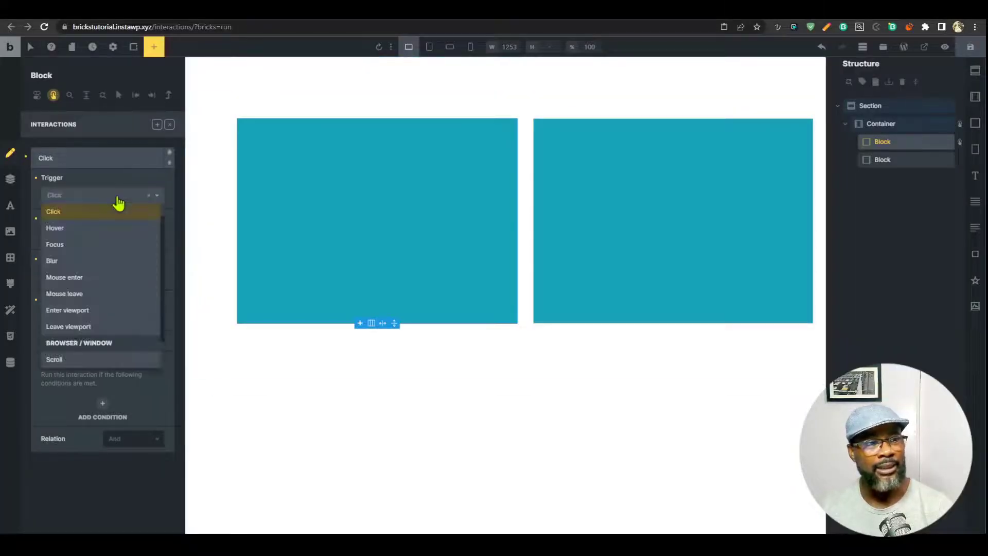
left_click(99, 228)
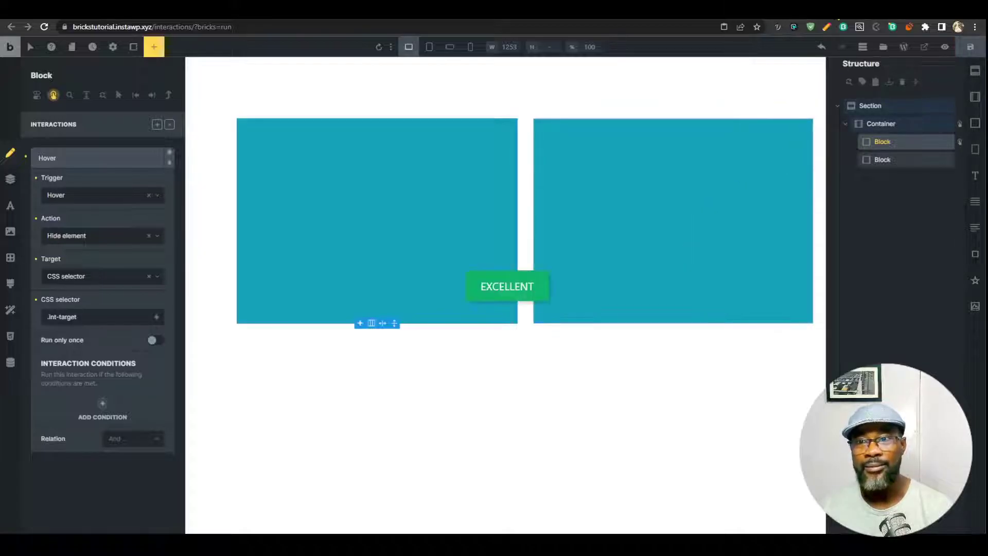
left_click(839, 14)
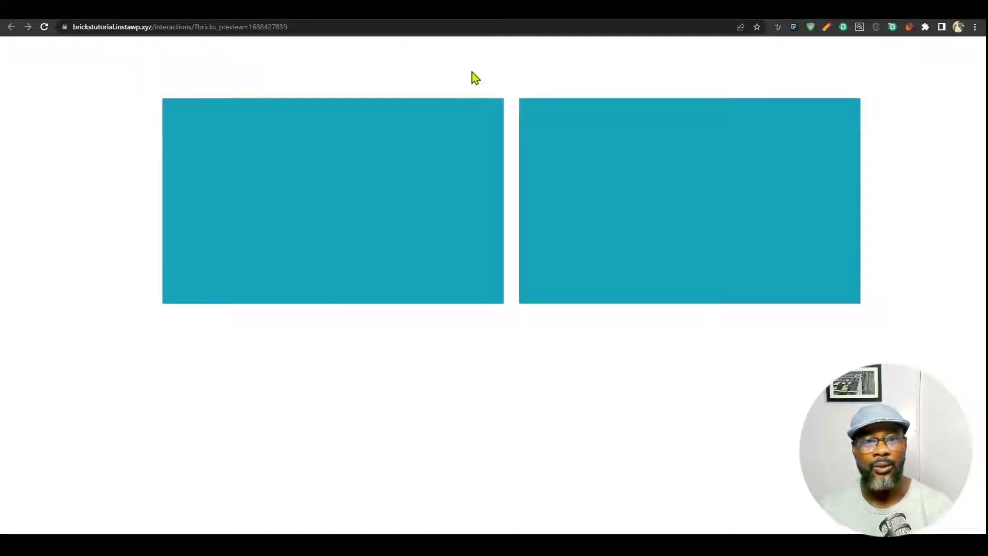
mouse_move(422, 149)
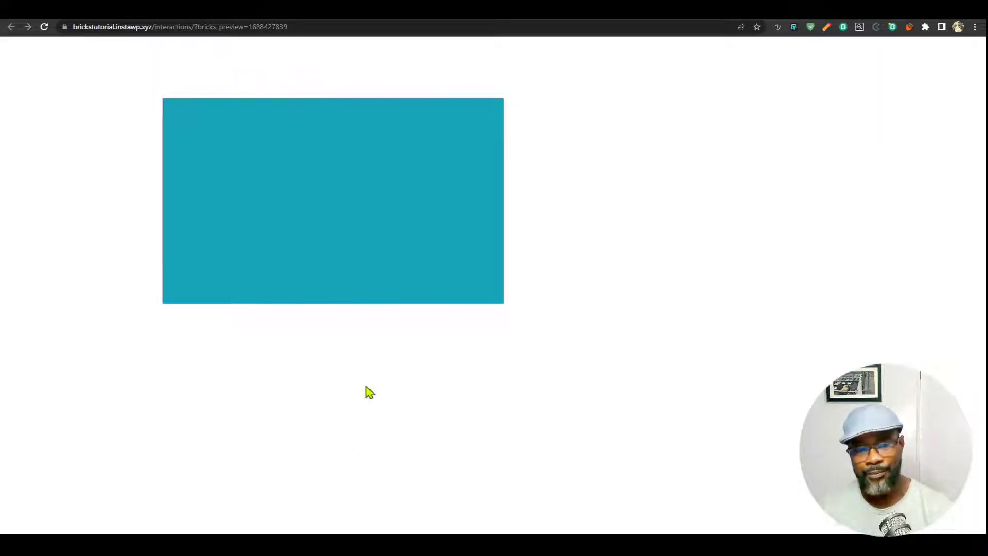
left_click(453, 9)
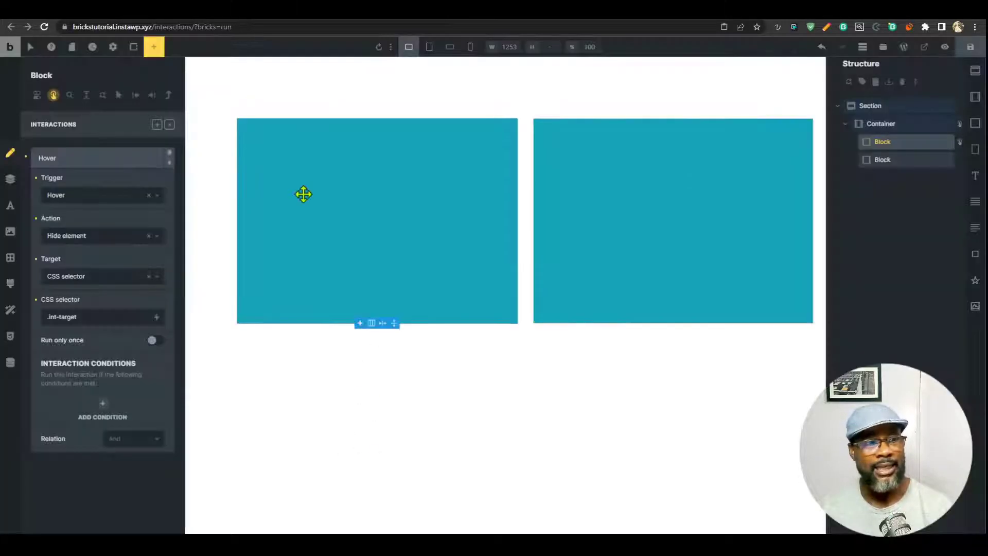
Change the interaction's trigger to Mouse enter and check it in the preview.
left_click(119, 195)
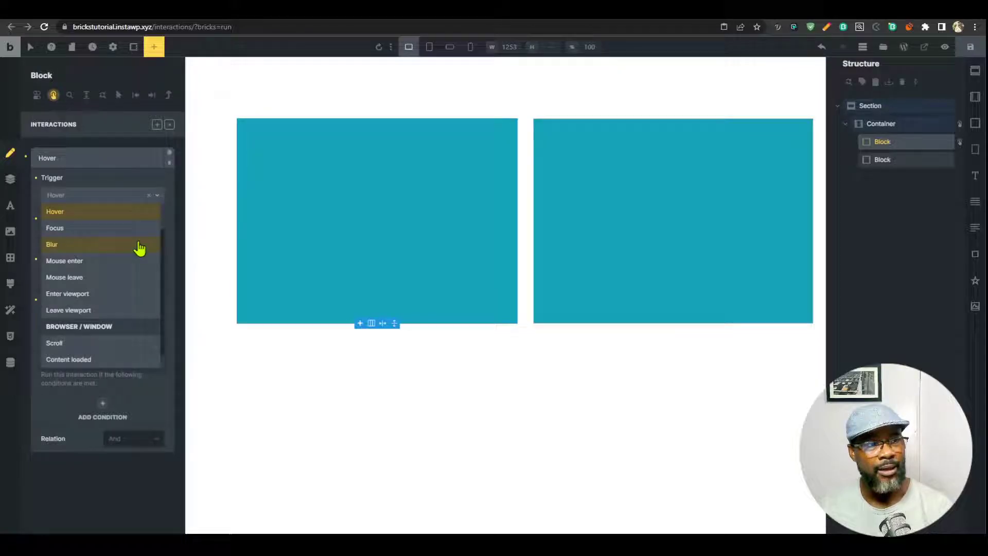
left_click(118, 262)
left_click(865, 9)
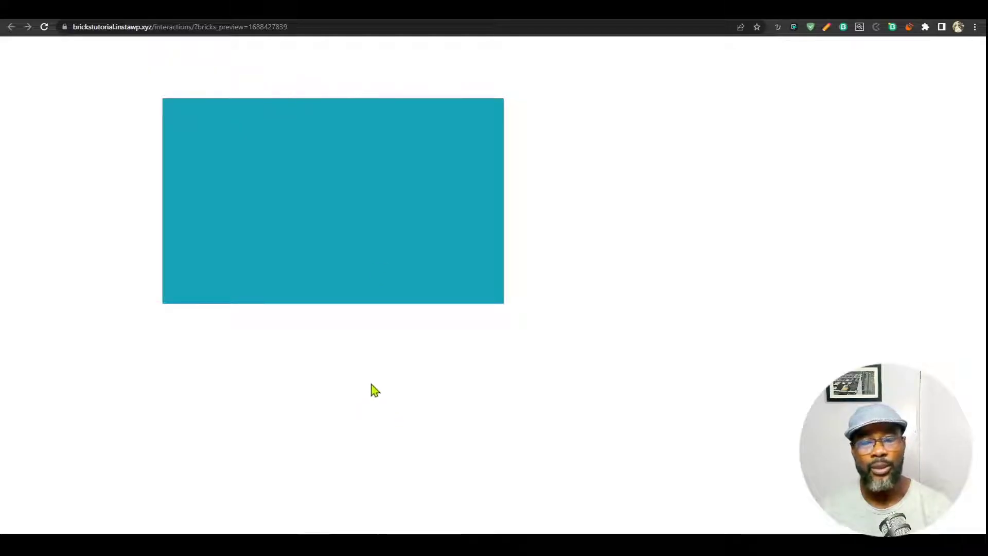
key("ctrl+w")
Set the second interaction to trigger on Mouse leave with the Show element action.
left_click(132, 158)
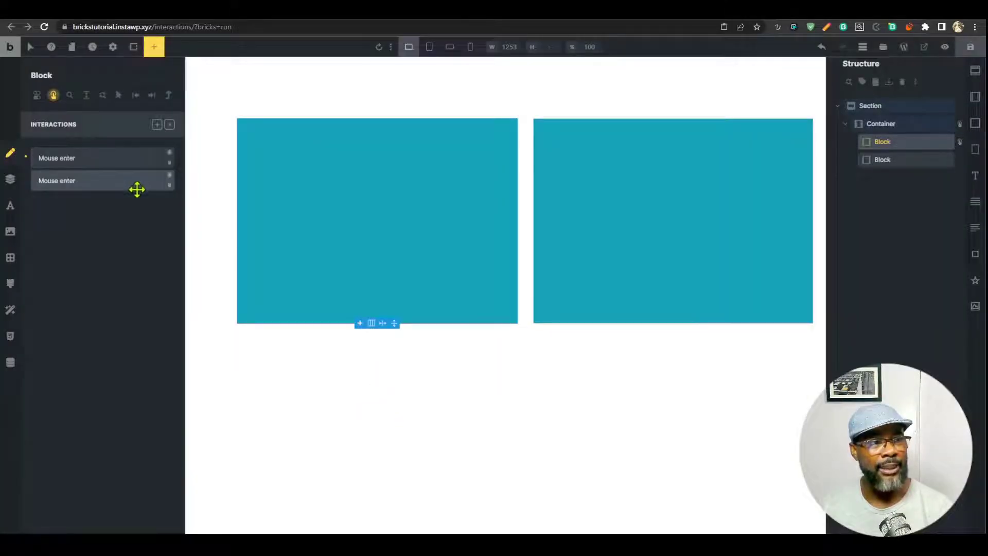
left_click(137, 181)
left_click(107, 222)
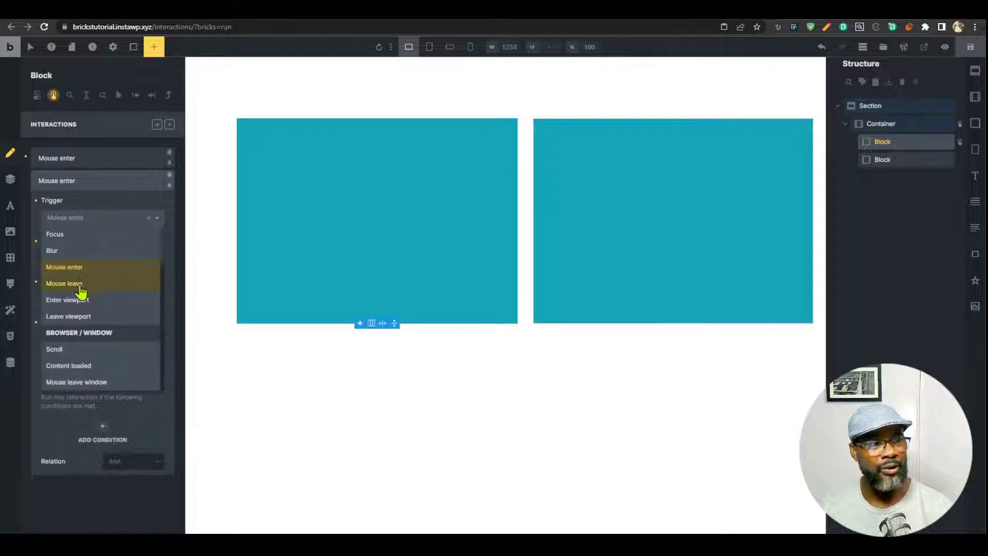
left_click(80, 289)
left_click(102, 264)
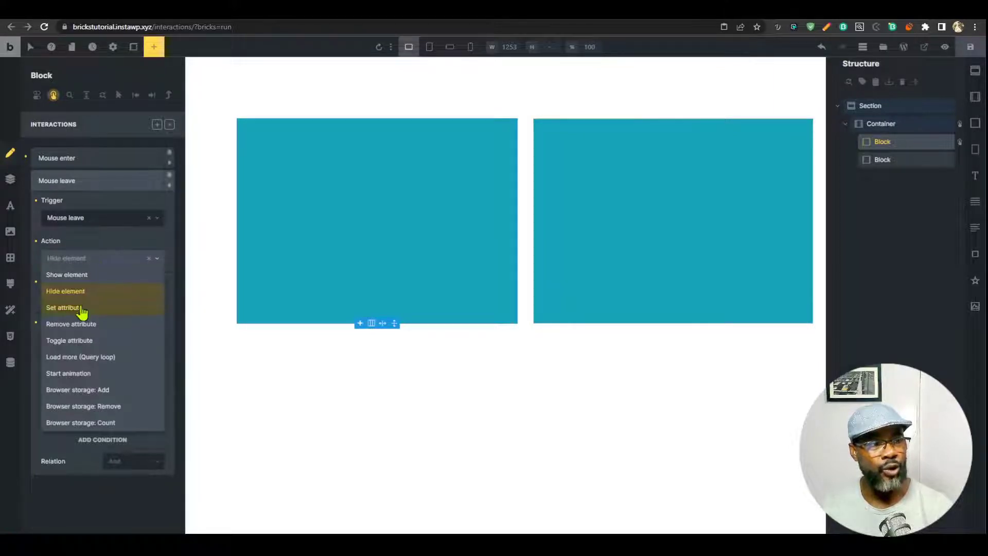
left_click(95, 280)
Review the Mouse enter and Mouse leave interactions, save, and open the front-end preview.
left_click(101, 177)
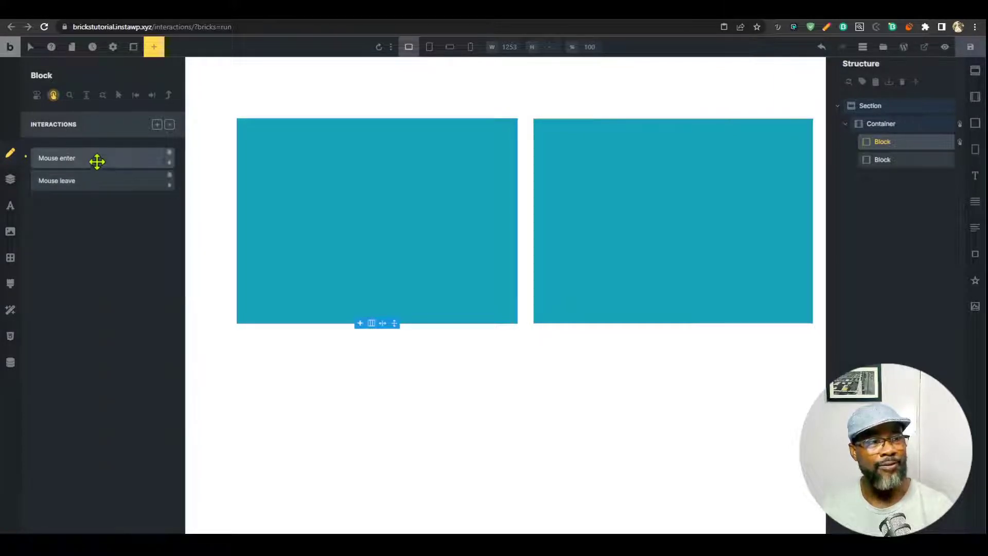
left_click(97, 159)
left_click(97, 163)
left_click(102, 181)
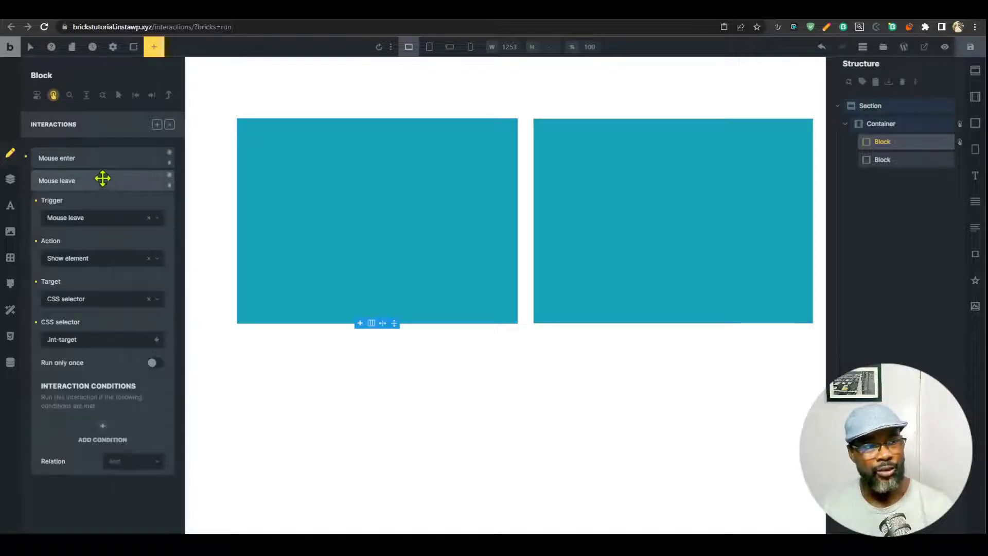
left_click(101, 179)
left_click(103, 159)
left_click(103, 159)
left_click(102, 177)
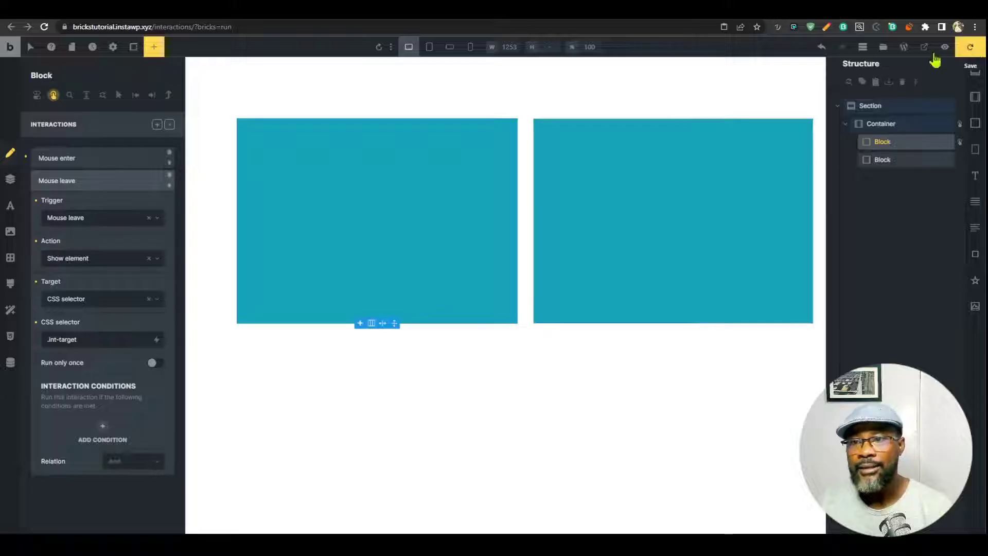
left_click(970, 46)
left_click(945, 47)
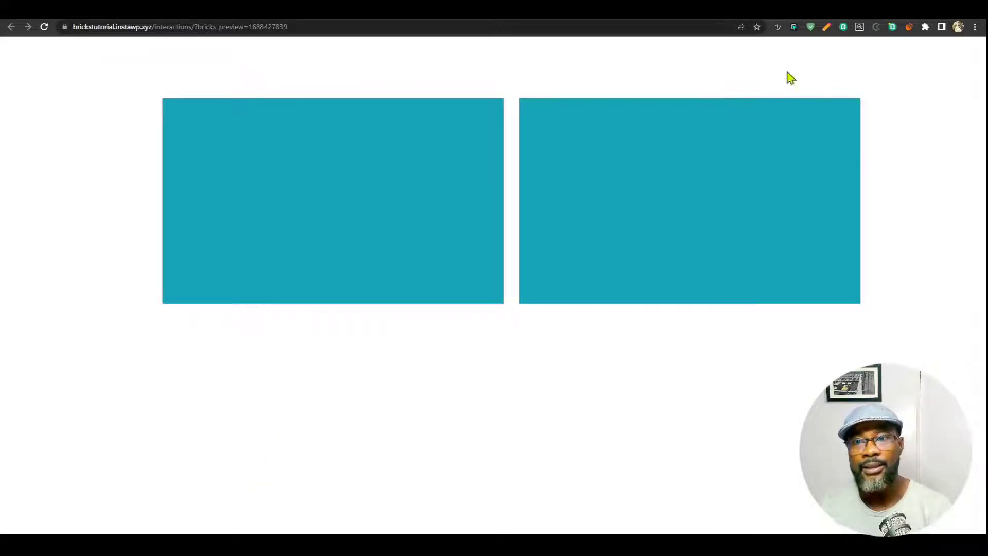
Delete the Mouse leave interaction and change the Mouse enter trigger to Focus.
left_click(411, 10)
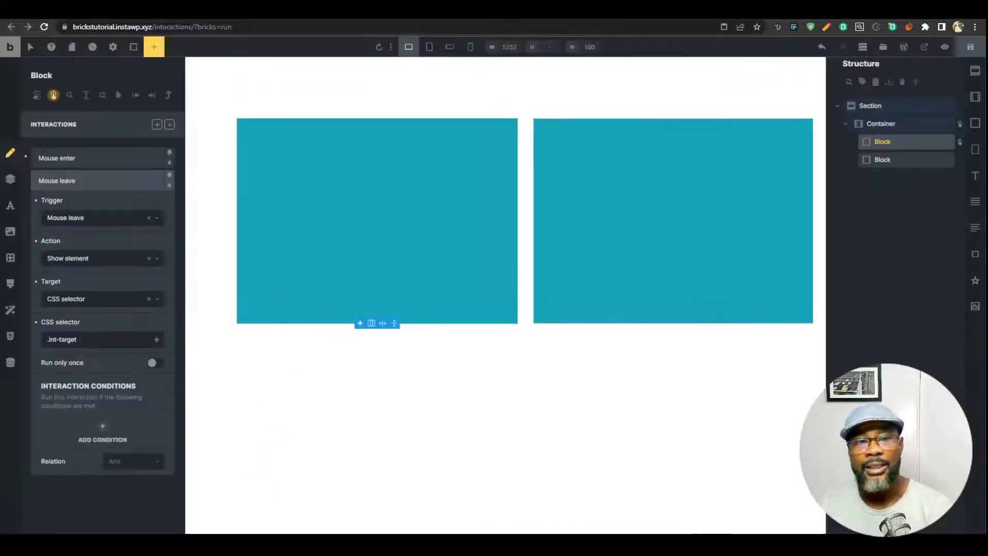
left_click(170, 185)
left_click(127, 160)
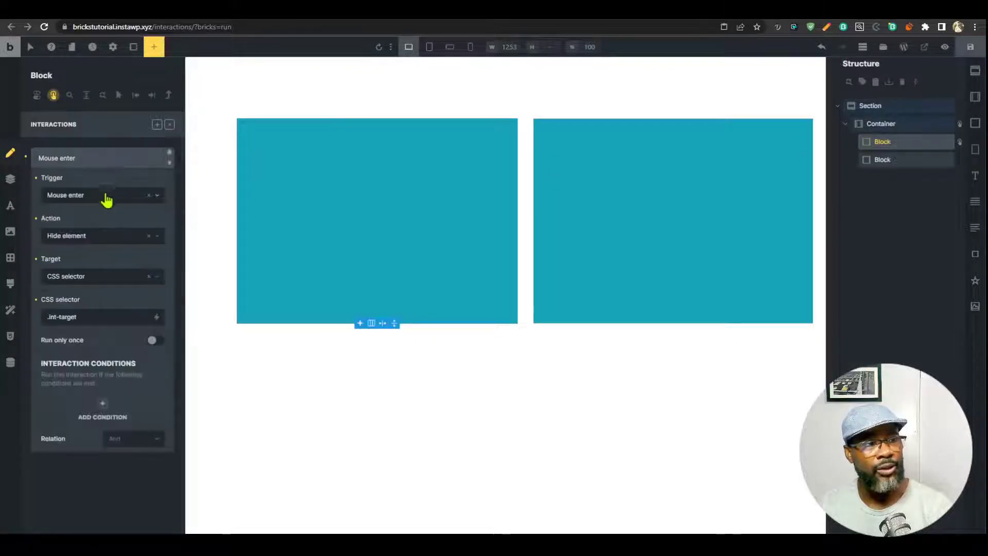
left_click(101, 196)
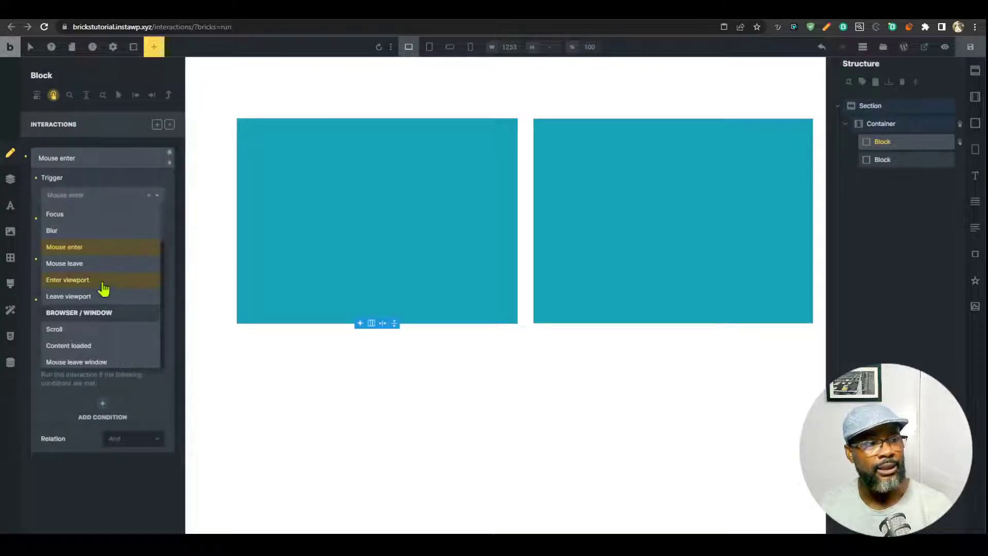
scroll(99, 281, "up", 1)
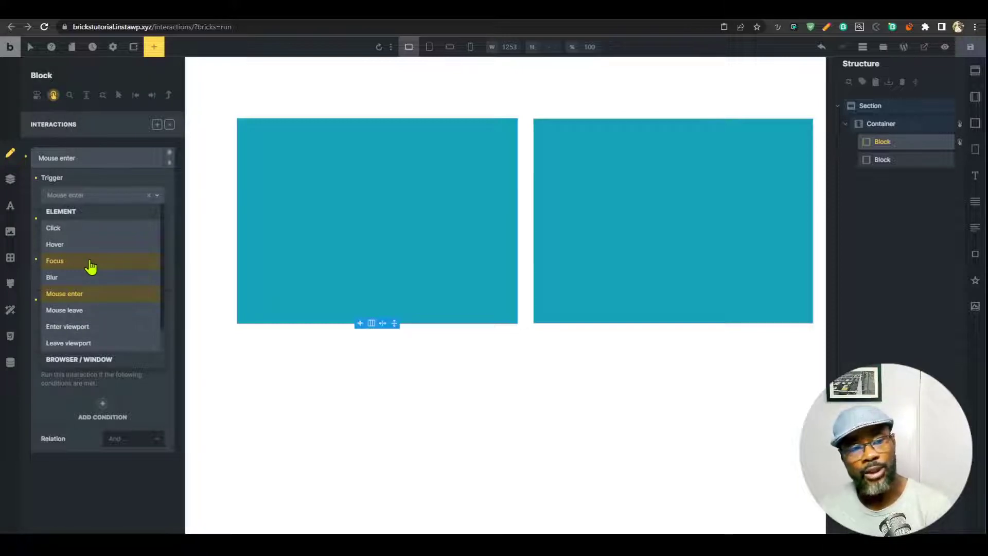
left_click(91, 262)
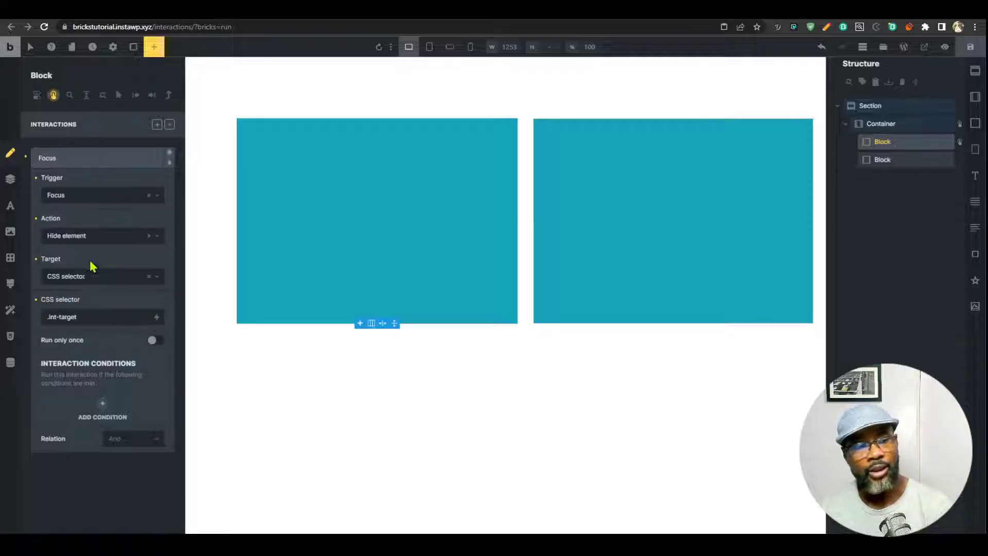
Save the page, preview it, and return to the first block's Content settings.
left_click(970, 47)
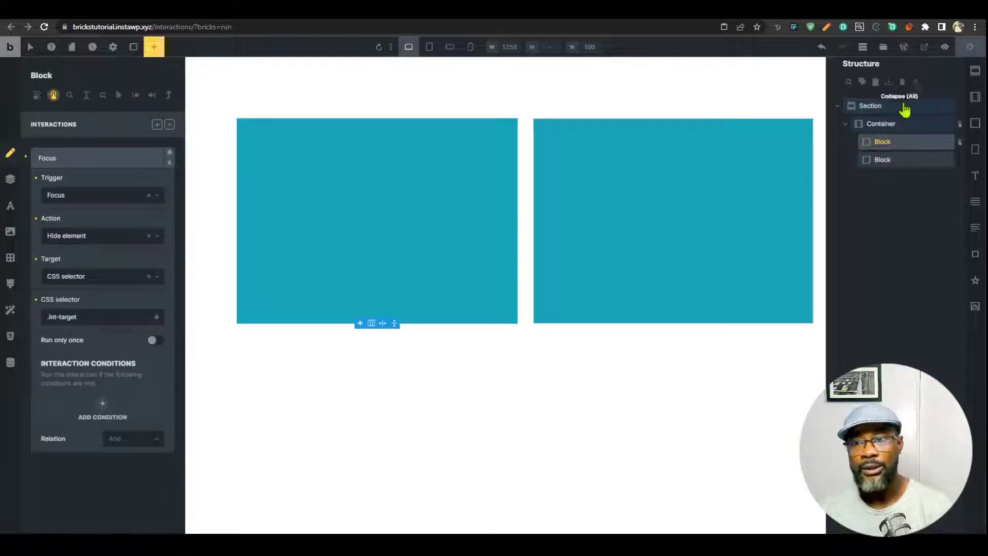
left_click(945, 47)
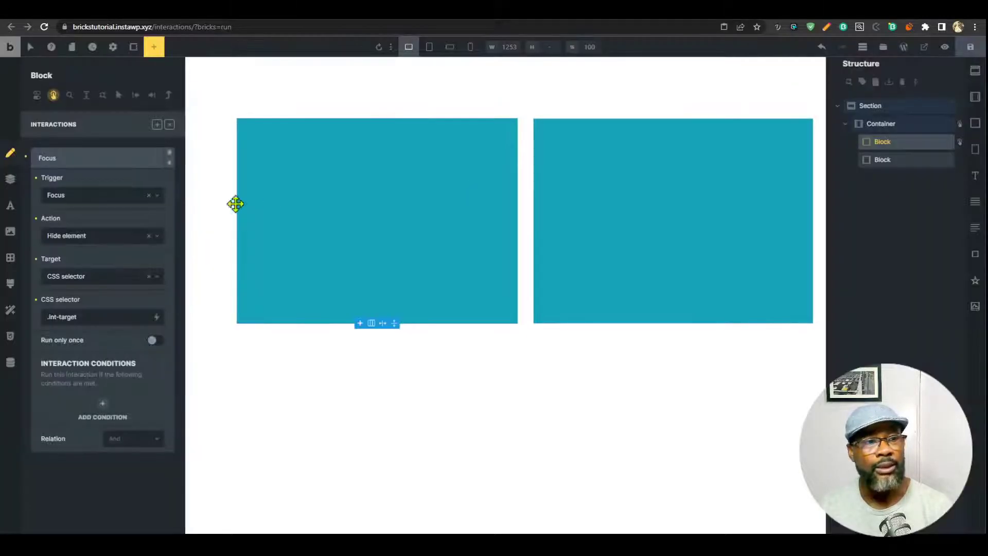
left_click(171, 126)
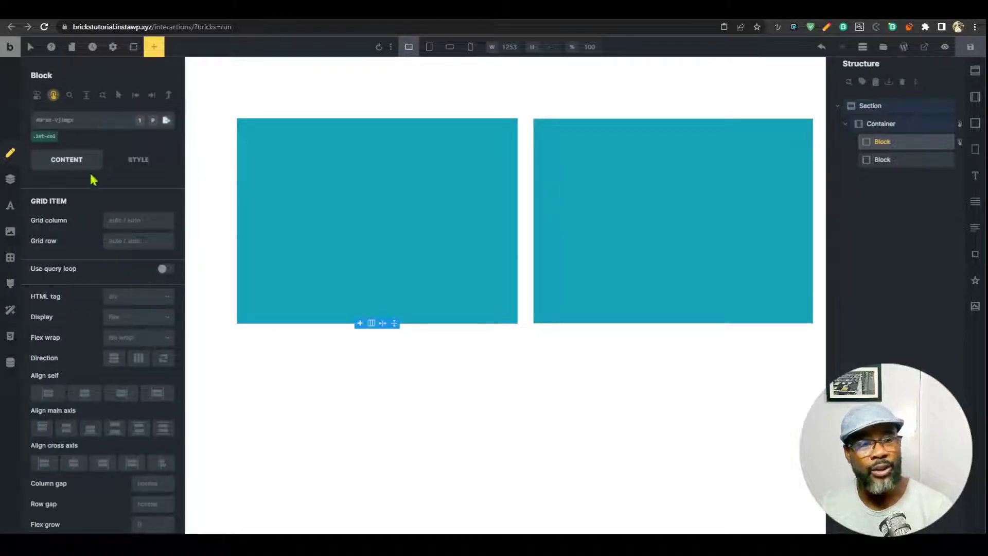
Set the first block's HTML tag to custom with the tag name 'button'.
left_click(144, 301)
scroll(124, 448, "down", 2)
left_click(132, 463)
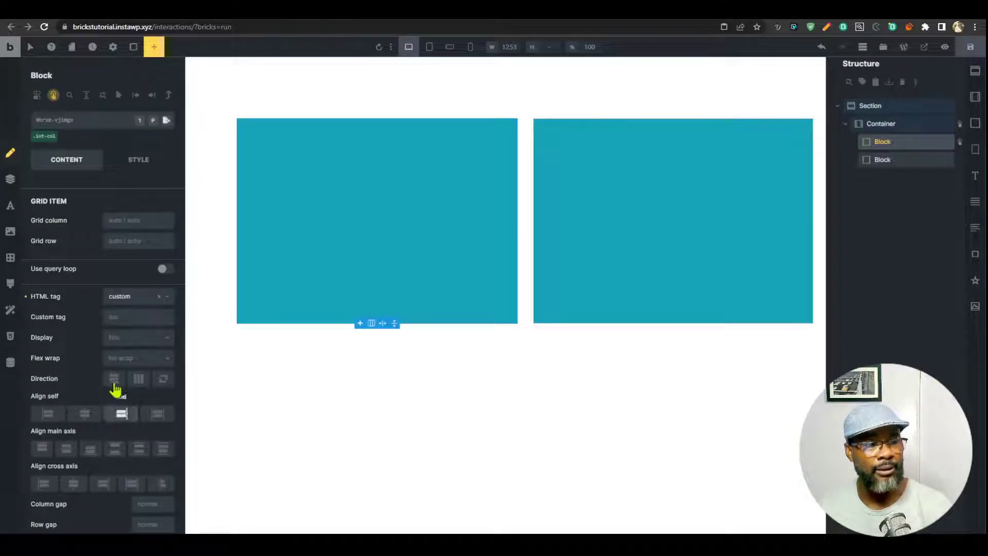
left_click(129, 315)
type("button")
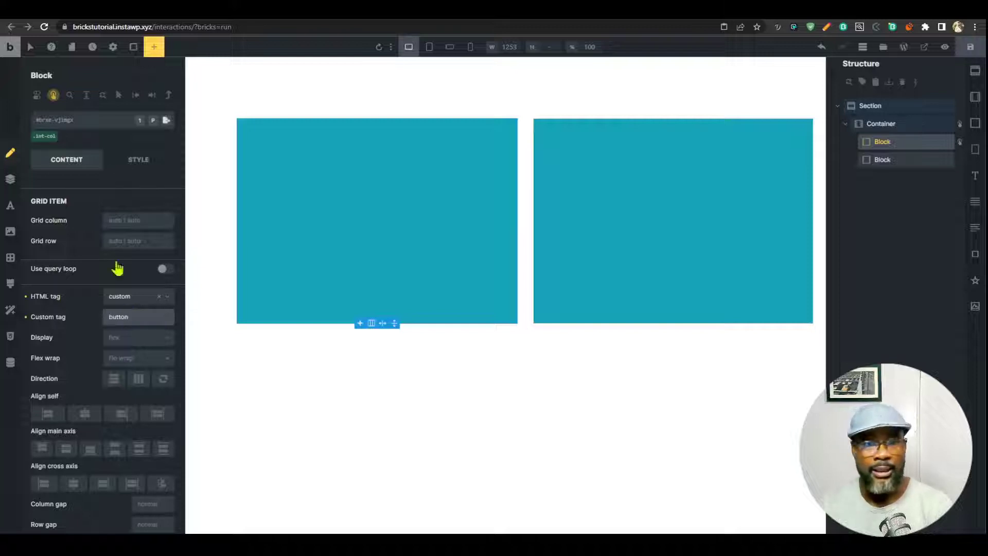
Save the page and click the left box in the live preview to test it.
left_click(970, 46)
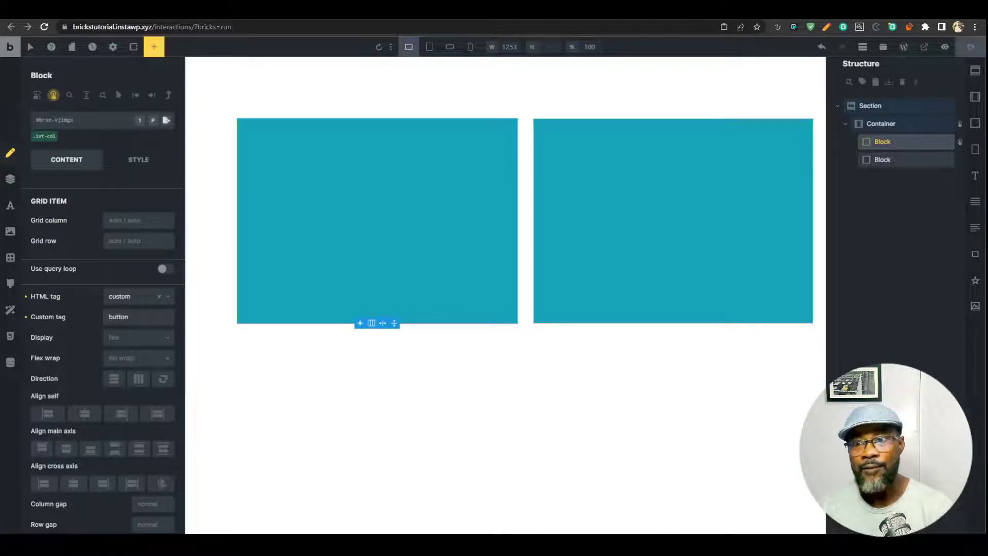
left_click(945, 47)
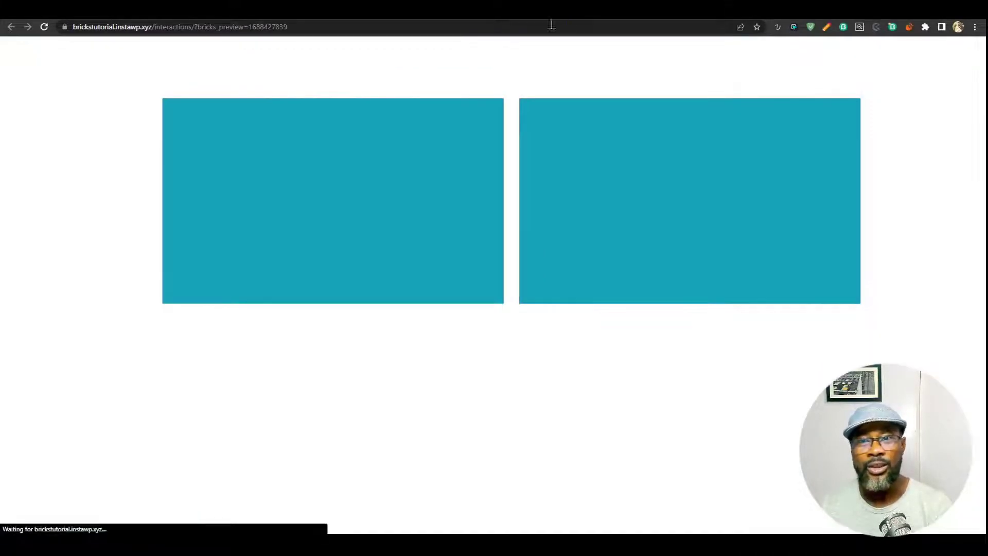
left_click(398, 144)
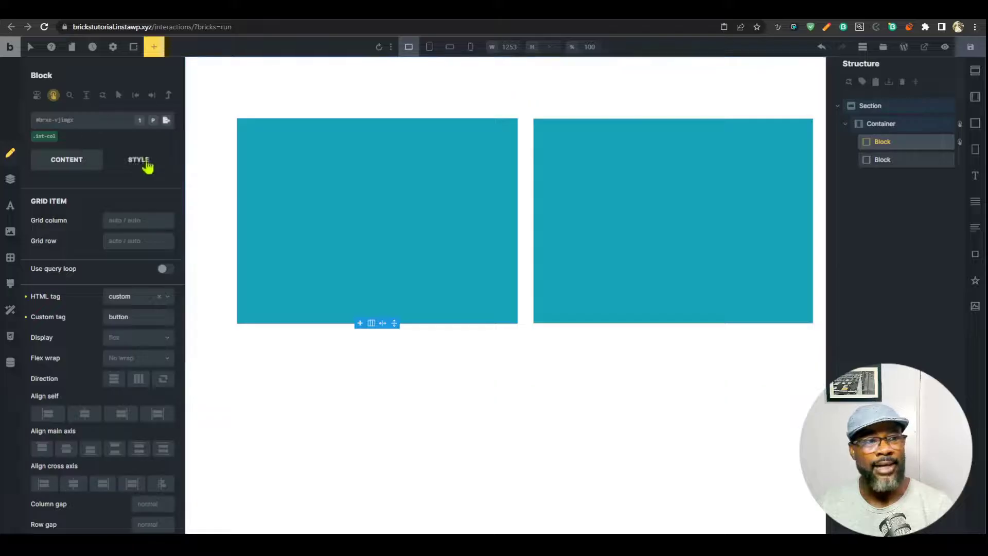
Change the first block's interaction trigger from Focus to Blur.
left_click(53, 95)
left_click(103, 158)
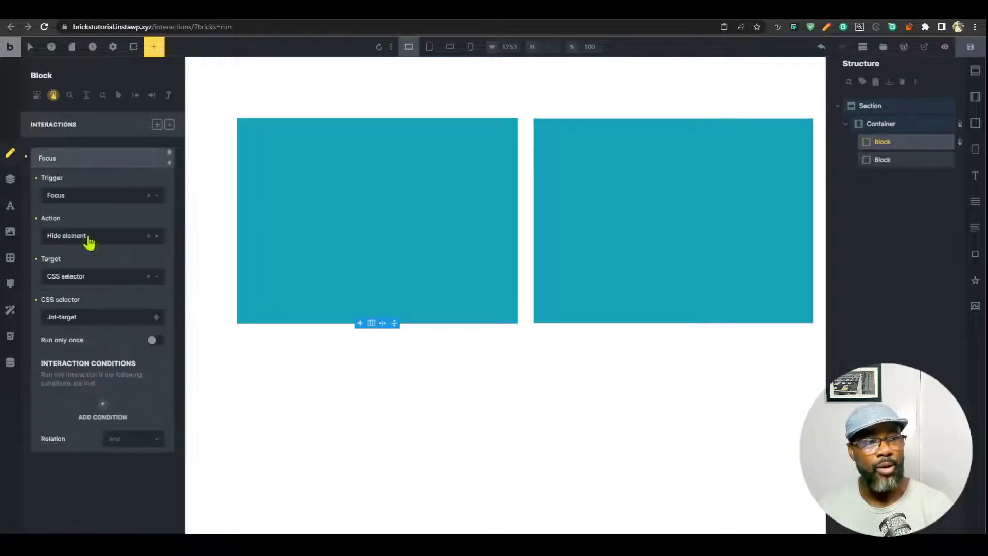
left_click(104, 196)
left_click(90, 230)
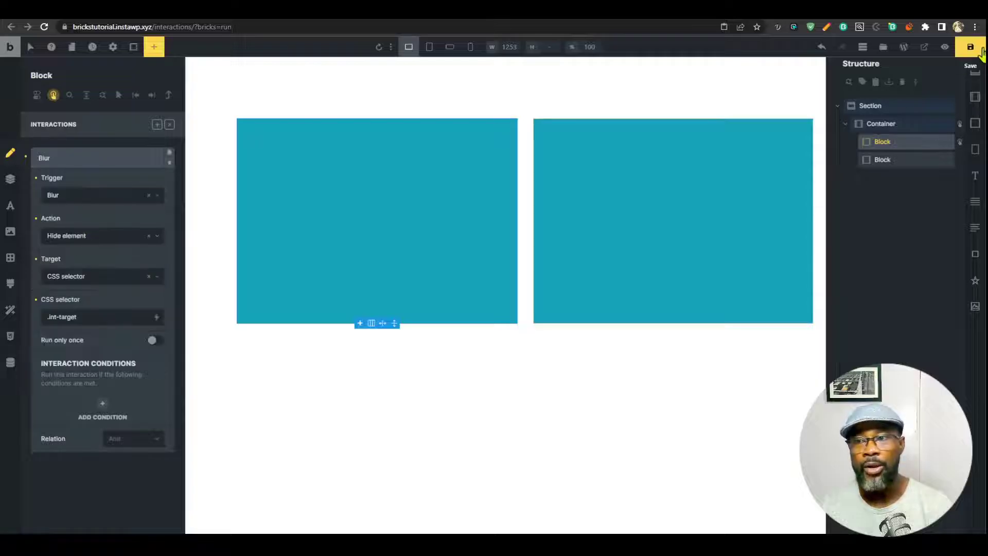
Save with Ctrl+S and reload the preview tab.
key("ctrl+s")
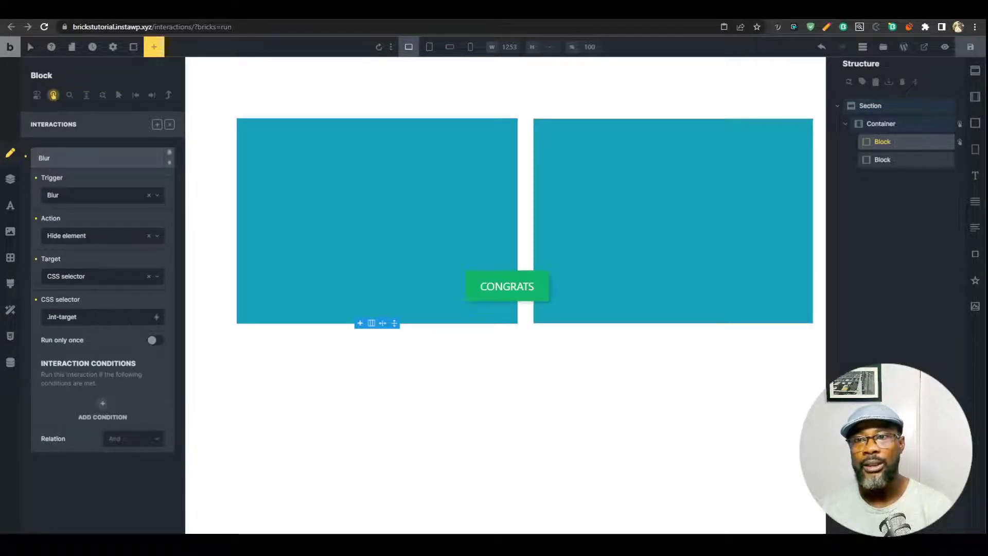
left_click(855, 11)
key("ctrl+r")
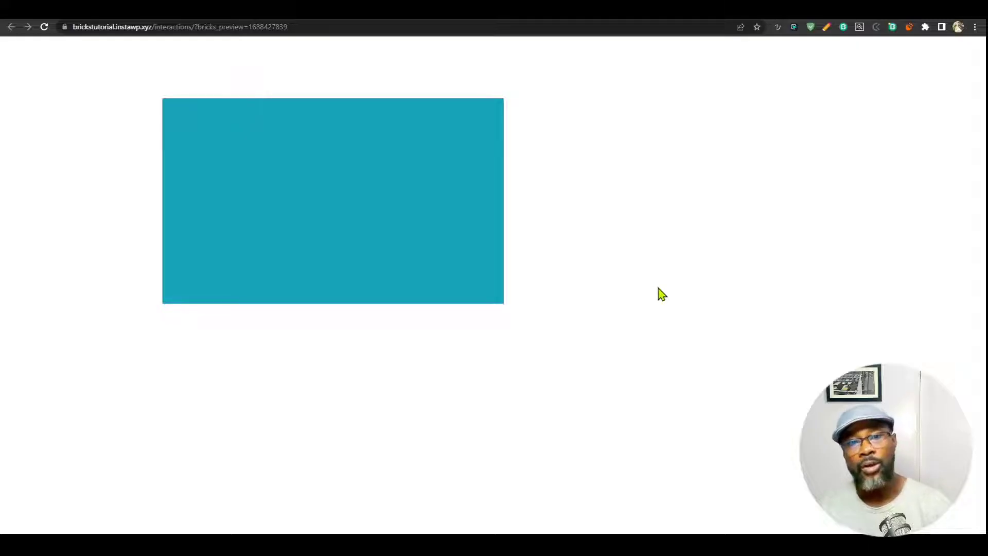
Reload the preview, tab onto the first block, then move focus off it to test blur.
left_click(44, 27)
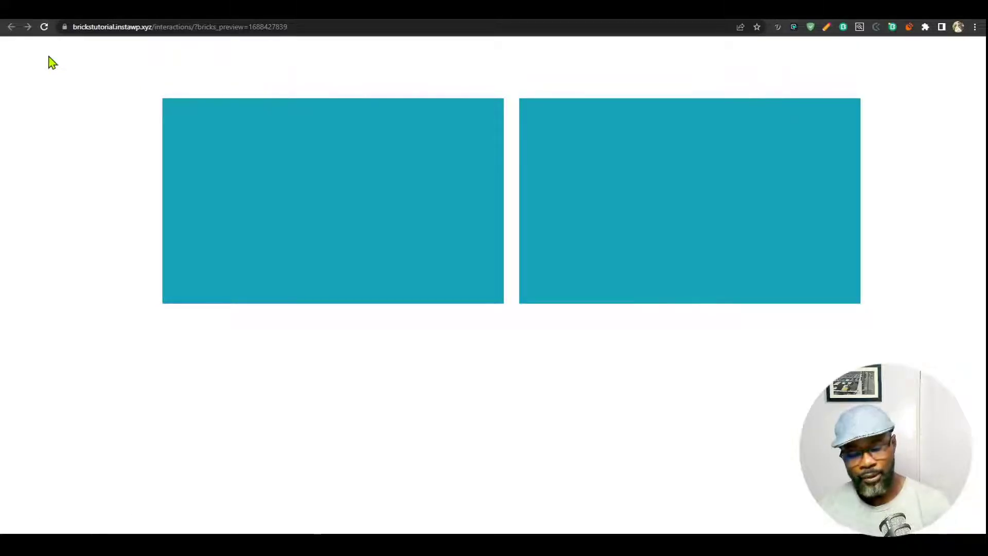
key("Tab")
key("Tab")
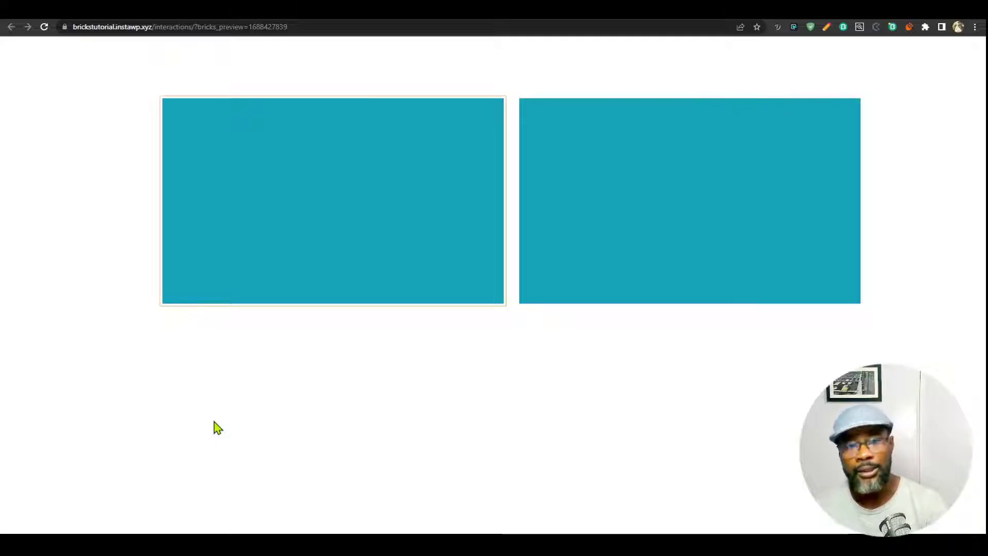
key("Return")
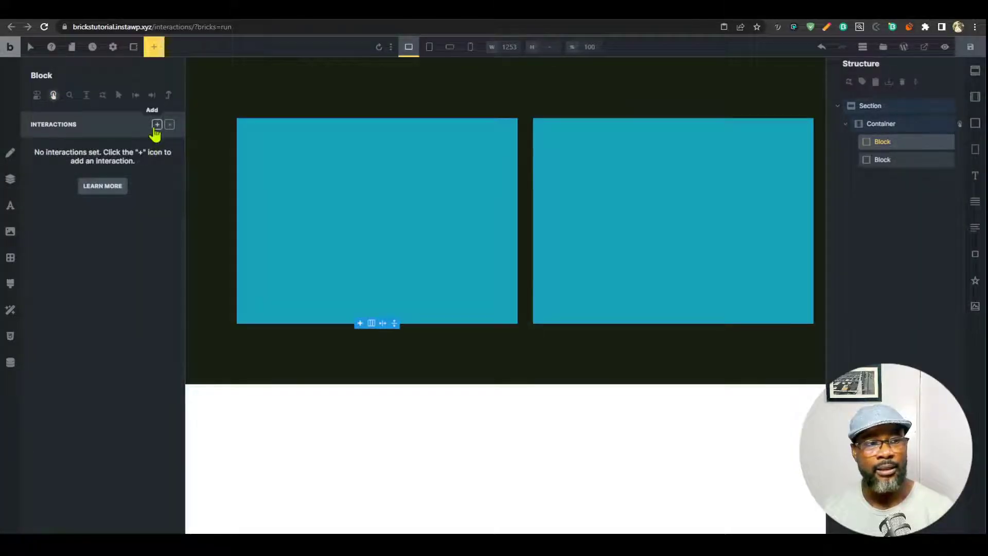
Add a new interaction to the first block triggered on Click.
left_click(157, 124)
left_click(106, 196)
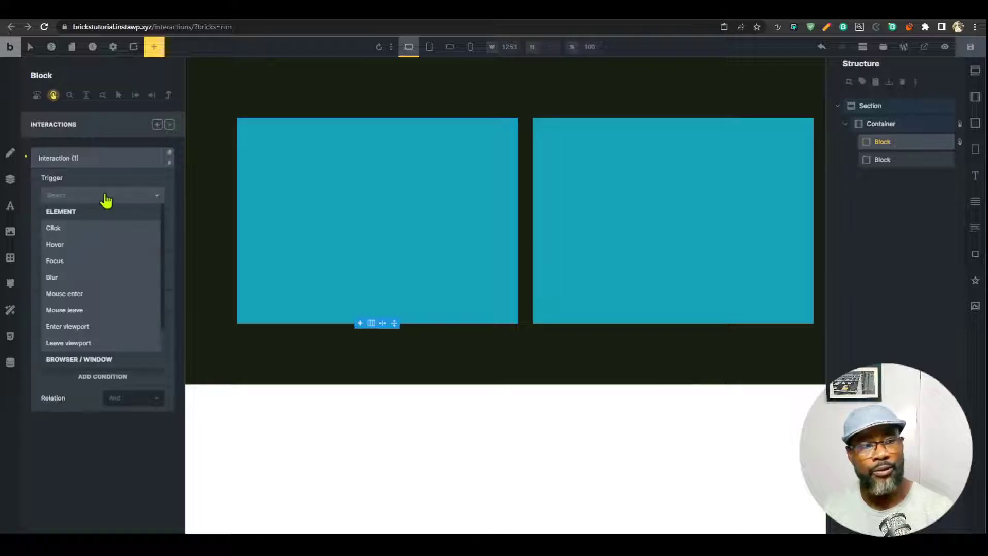
left_click(109, 229)
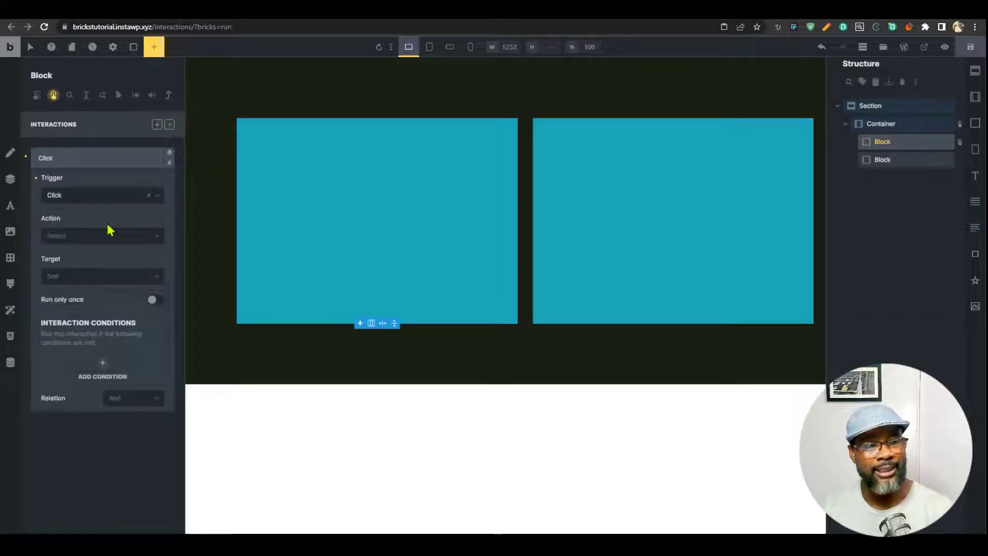
left_click(108, 235)
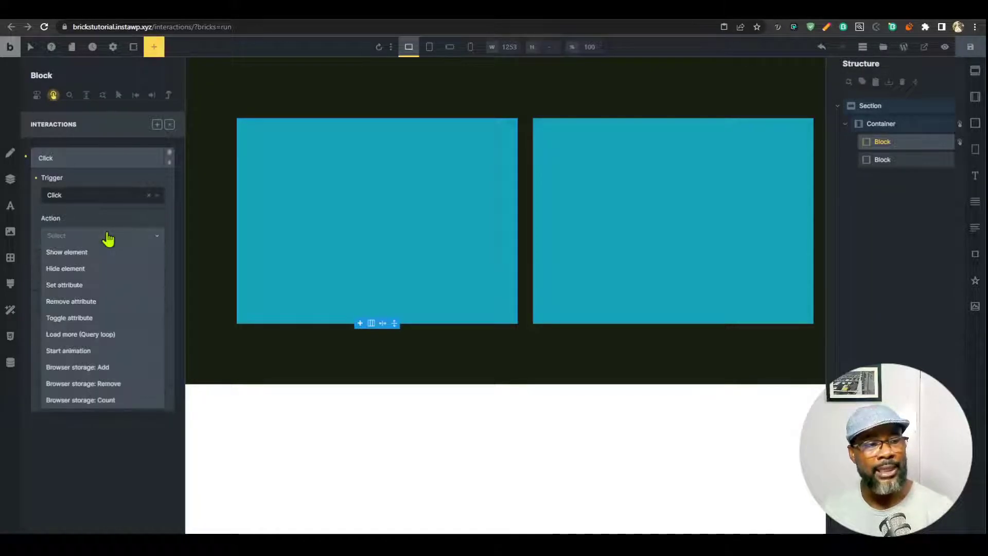
Add the int-target class to the right block, then reselect the left block's interactions.
left_click(691, 200)
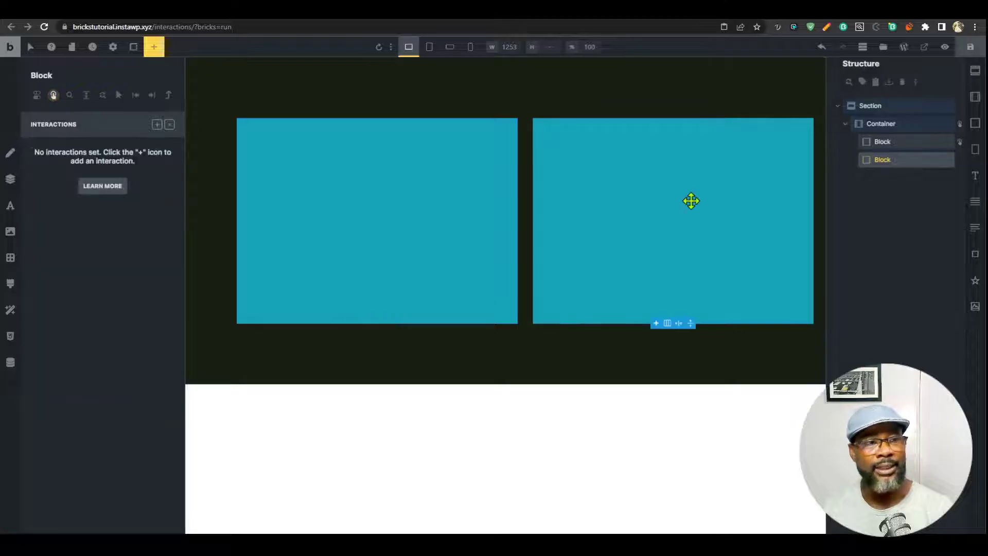
left_click(169, 125)
left_click(95, 122)
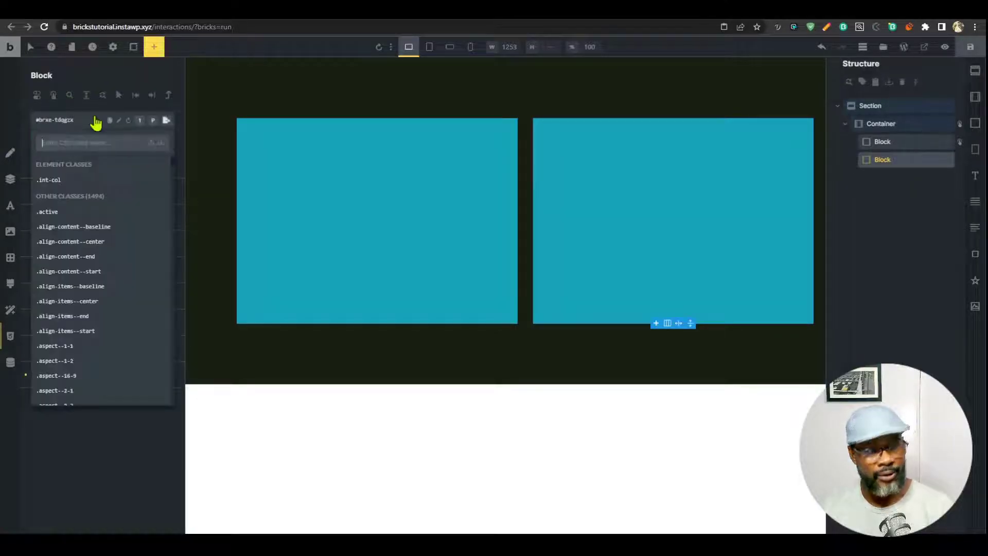
type("staget")
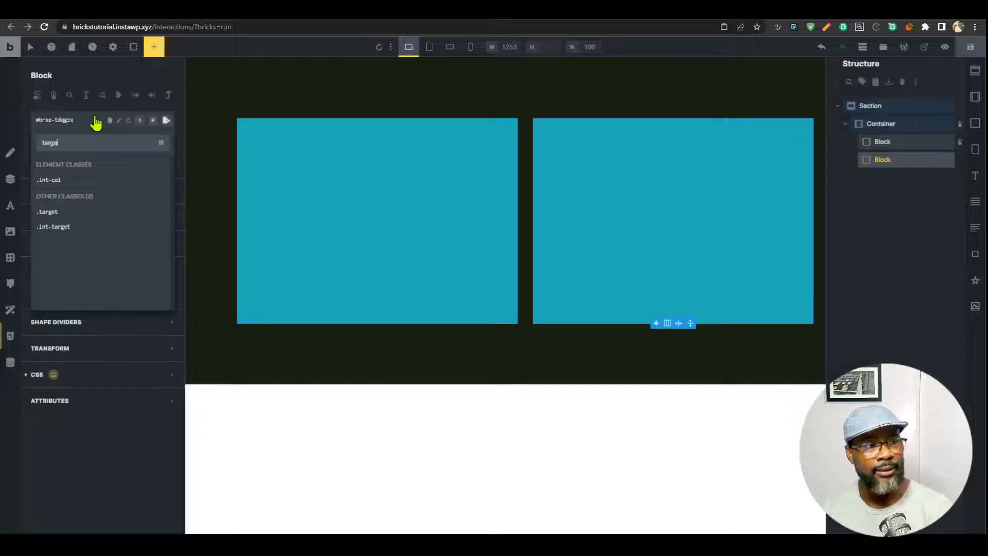
left_click(79, 227)
left_click(378, 222)
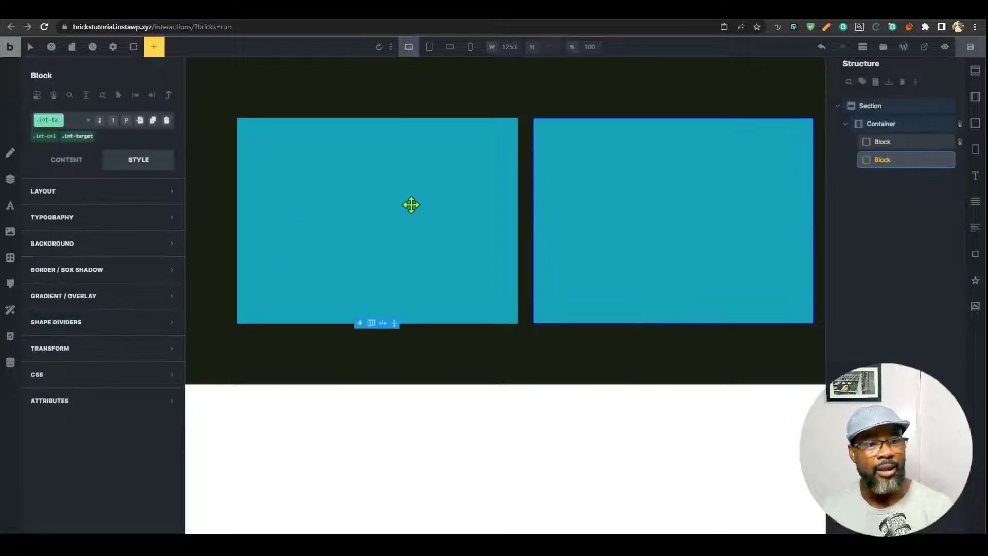
left_click(53, 95)
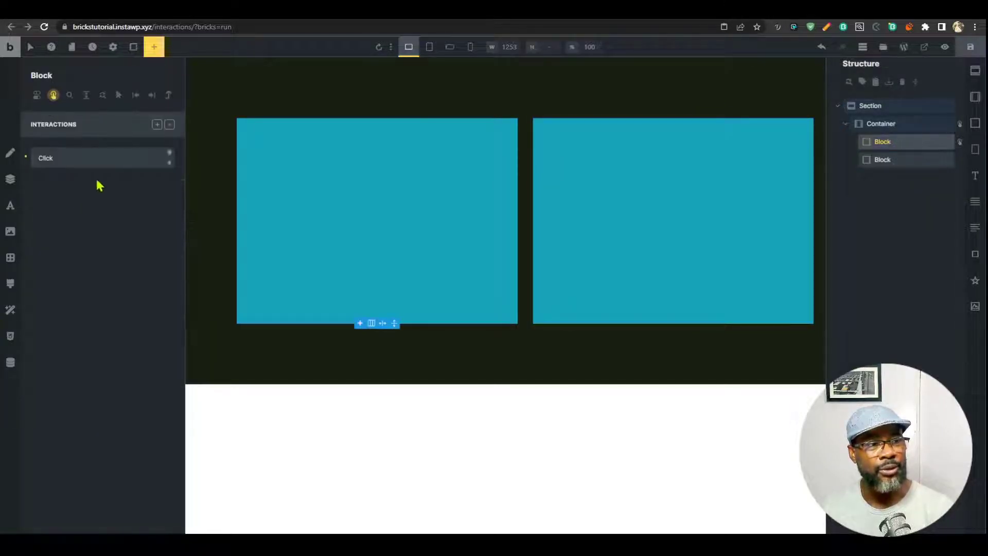
Make the Click interaction Set attribute aria-label to 'I am a rectangle'.
left_click(108, 160)
left_click(117, 237)
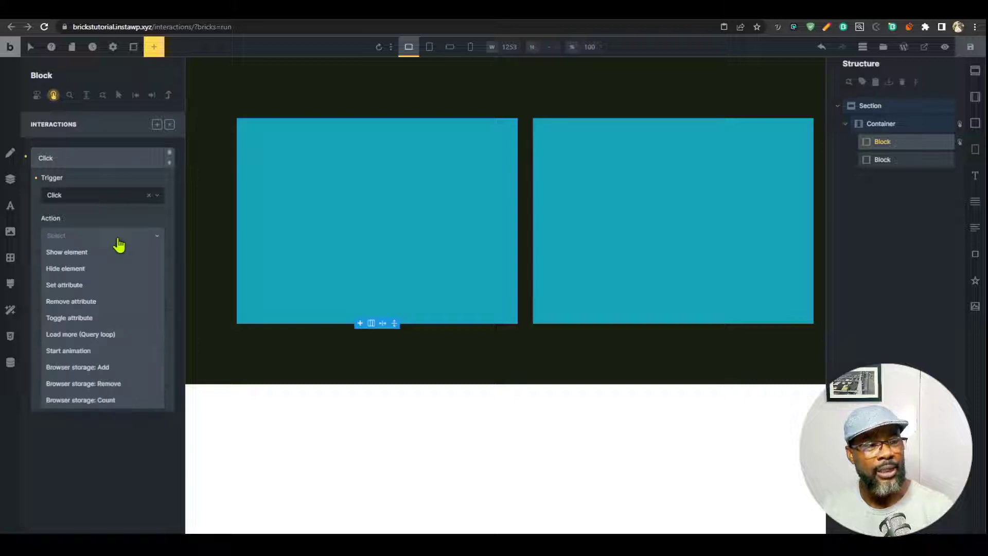
left_click(103, 286)
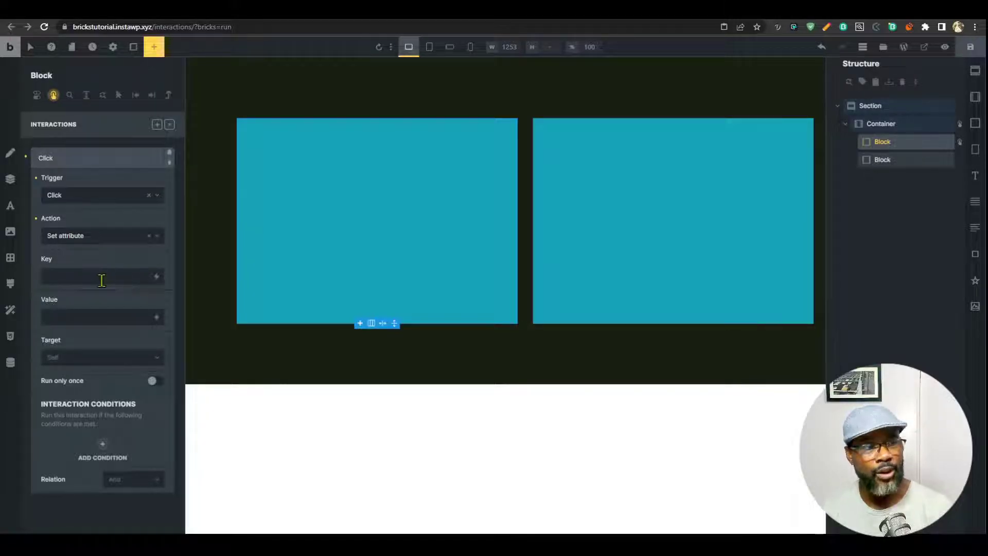
left_click(105, 236)
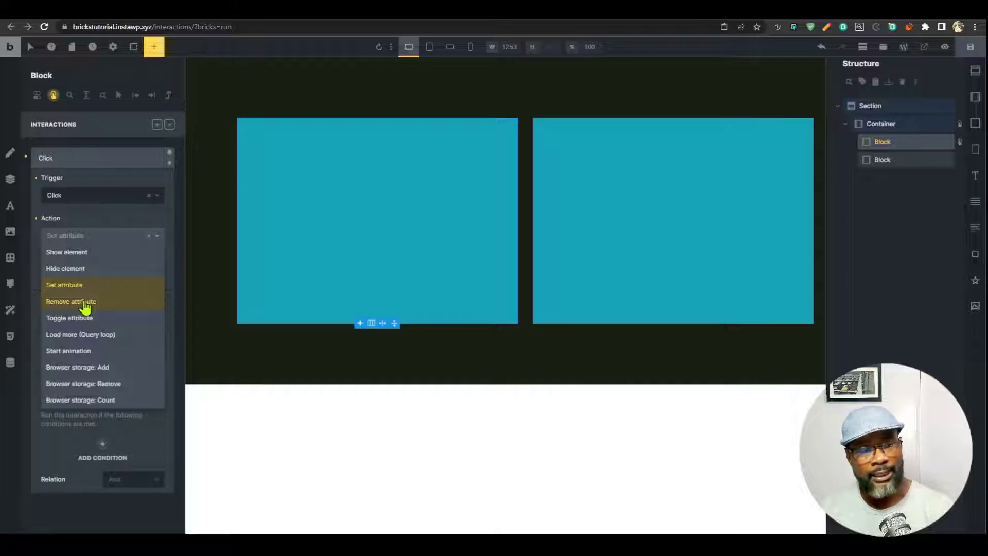
left_click(99, 286)
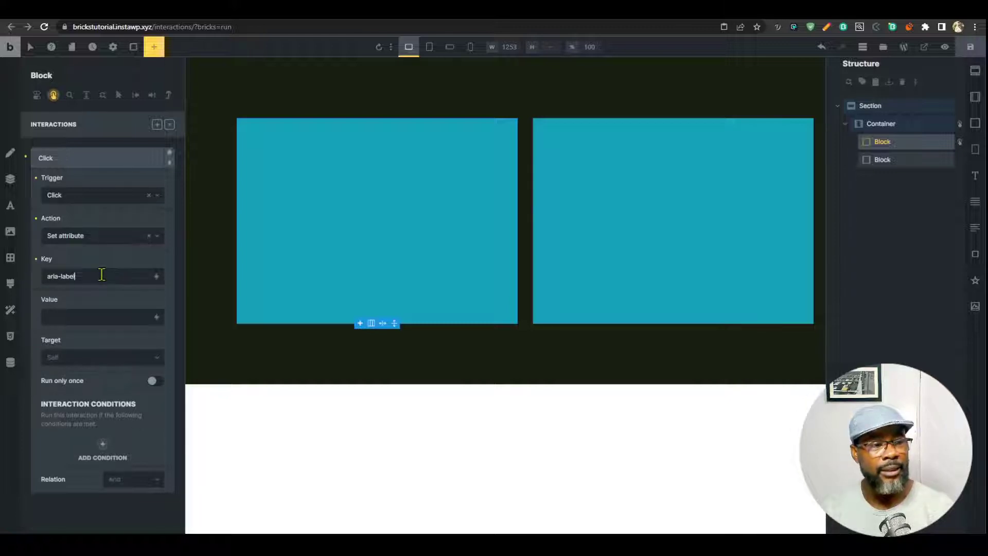
left_click(92, 314)
type("I am a t")
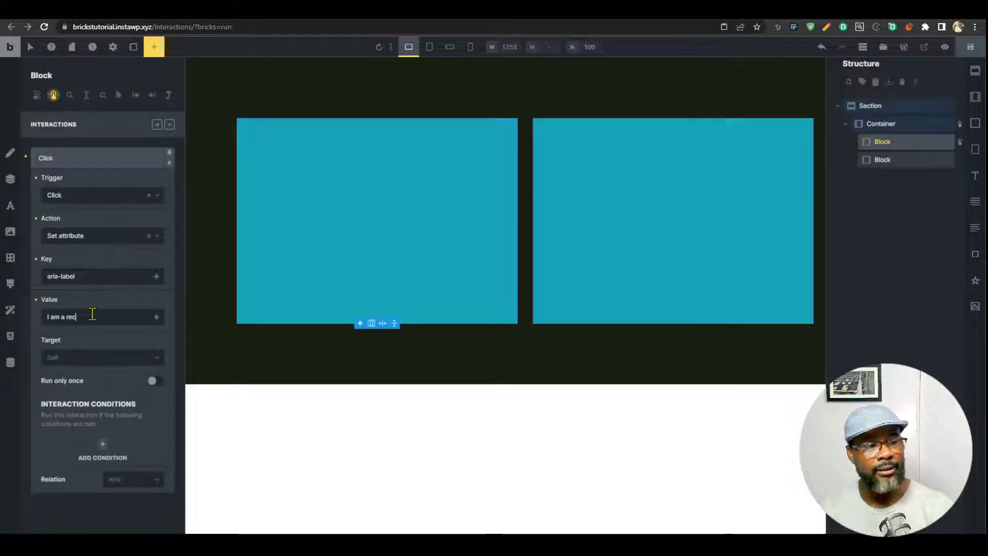
type("ectangle")
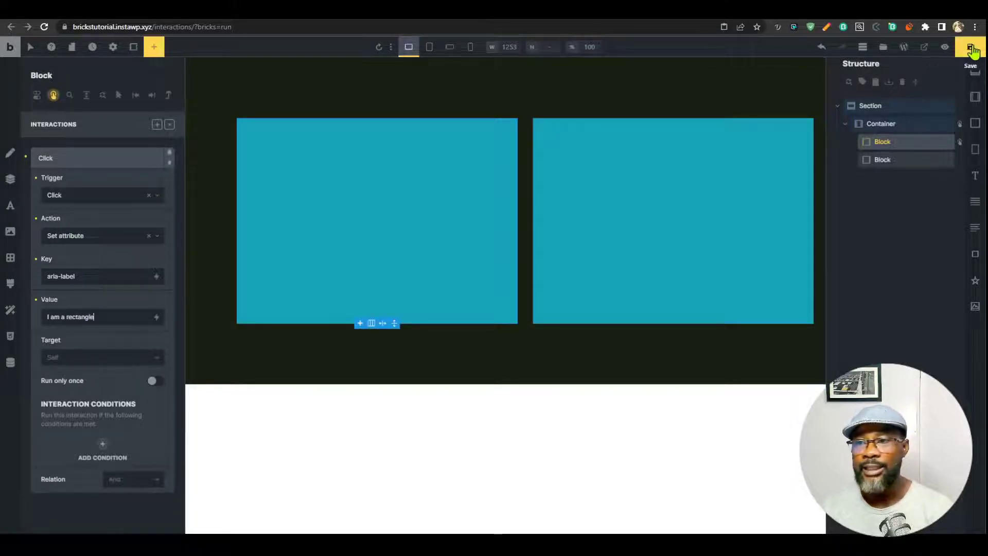
Save the page and reload the front-end tab.
left_click(970, 47)
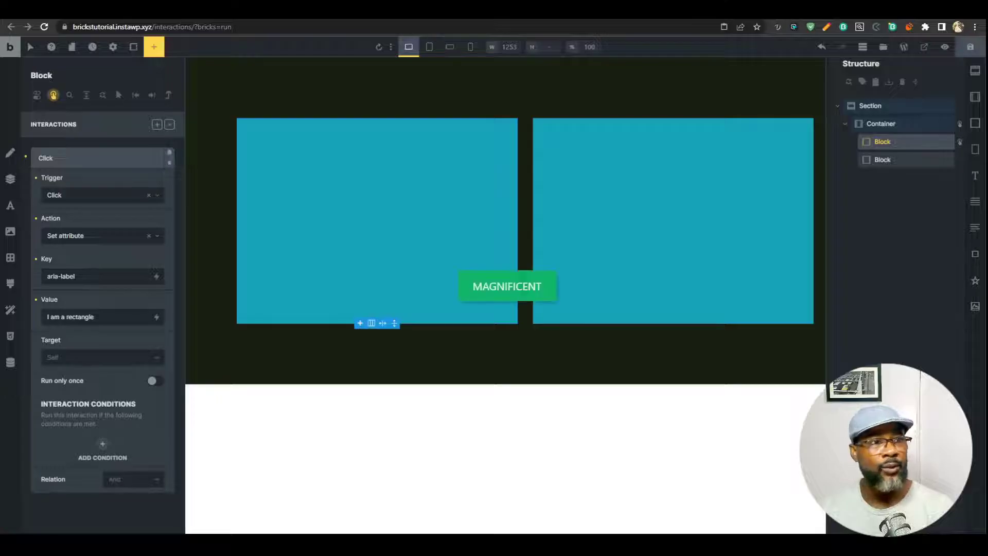
left_click(849, 12)
key("ctrl+r")
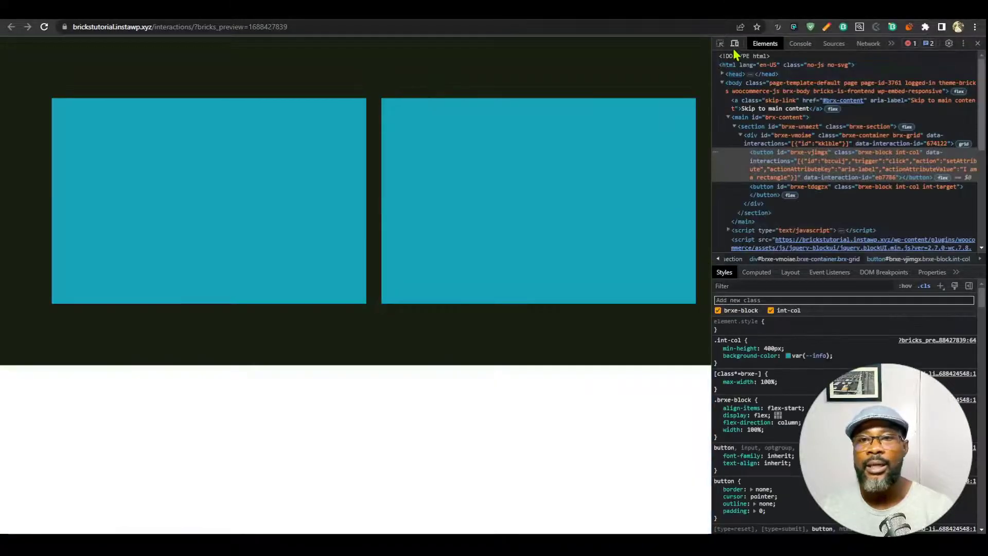
Inspect the boxes' buttons in DevTools and click the left box to check its aria-label.
left_click(720, 43)
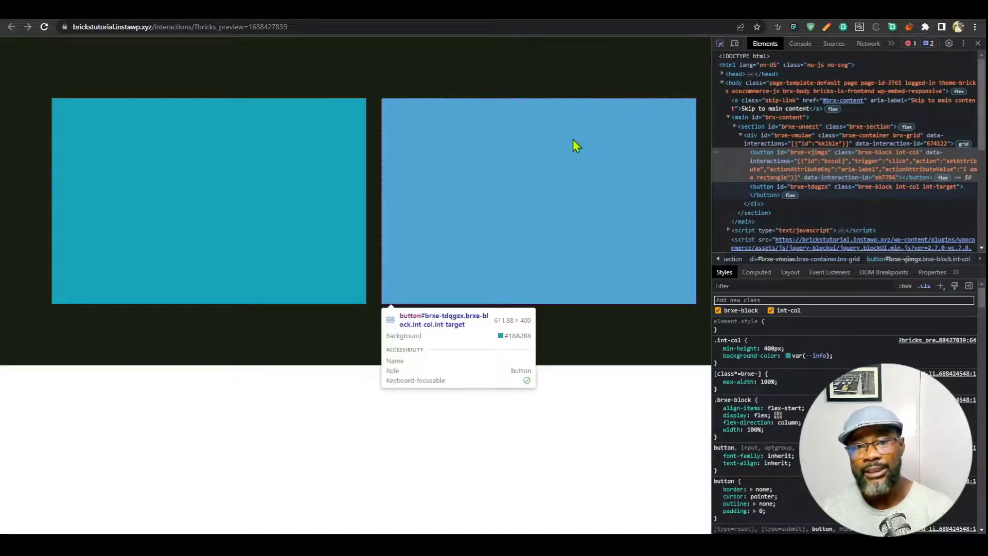
left_click(573, 142)
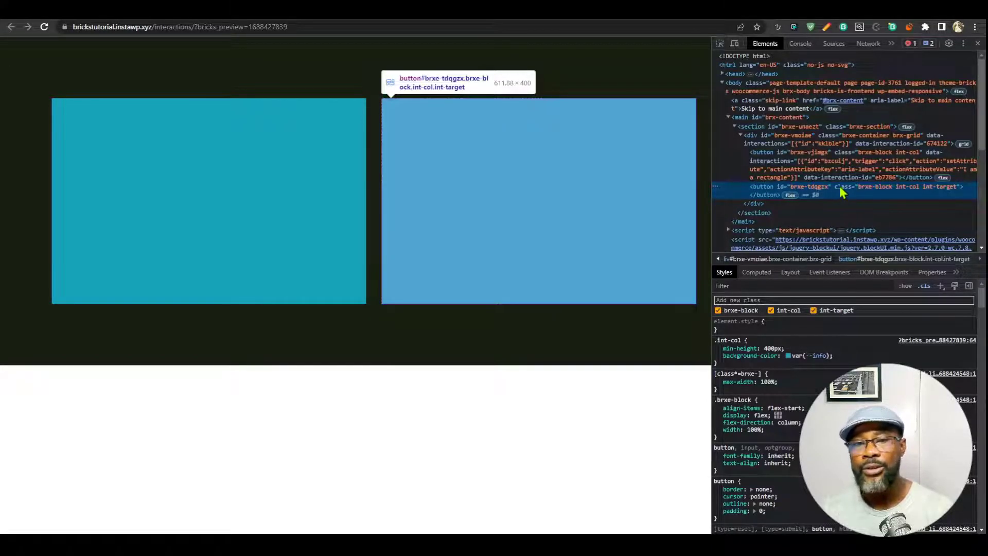
left_click(304, 204)
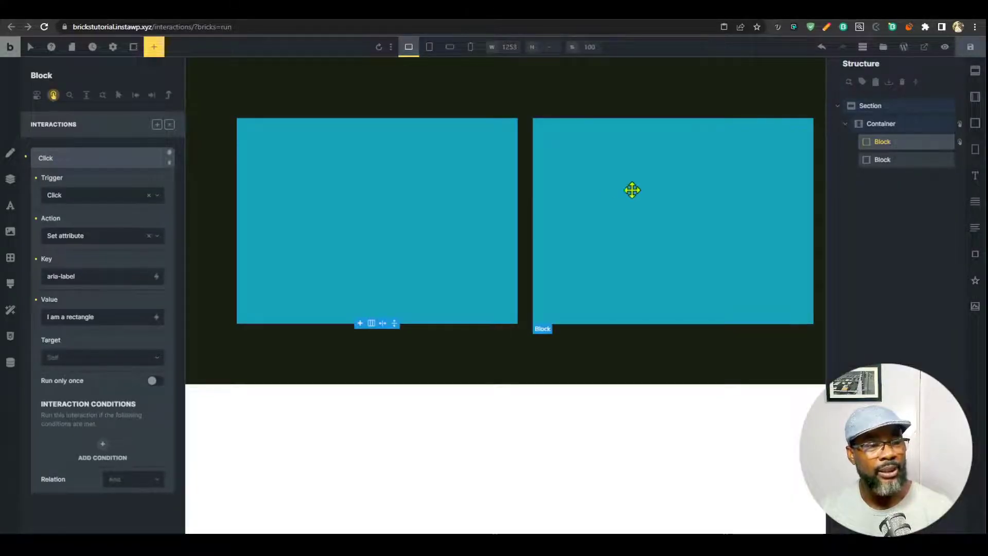
Set the interaction's target to CSS selector '.int-target'.
left_click(106, 358)
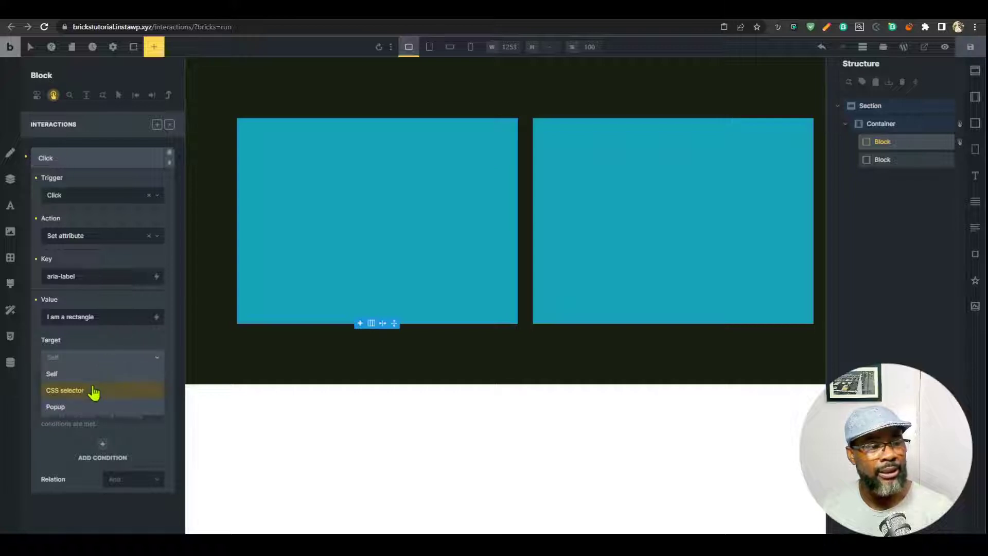
left_click(94, 391)
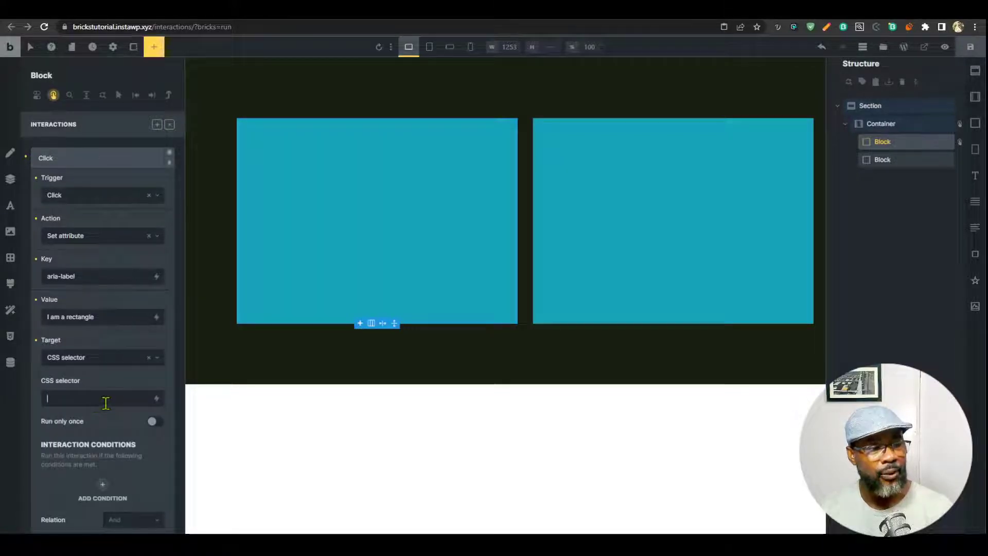
left_click(108, 396)
type(".int")
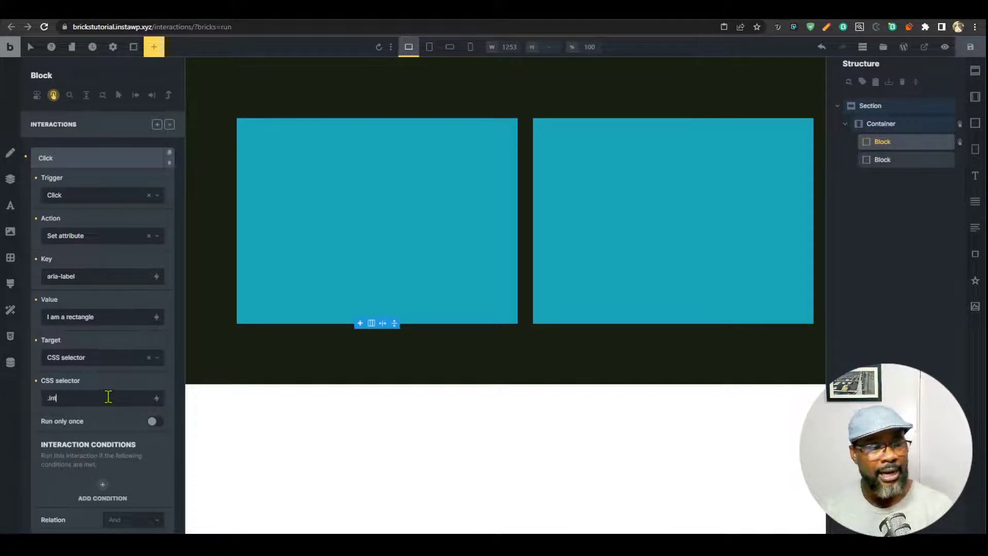
type("-target")
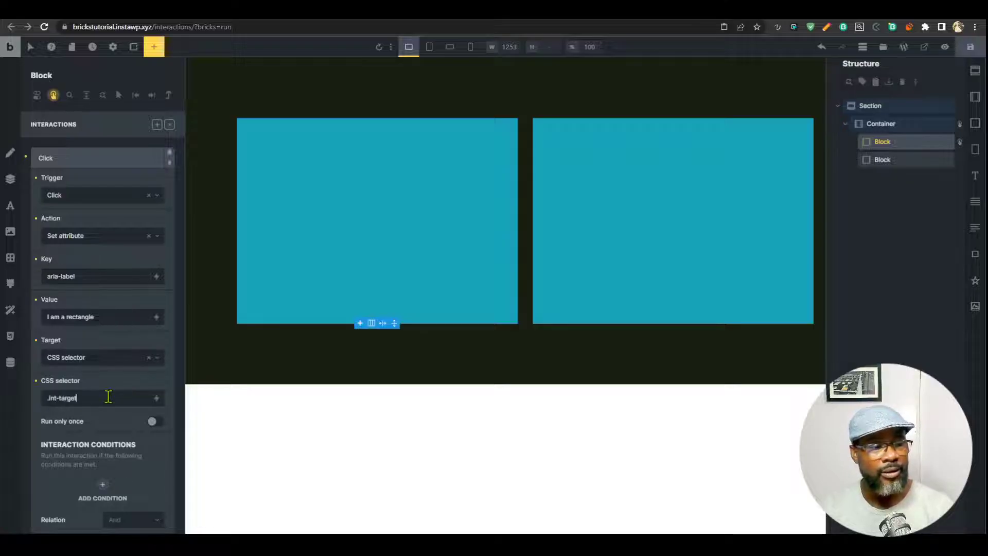
Save, inspect the right block in the preview, and click the left block to verify.
left_click(970, 46)
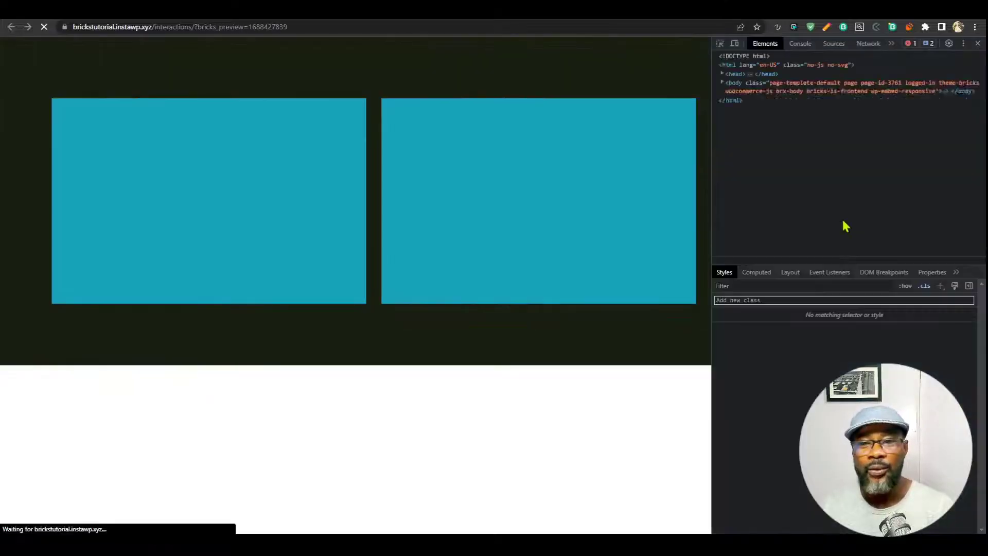
left_click(786, 199)
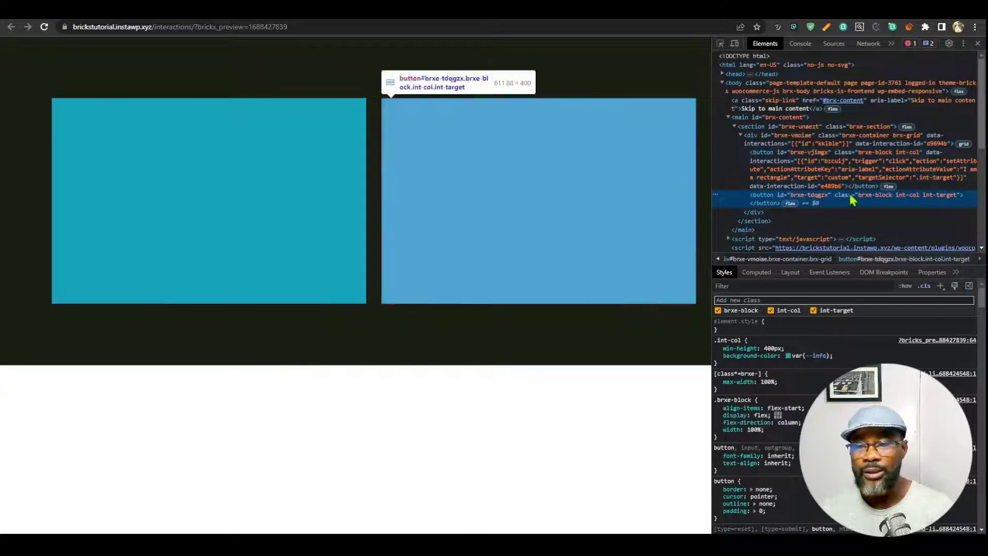
left_click(283, 203)
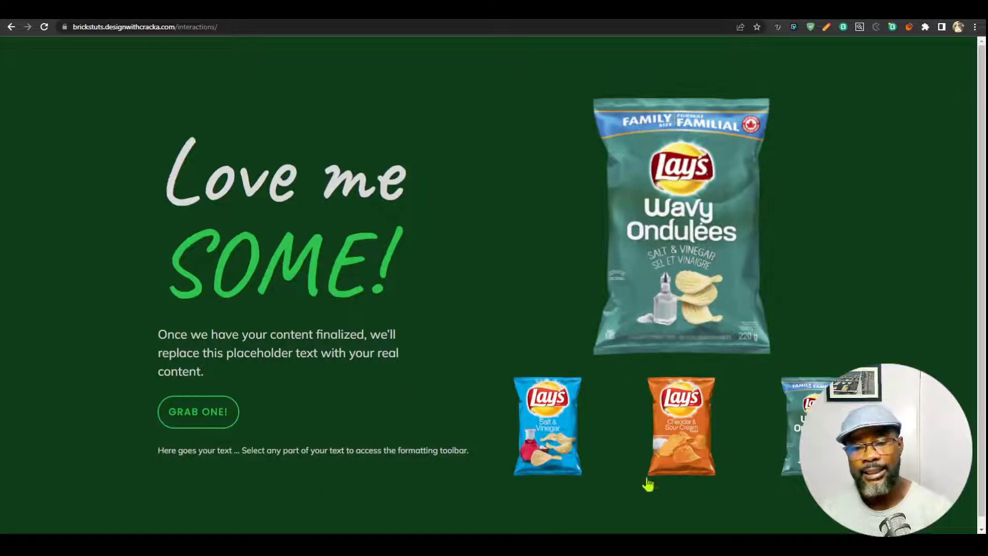
Show the Salt & Vinegar thumbnail's blue theme and highlight the SOME! and GRAB ONE! text.
left_click(546, 437)
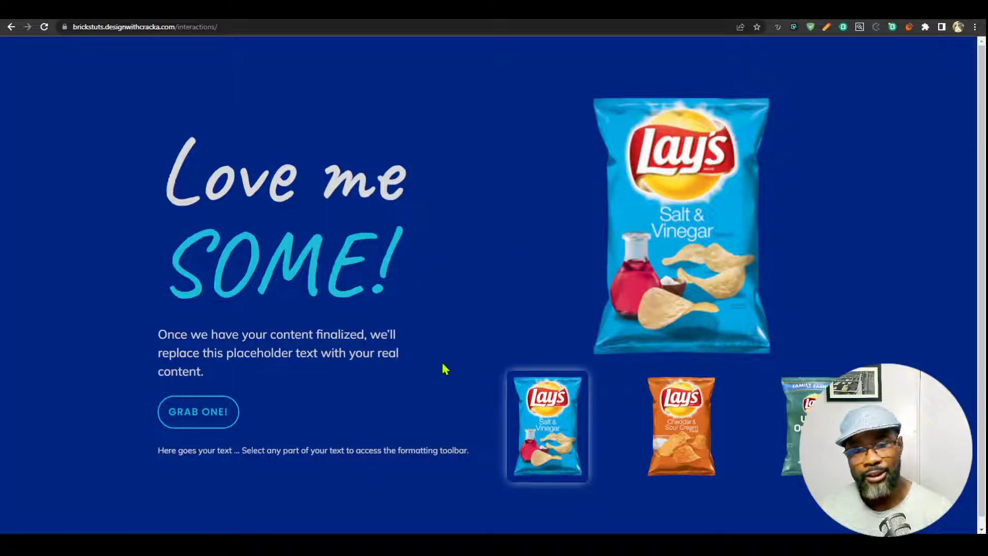
triple_click(391, 271)
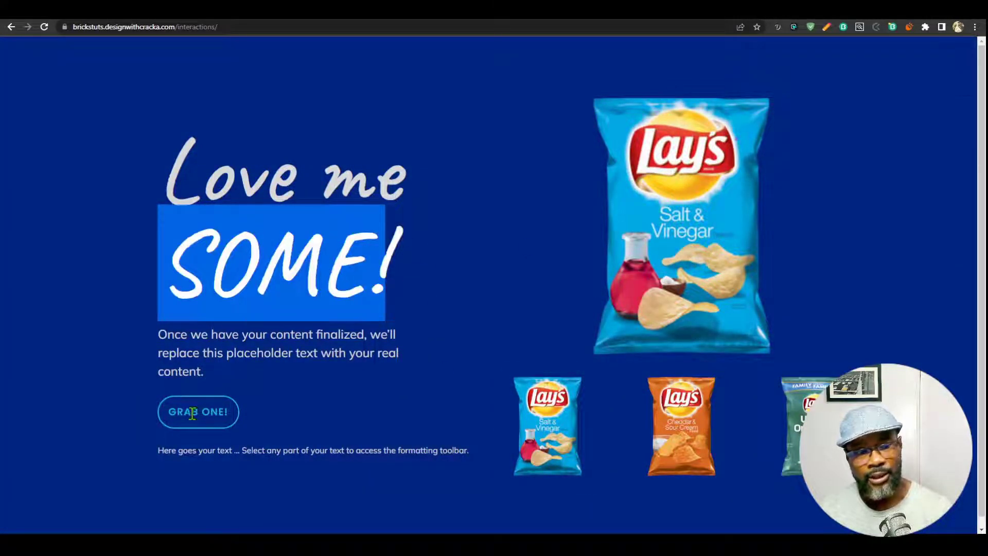
left_click_drag(192, 414, 259, 405)
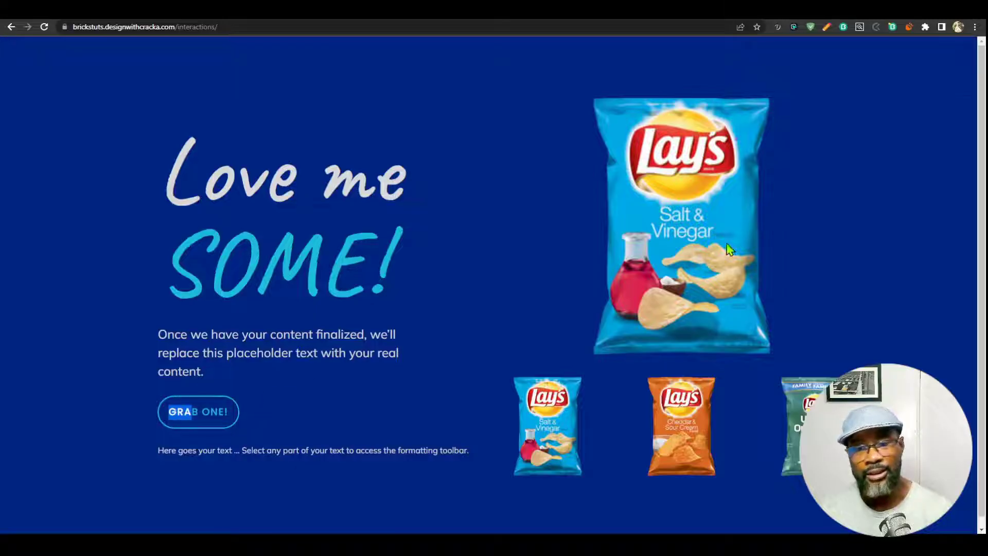
left_click(678, 246)
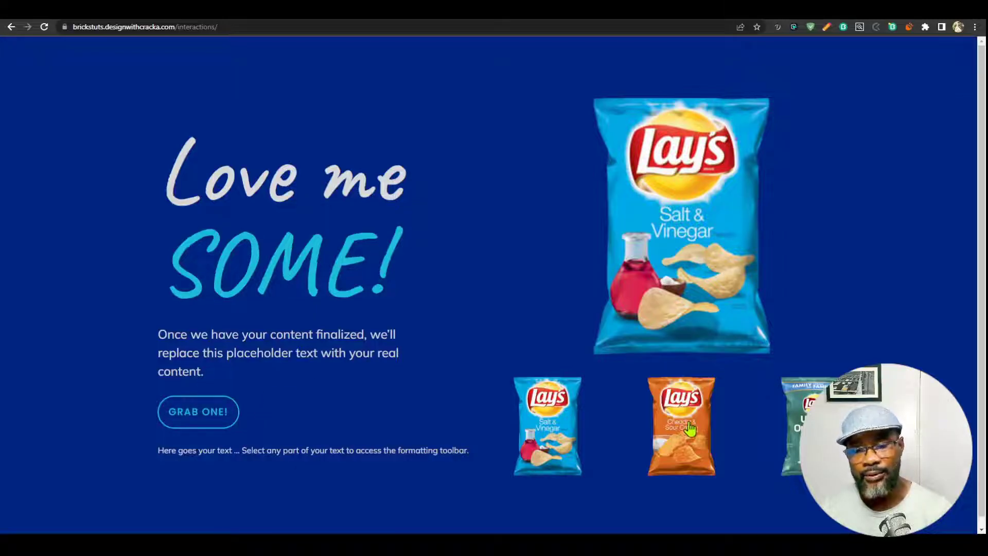
Switch to Cheddar & Sour Cream, then Wavy, selecting the themed heading and button text.
left_click(690, 428)
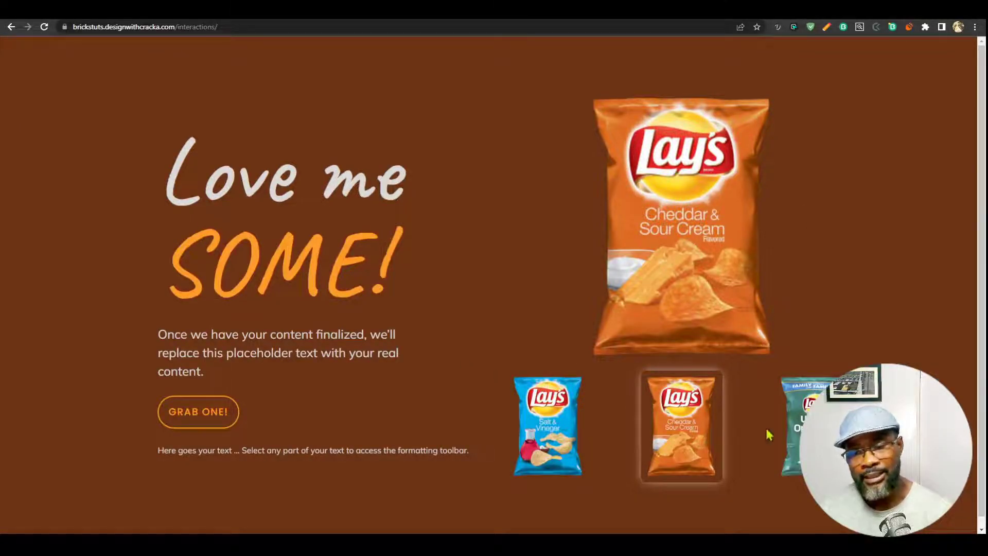
left_click(796, 438)
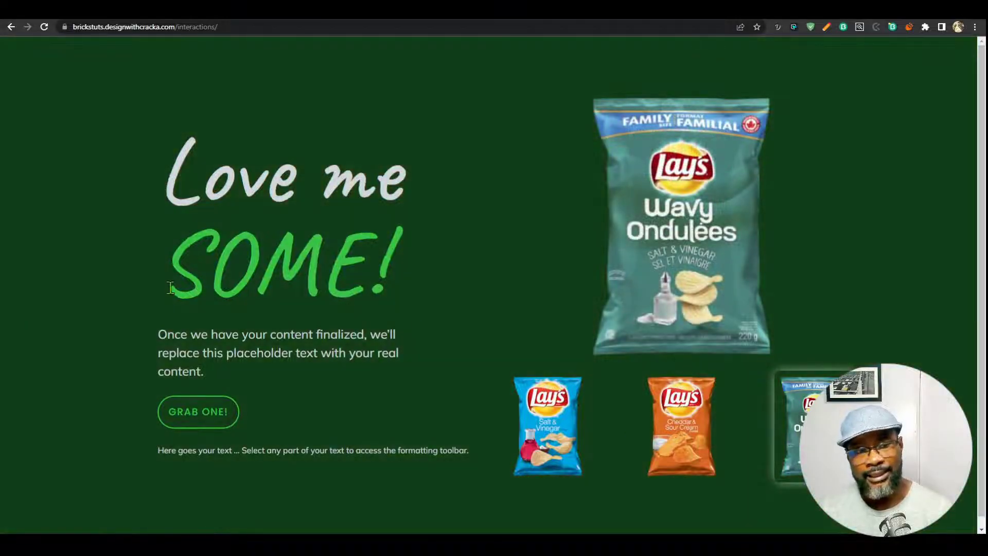
double_click(170, 288)
double_click(183, 406)
left_click_drag(174, 384, 181, 356)
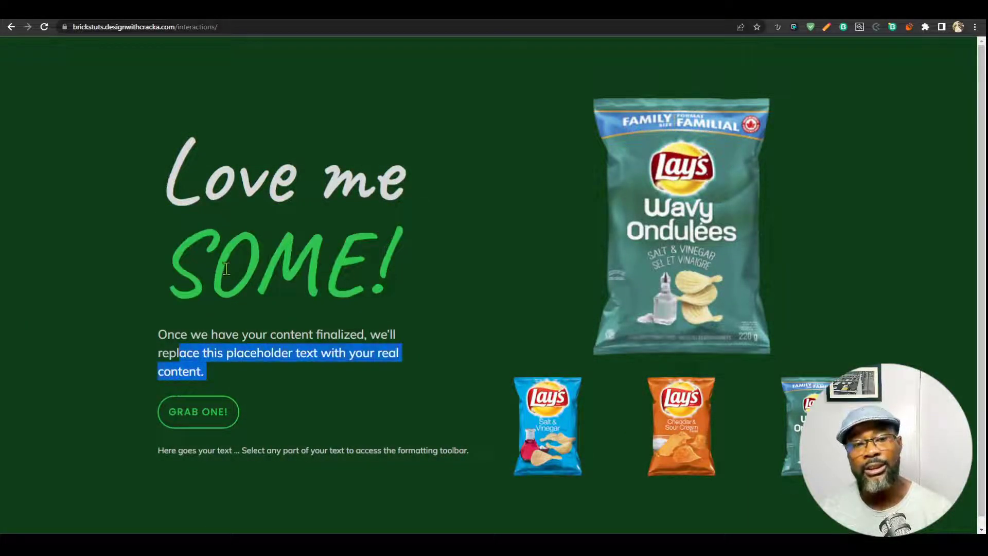
left_click_drag(225, 268, 406, 266)
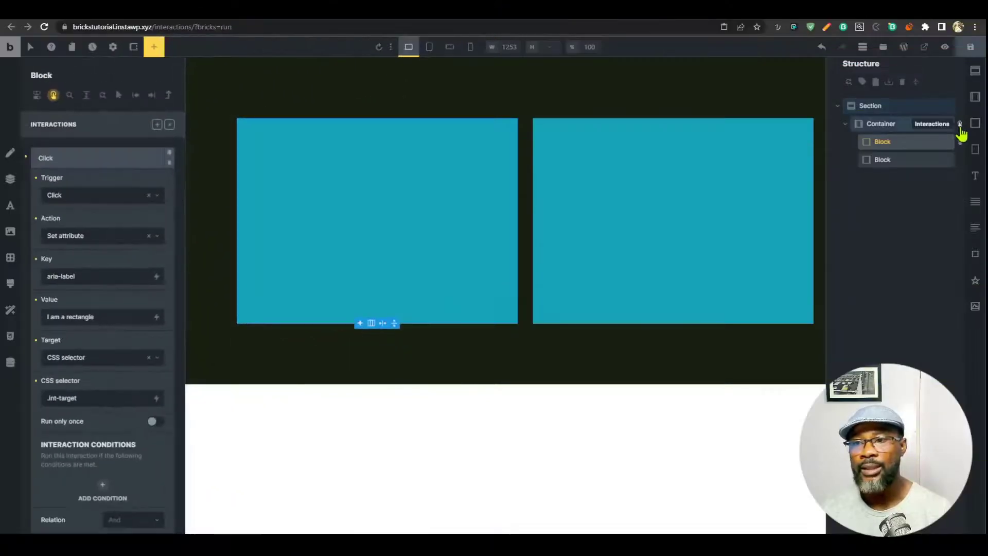
Replace the old section with a new Section and Container holding two Blocks.
left_click(948, 107)
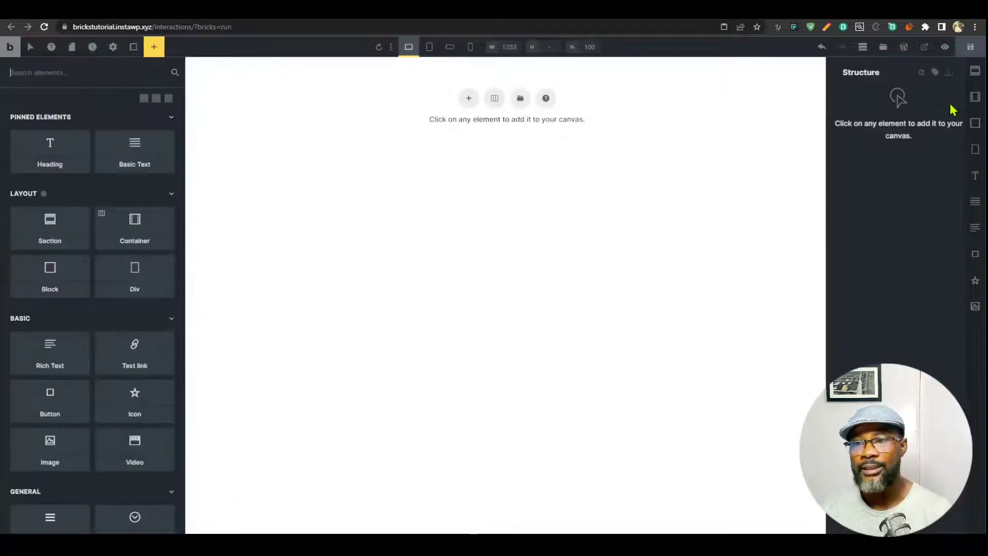
left_click(469, 99)
left_click(471, 139)
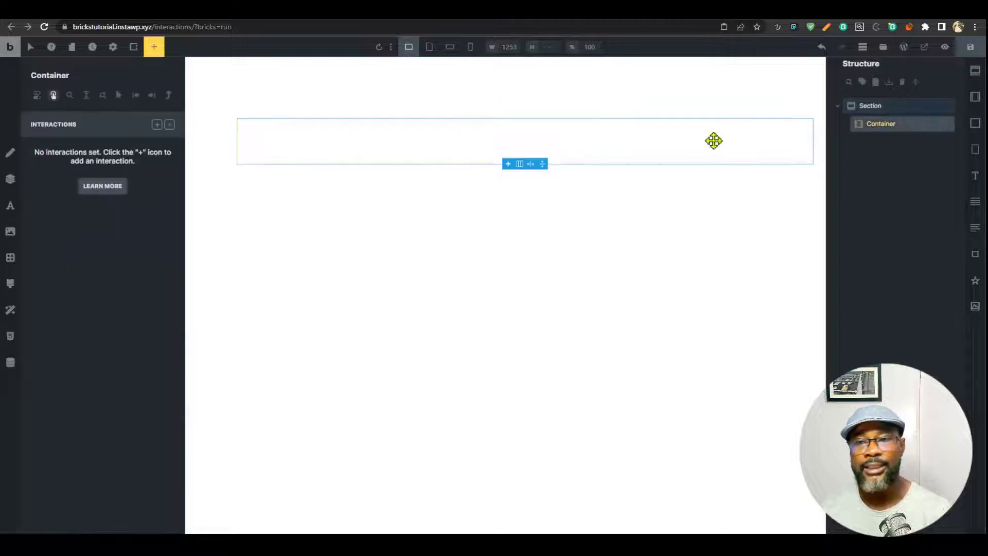
left_click(976, 125)
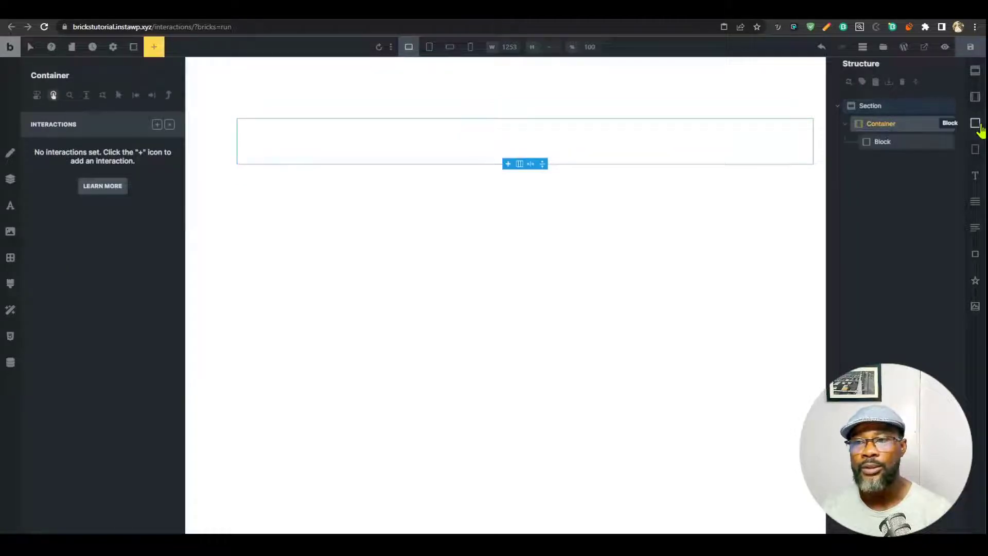
left_click(976, 124)
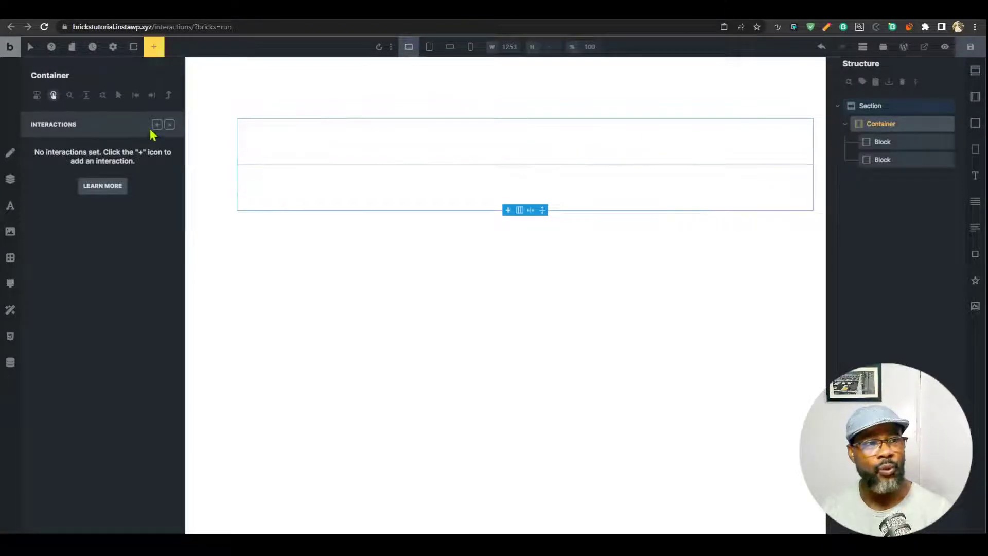
Make the Container a grid with var(--grid-2) columns and var(--grid-gap) gap.
left_click(169, 125)
left_click(75, 150)
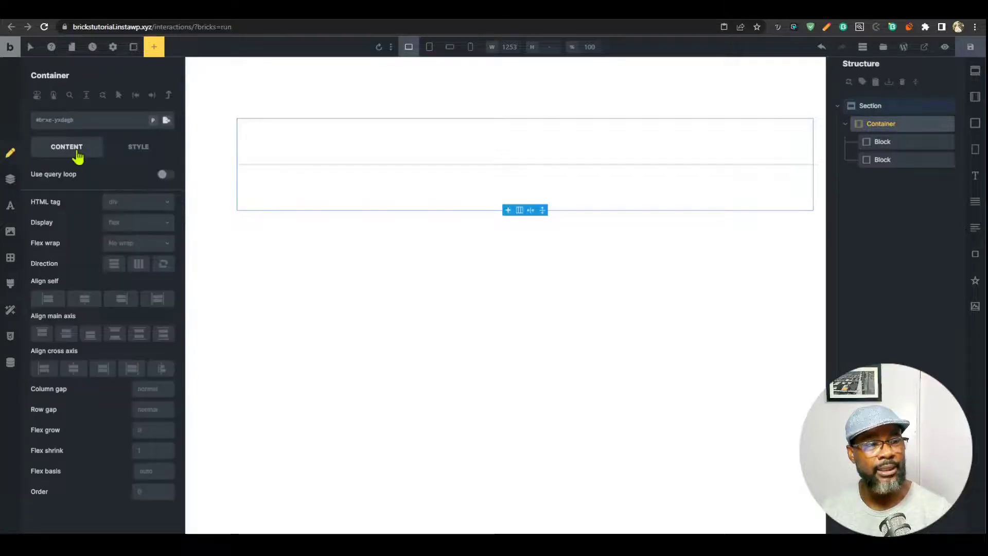
left_click(138, 223)
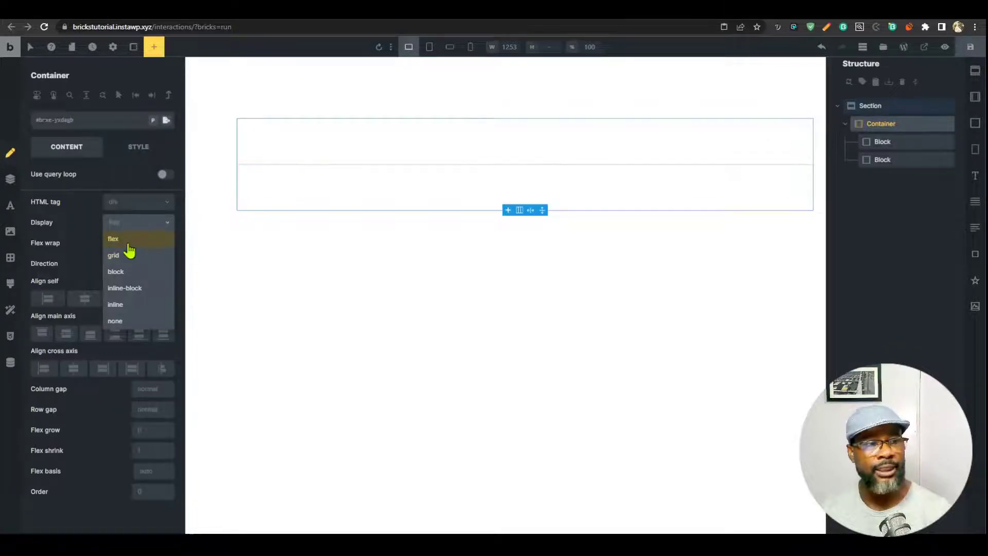
left_click(126, 255)
left_click(83, 280)
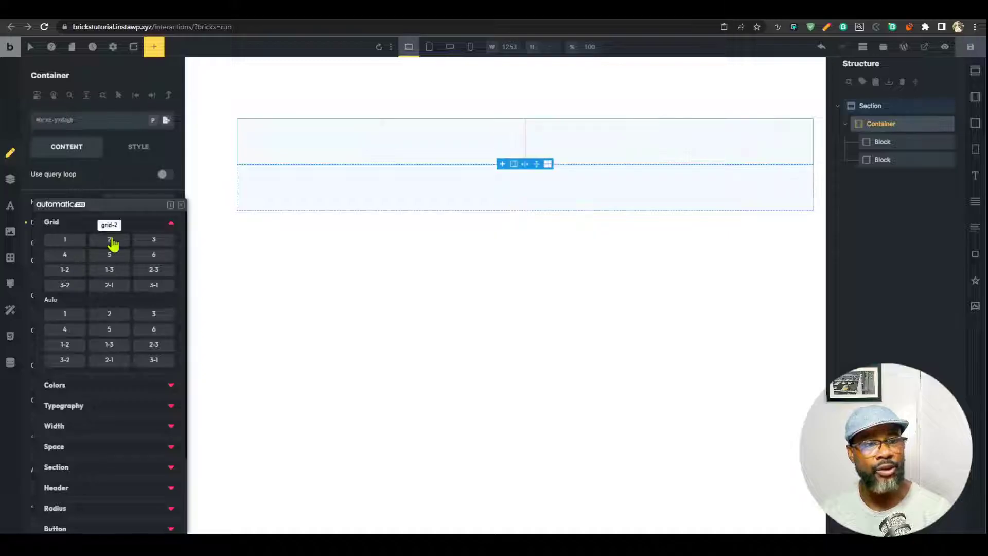
left_click(110, 238)
left_click(147, 243)
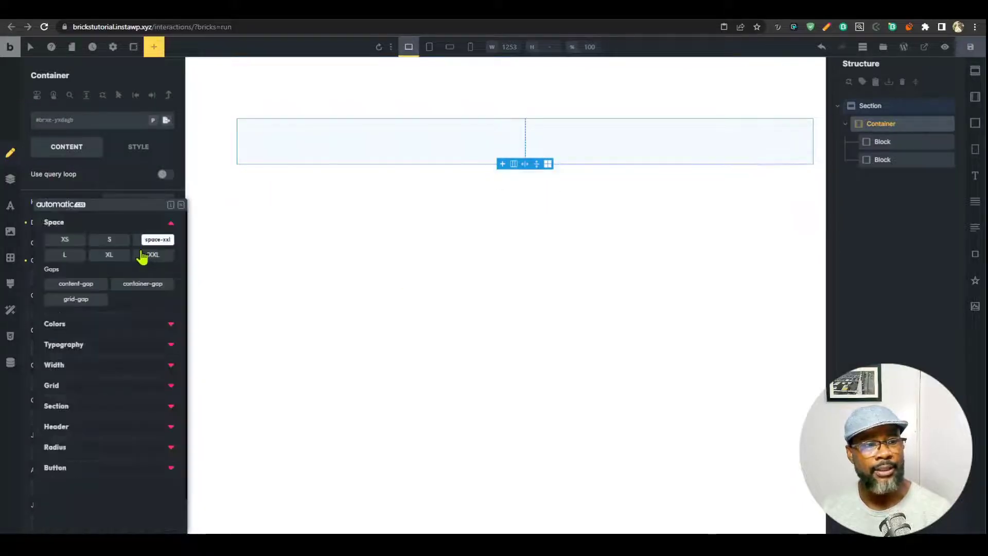
left_click(80, 298)
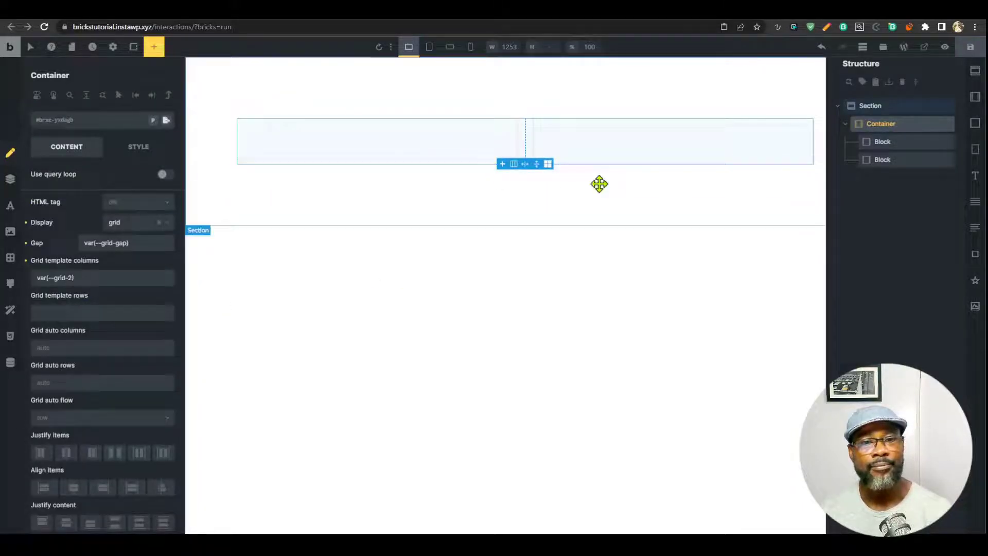
left_click(370, 145)
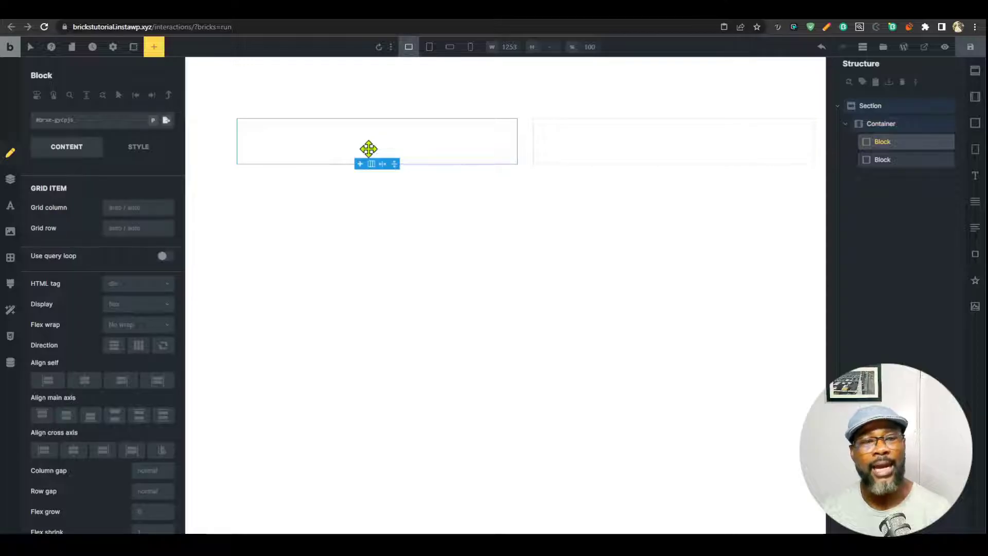
Add a heading, text and button to the left block and make the heading read 'Love me SOME!'.
left_click(974, 175)
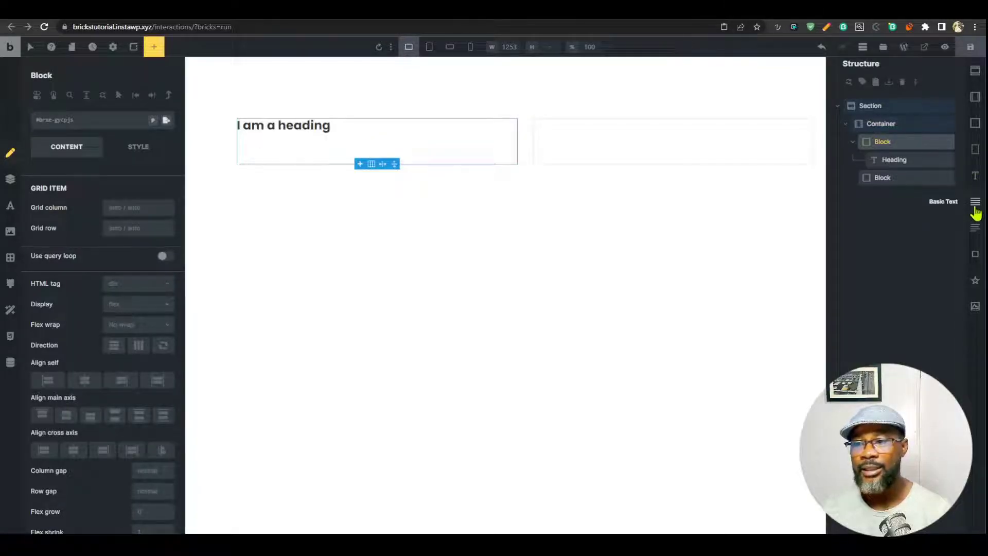
left_click(974, 204)
left_click(975, 254)
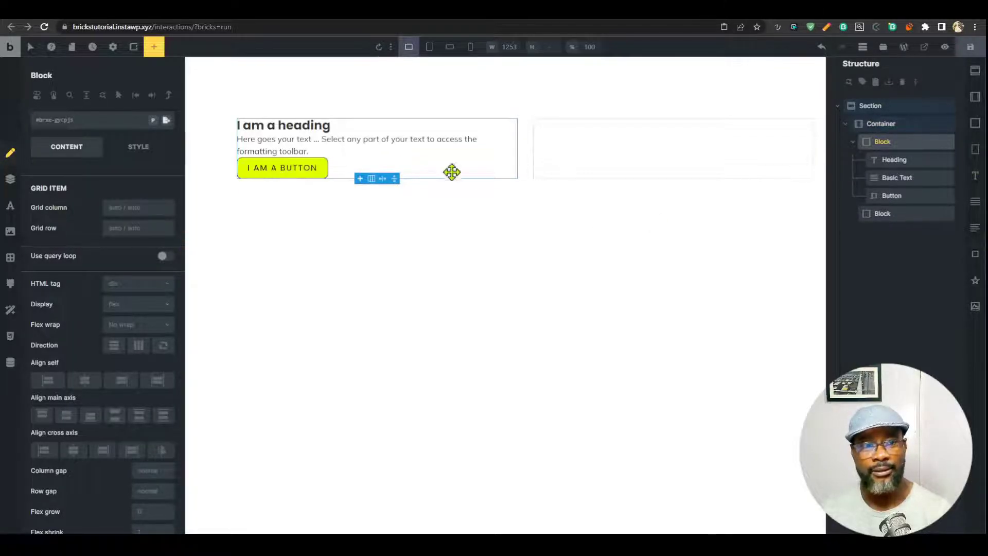
left_click(322, 128)
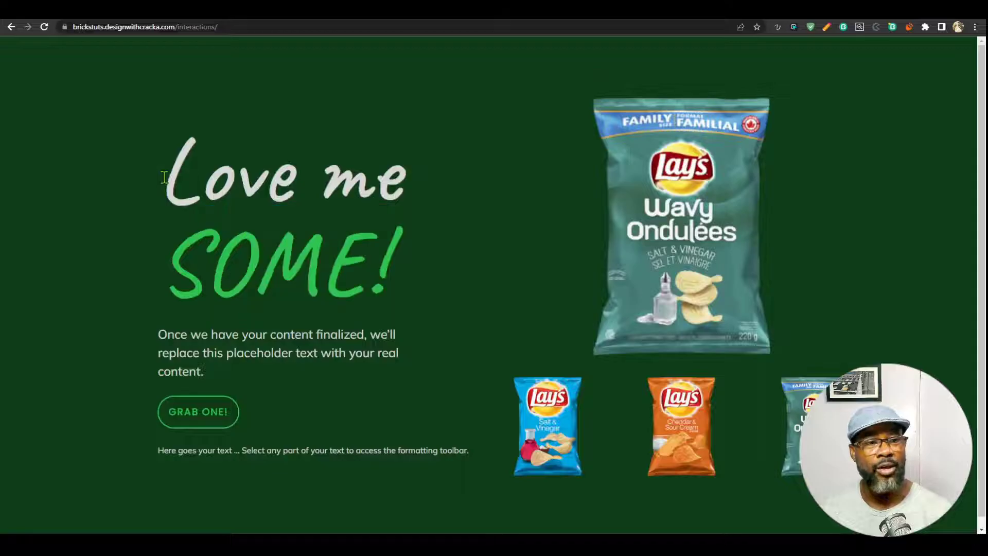
left_click_drag(190, 183, 403, 254)
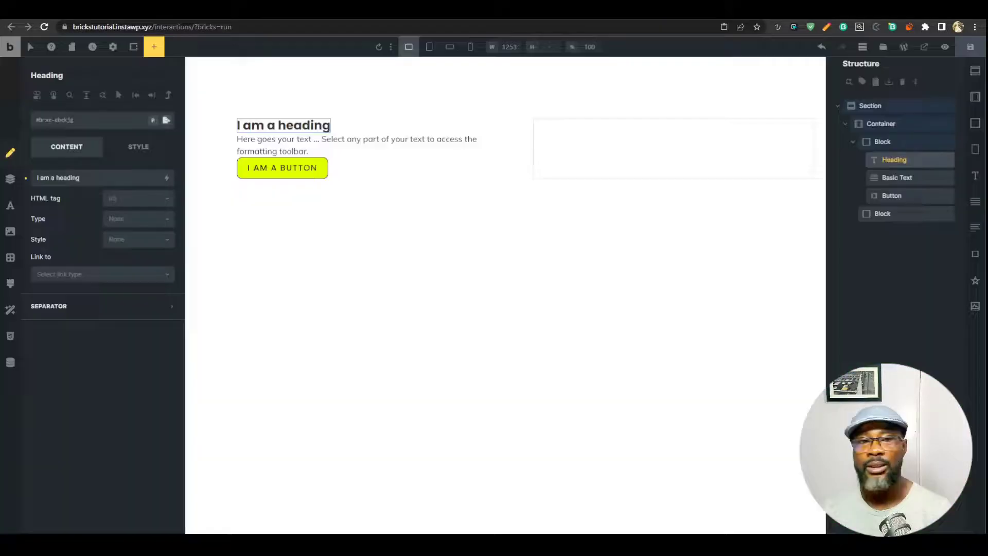
type("Love me SOME!")
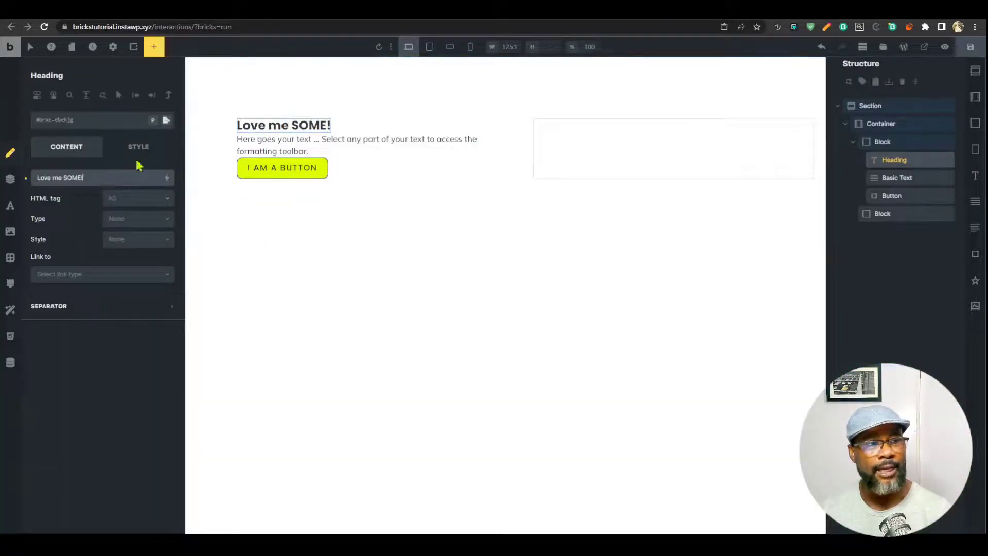
Set the heading's typography to Caveat with a much larger font size, then preview the page.
left_click(138, 150)
left_click(112, 205)
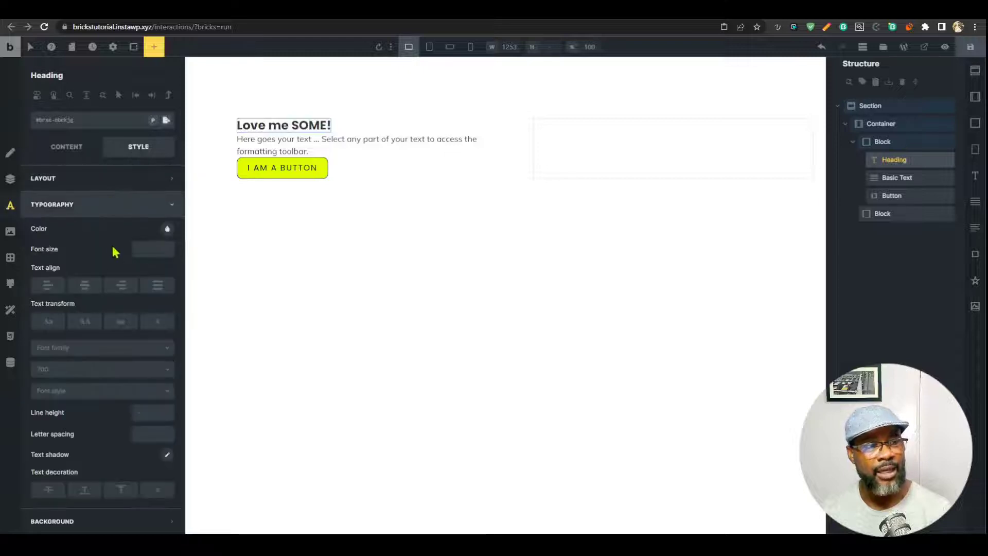
left_click(130, 352)
left_click(56, 445)
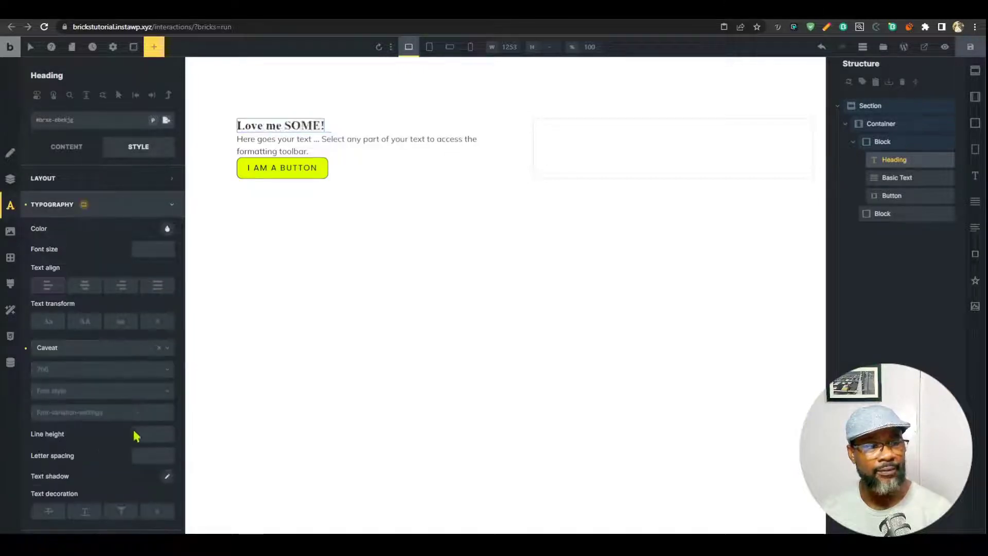
left_click(148, 250)
type("100")
type("m")
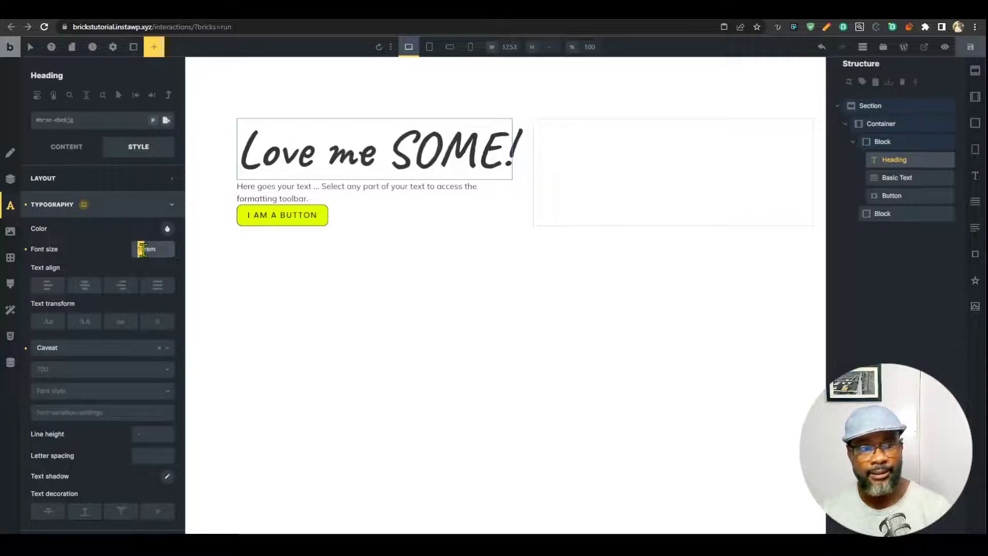
left_click(945, 47)
left_click(944, 48)
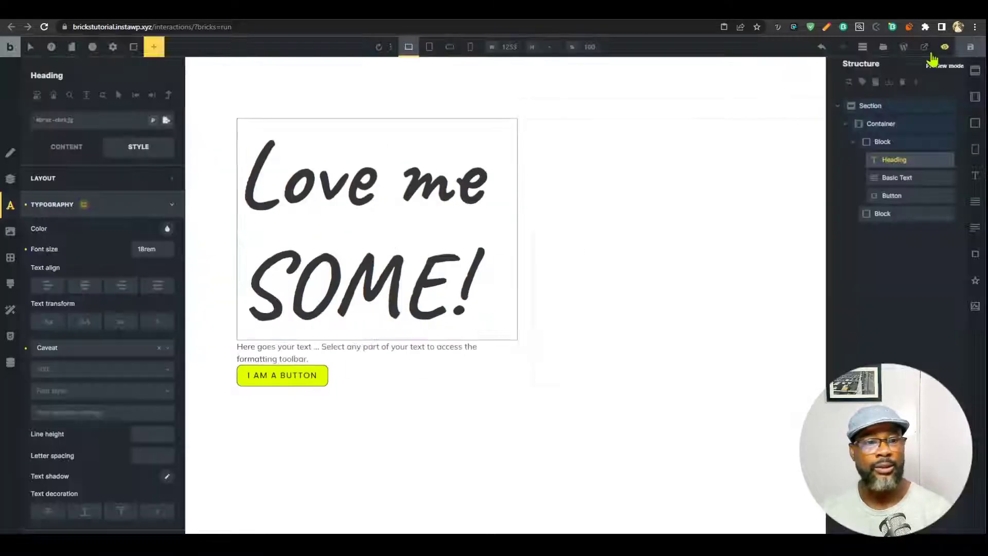
left_click(387, 349)
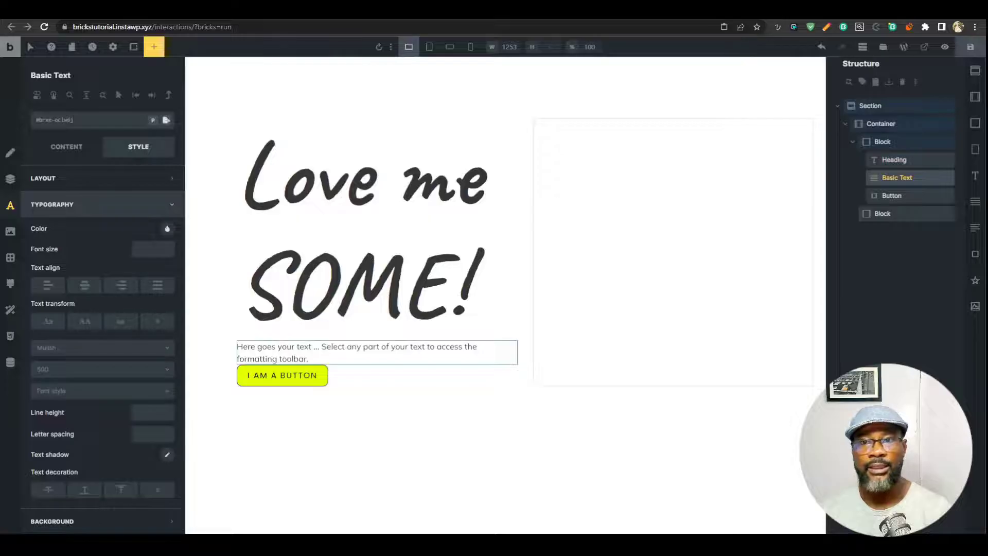
Replace the paragraph's text with placeholder dummy content.
left_click(67, 146)
triple_click(106, 212)
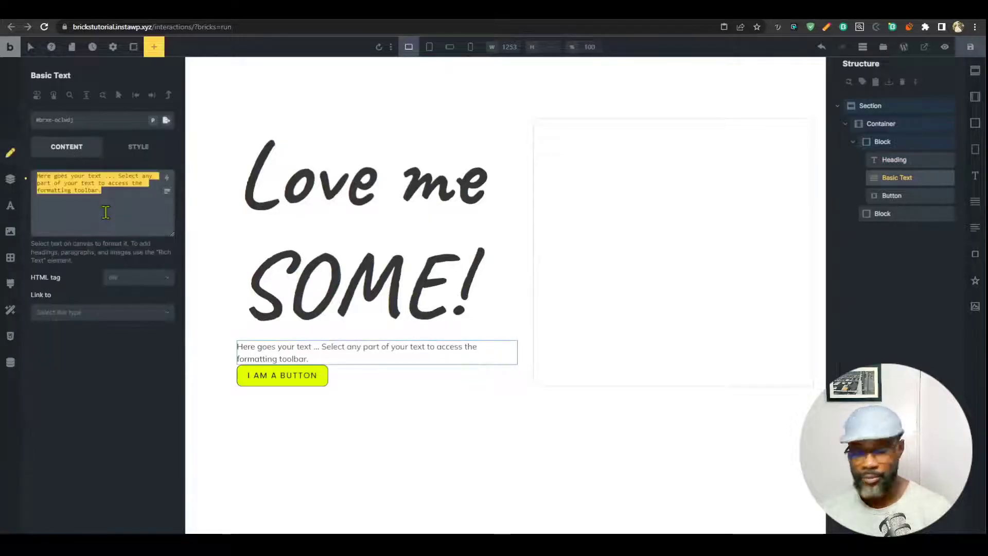
key("BackSpace")
left_click(167, 190)
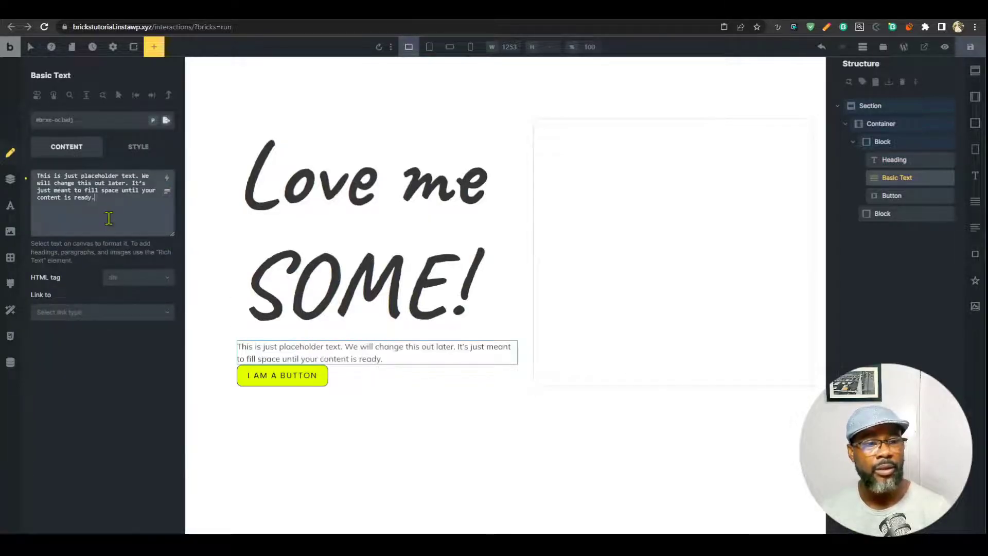
Set the left block's row gap to var(--content-gap).
left_click(883, 142)
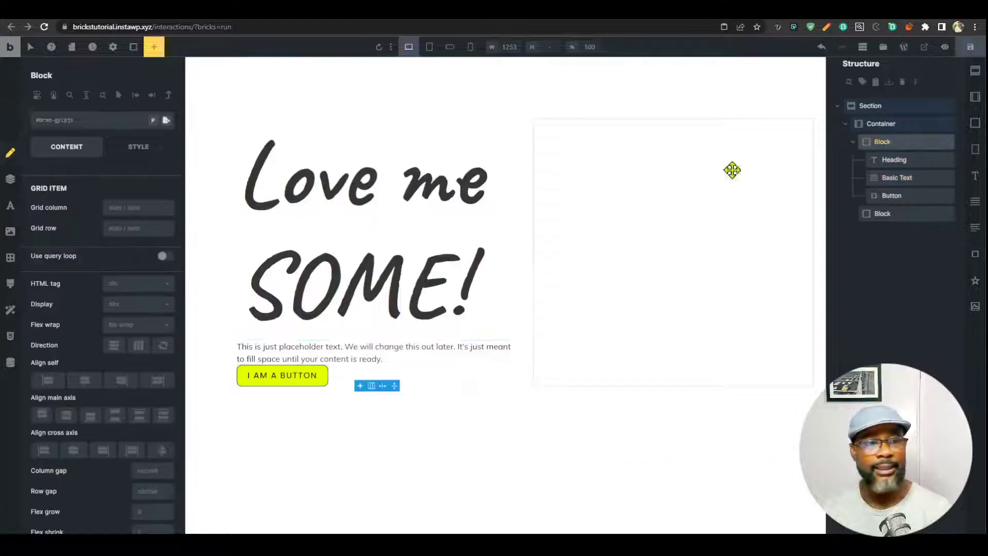
scroll(116, 433, "down", 1)
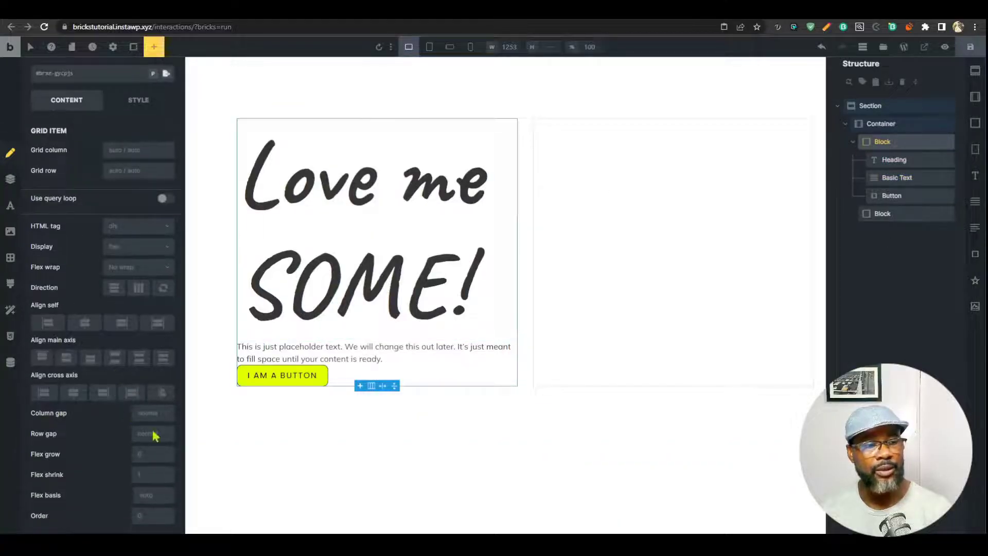
right_click(146, 448)
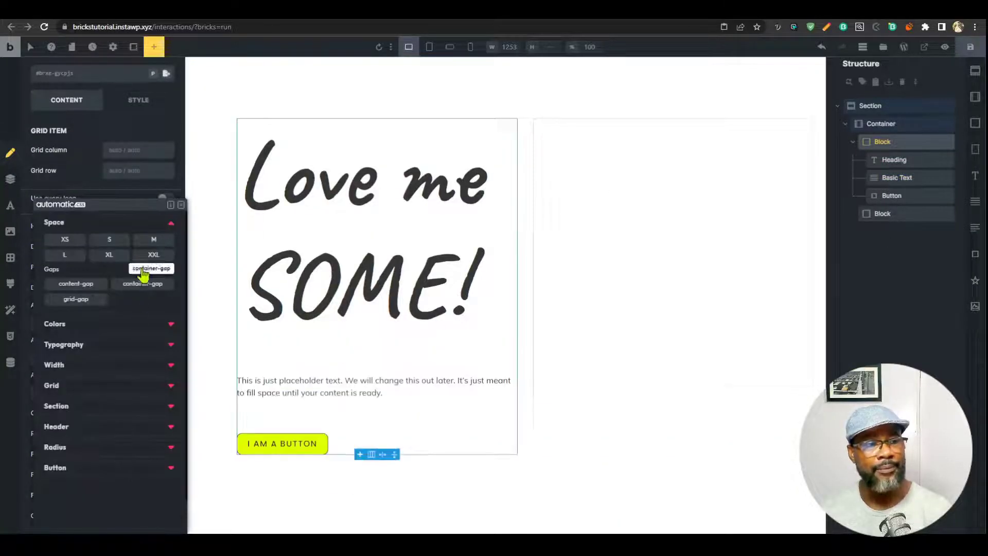
left_click(78, 291)
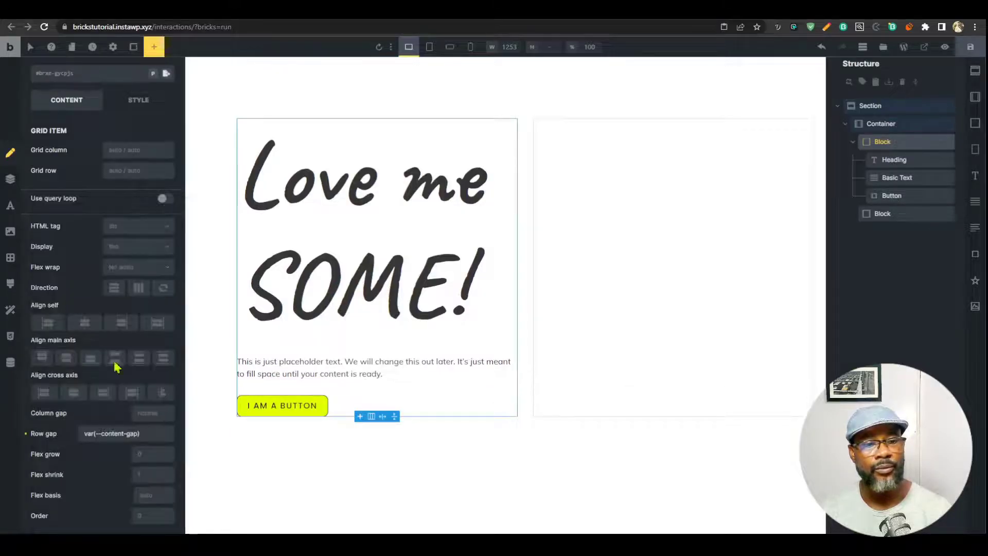
Change the button label to 'Grab It Now!'.
left_click(312, 403)
left_click(100, 179)
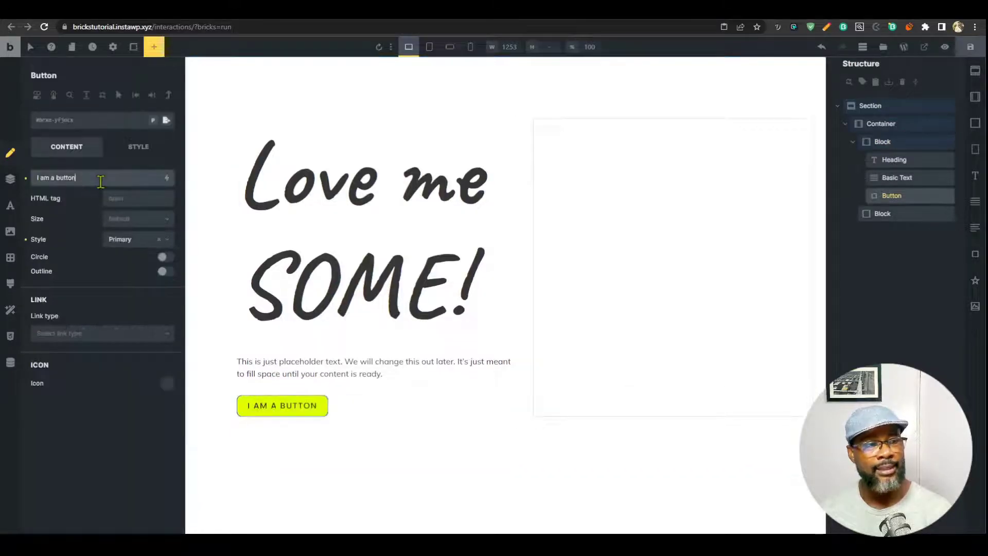
key("ctrl+a")
type("Grab It")
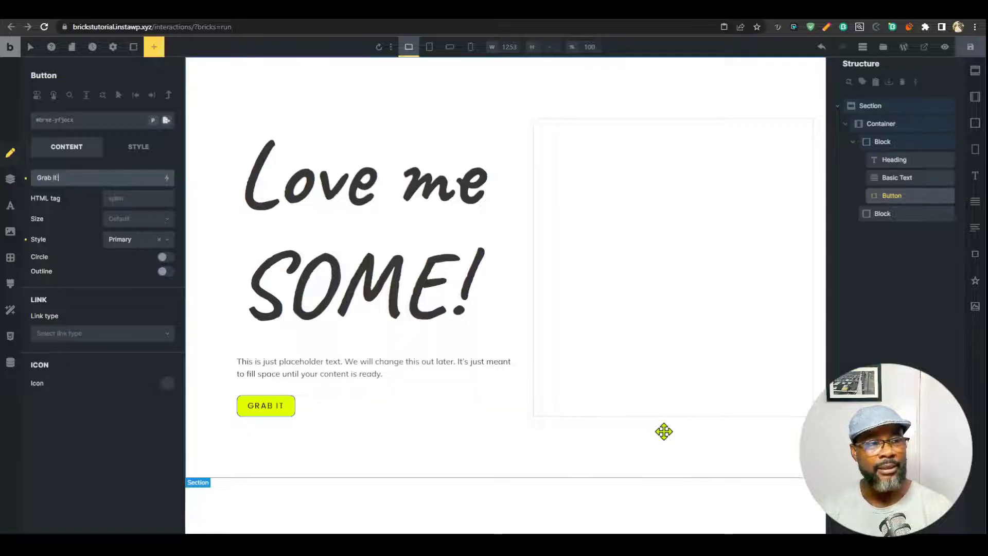
type(" Now!")
left_click(882, 213)
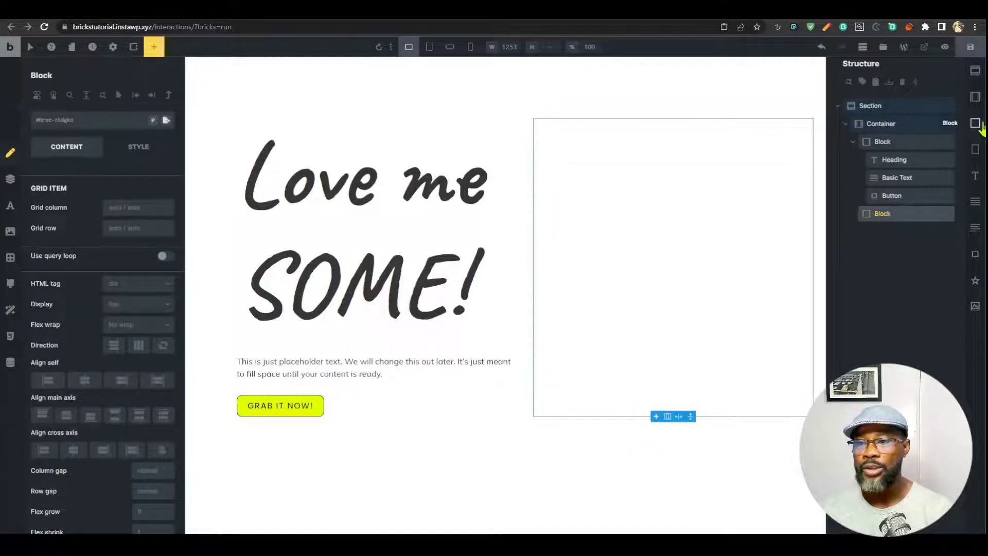
Add two blocks to the right column and give the upper one a minimum height of 500.
left_click_drag(980, 126, 905, 237)
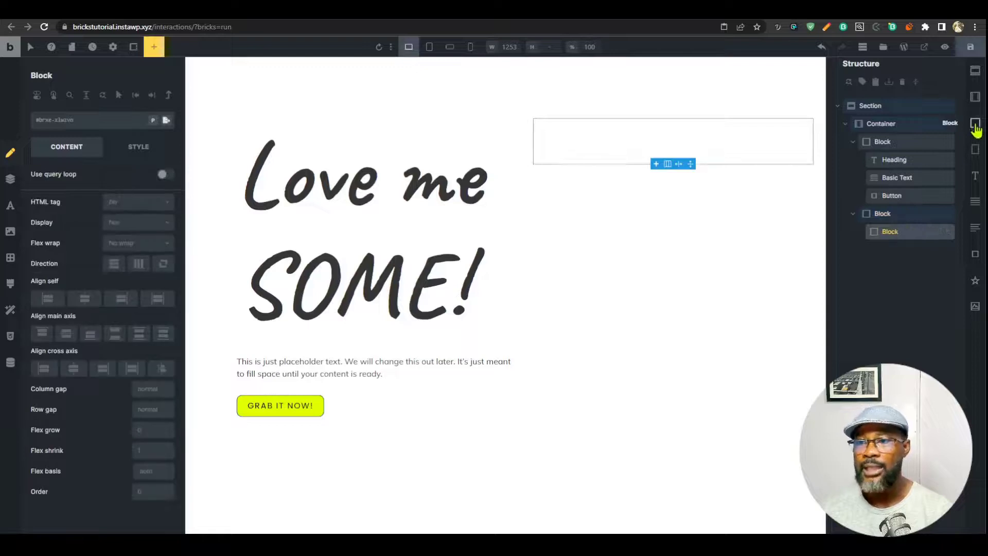
left_click_drag(975, 123, 889, 249)
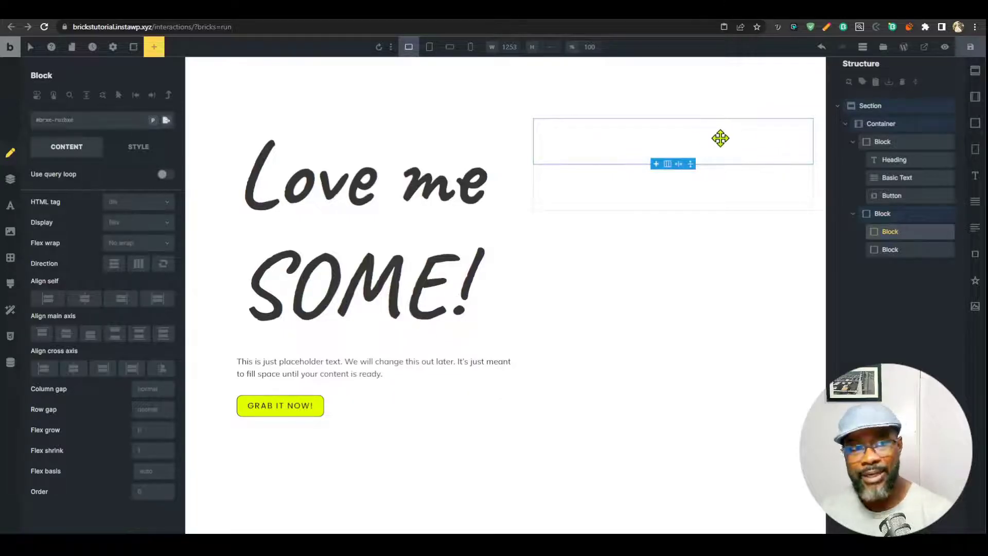
left_click(142, 152)
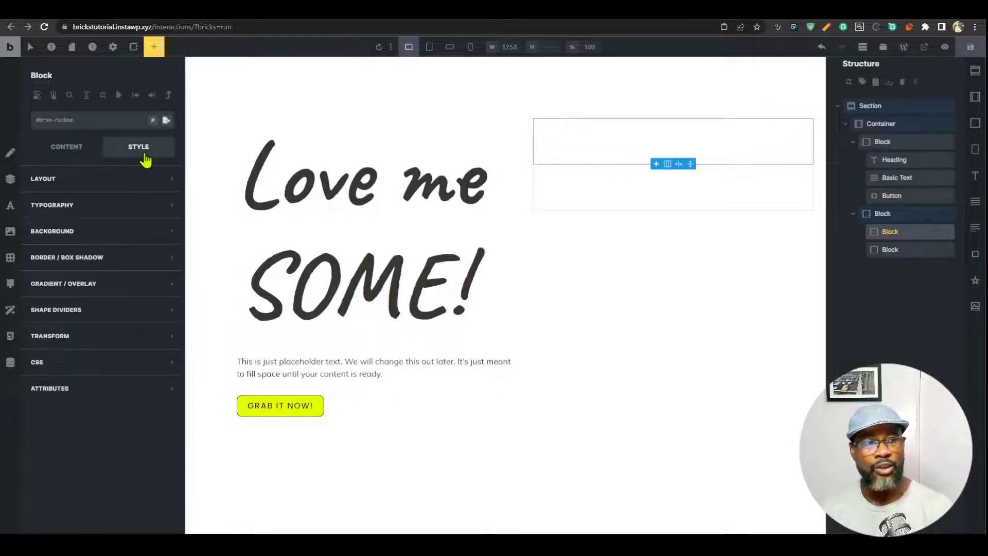
left_click(128, 178)
scroll(132, 300, "down", 2)
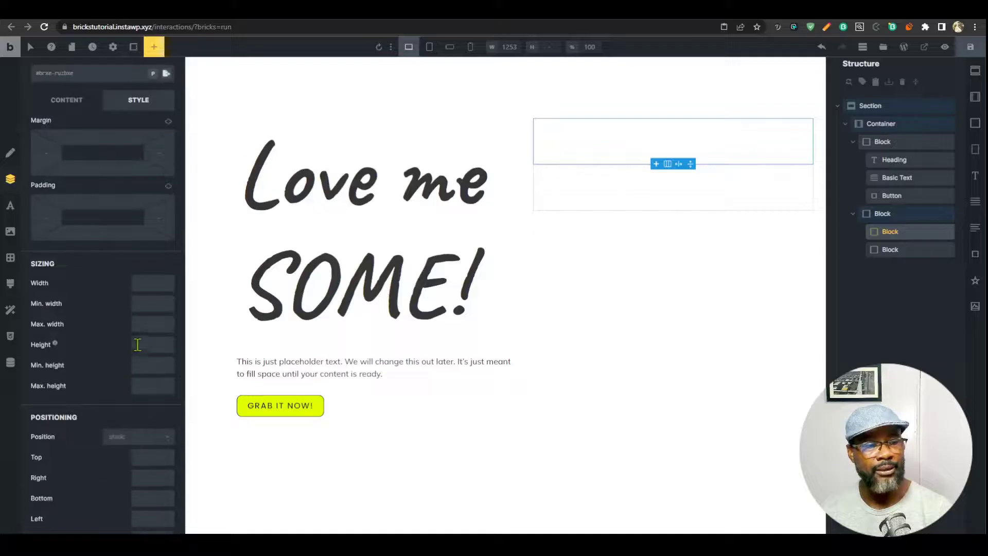
left_click(137, 364)
type("500")
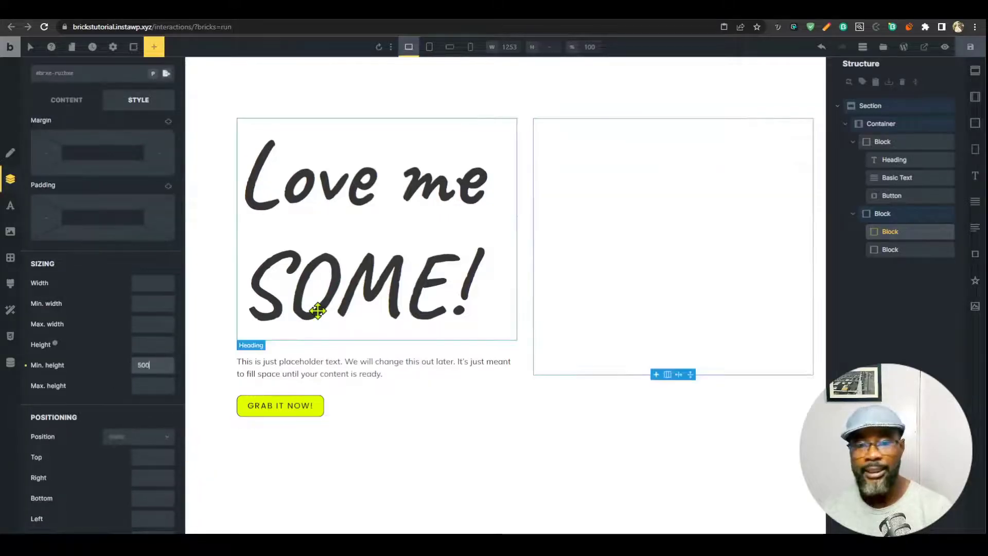
Add a child block inside the lower block.
left_click(708, 399)
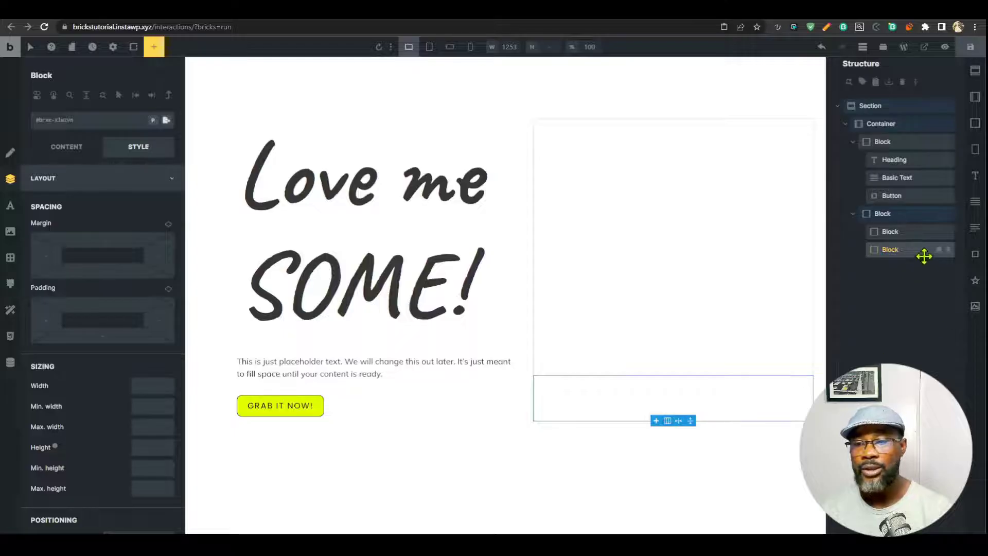
left_click_drag(975, 259, 937, 264)
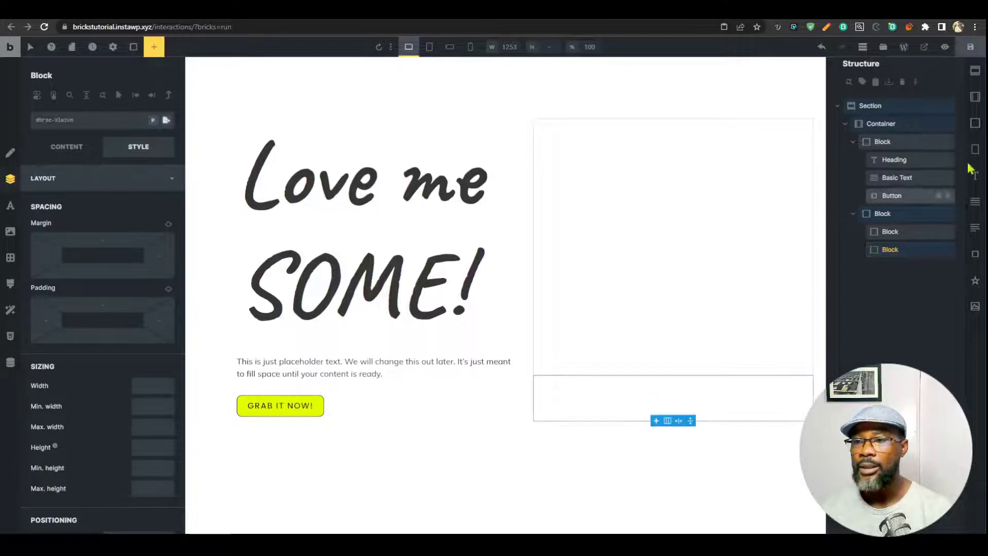
left_click(976, 123)
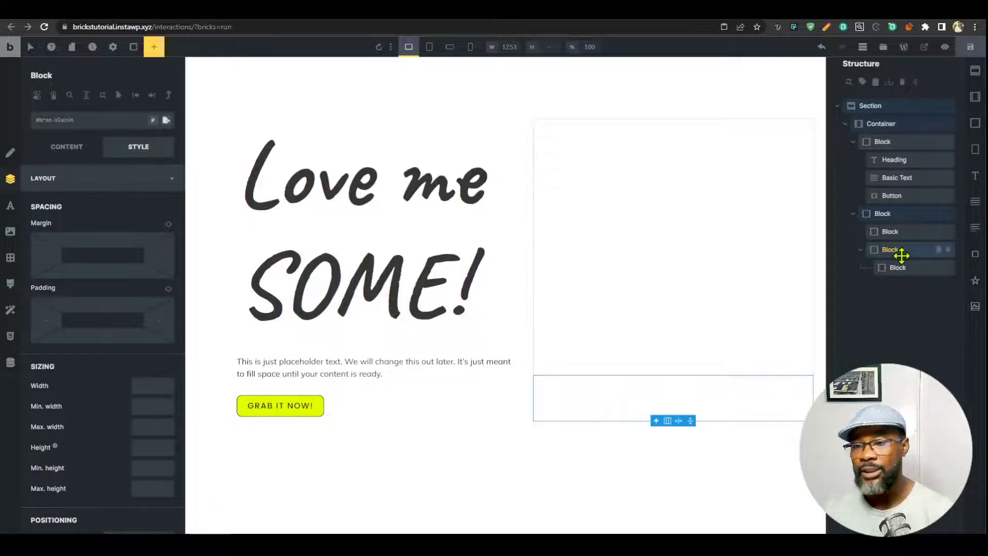
Add two more child blocks and make the lower block a grid with var(--grid-3) columns and var(--grid-gap) gap.
left_click(975, 123)
left_click(976, 123)
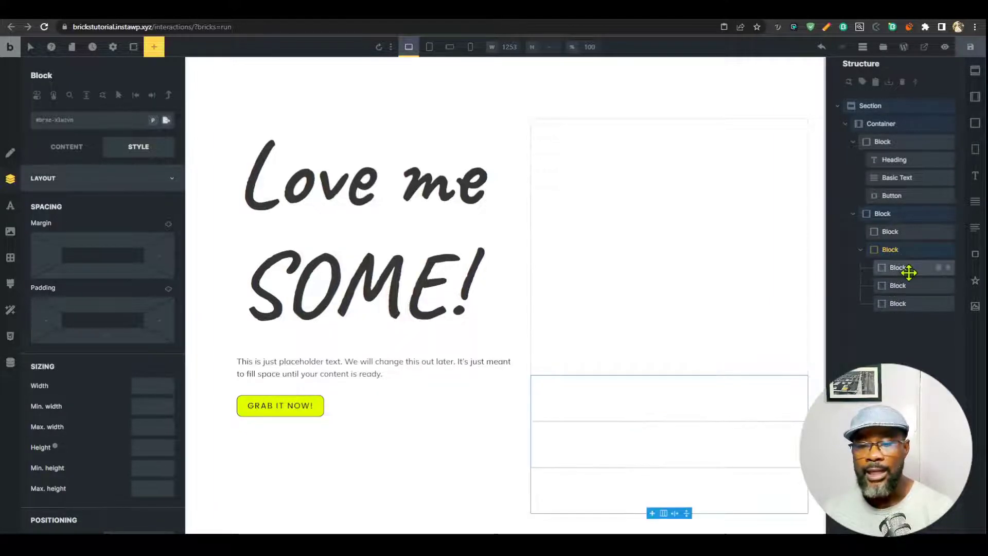
left_click(66, 147)
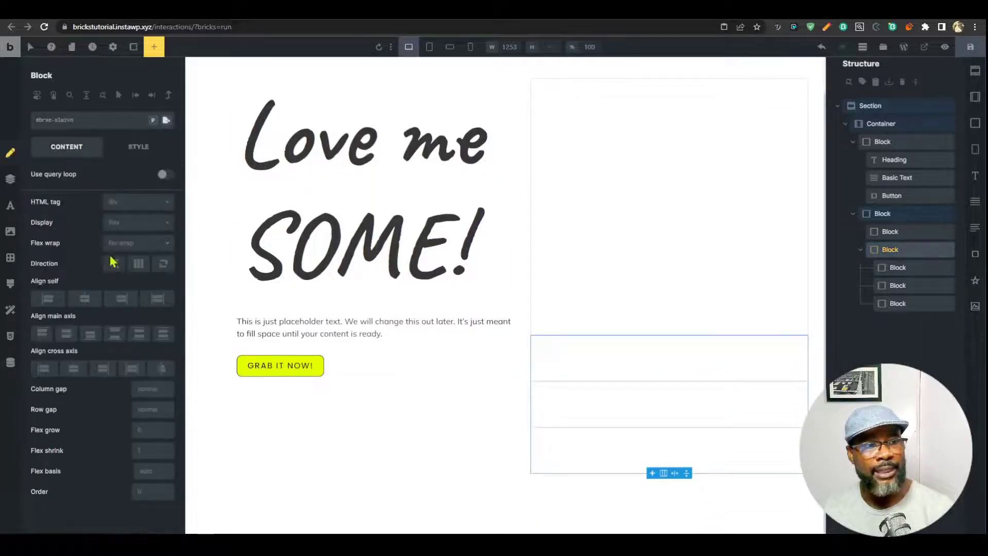
left_click(130, 224)
left_click(128, 257)
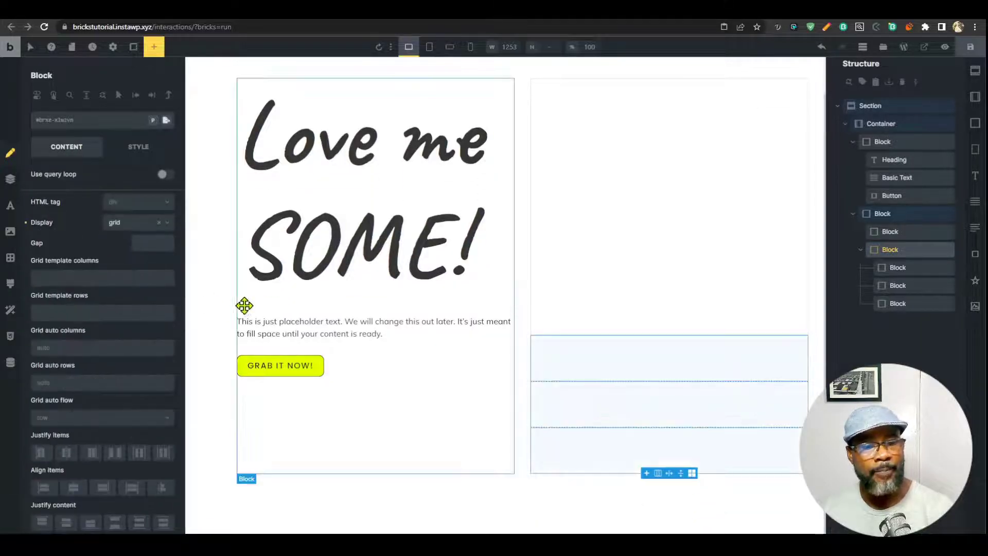
left_click(79, 283)
left_click(152, 246)
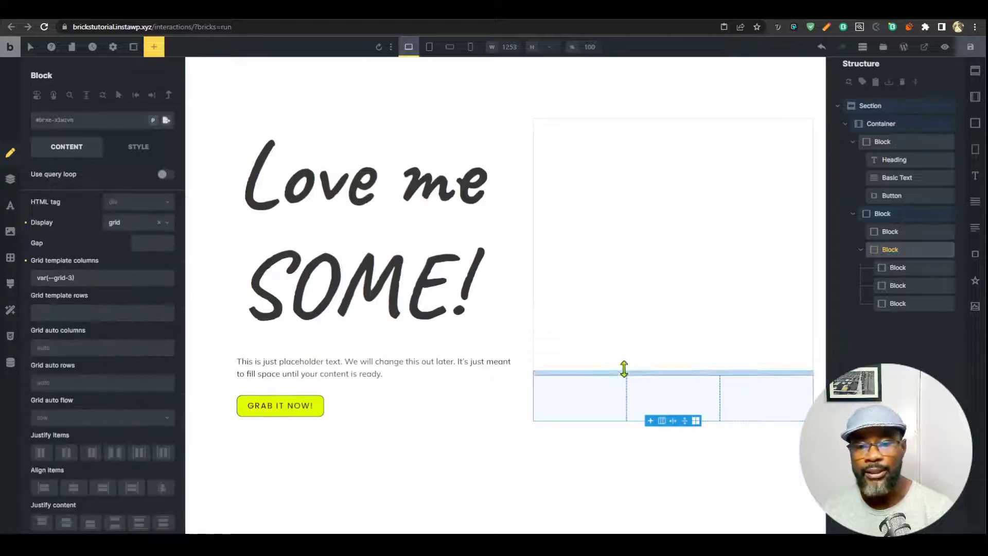
left_click(163, 248)
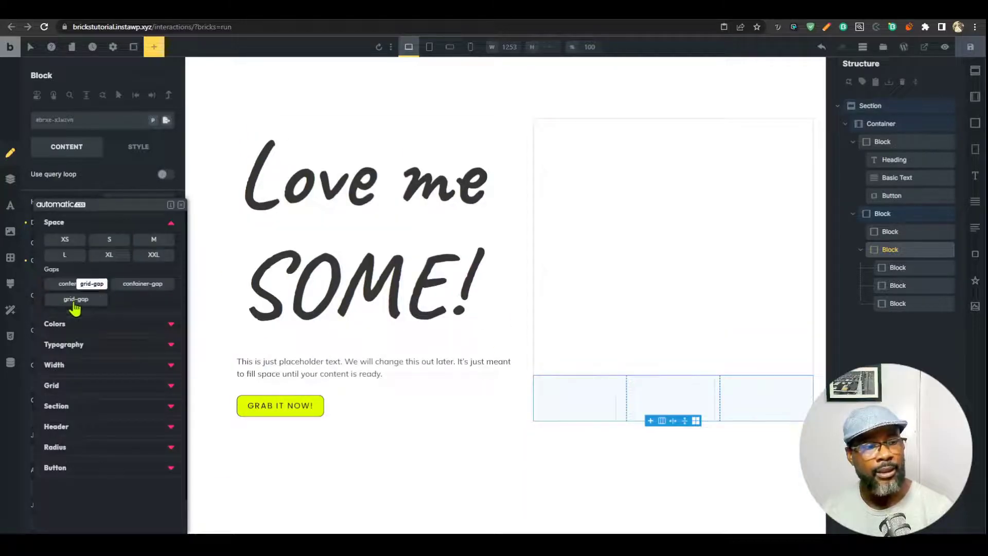
left_click(72, 304)
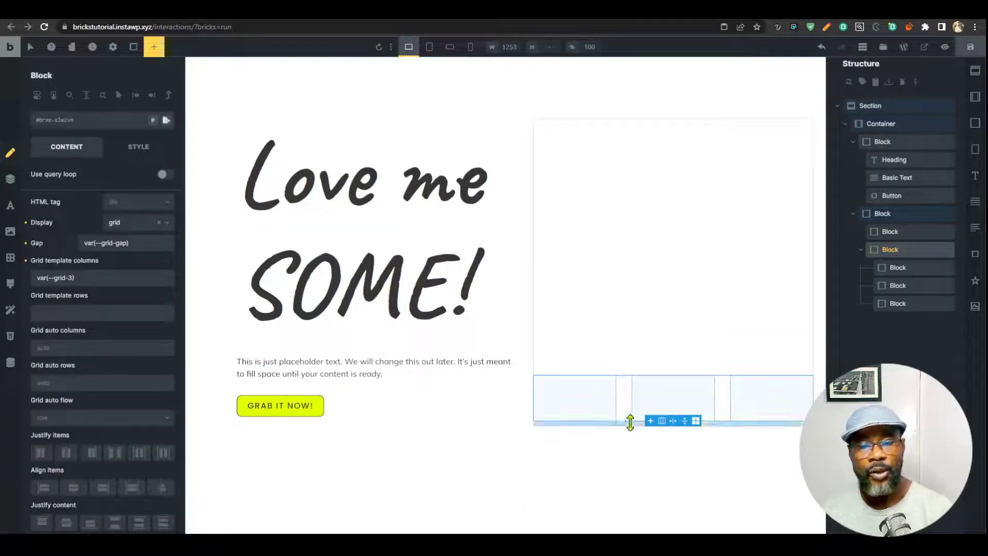
left_click(577, 412)
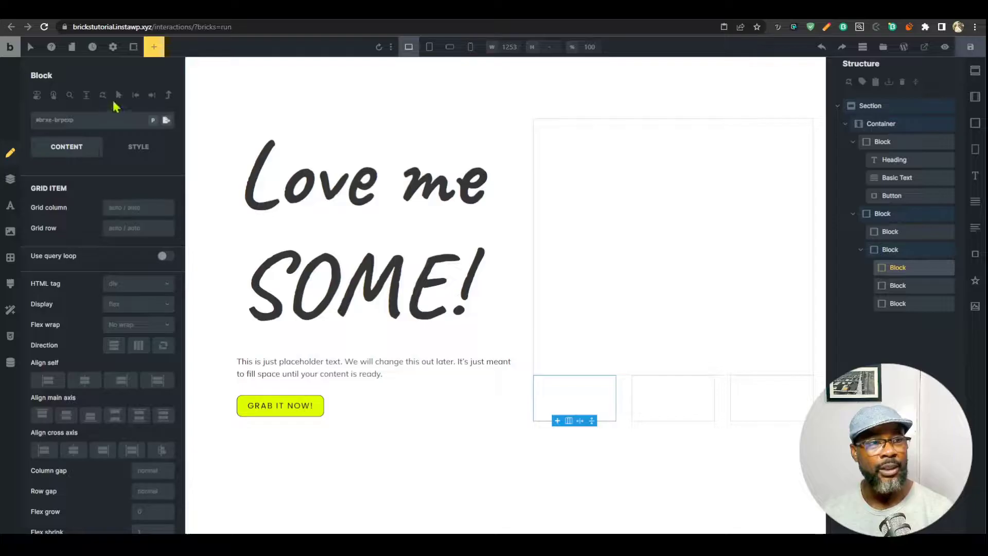
Add an Image to the first grid cell and insert the Salt & Vinegar bag from the Media Library.
left_click(968, 312)
left_click(901, 287)
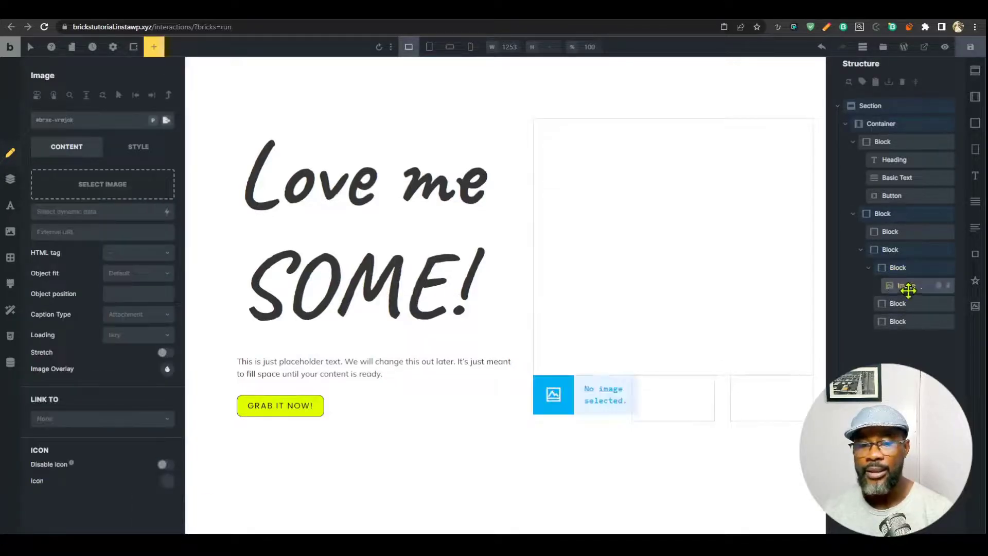
left_click(119, 191)
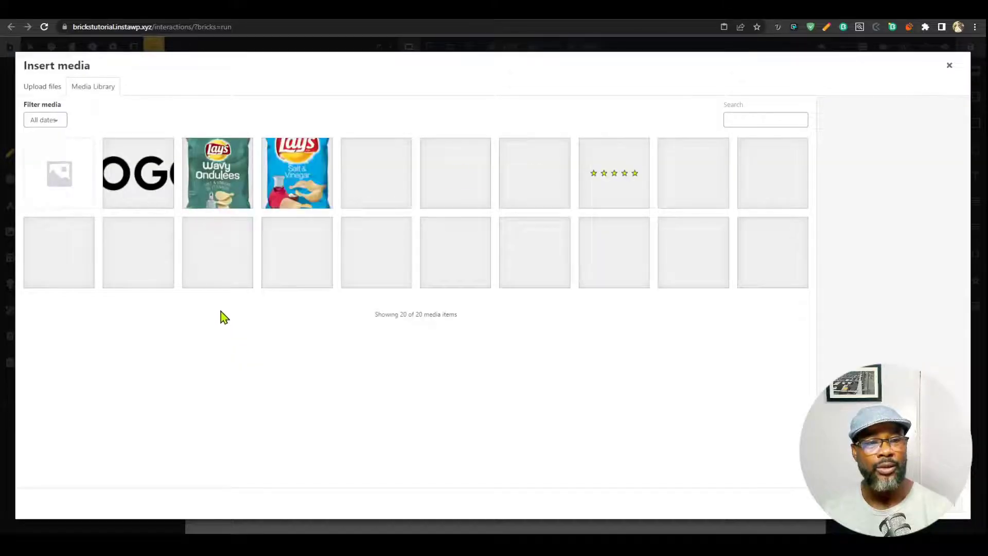
left_click(311, 168)
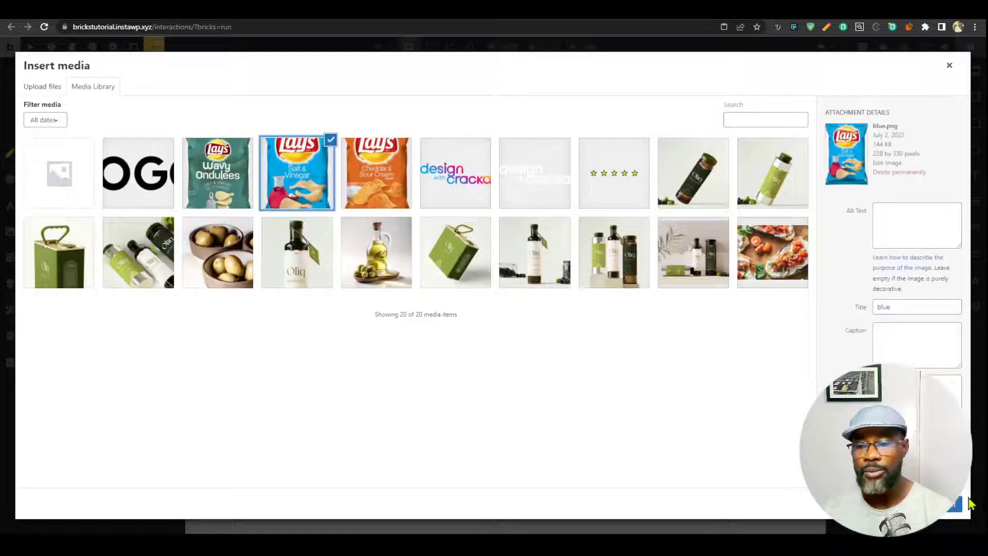
left_click(967, 502)
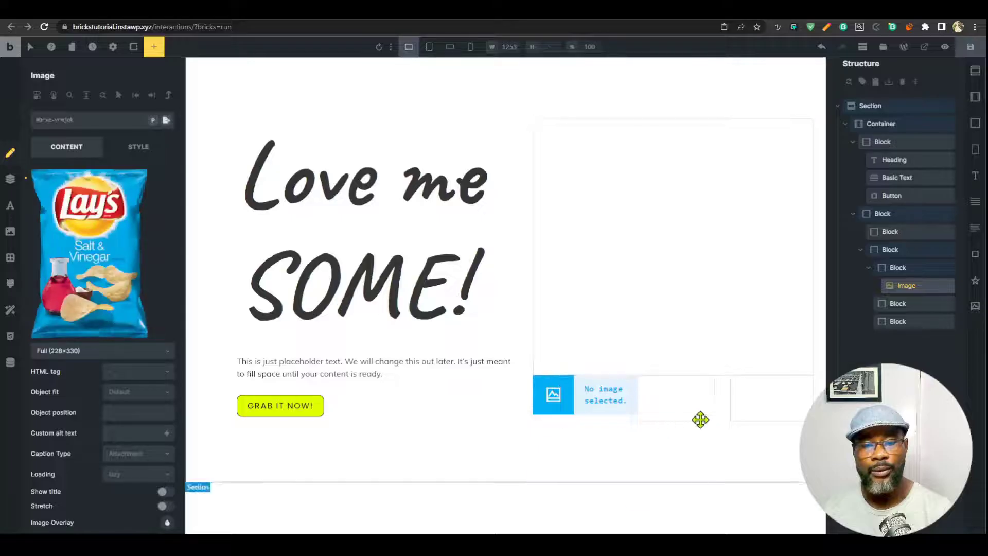
left_click(651, 217)
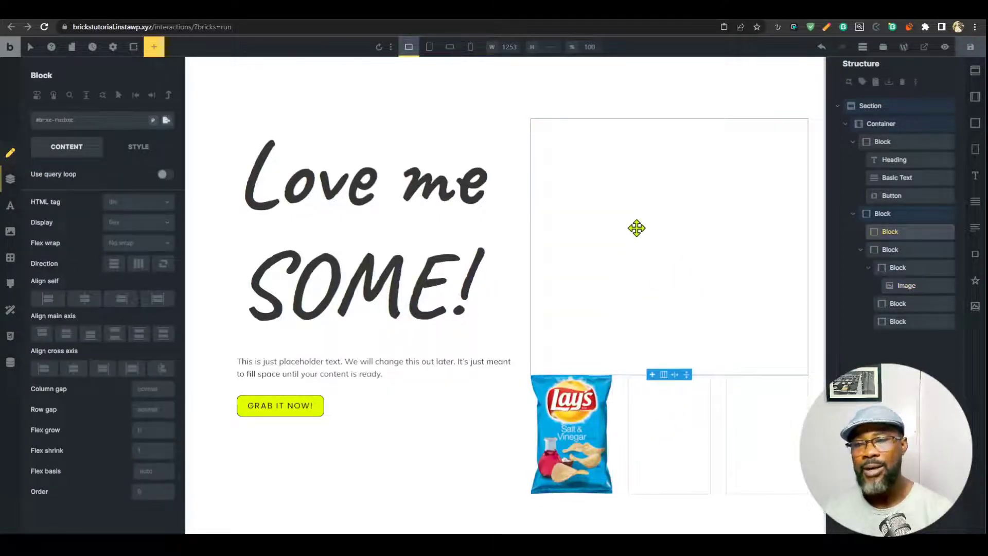
Set the large block's background image to the Salt & Vinegar chip bag.
left_click(138, 146)
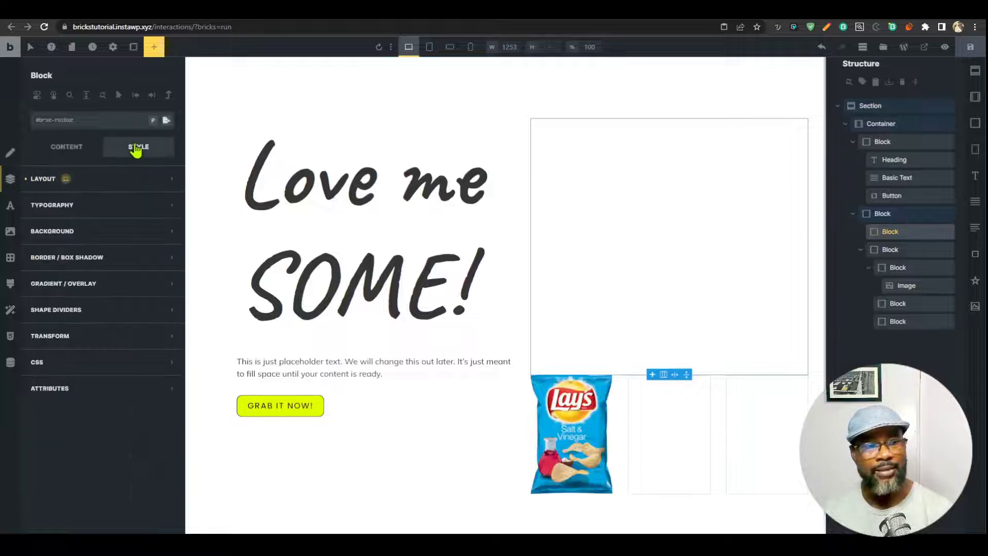
left_click(103, 236)
left_click(118, 294)
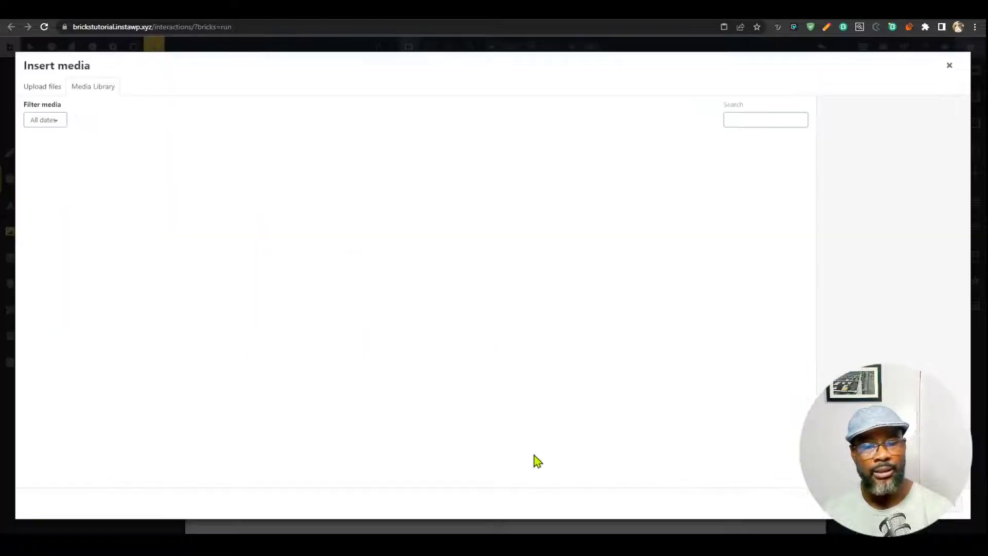
left_click(297, 173)
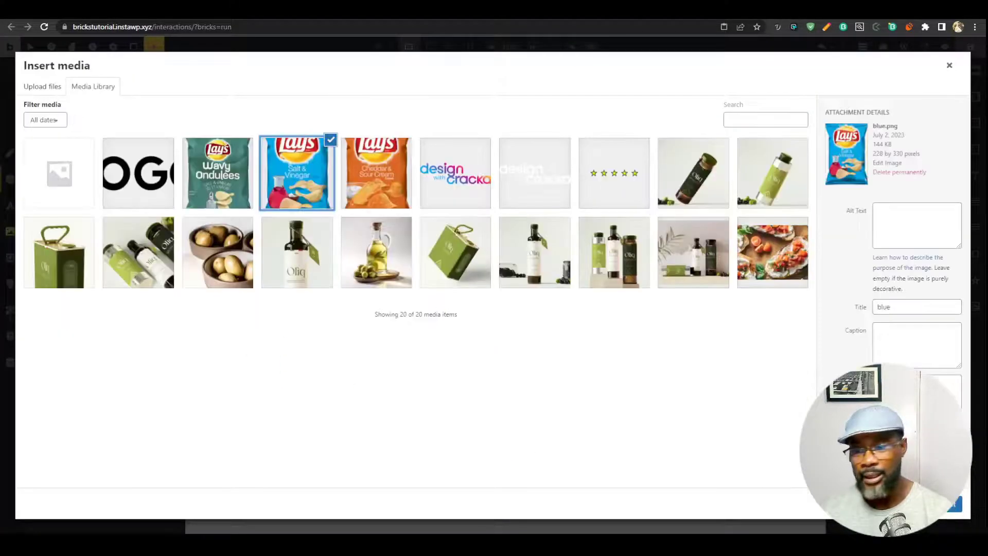
left_click(953, 504)
scroll(103, 309, "down", 5)
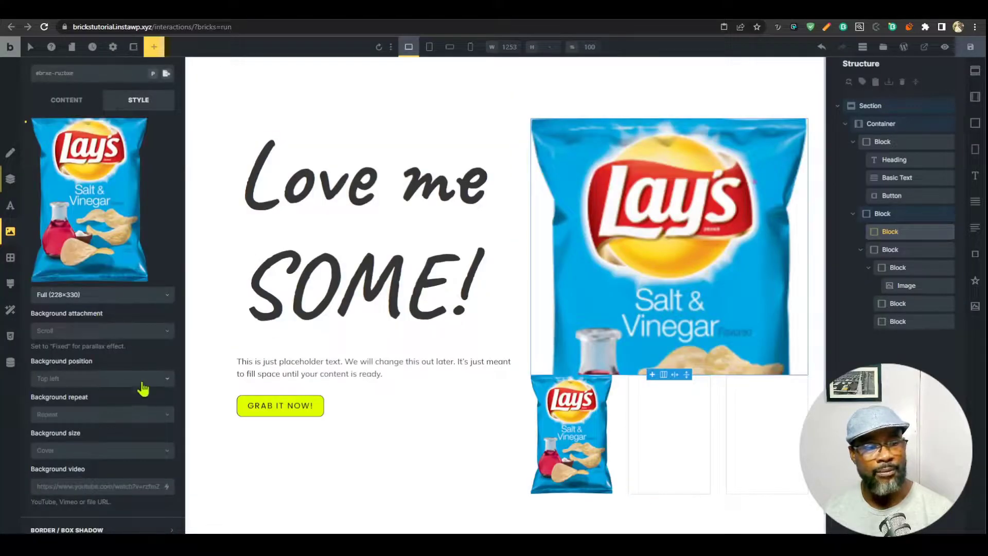
scroll(121, 336, "down", 3)
Set the background position to center center, size to contain, and repeat to no-repeat.
left_click(113, 278)
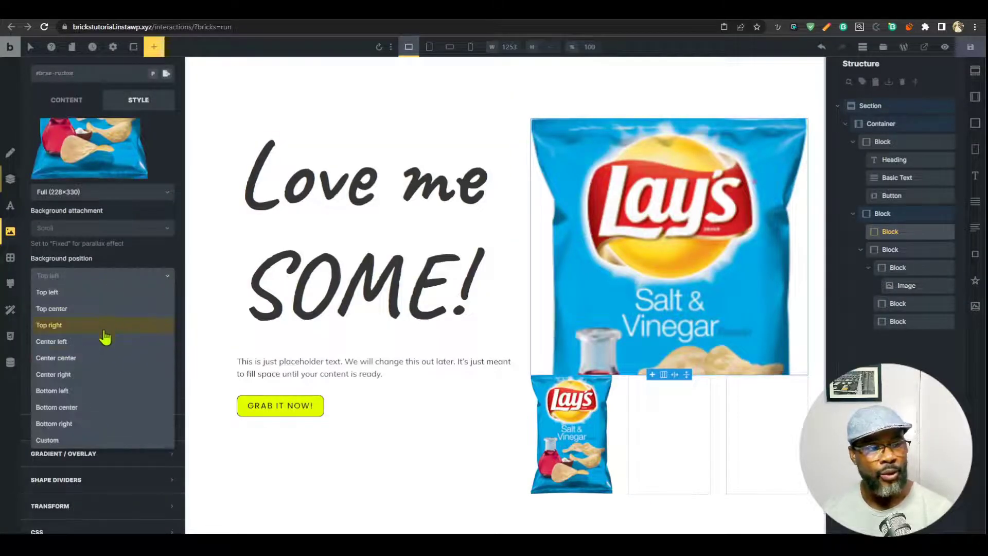
left_click(100, 360)
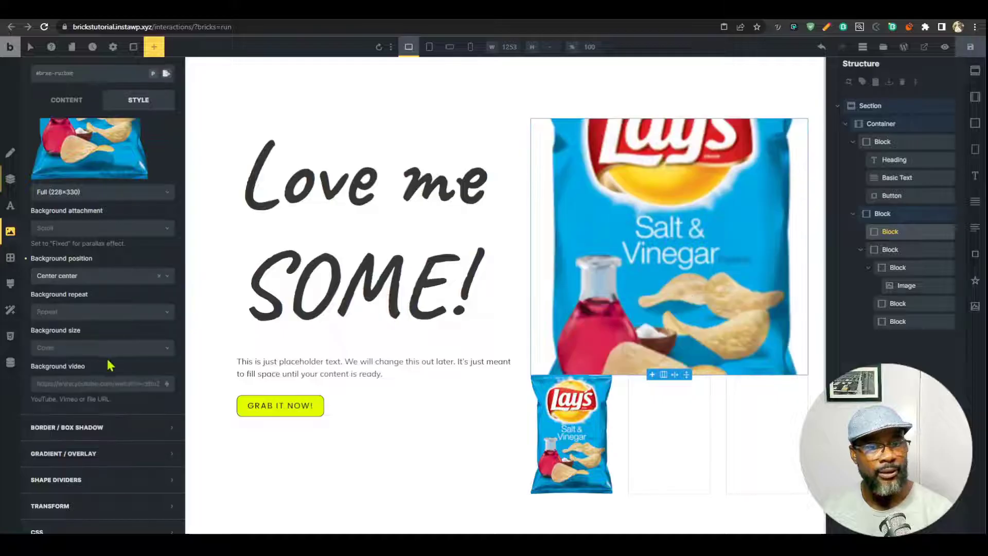
scroll(123, 352, "down", 1)
left_click(101, 311)
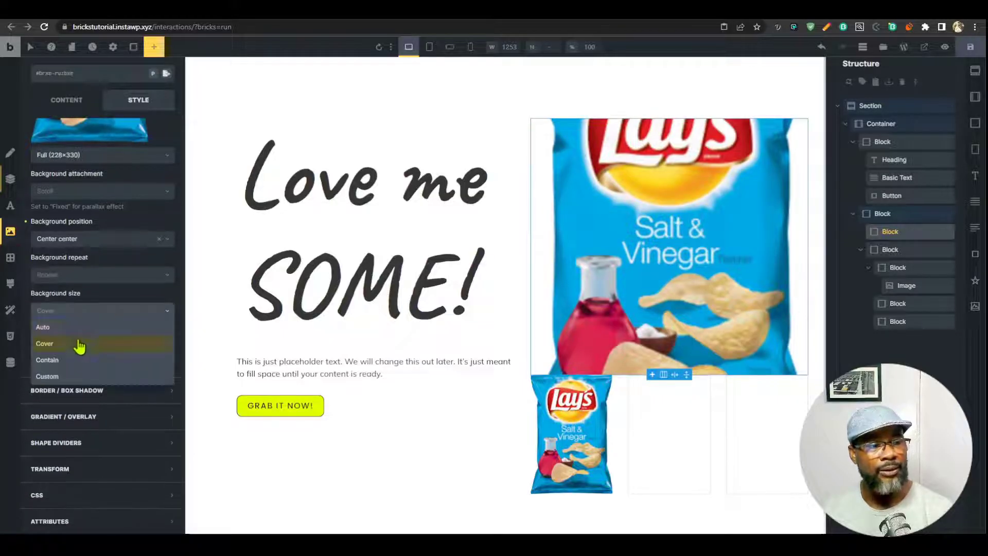
left_click(76, 361)
left_click(84, 281)
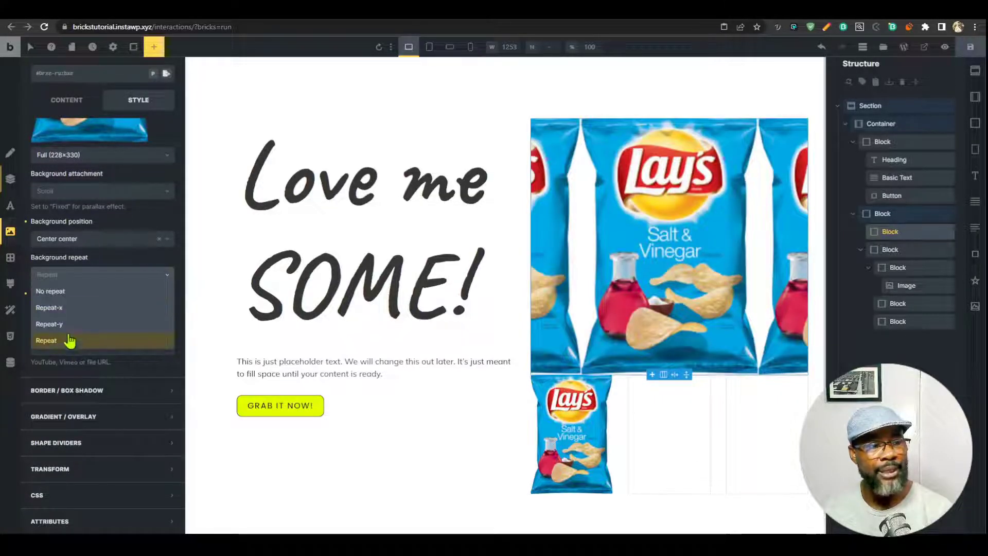
left_click(72, 291)
scroll(71, 296, "up", 3)
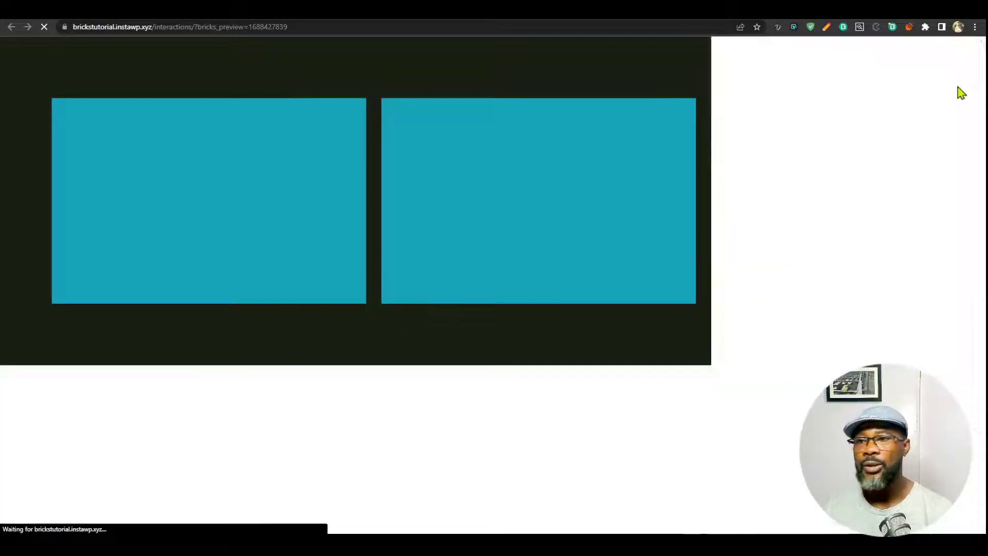
Close developer tools, check the preview, and select the block holding both image areas.
left_click(977, 43)
scroll(457, 396, "down", 1)
scroll(514, 399, "up", 1)
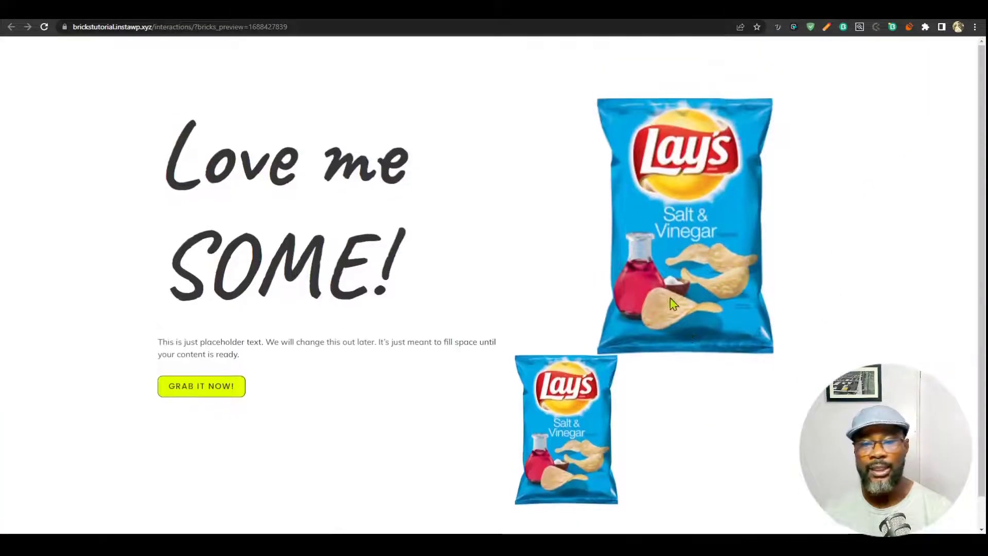
scroll(609, 401, "down", 1)
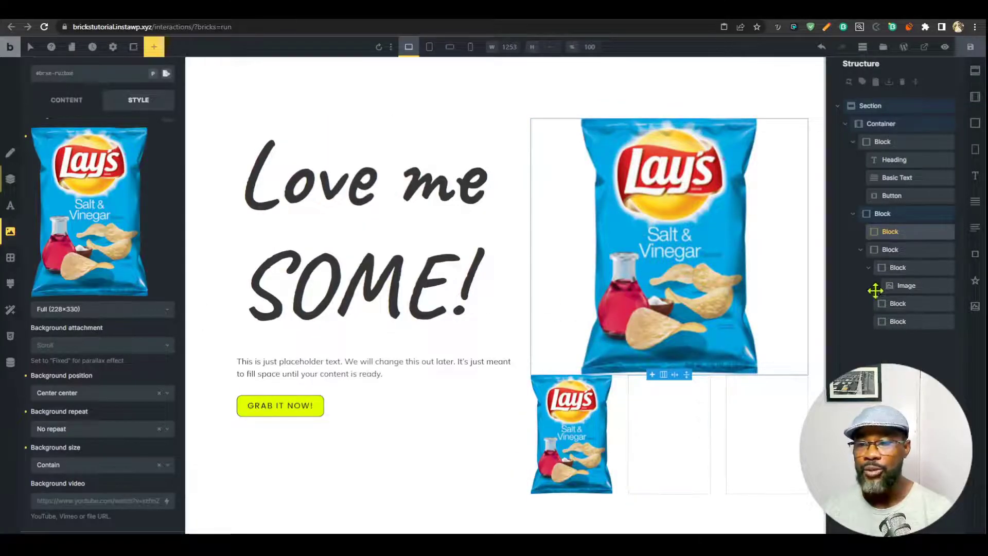
left_click(879, 267)
left_click(889, 250)
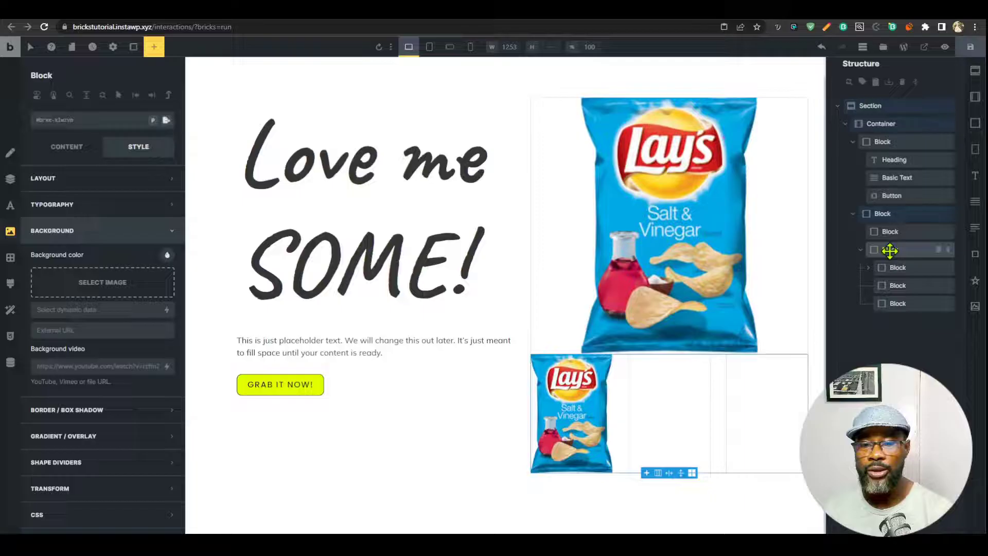
left_click(861, 249)
left_click(891, 214)
Set that block's row gap to var(--content-gap).
left_click(64, 147)
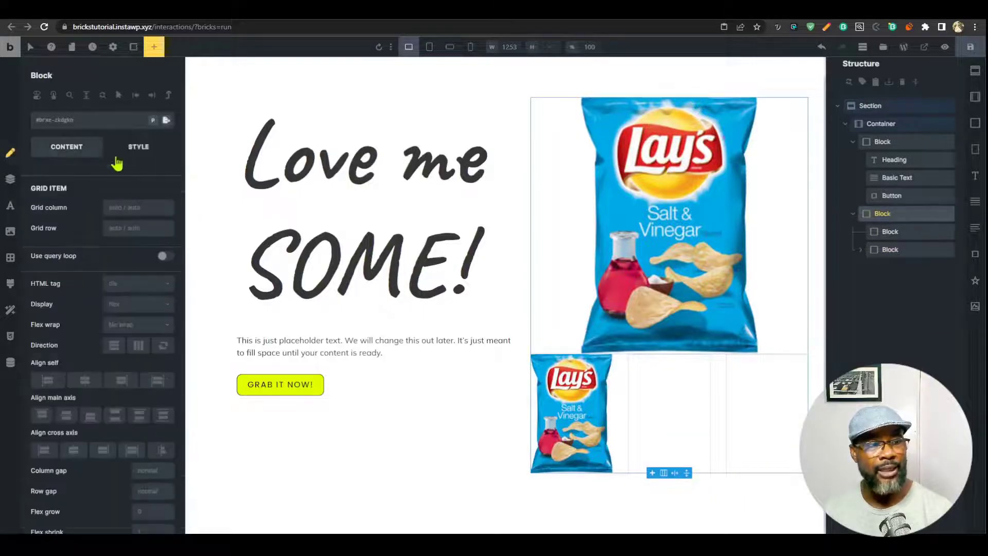
scroll(149, 438, "down", 1)
right_click(149, 437)
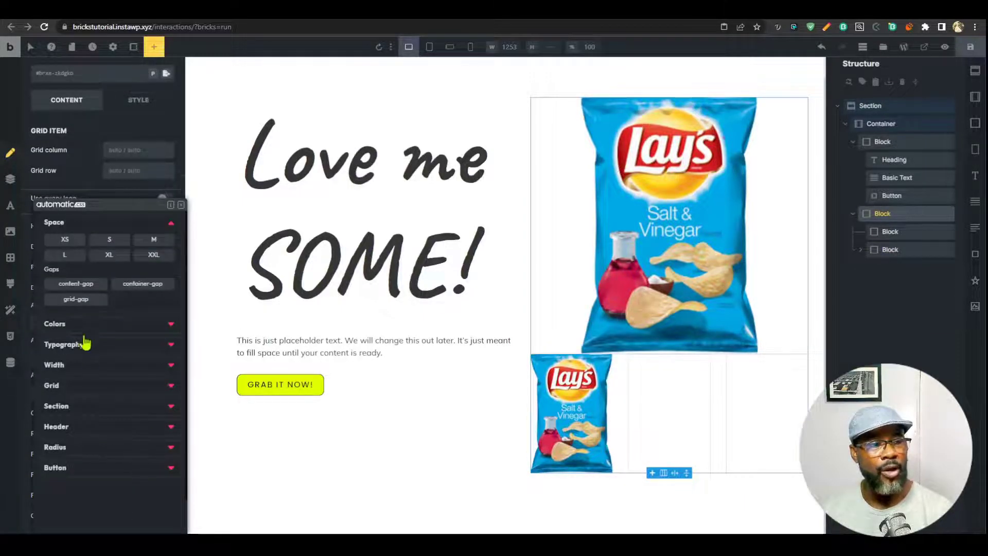
left_click(67, 284)
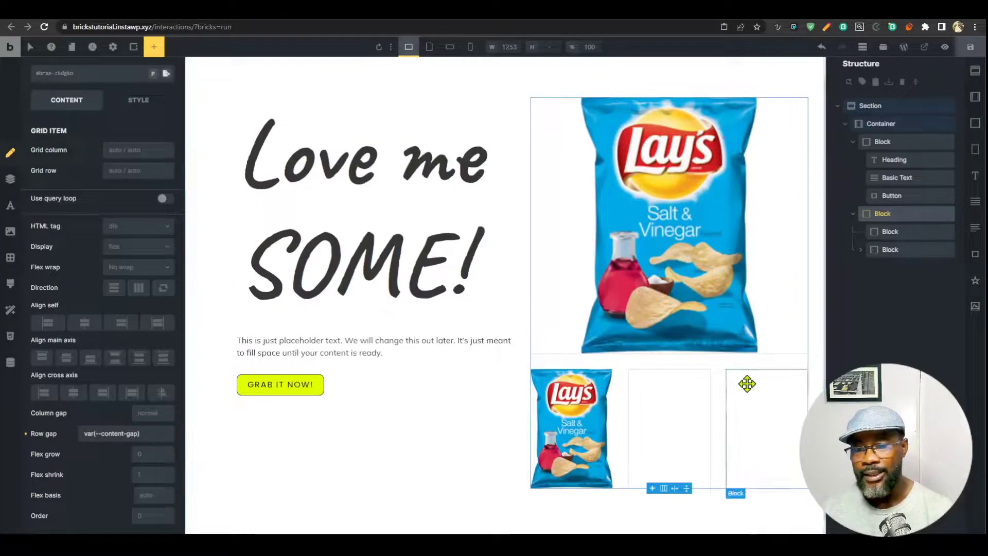
left_click_drag(746, 387, 625, 411)
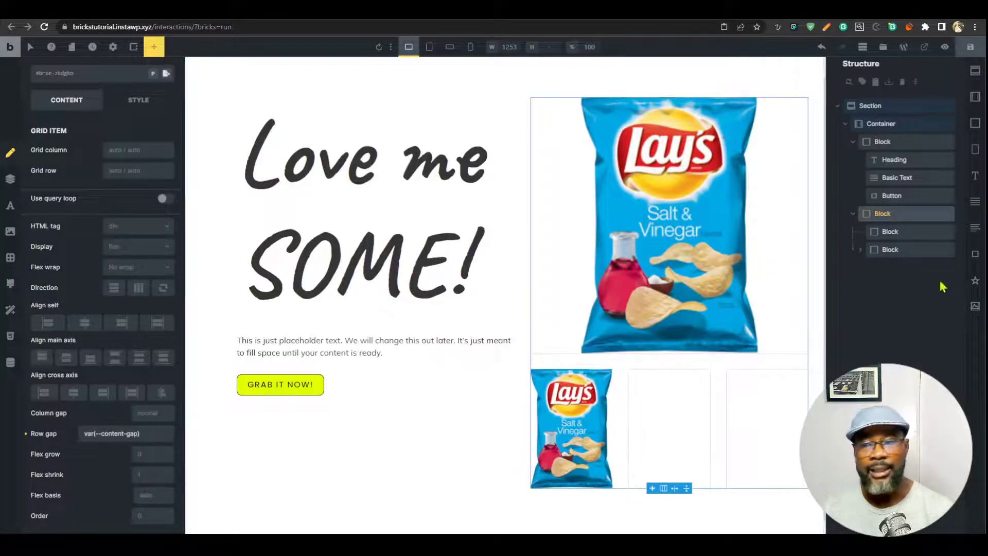
Select the first thumbnail block and give it a new int-img-btn class.
left_click(896, 250)
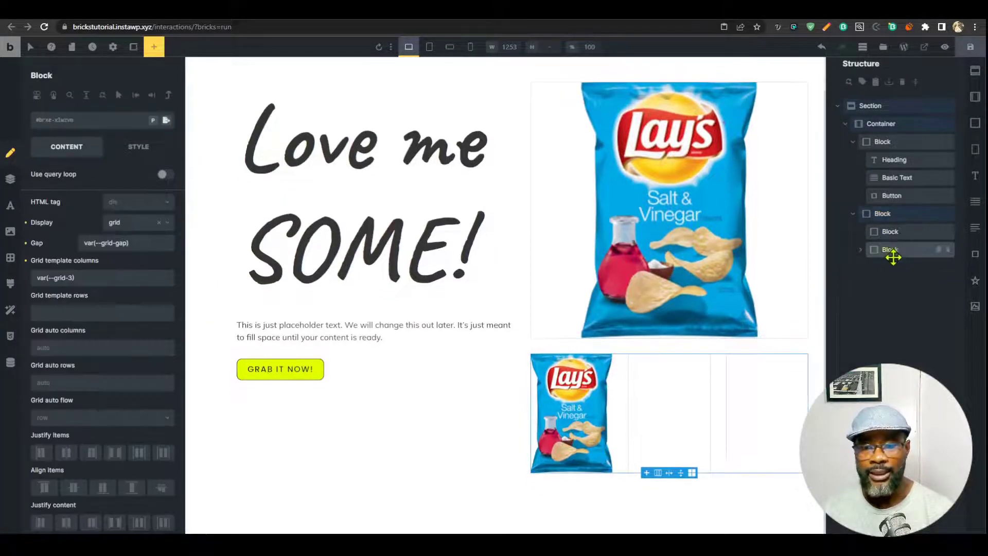
left_click(861, 251)
left_click(898, 268)
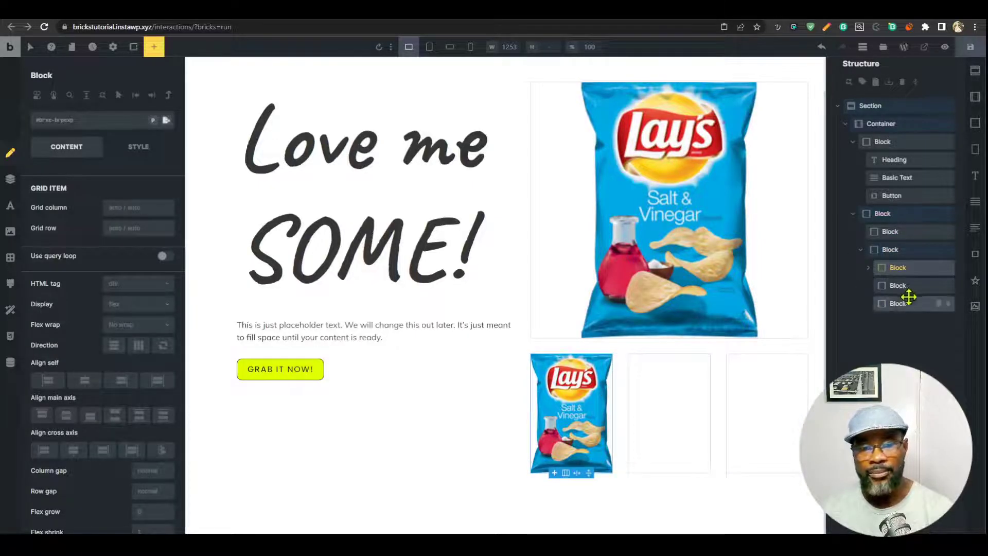
left_click(138, 147)
left_click(119, 179)
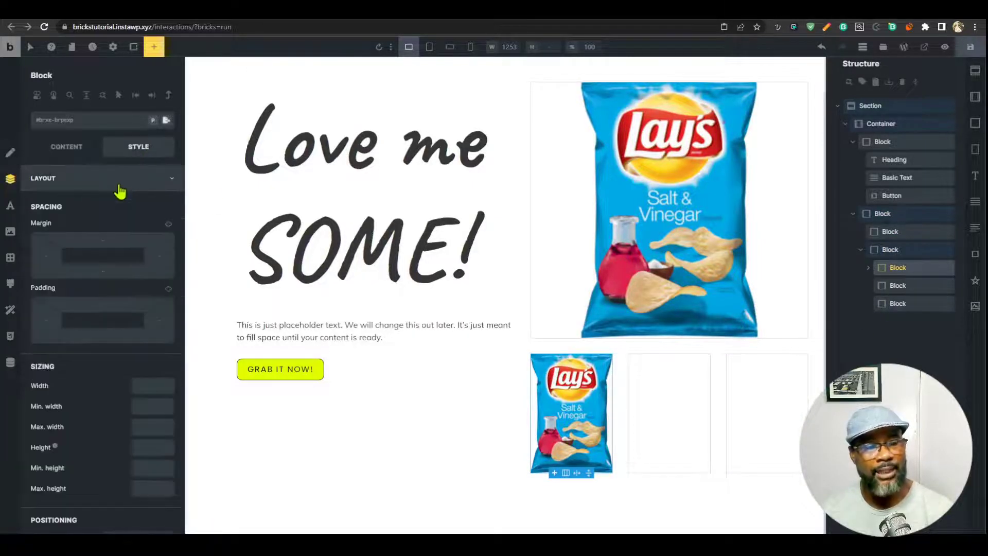
left_click(120, 186)
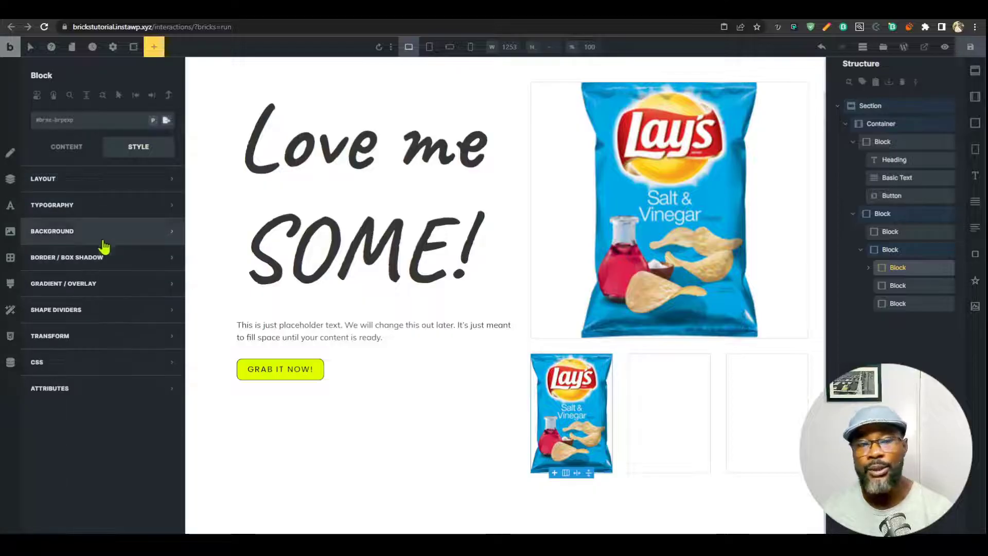
left_click(58, 124)
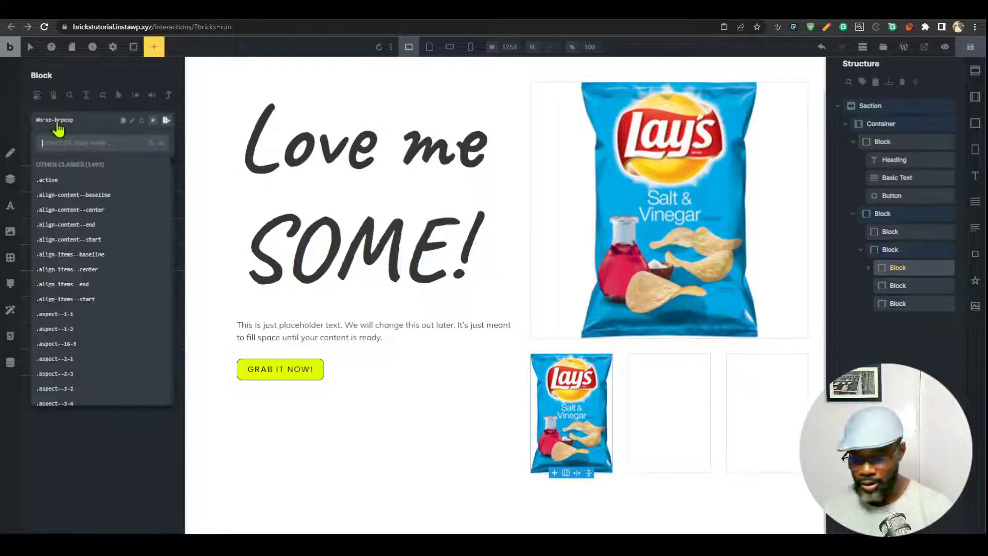
type("int-i")
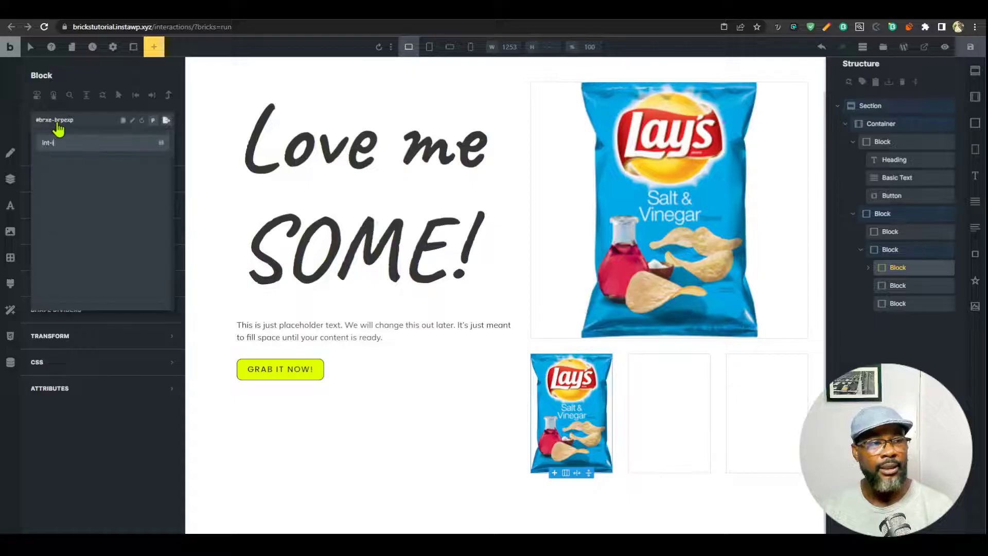
type("mg-")
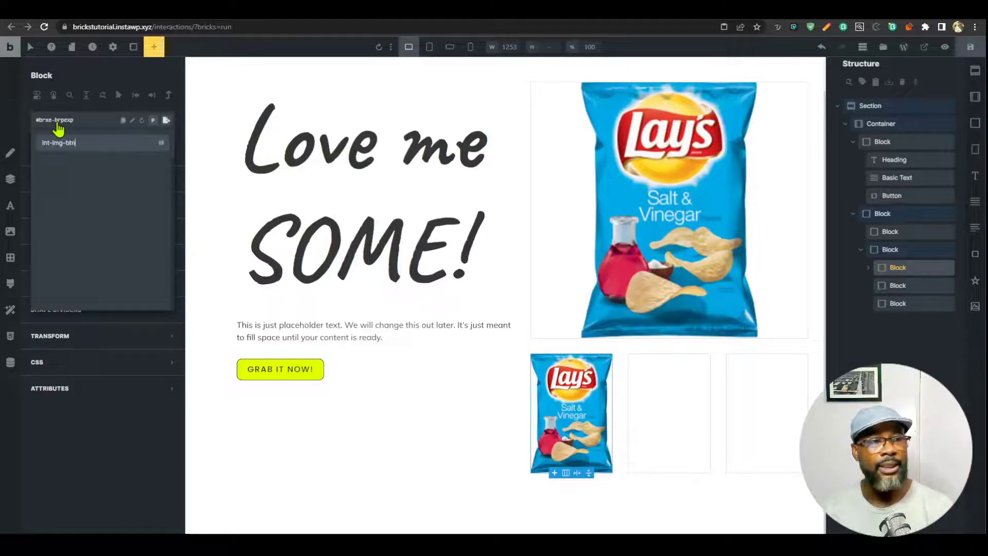
type("btn")
key("Return")
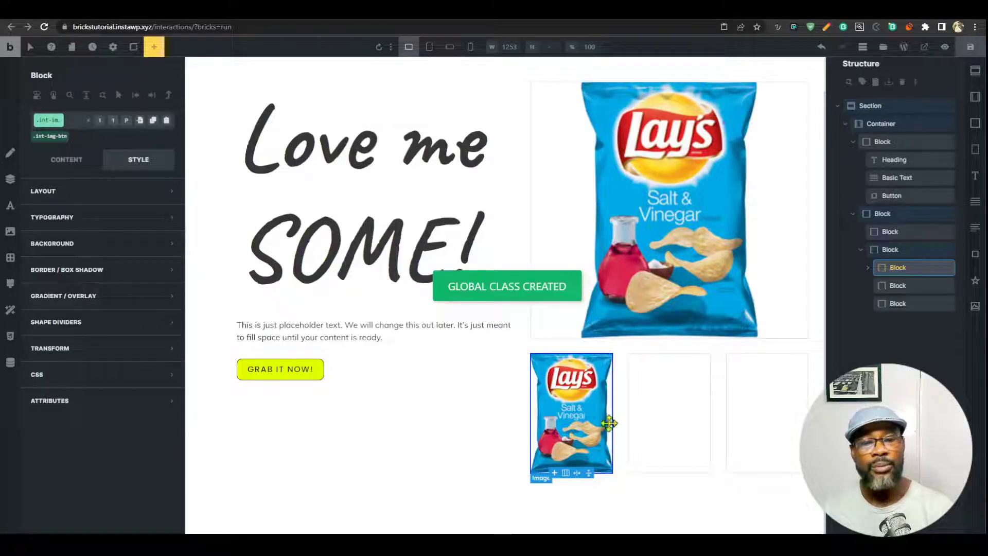
Set the class's padding to var(--space-xs) on all four sides.
left_click(120, 202)
scroll(98, 221, "down", 2)
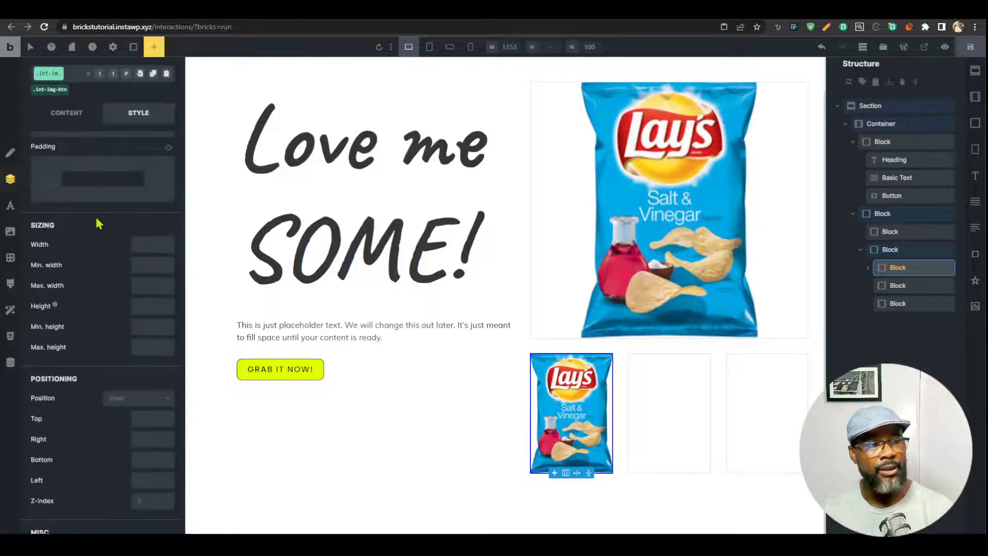
left_click(103, 266)
left_click(30, 223)
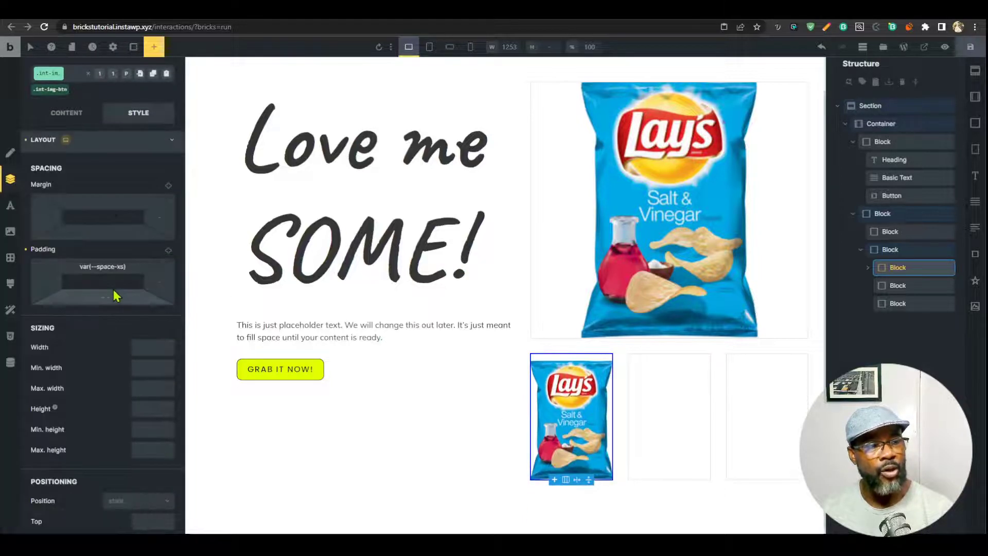
left_click(166, 252)
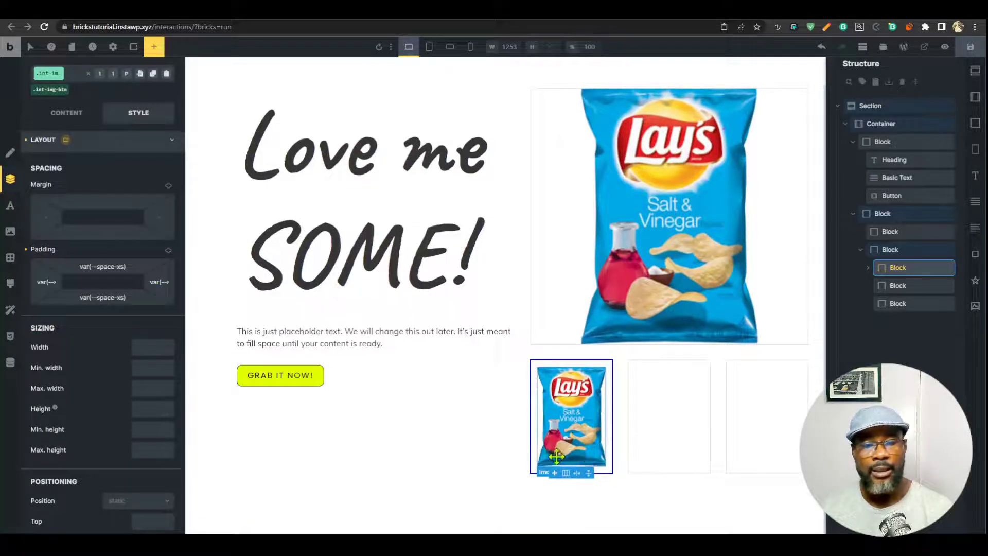
left_click(894, 105)
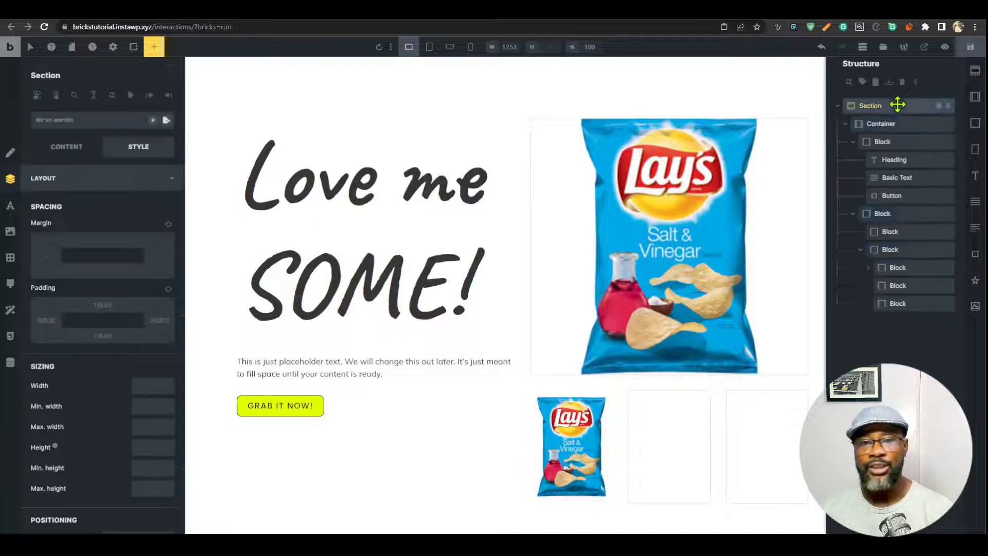
Add the int-section class to the section, giving it the blue var(--secondary) background.
left_click(78, 175)
left_click(66, 148)
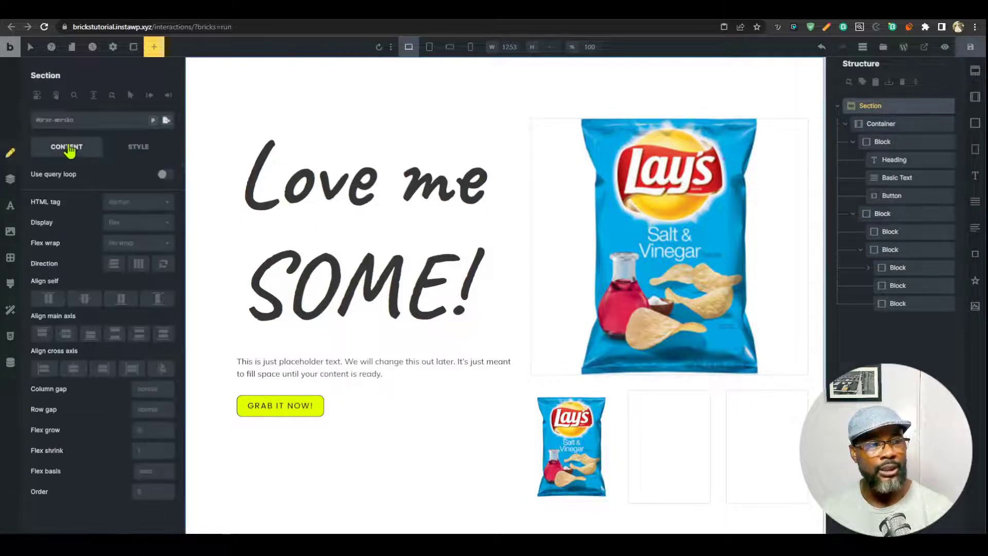
left_click(142, 148)
left_click(113, 234)
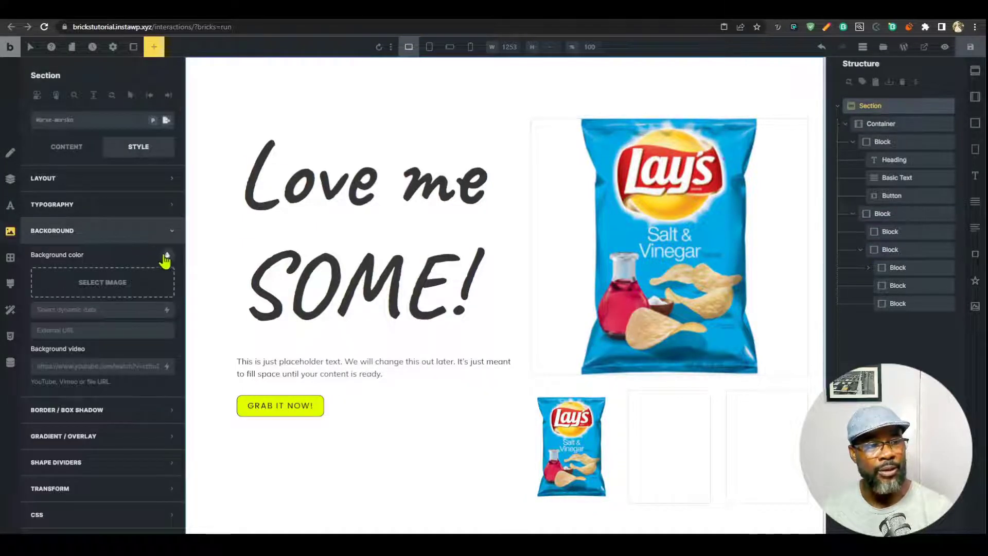
left_click(88, 123)
type("int")
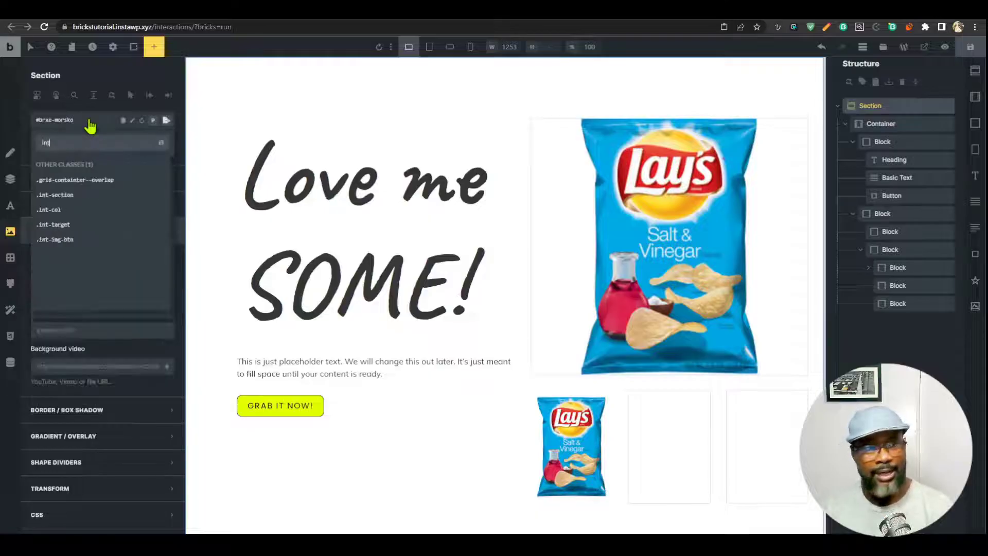
type("-section")
key("Return")
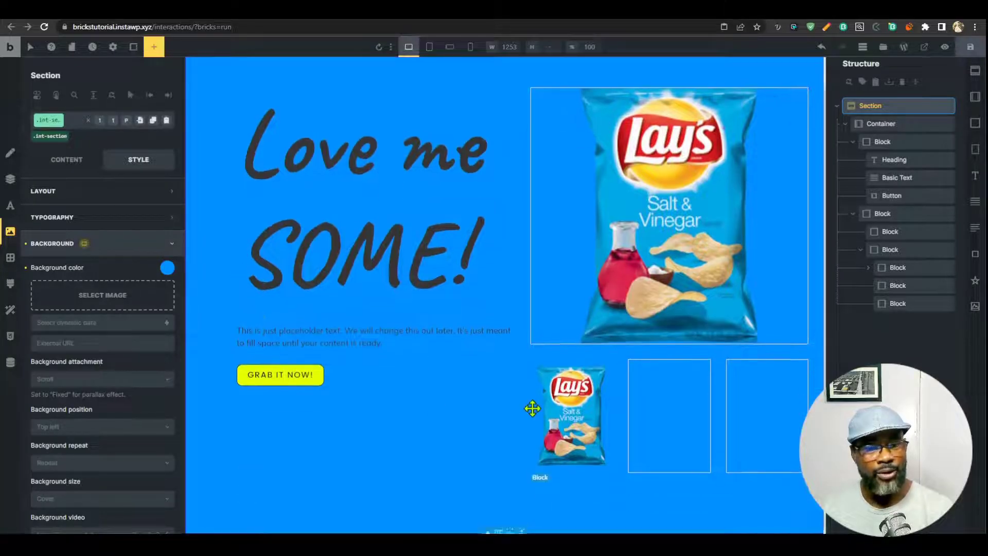
left_click(167, 268)
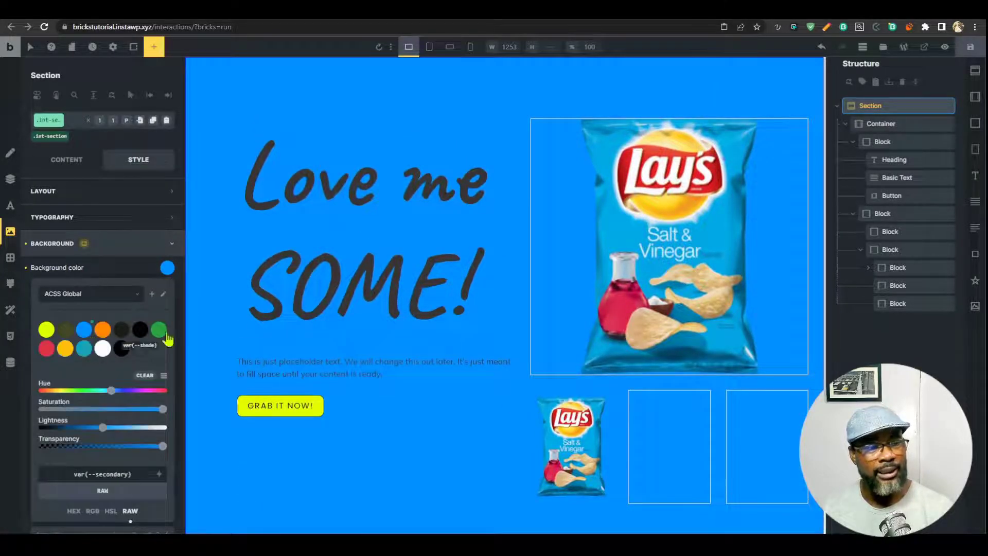
Delete the two empty blocks and duplicate the chip-bag thumbnail block twice.
left_click(953, 286)
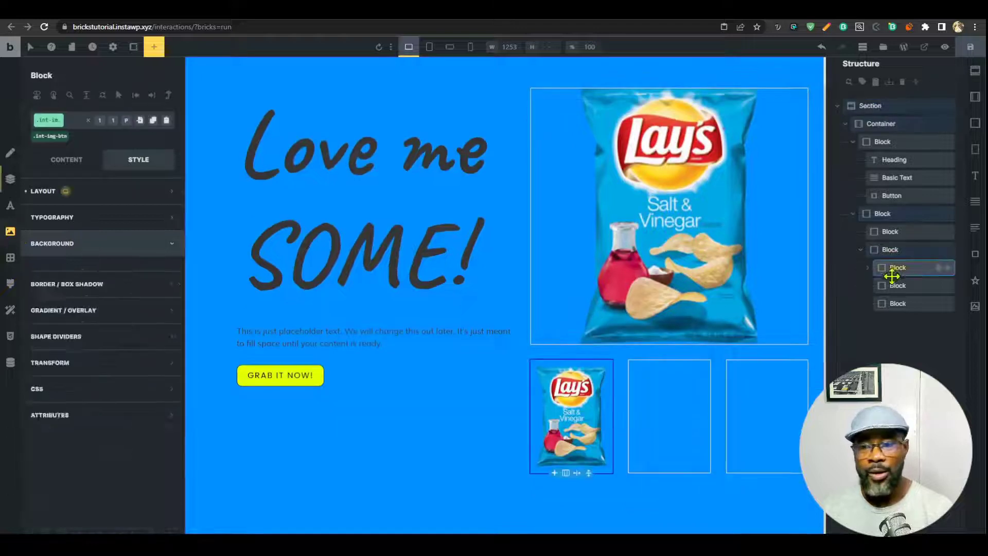
left_click(948, 287)
left_click(949, 286)
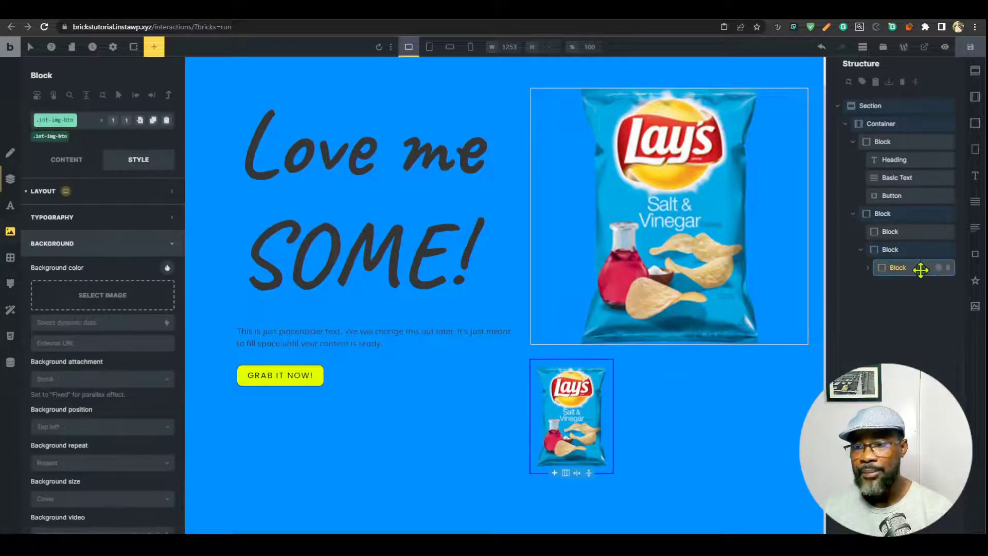
left_click(937, 271)
left_click(938, 271)
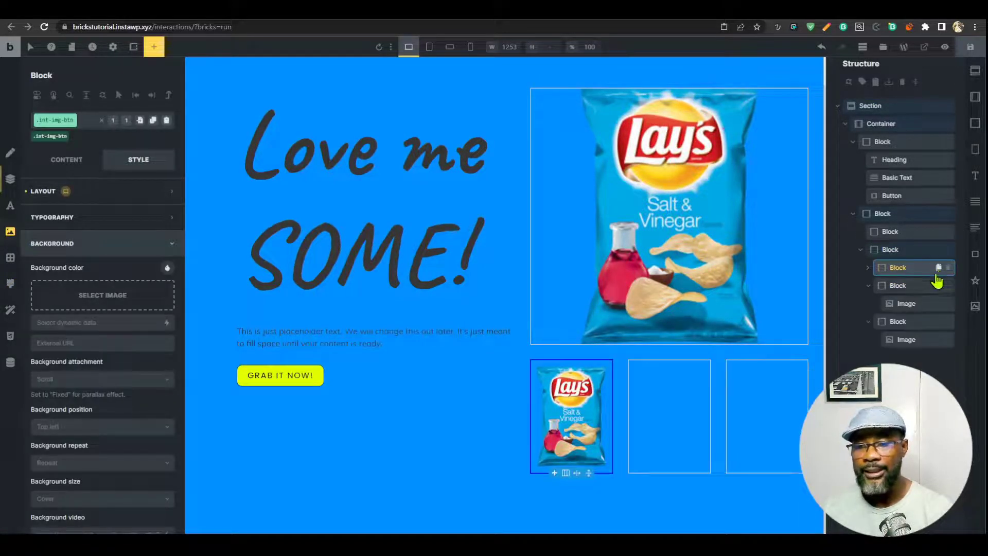
Swap the second and third thumbnails to the Cheddar & Sour Cream and Wavy Ondulées bags.
left_click(869, 287)
left_click(868, 304)
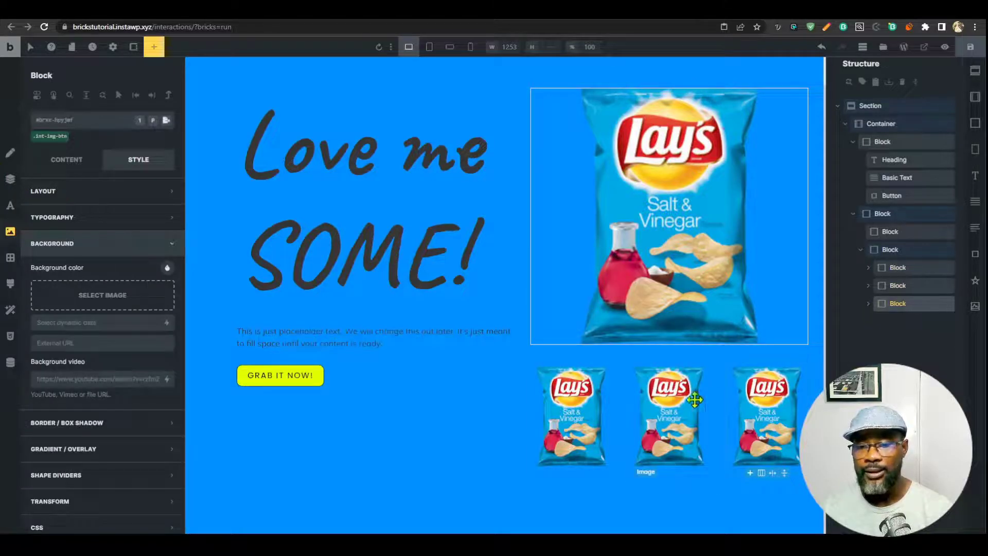
left_click(703, 424)
left_click(67, 146)
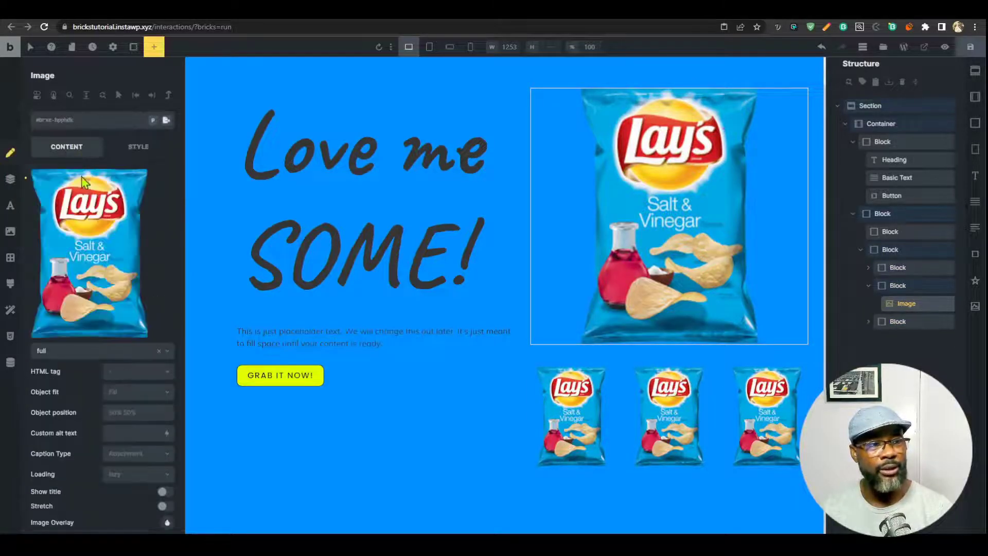
left_click(94, 216)
left_click(375, 173)
left_click(955, 504)
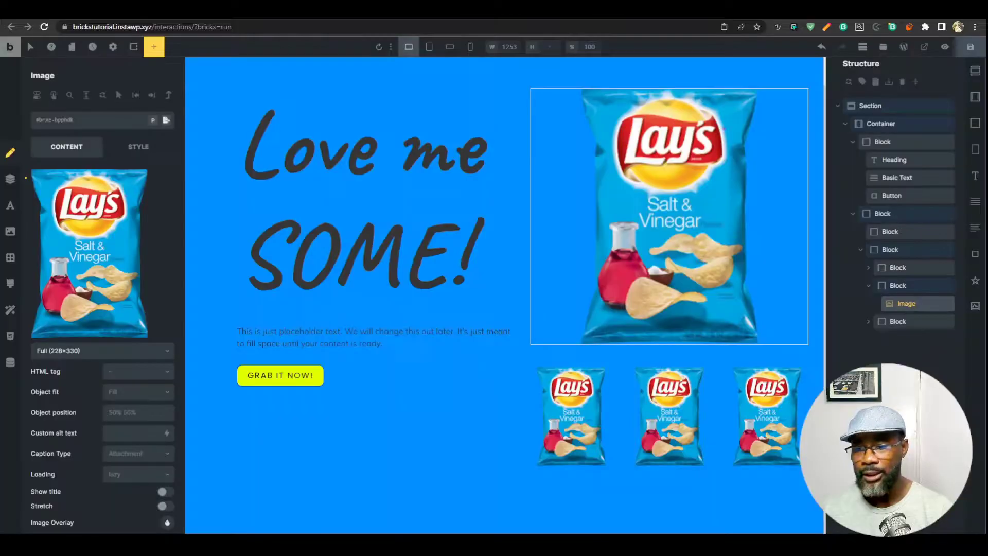
left_click(772, 450)
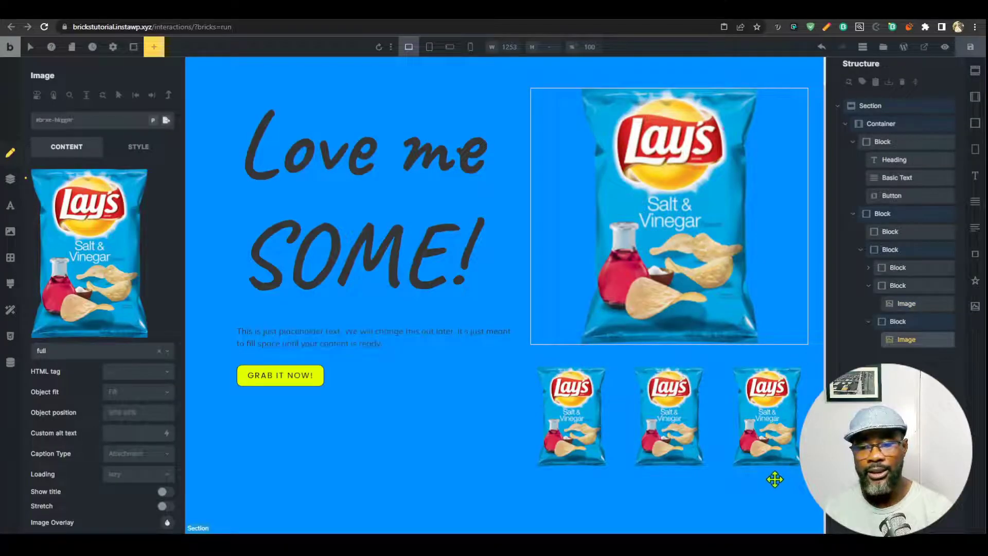
left_click(868, 285)
left_click(893, 249)
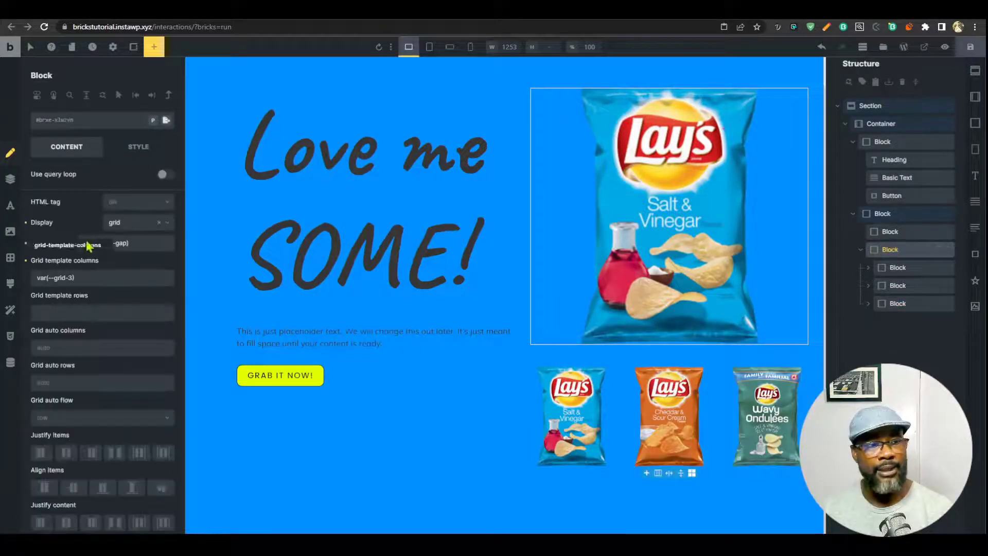
Set the thumbnail grid Block's gap to var(--space-xxl) and preview the blue page.
right_click(95, 247)
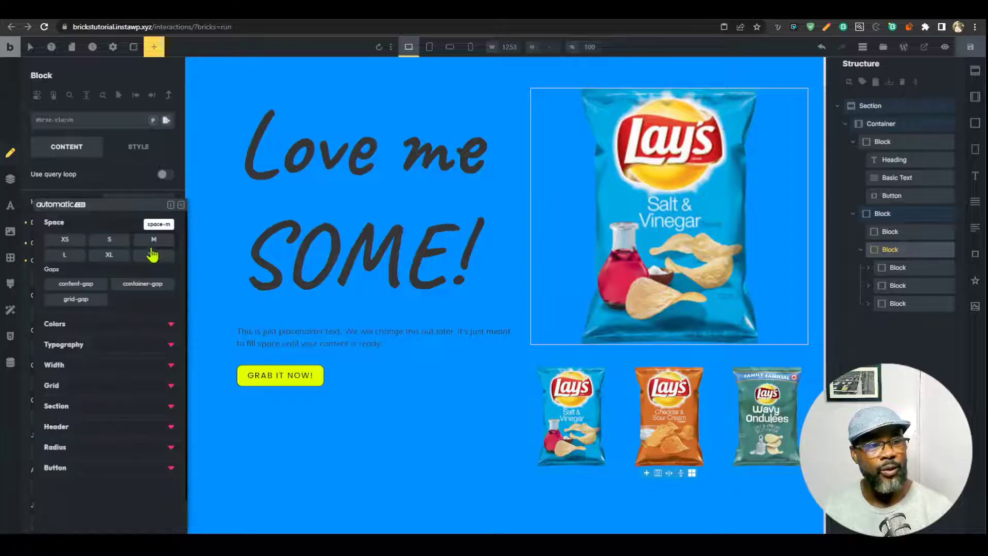
left_click(152, 255)
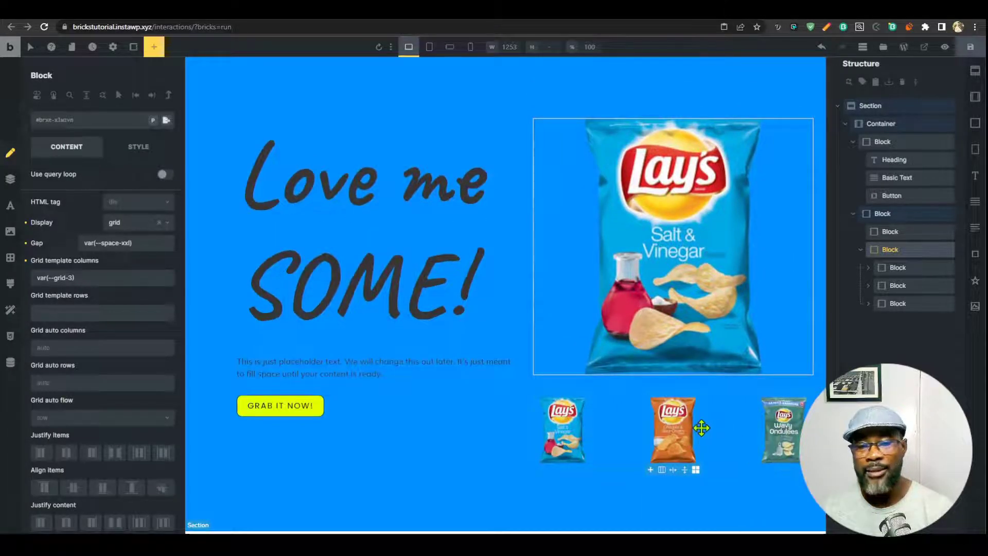
left_click(945, 46)
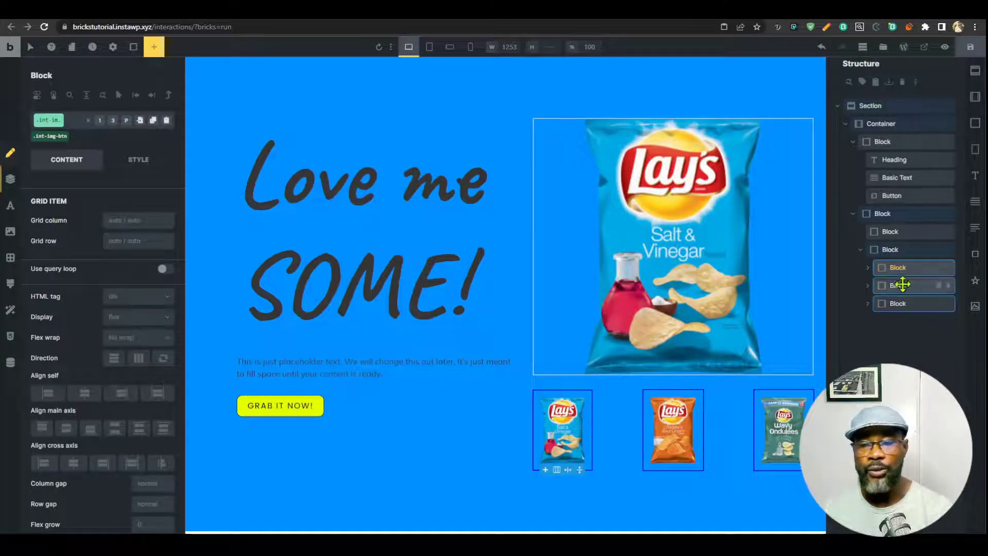
Change the thumbnail Blocks' HTML tag to Custom with tag name 'button', then show Style > CSS.
left_click(138, 162)
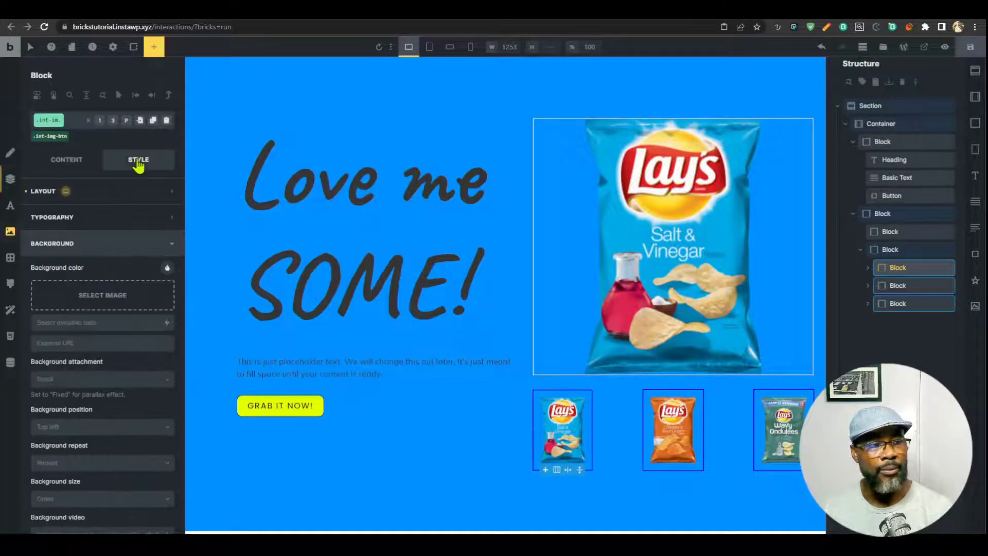
left_click(66, 159)
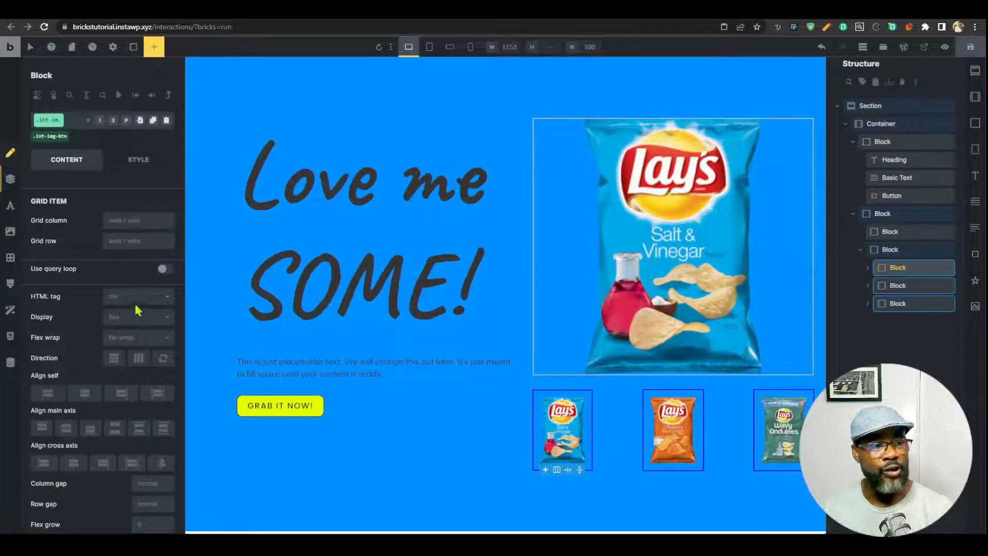
left_click(138, 297)
scroll(132, 452, "down", 2)
left_click(120, 460)
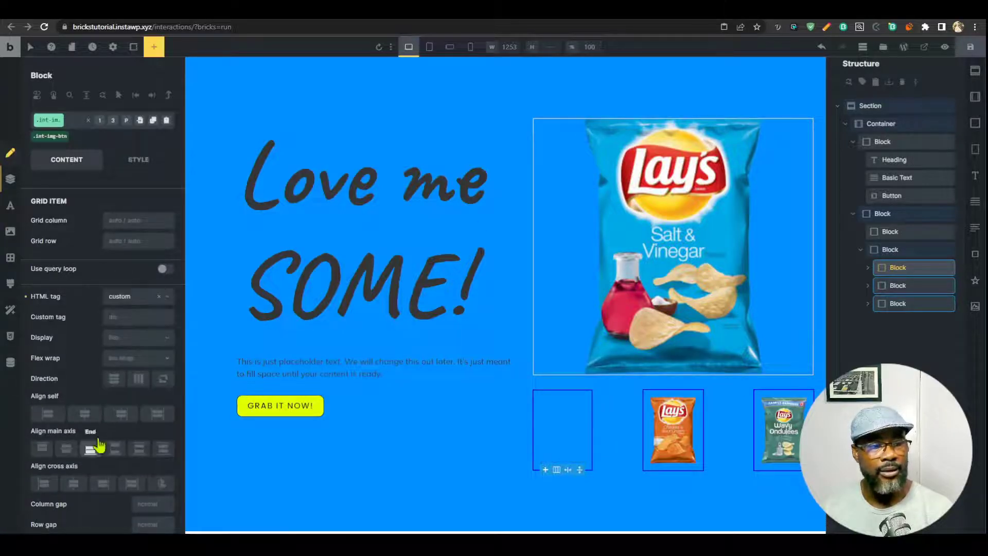
left_click(133, 315)
type("button")
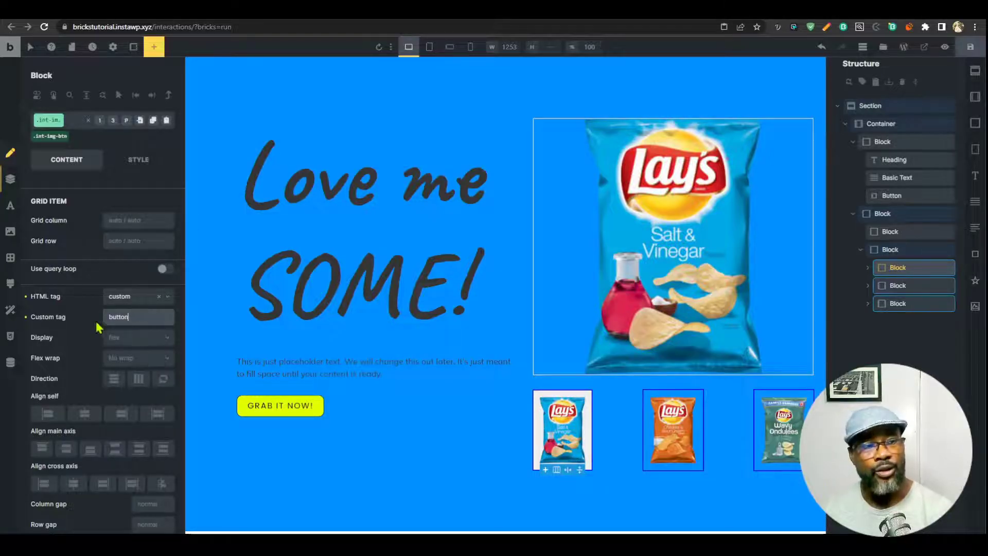
left_click(138, 161)
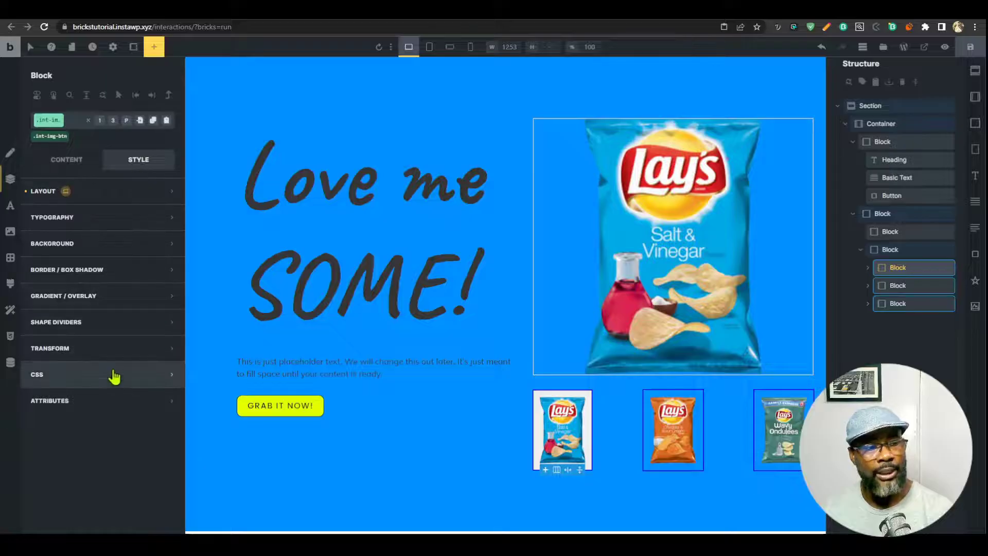
left_click(115, 375)
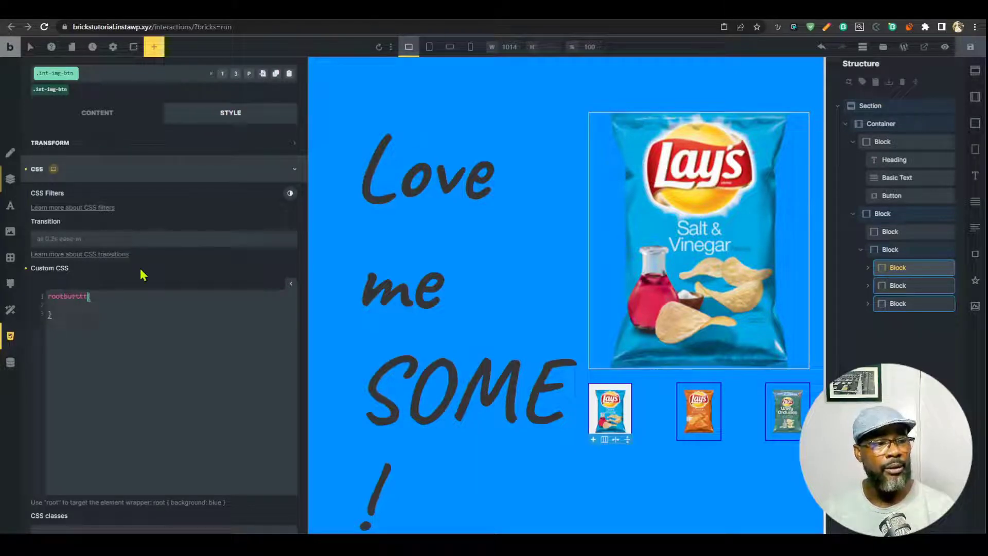
Add 'background: transparent;' inside the root button rule of the .int-img-btn custom CSS.
left_click(123, 306)
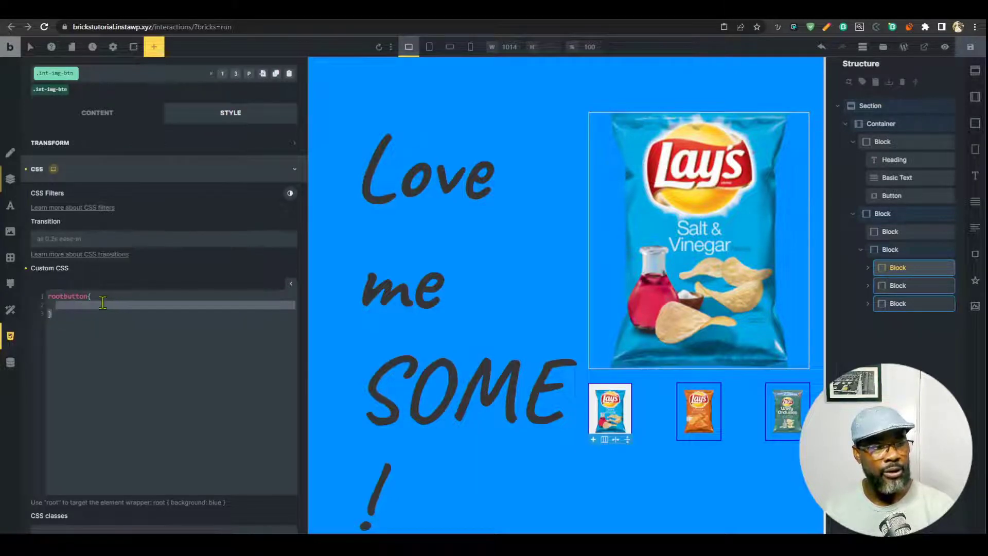
type("ba")
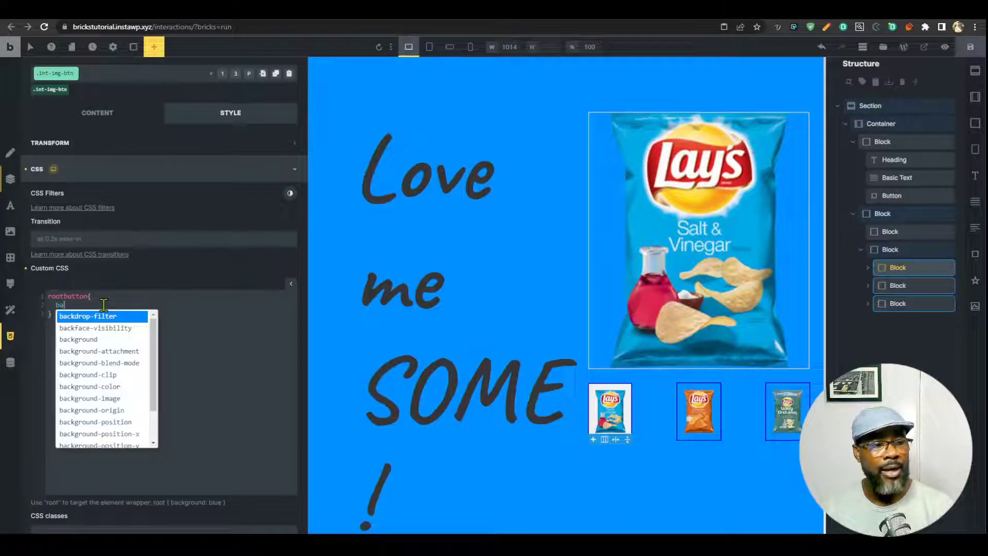
type("ckgrou")
key("Return")
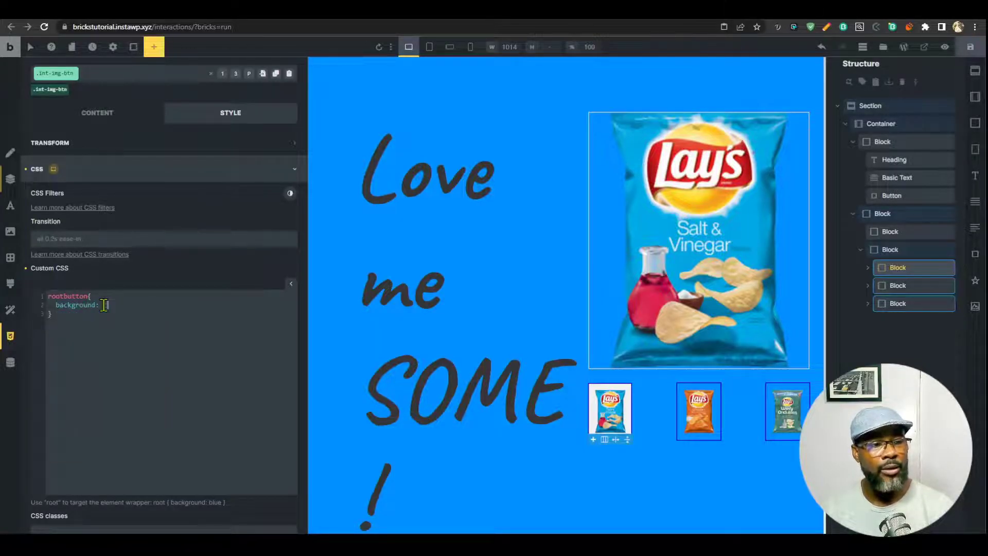
type("transp")
key("Return")
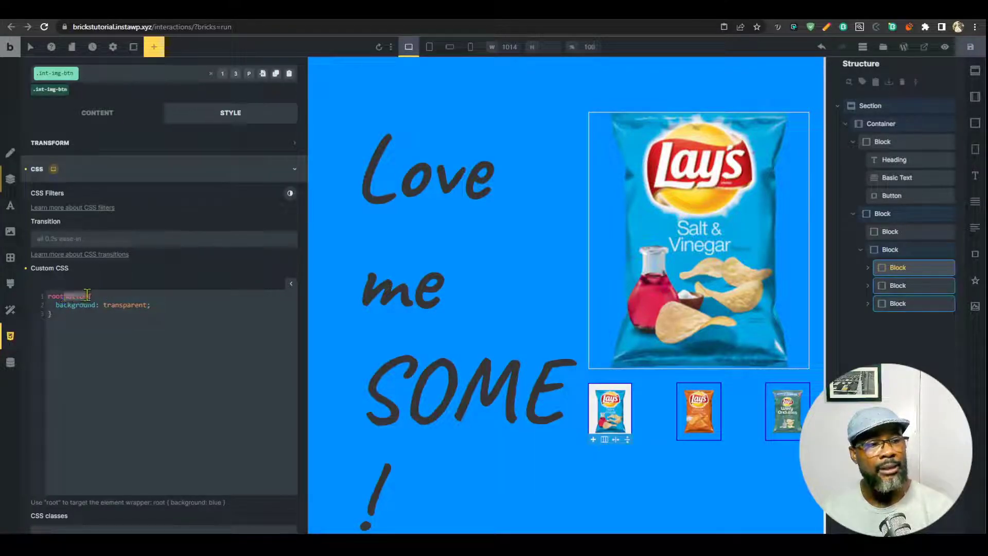
left_click(893, 286)
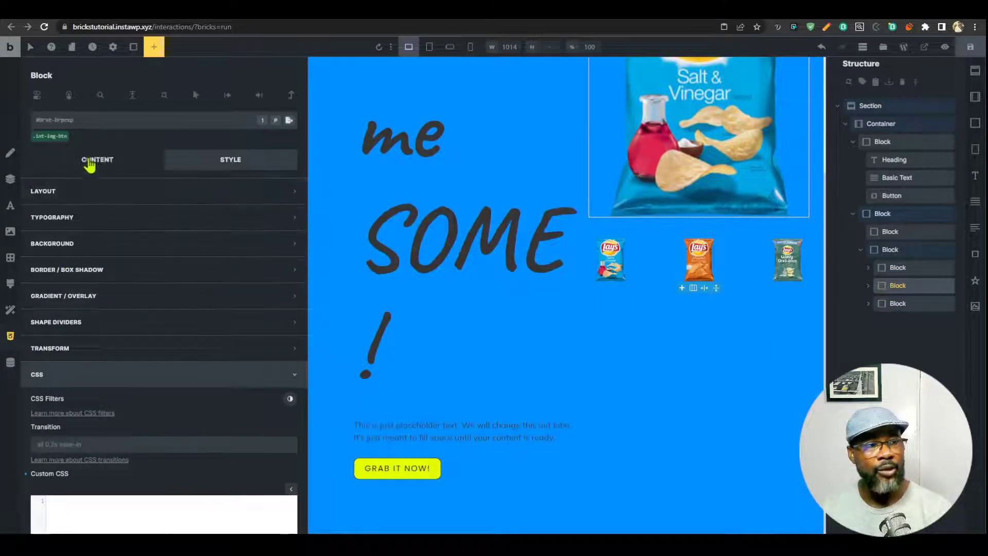
Set the second and third thumbnail Blocks' HTML tag to Custom with tag 'button'.
left_click(93, 161)
left_click(138, 298)
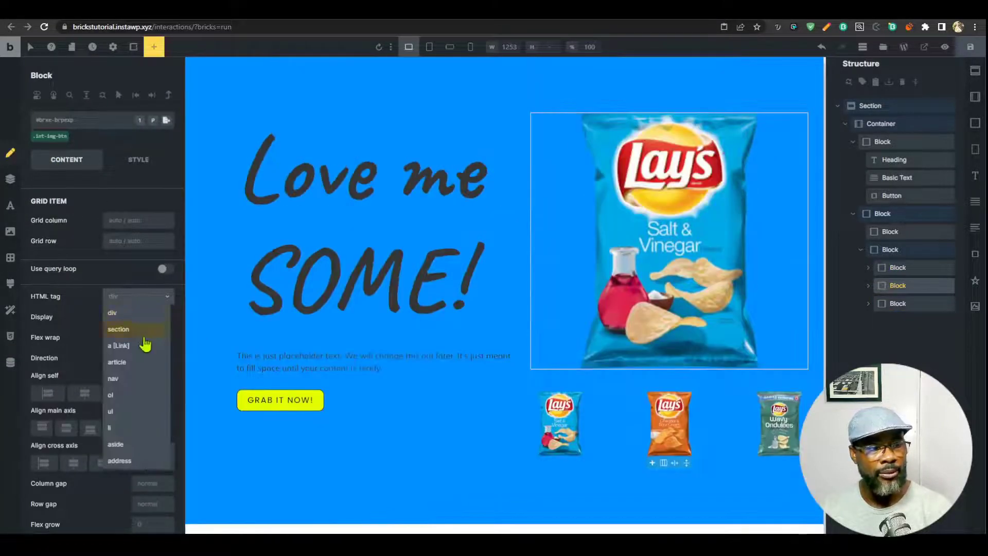
left_click(135, 461)
left_click(128, 318)
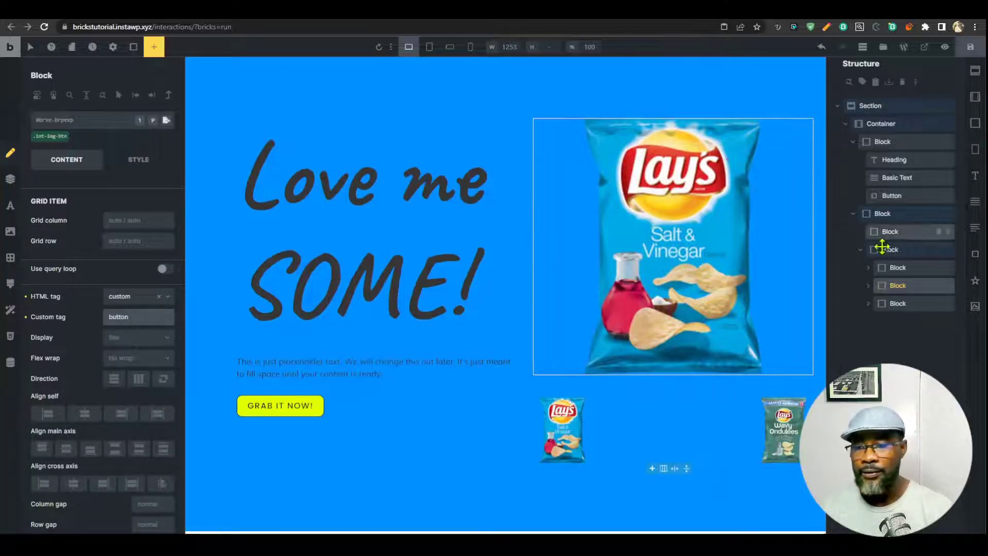
left_click(906, 303)
left_click(141, 297)
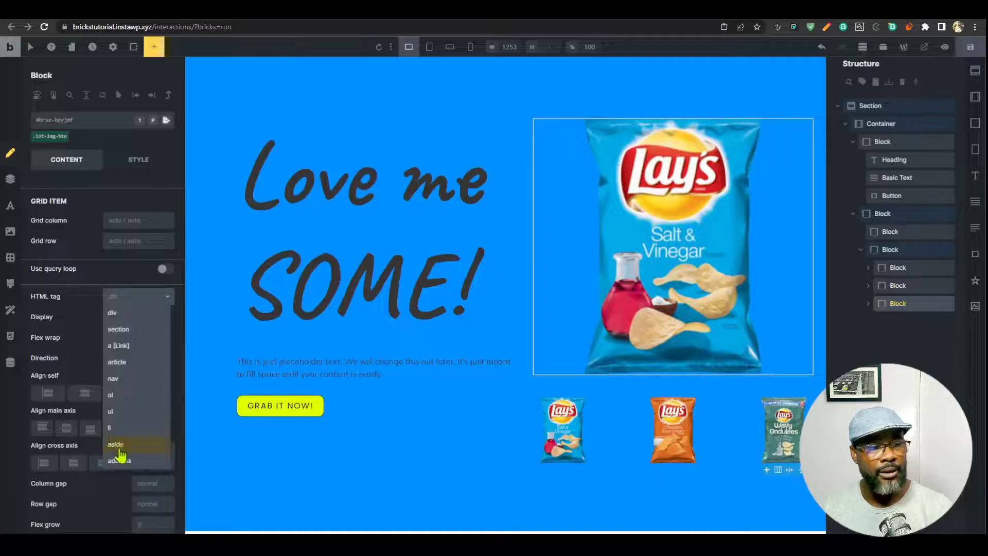
left_click(120, 459)
left_click(128, 301)
scroll(126, 403, "down", 3)
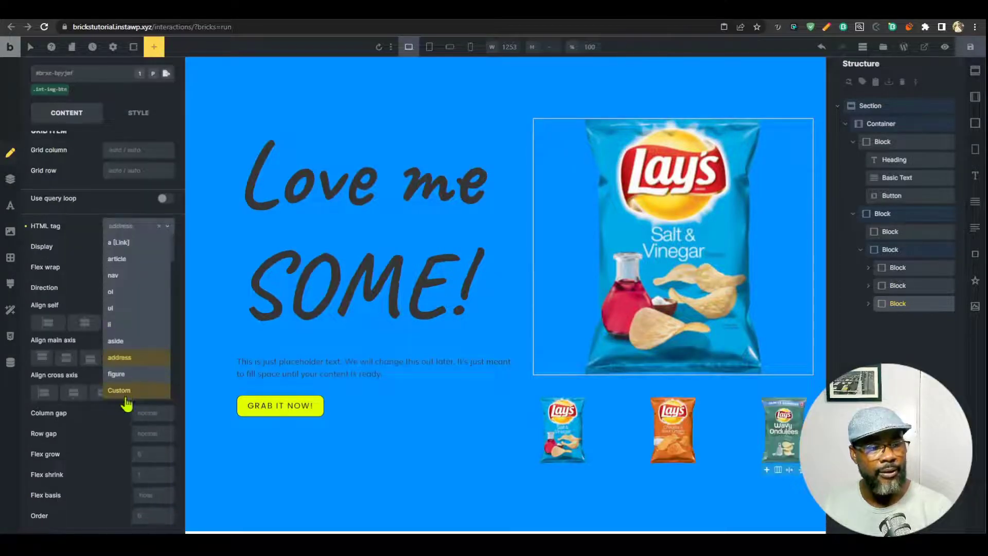
left_click(124, 391)
left_click(130, 246)
type("butt")
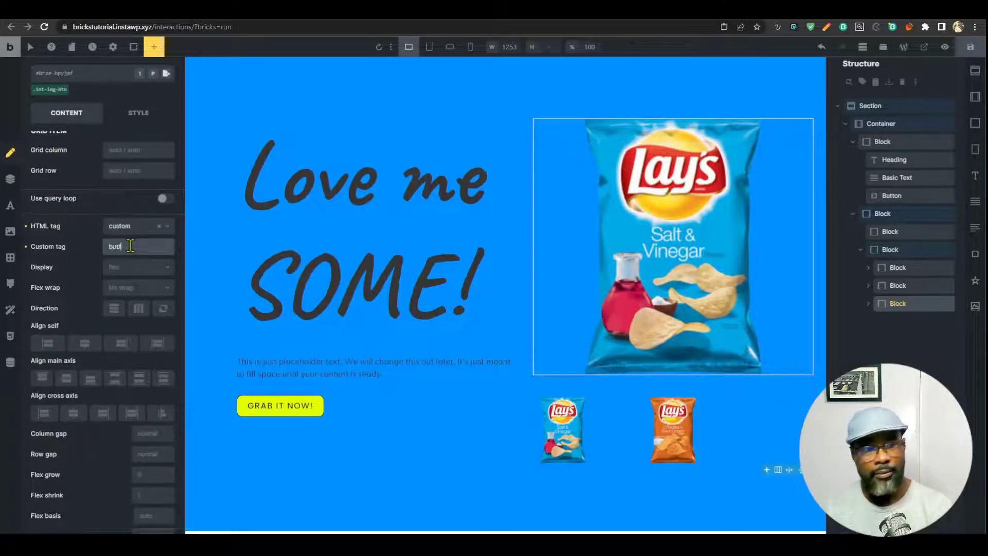
type("on")
Save the page, preview it and tab through the thumbnail buttons, then return to the builder.
left_click(970, 47)
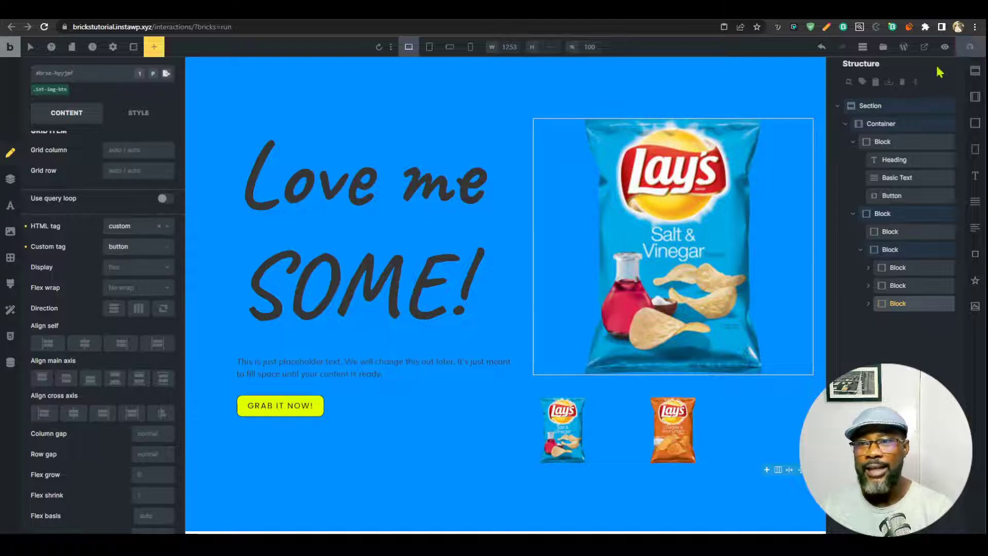
left_click(822, 9)
key("ctrl+r")
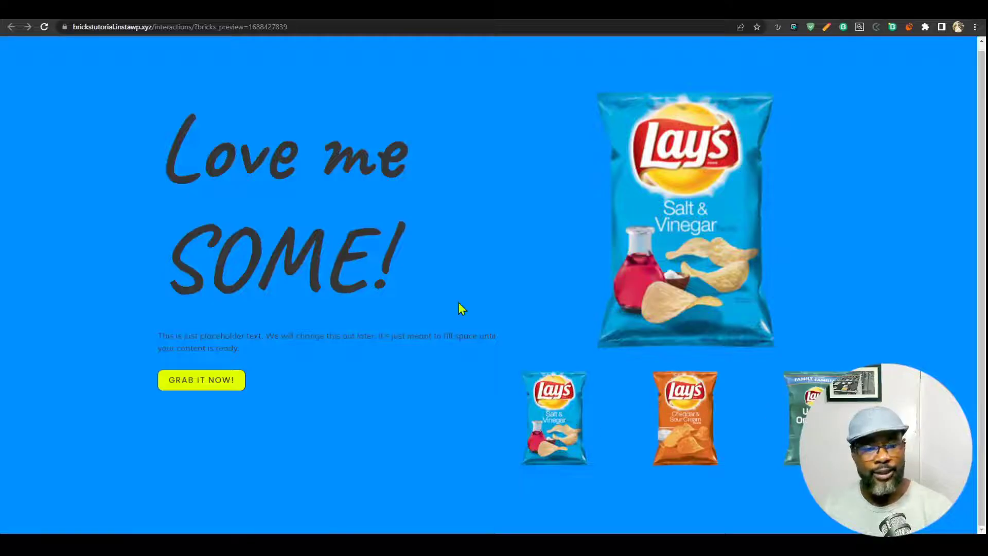
key("Tab")
key("Tab")
key("Tab")
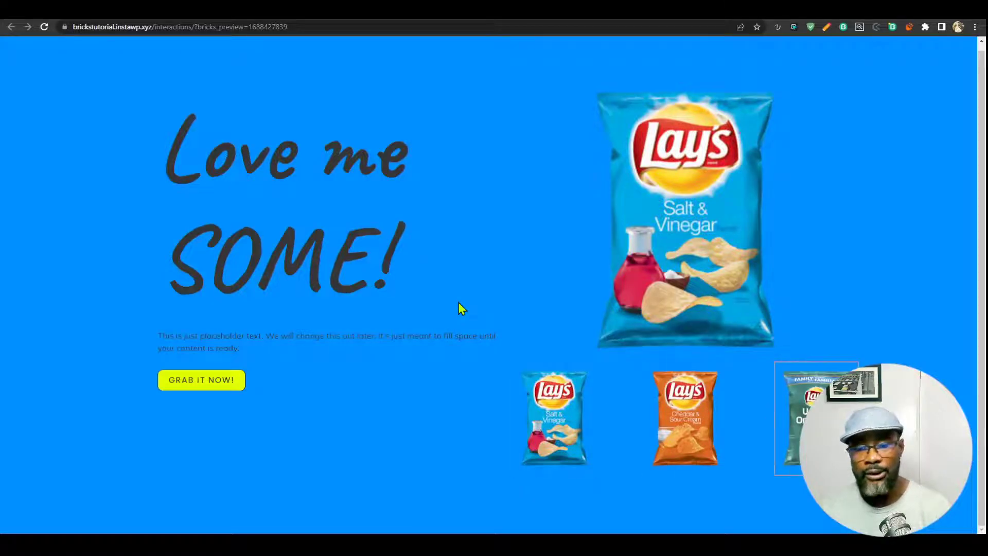
key("ctrl+shift+Tab")
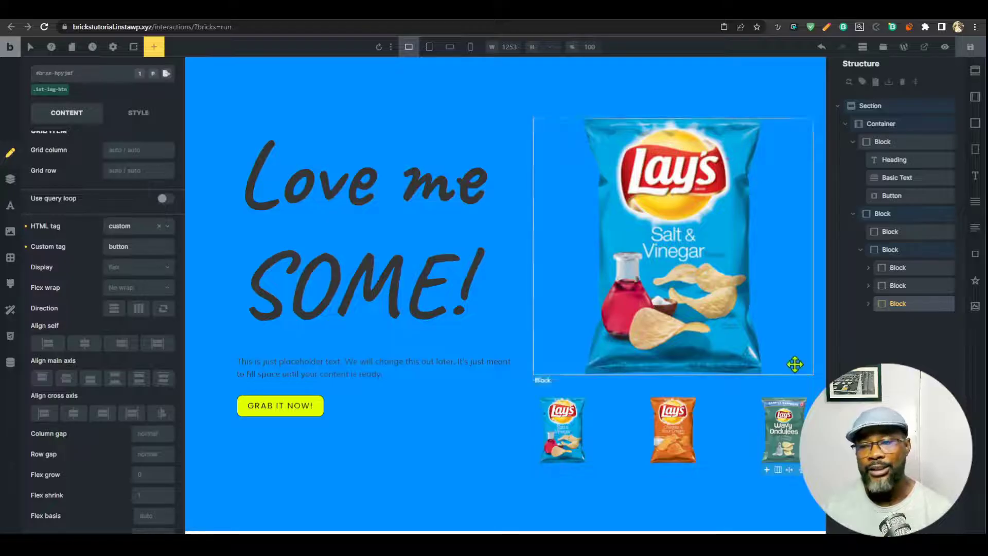
Give the first thumbnail a Click interaction with action Set attribute, key data-bg, targeting a CSS selector.
left_click(904, 267)
left_click(902, 303)
left_click(903, 267, "shift")
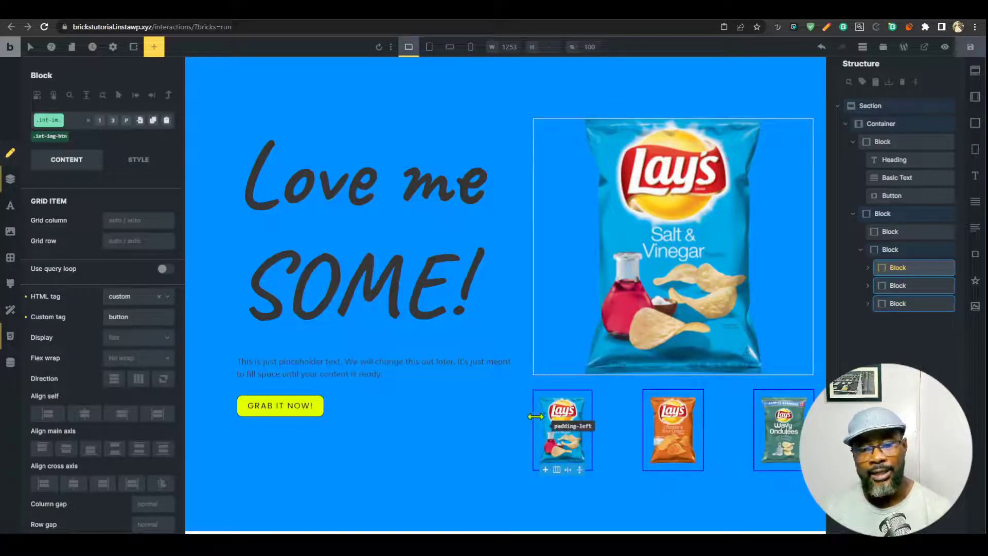
left_click(50, 149)
left_click(50, 136)
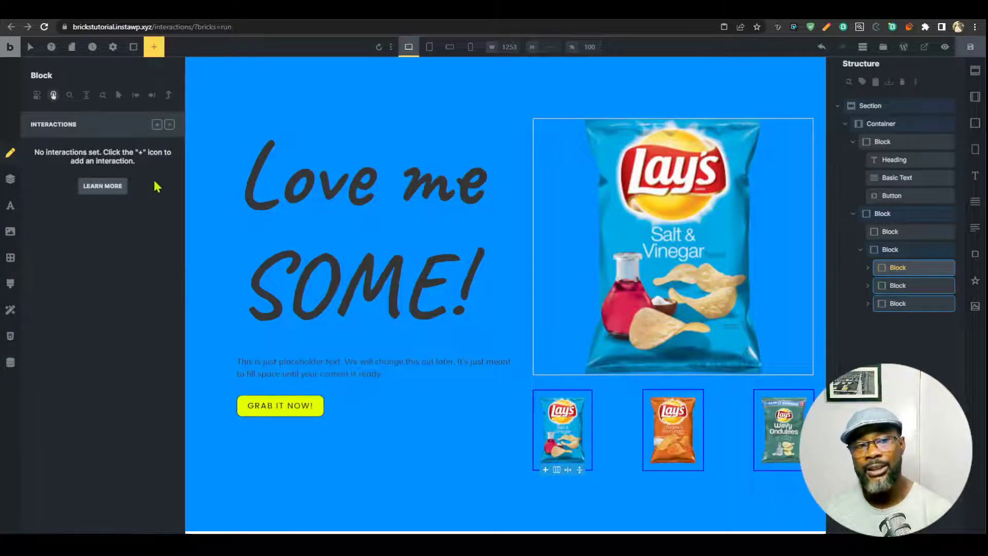
left_click(156, 125)
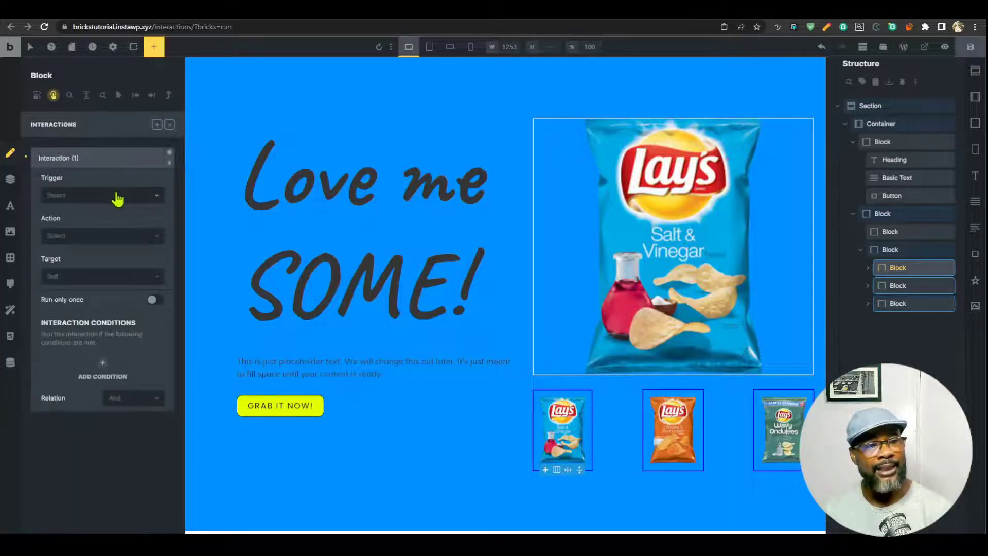
left_click(117, 195)
left_click(92, 229)
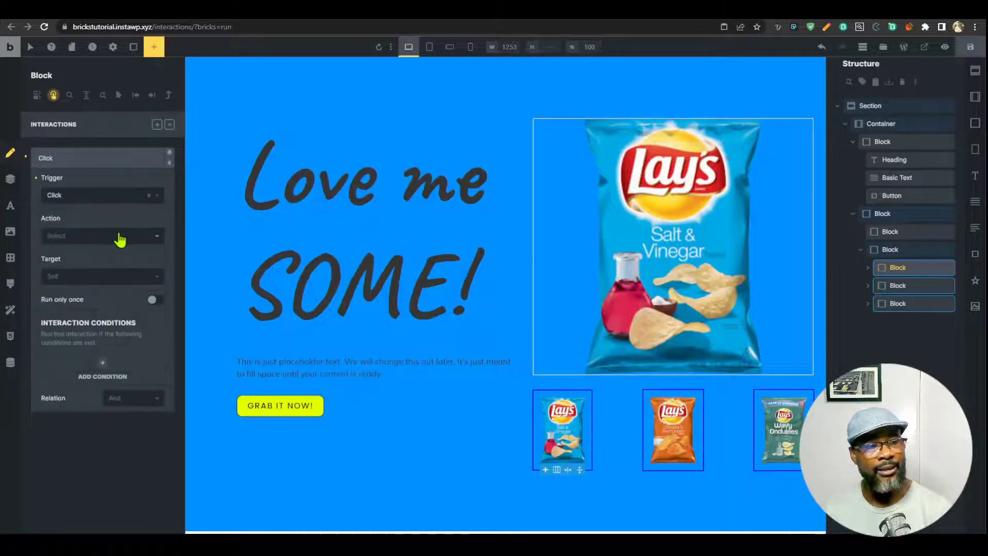
left_click(120, 238)
left_click(101, 287)
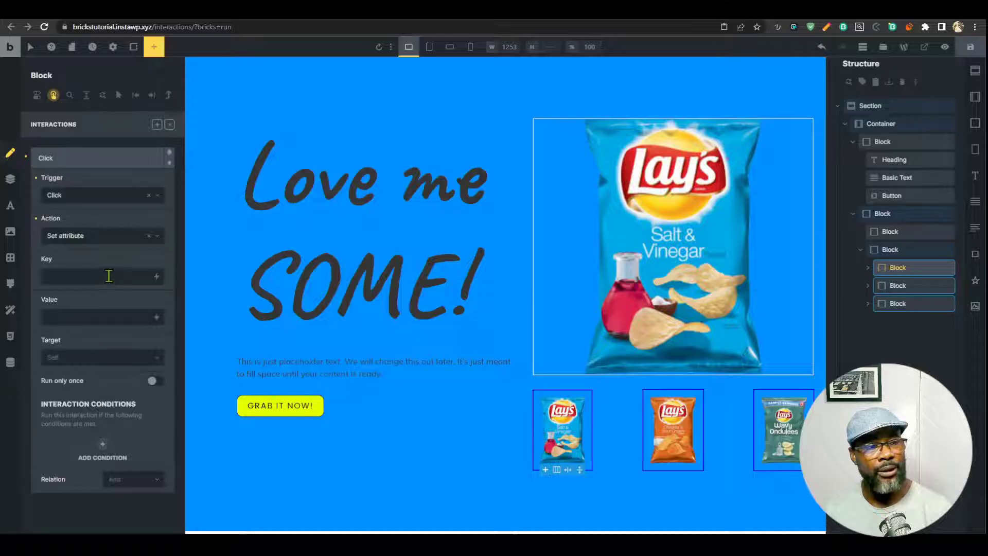
left_click(108, 271)
type("data")
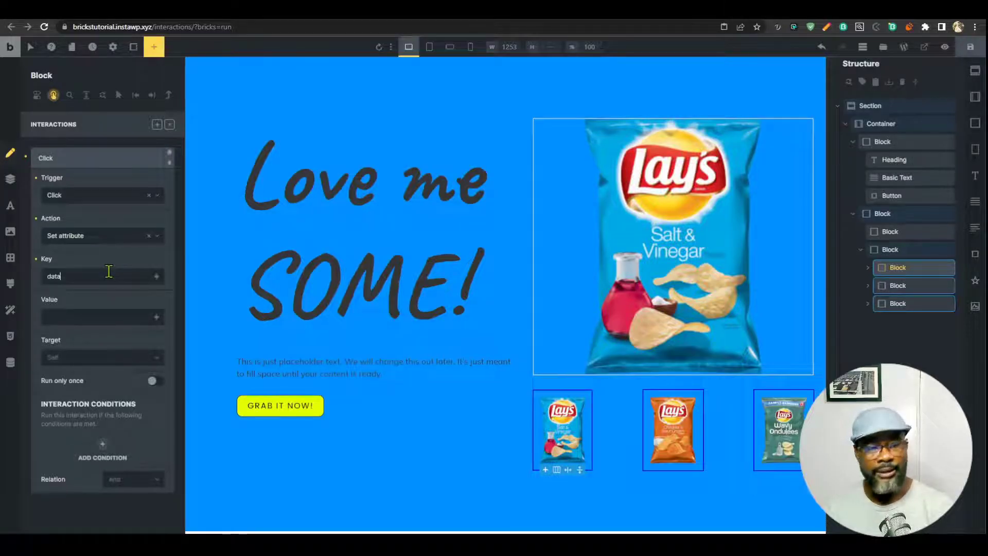
type("-bg")
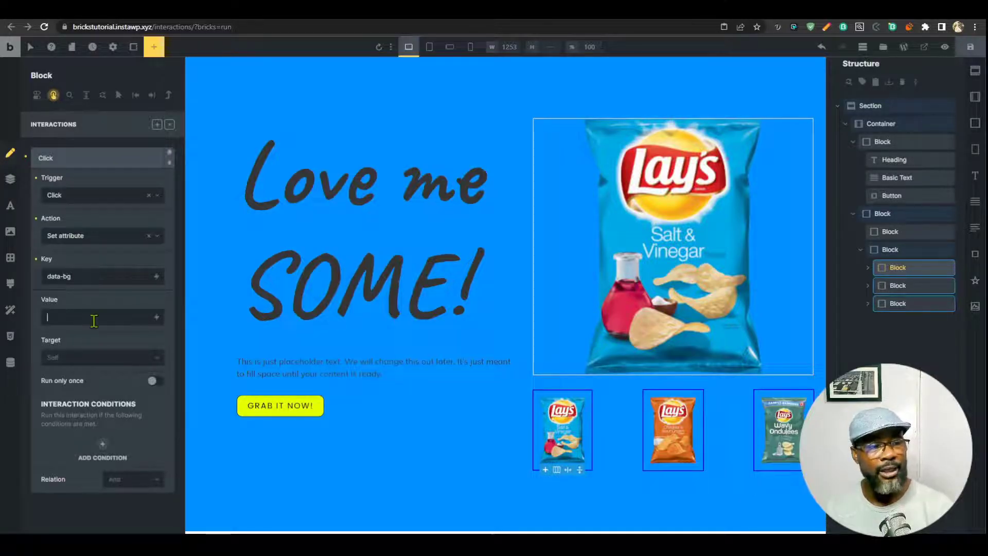
left_click(95, 363)
left_click(85, 390)
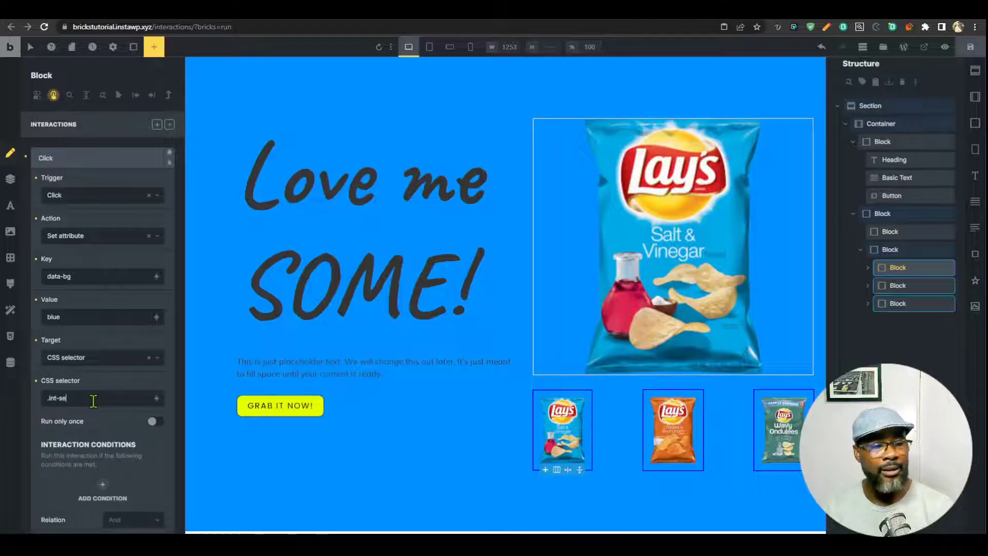
Confirm the Section's class is .int-section, then review the first thumbnail's Click interaction.
left_click(875, 105)
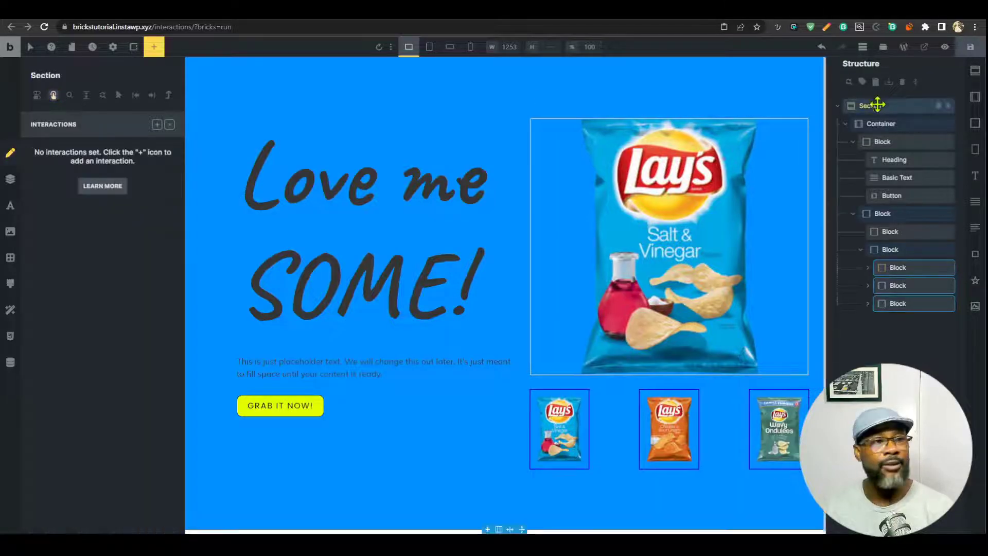
left_click(169, 124)
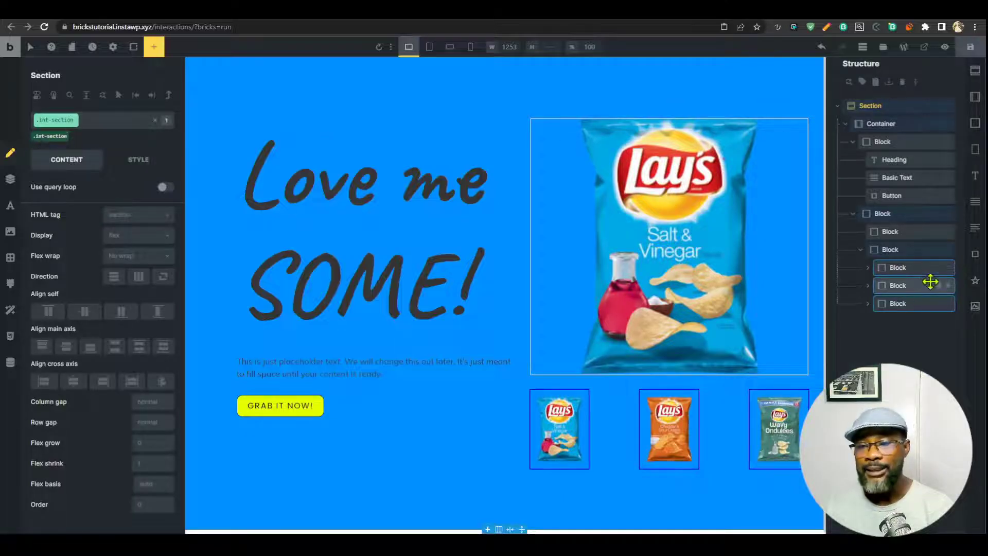
mouse_move(949, 309)
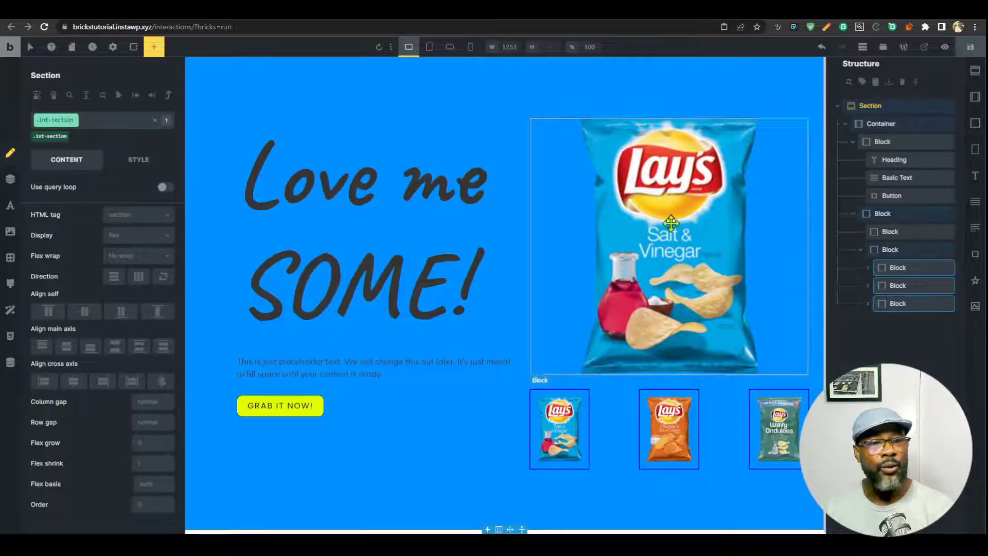
left_click(900, 268)
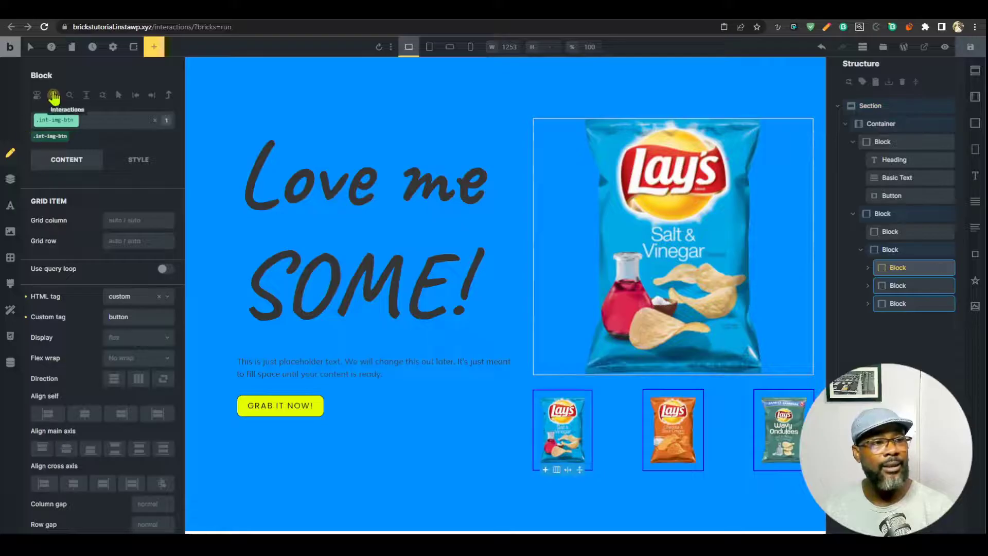
left_click(52, 95)
left_click(115, 158)
scroll(103, 309, "down", 1)
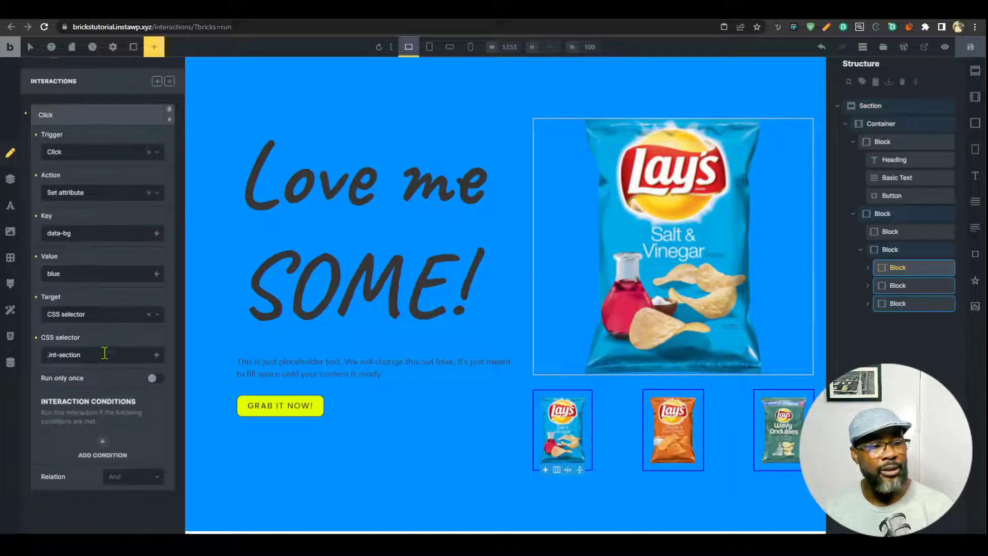
scroll(101, 361, "up", 1)
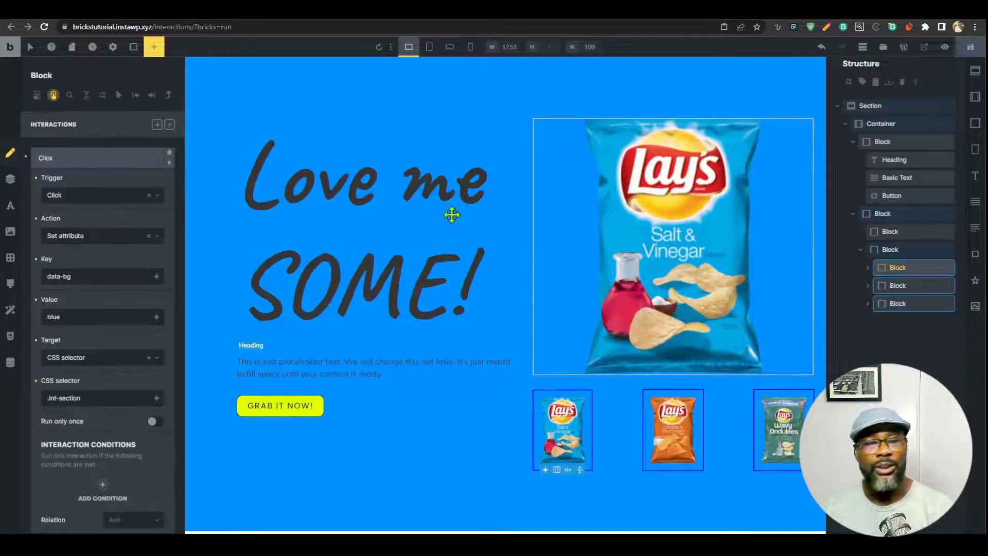
left_click(170, 125)
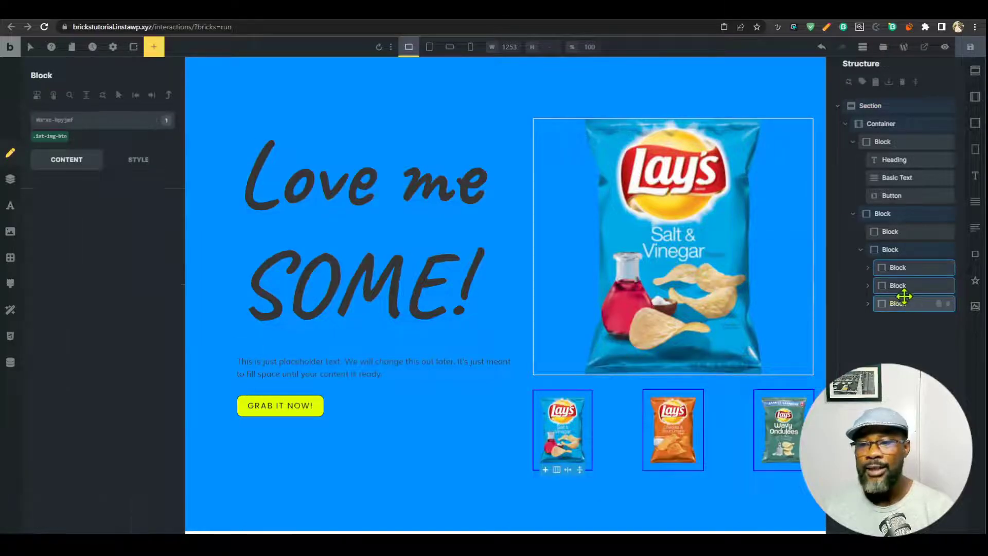
Select the middle thumbnail, activate its int-img-btn class and add the Click interaction to it.
left_click(895, 303)
left_click(900, 289)
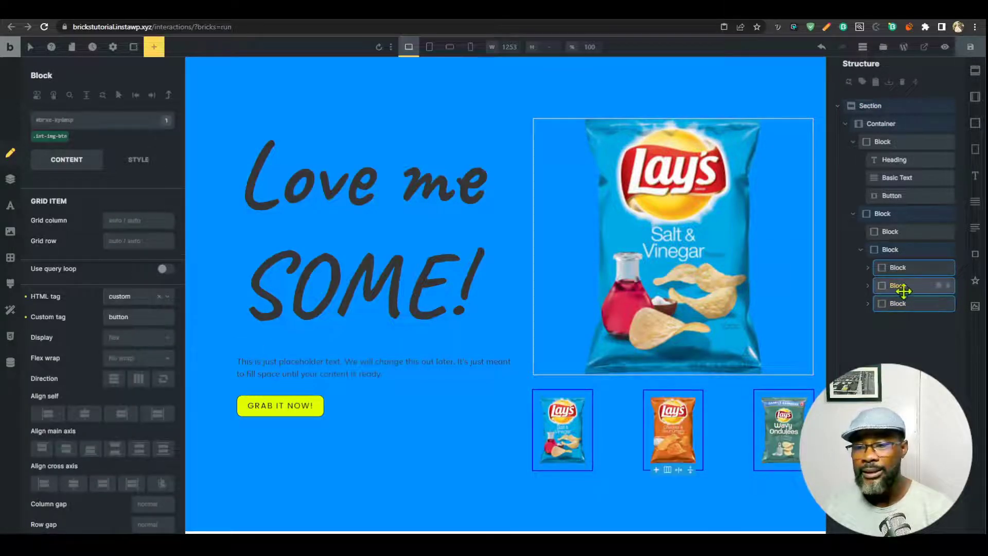
left_click(51, 138)
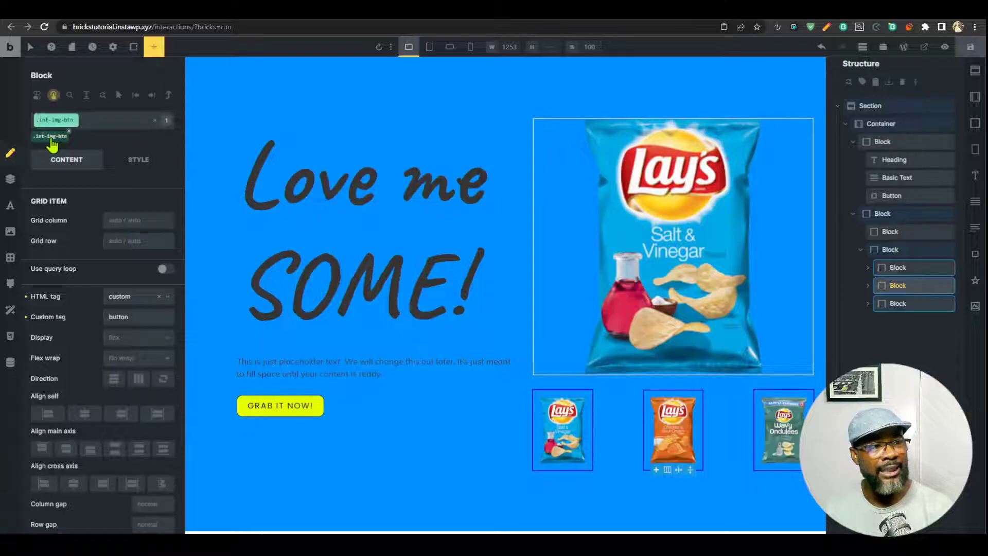
left_click(53, 96)
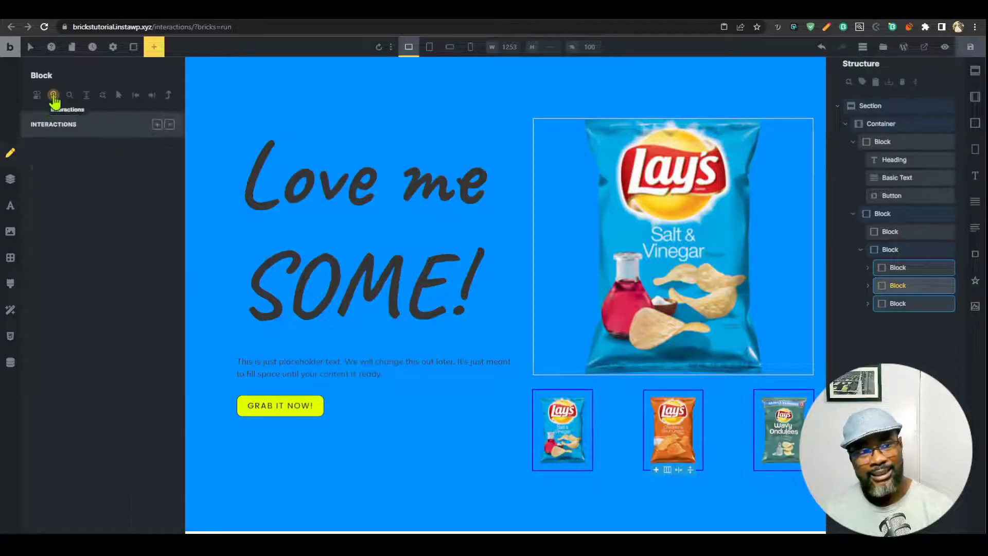
left_click(135, 153)
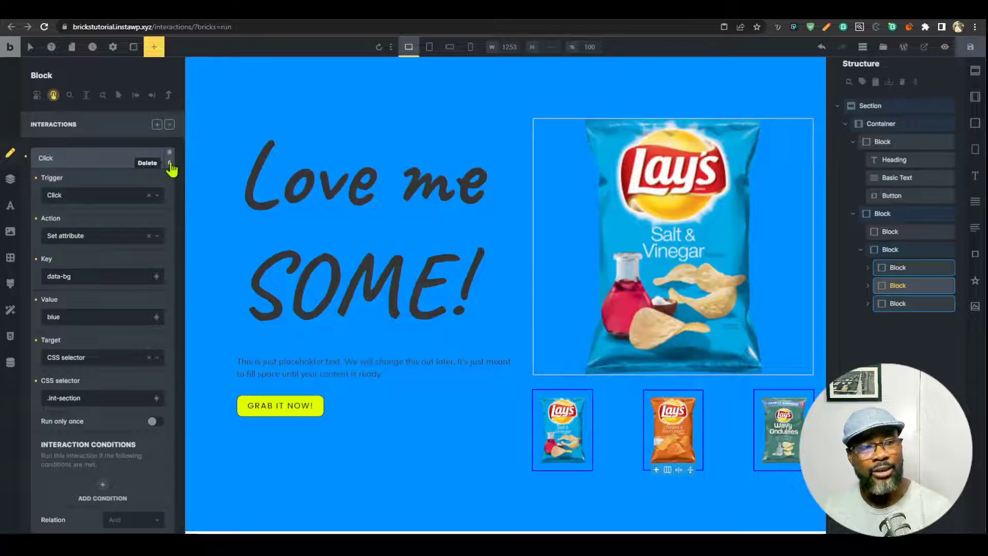
Remove the middle thumbnail's Click interaction and go back to the first thumbnail's interactions.
left_click(170, 164)
left_click(902, 267)
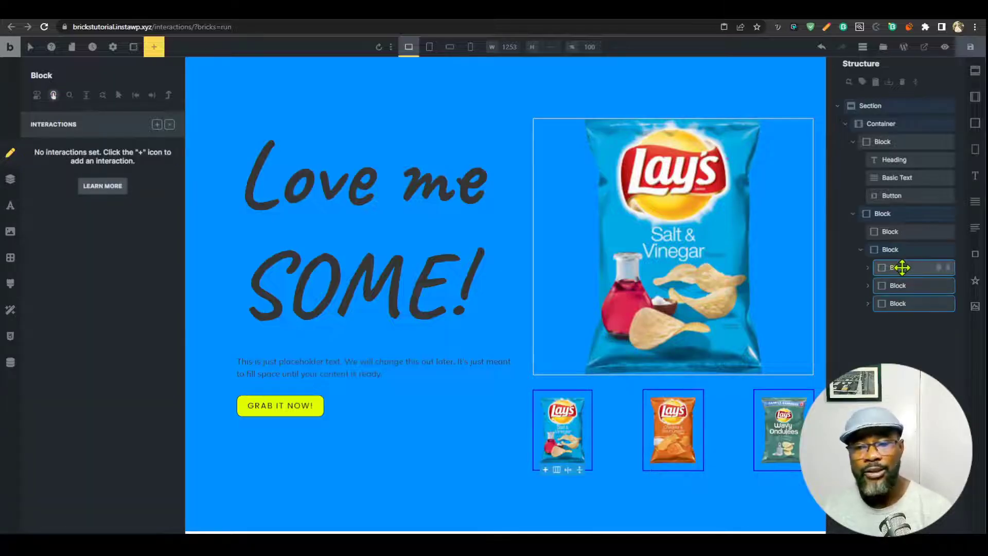
left_click(53, 95)
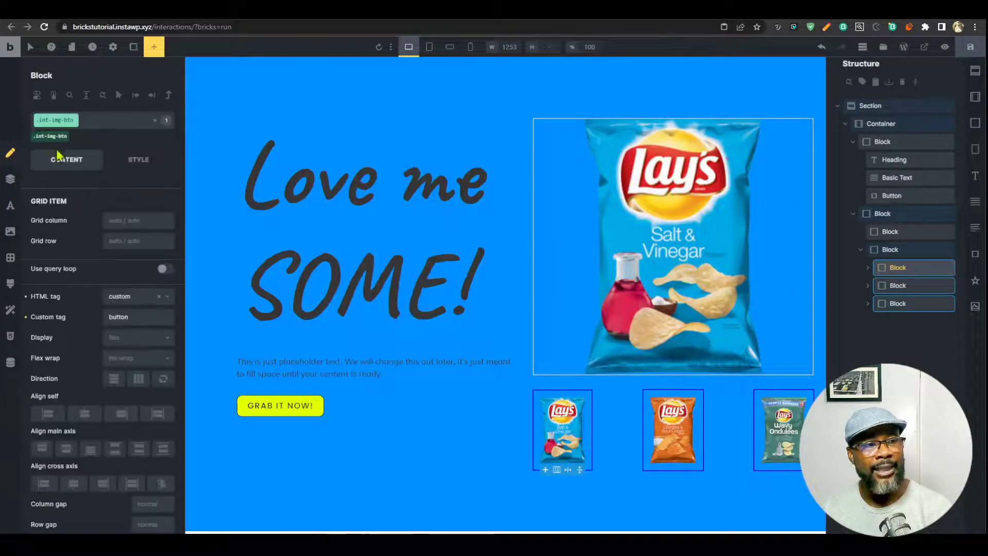
left_click(53, 99)
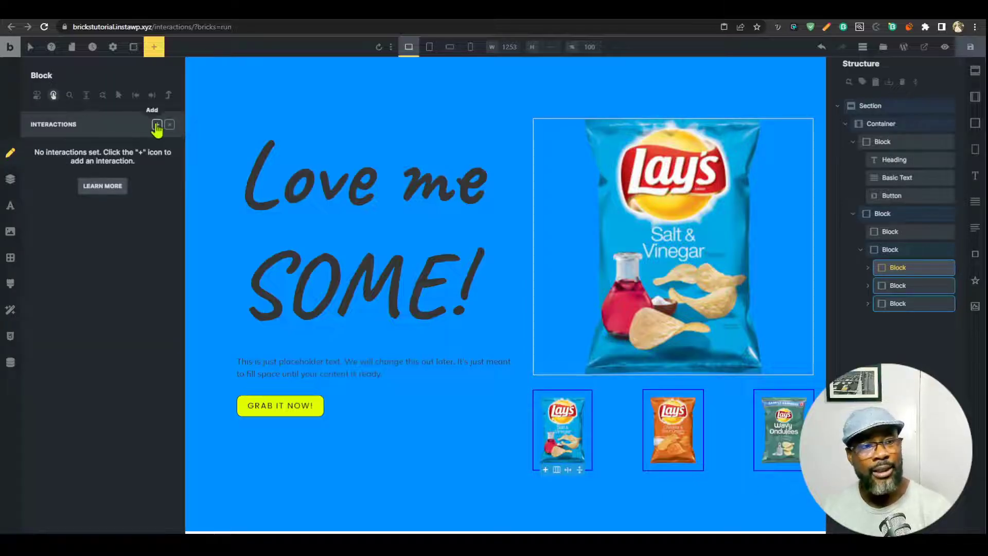
Add a Click interaction on the first thumbnail setting data-bg to blue on .int-section, then save and preview.
left_click(157, 124)
left_click(105, 196)
left_click(88, 227)
left_click(103, 236)
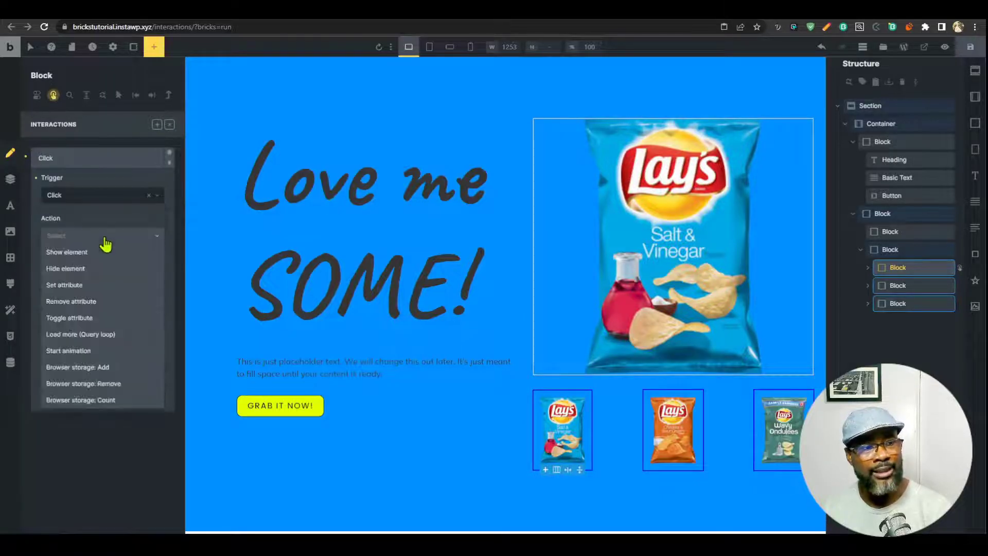
left_click(88, 283)
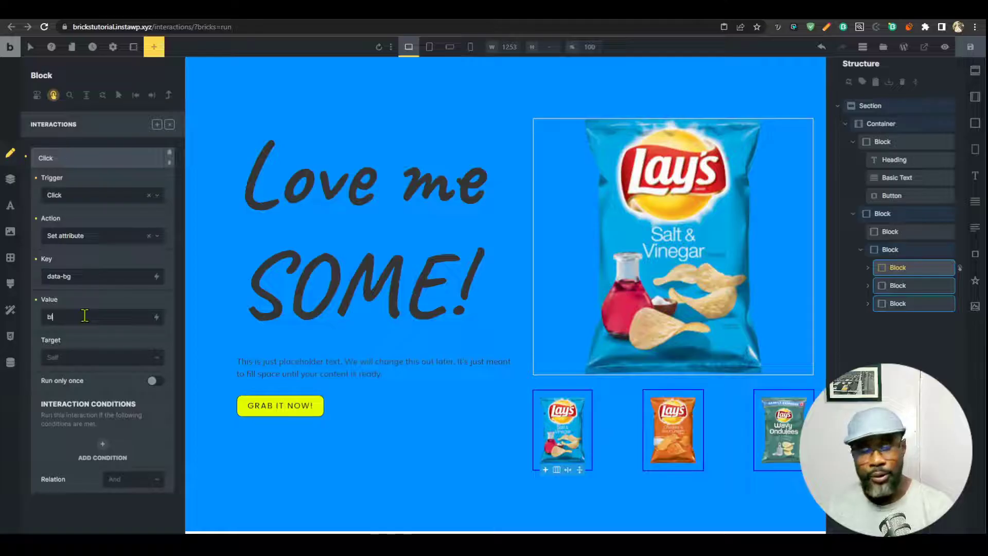
left_click(106, 360)
left_click(89, 395)
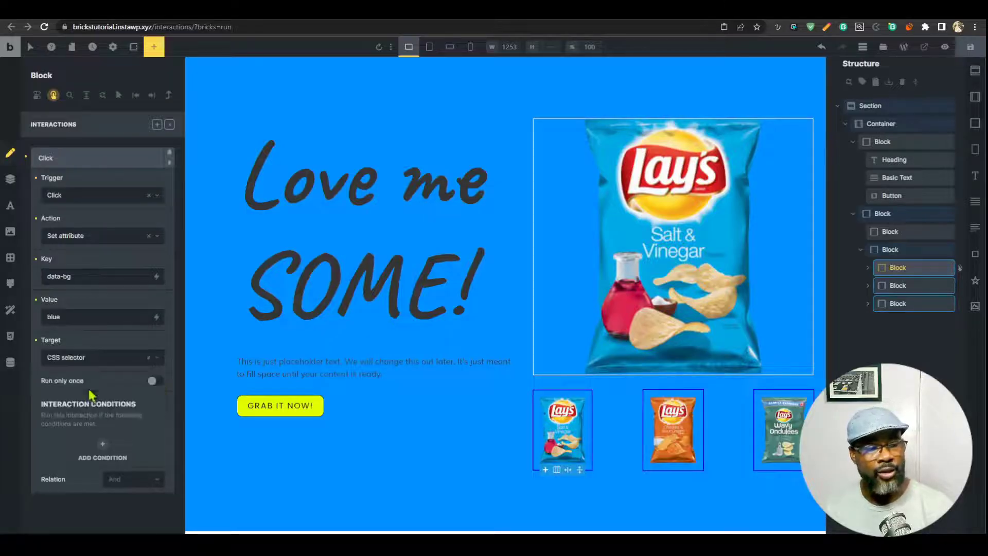
left_click(89, 397)
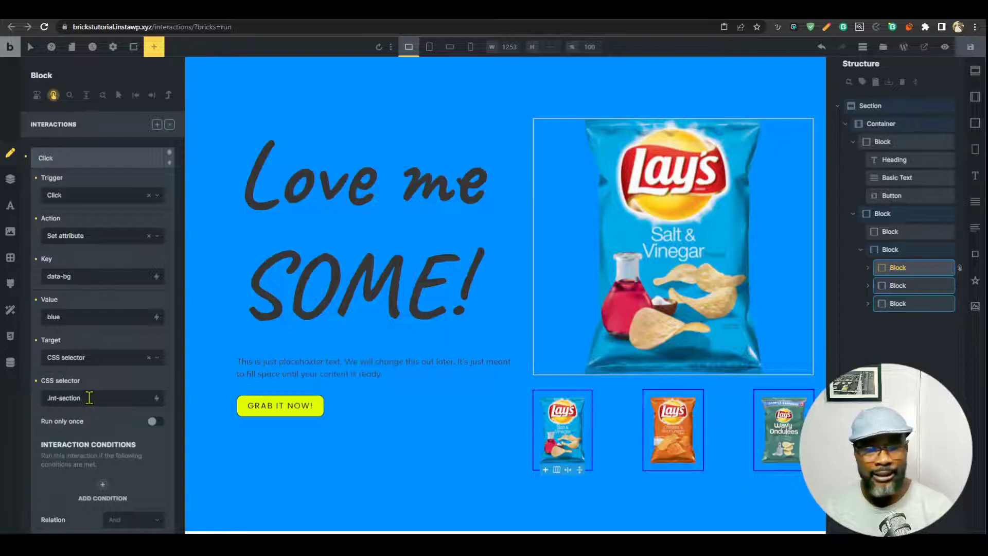
key("ctrl+s")
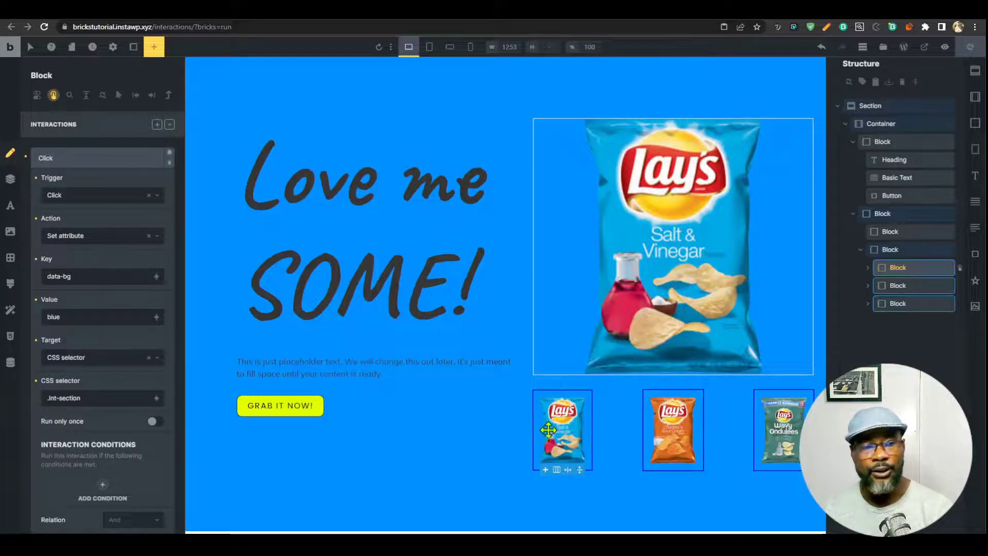
key("F12")
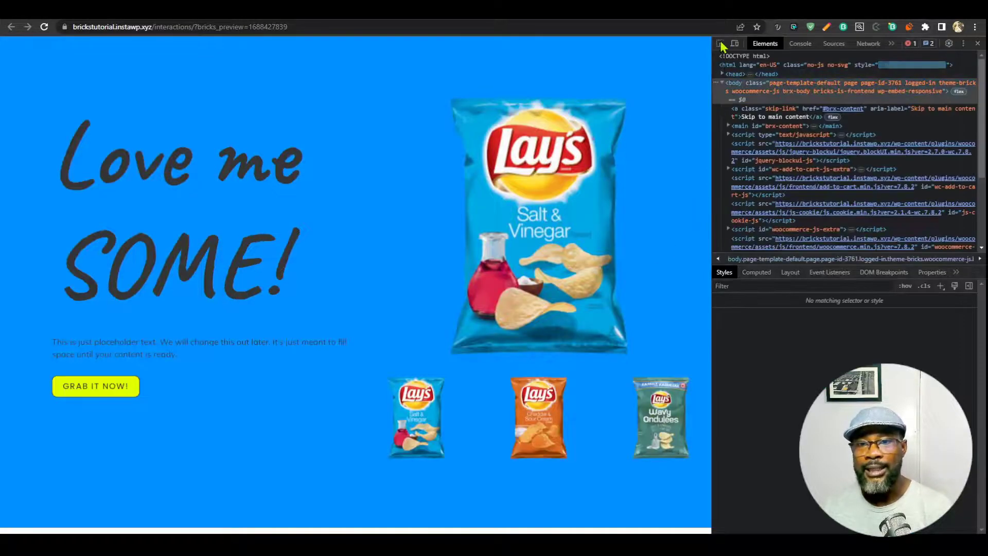
Inspect the blue section in DevTools to confirm data-bg="blue", then close DevTools.
left_click(721, 45)
left_click(688, 52)
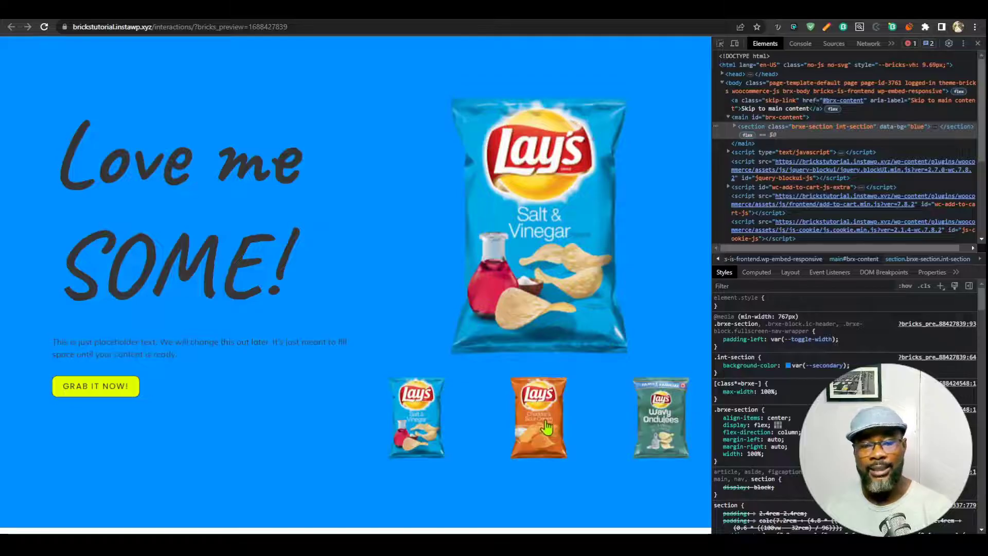
left_click(978, 43)
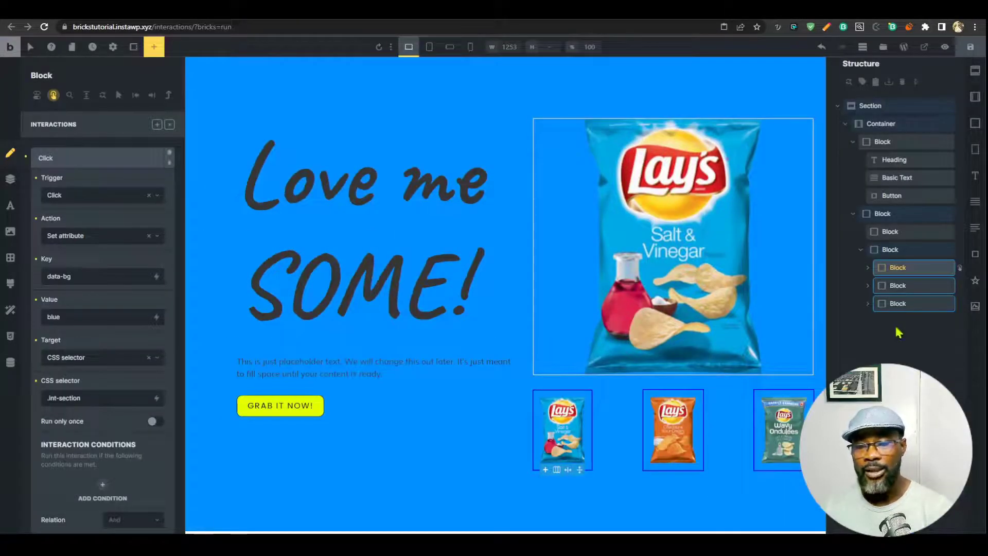
Delete the orange and green thumbnail Blocks and duplicate the first thumbnail twice.
left_click(897, 285)
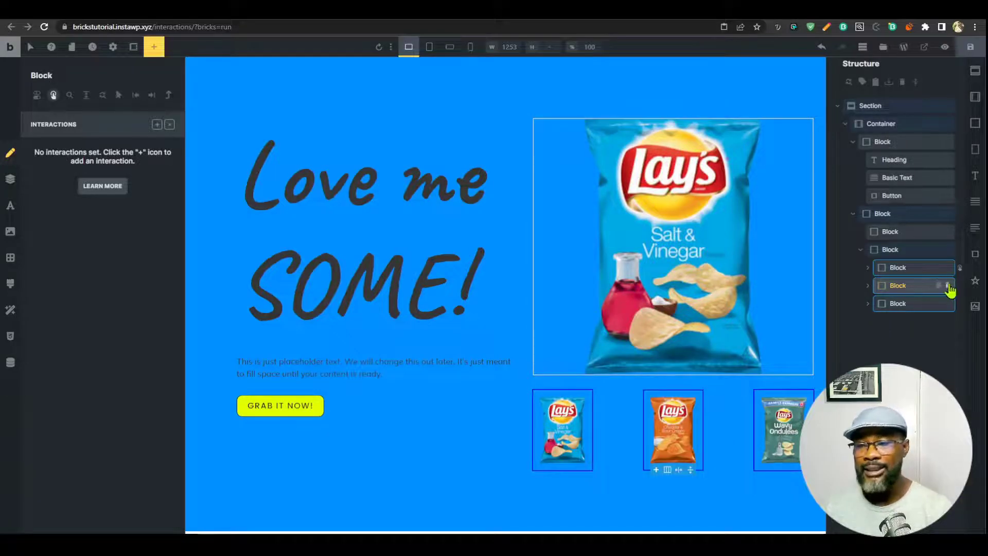
left_click(948, 286)
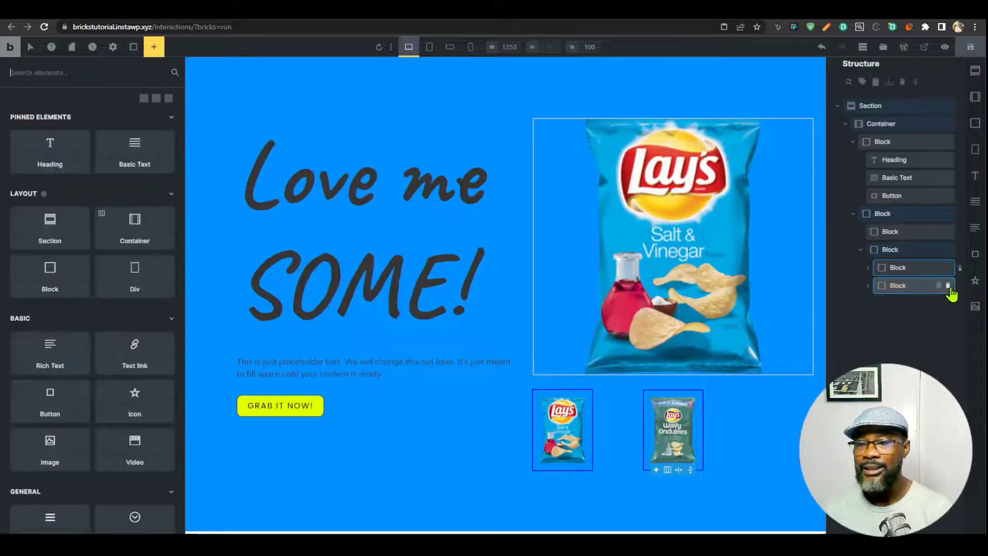
left_click(949, 285)
left_click(939, 268)
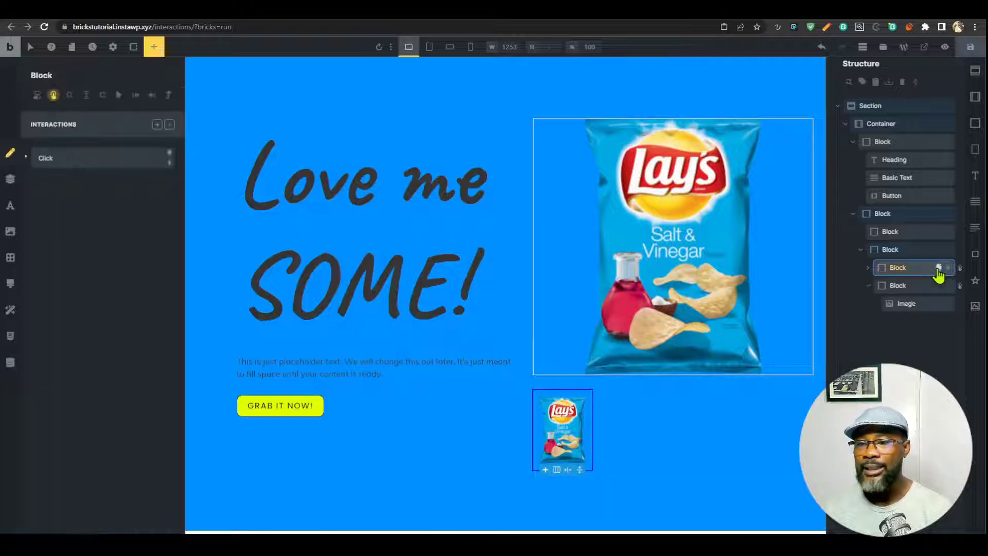
left_click(939, 268)
Swap the copies' images to the orange Cheddar & Sour Cream and green Wavy Ondulees bags.
left_click(868, 285)
left_click(868, 303)
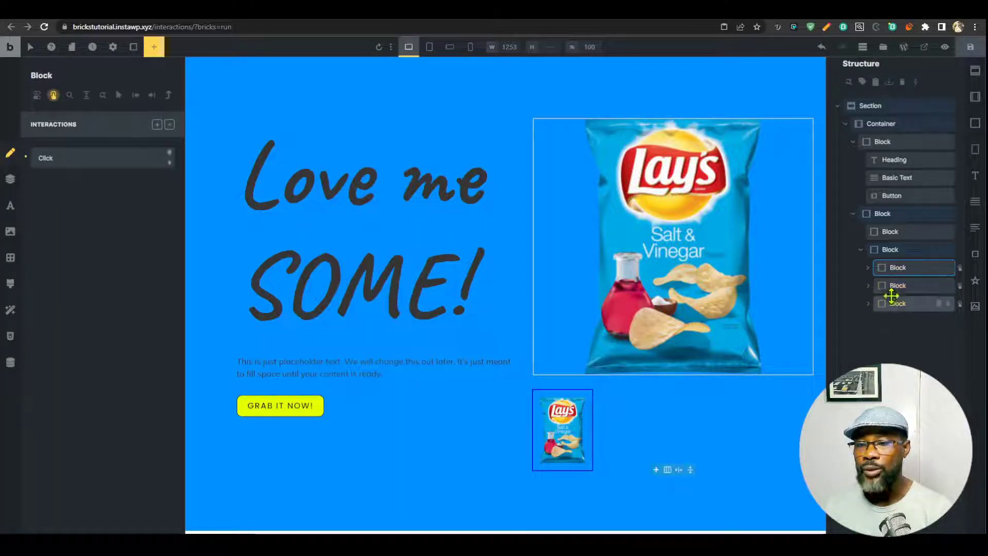
left_click(868, 286)
left_click(905, 303)
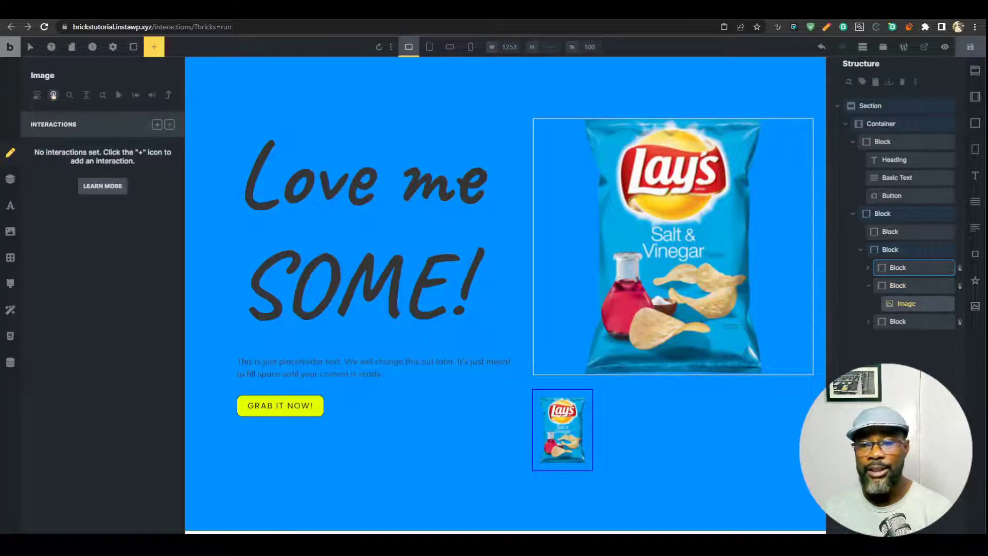
left_click(170, 125)
left_click(163, 193)
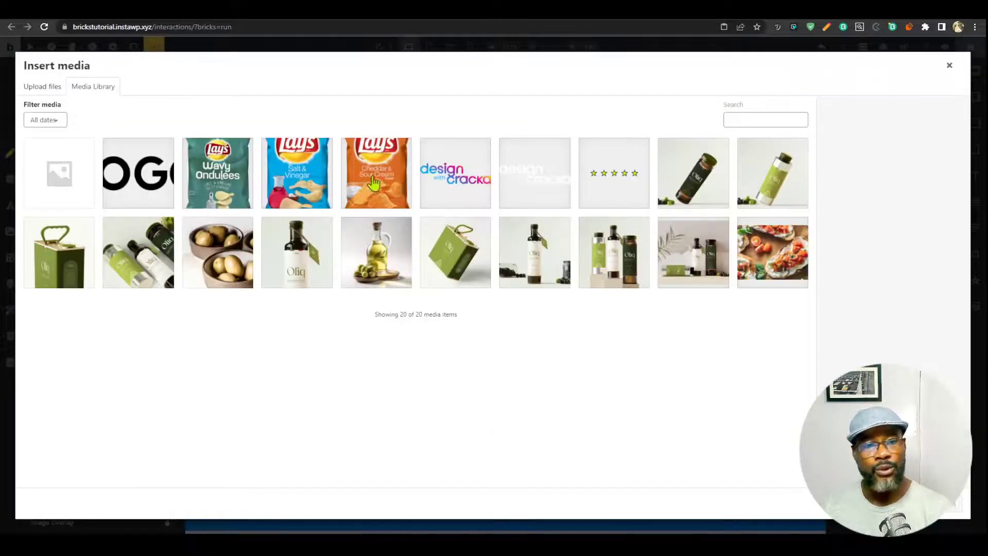
left_click(370, 179)
left_click(944, 509)
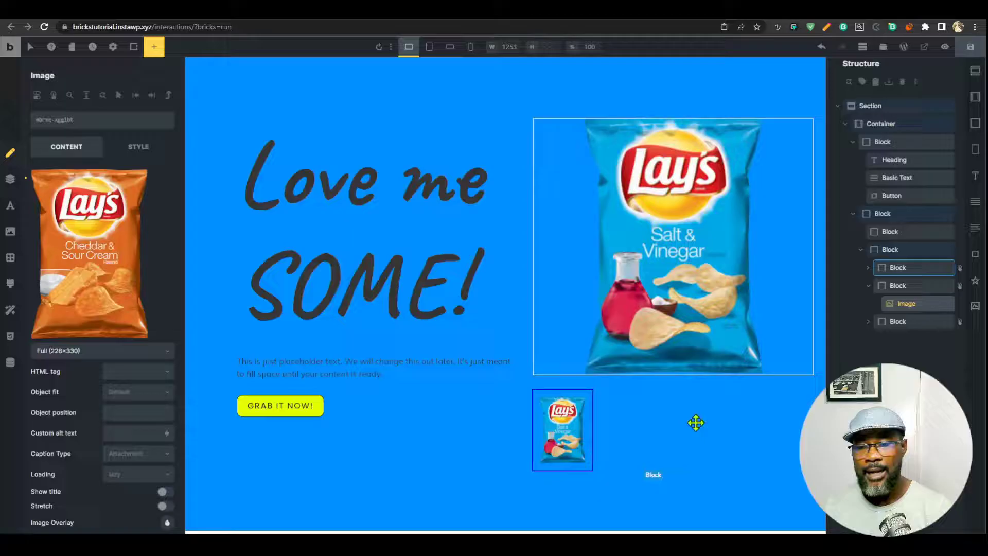
left_click(882, 323)
left_click(913, 345)
left_click(118, 283)
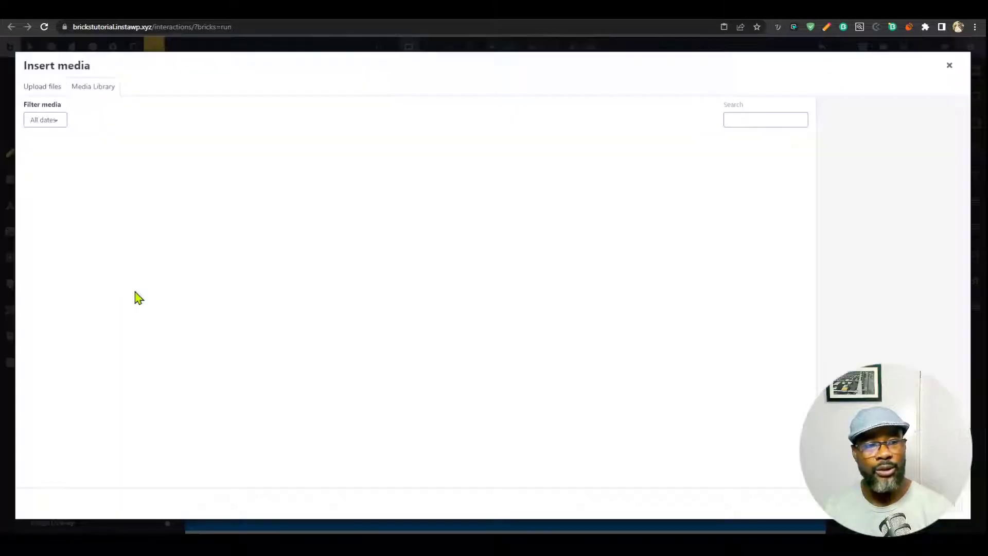
left_click(226, 180)
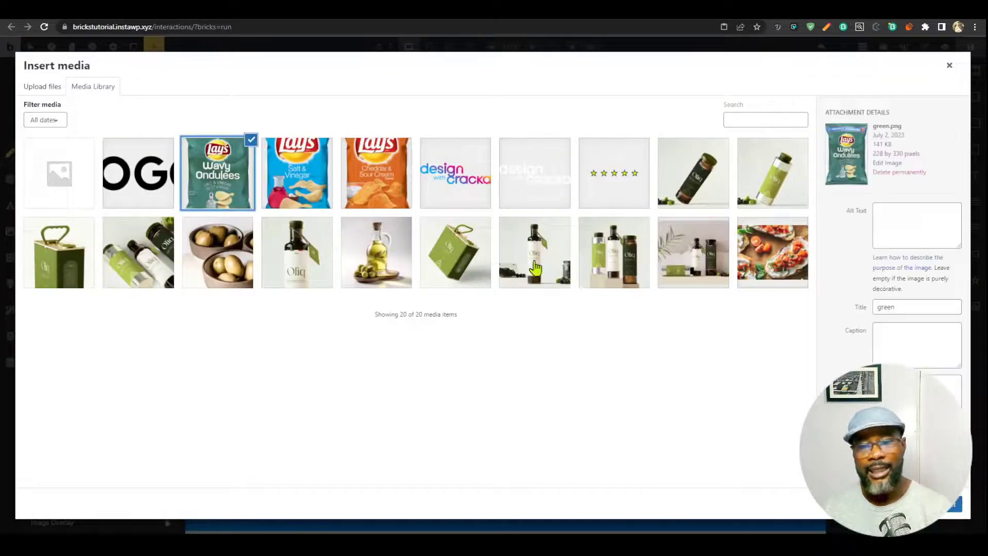
left_click(956, 504)
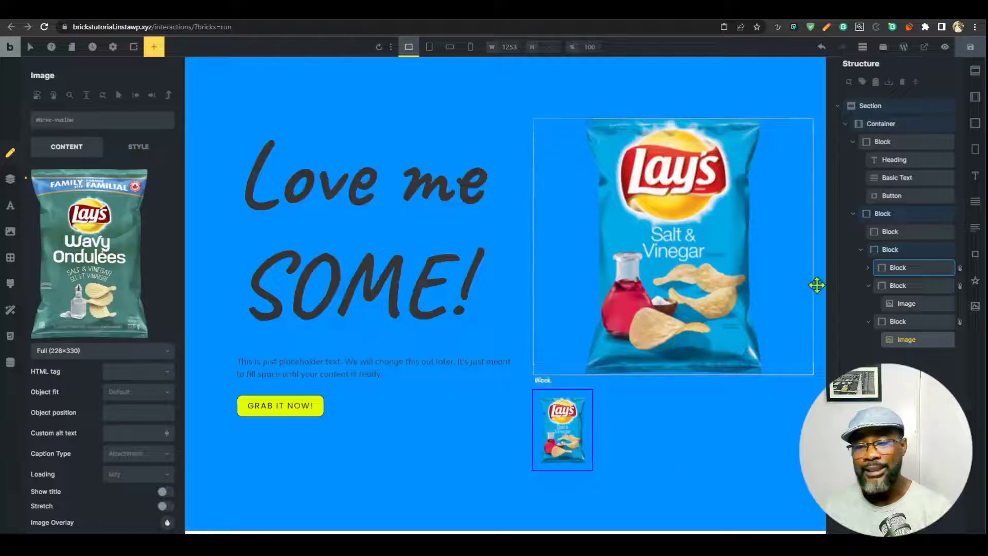
Change the copied interactions' data-bg values to orange and green, then save.
left_click(959, 285)
left_click(146, 156)
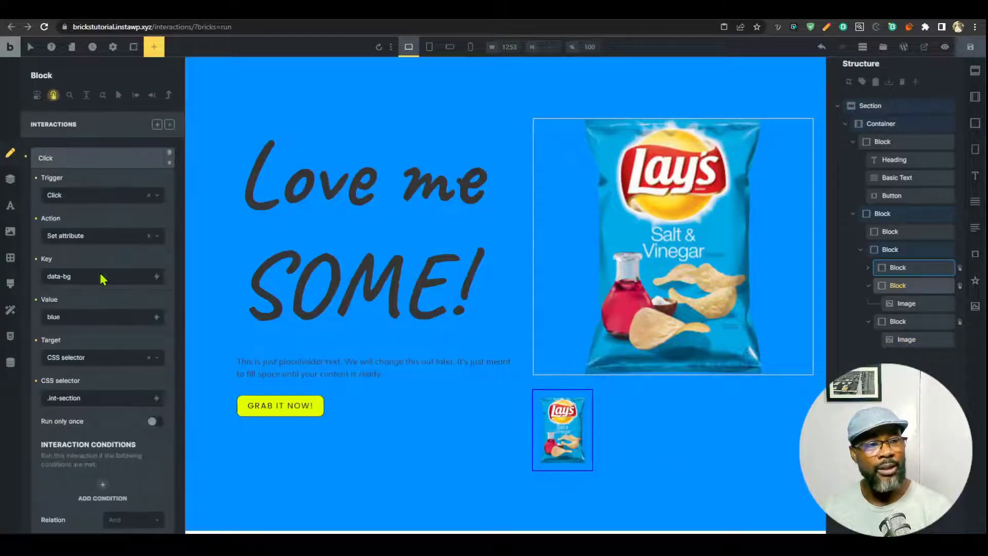
double_click(71, 316)
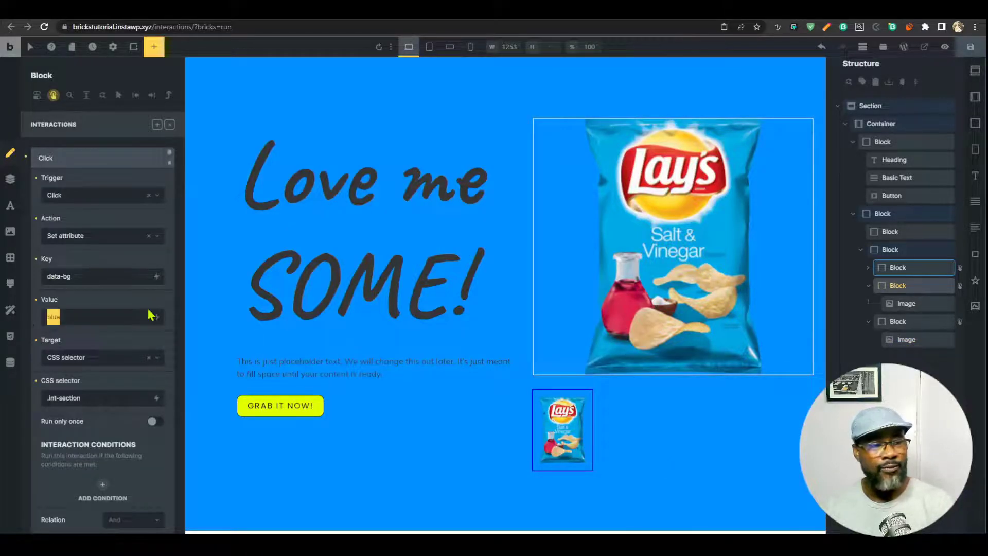
type("ora")
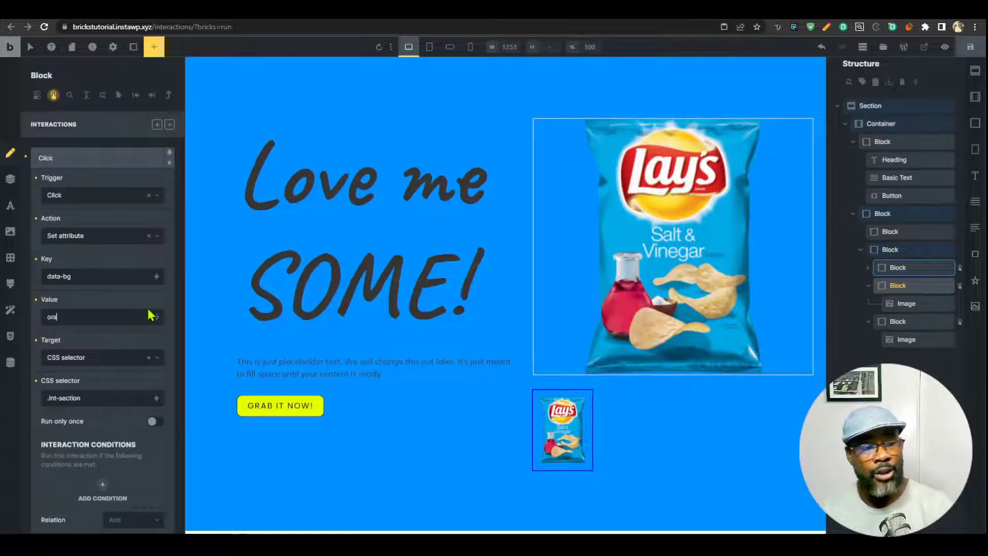
type("nge")
left_click(915, 320)
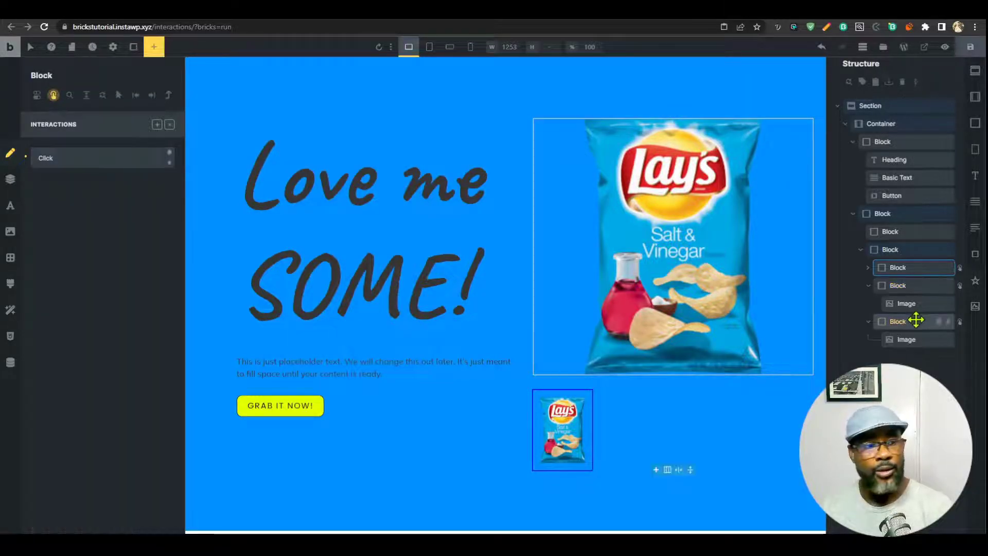
left_click(140, 164)
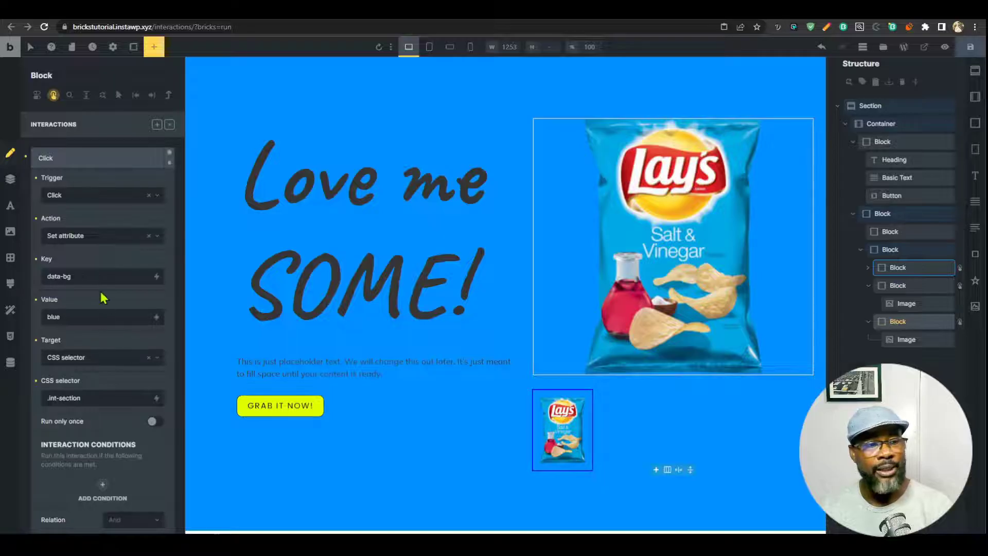
double_click(95, 316)
type("green")
left_click(973, 49)
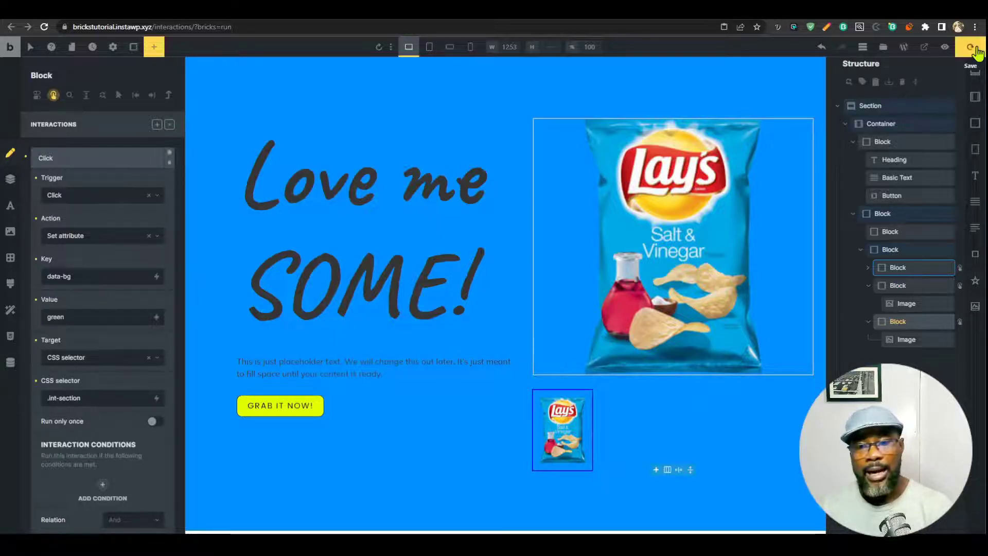
Open DevTools on the preview and click the blue, orange and green thumbnails to watch data-bg change.
left_click(770, 11)
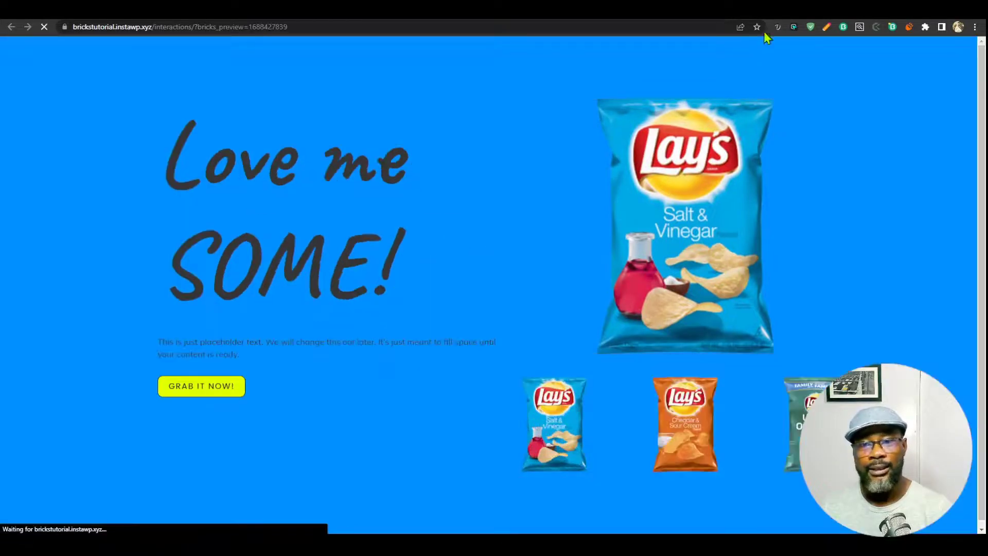
key("F12")
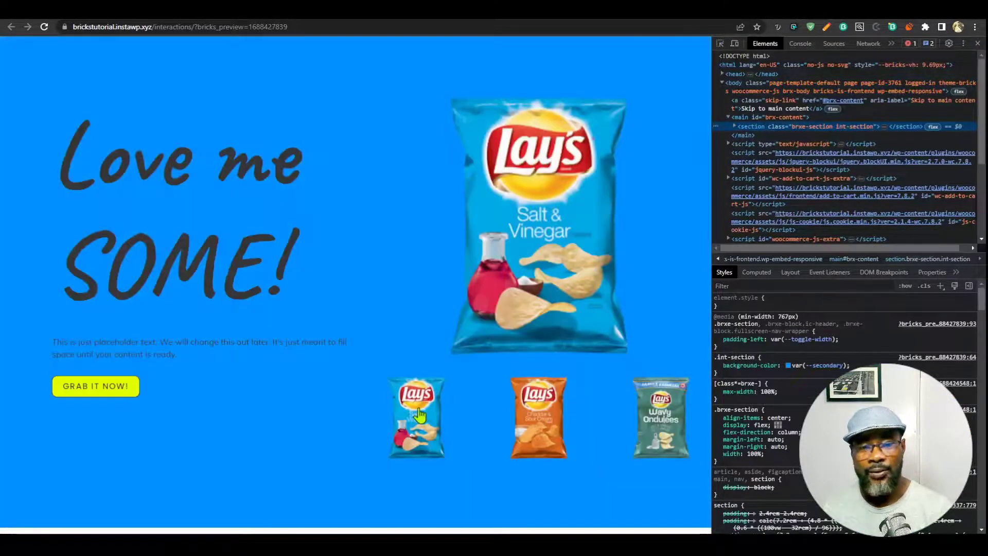
left_click(420, 415)
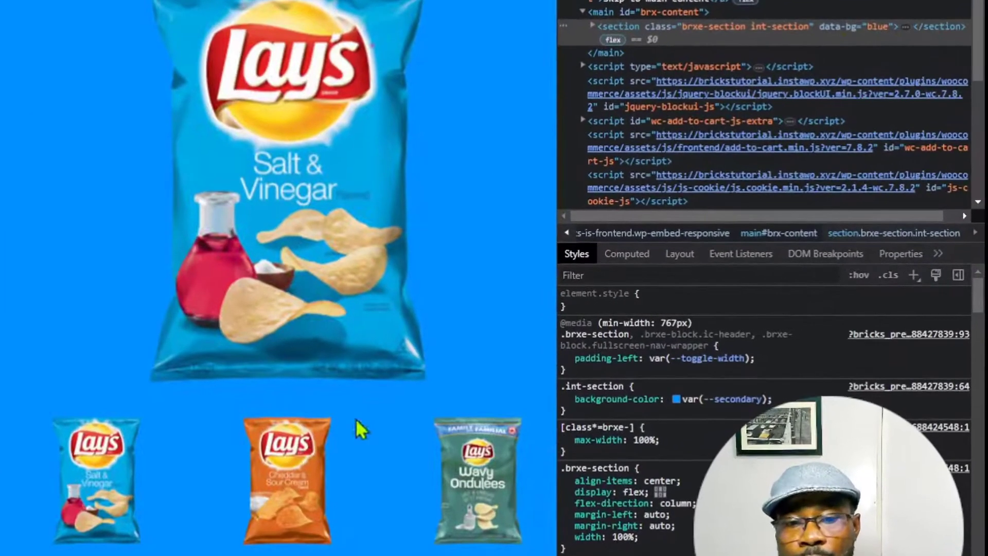
left_click(538, 411)
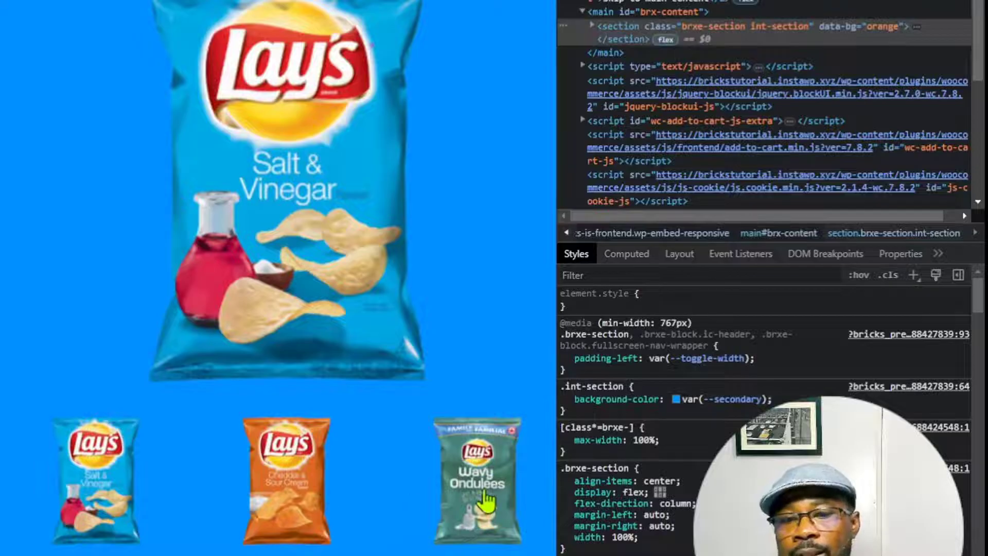
left_click(484, 502)
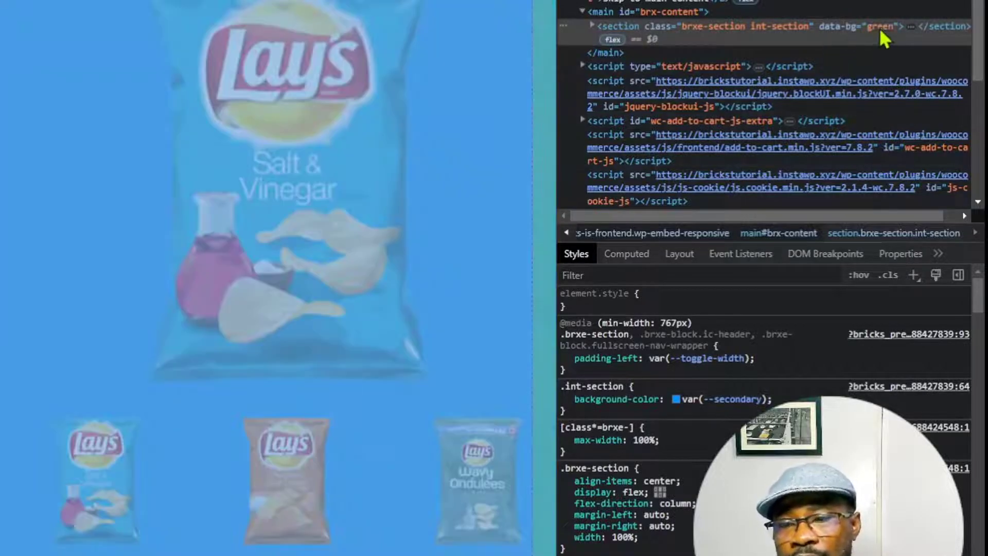
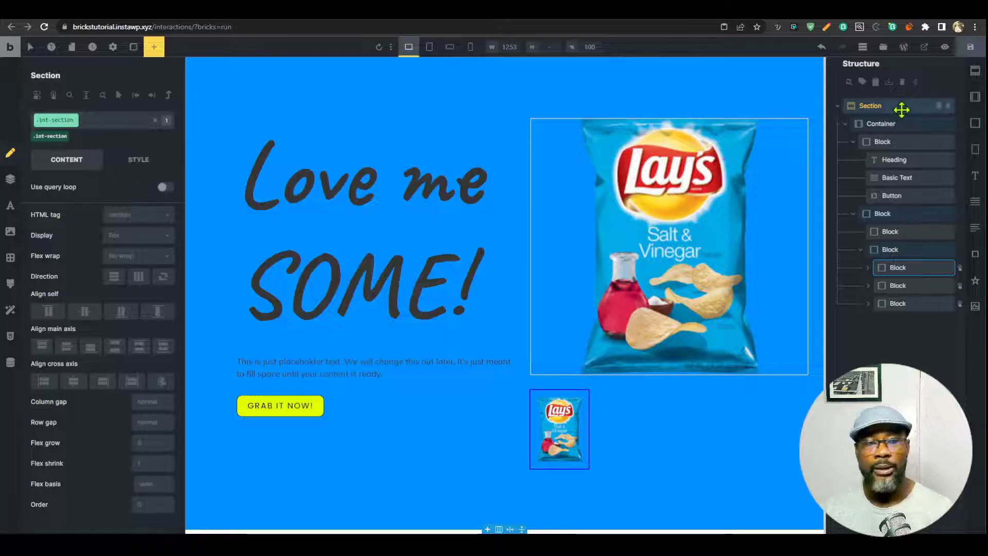
Start the section's custom CSS with a root[data-bg="blue"] rule using the secondary colour background.
left_click(146, 164)
scroll(116, 383, "down", 4)
left_click(120, 376)
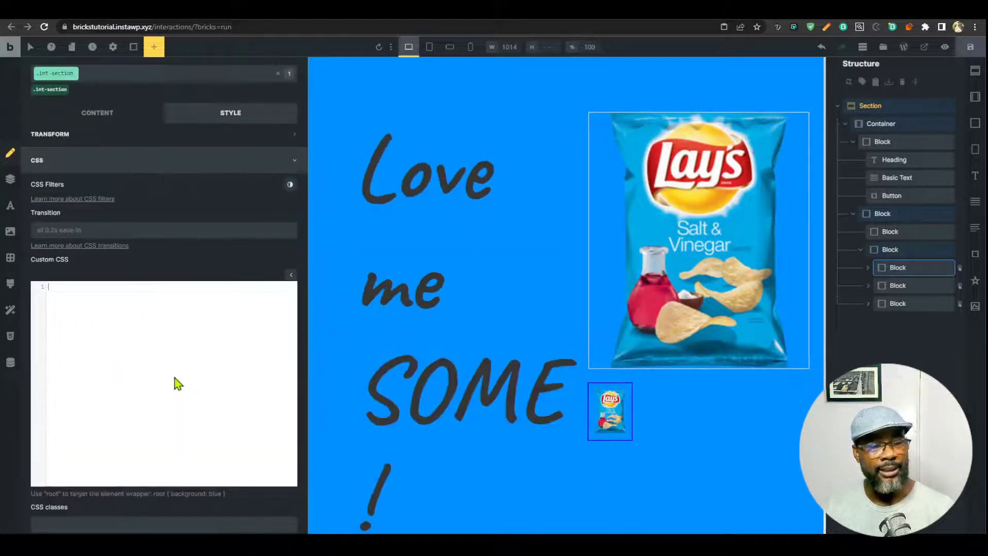
type("root")
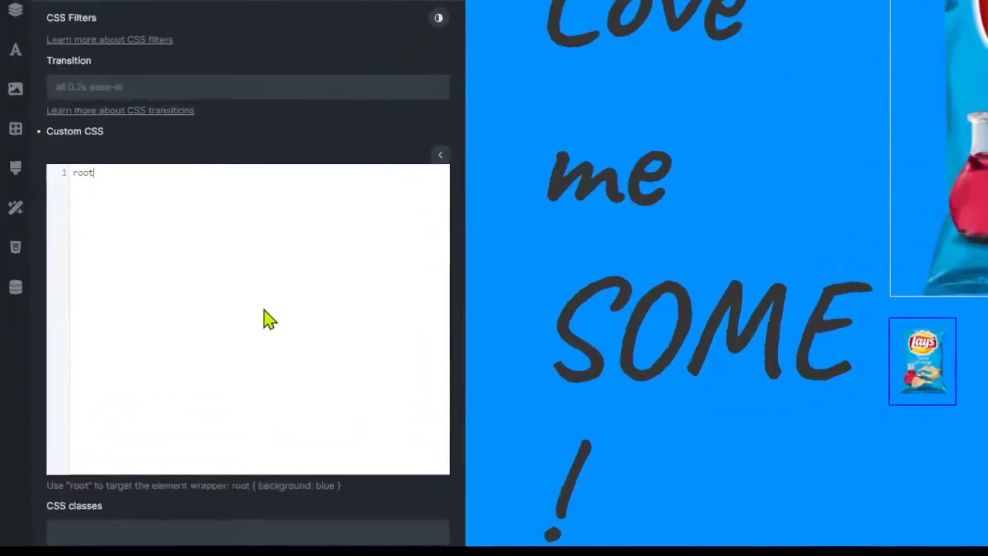
type("{")
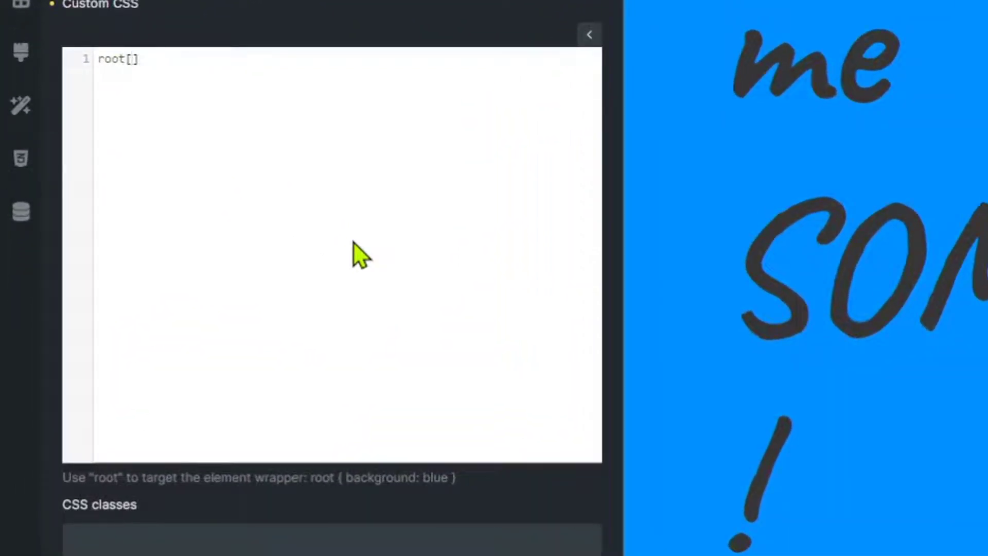
type("data-bg=\"lbu")
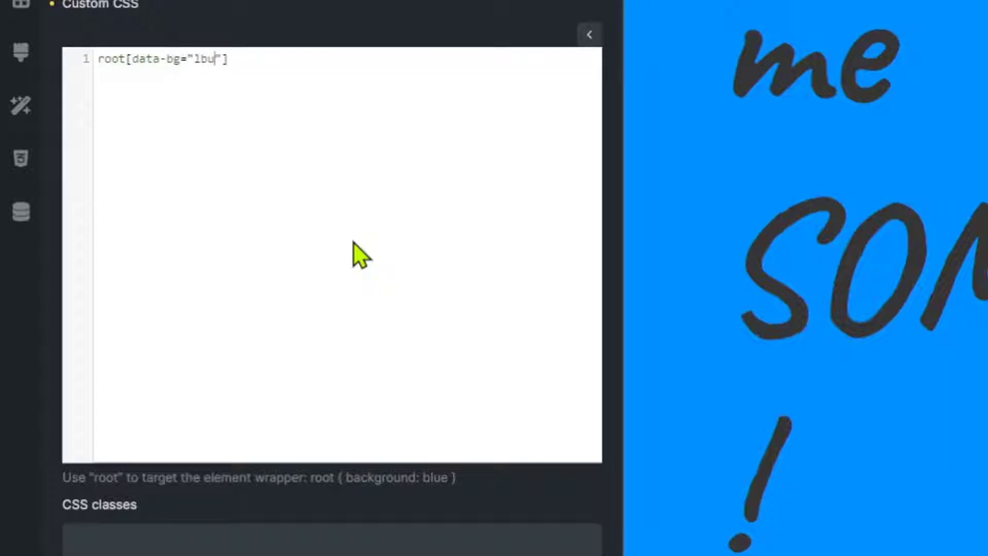
key("BackSpace")
type("lue\"]{  background:")
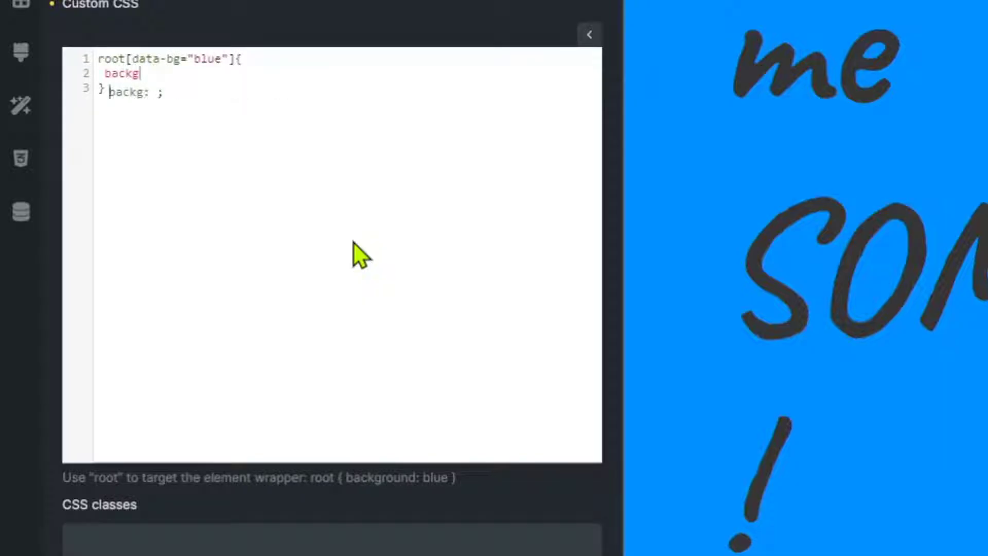
type("  --secondary")
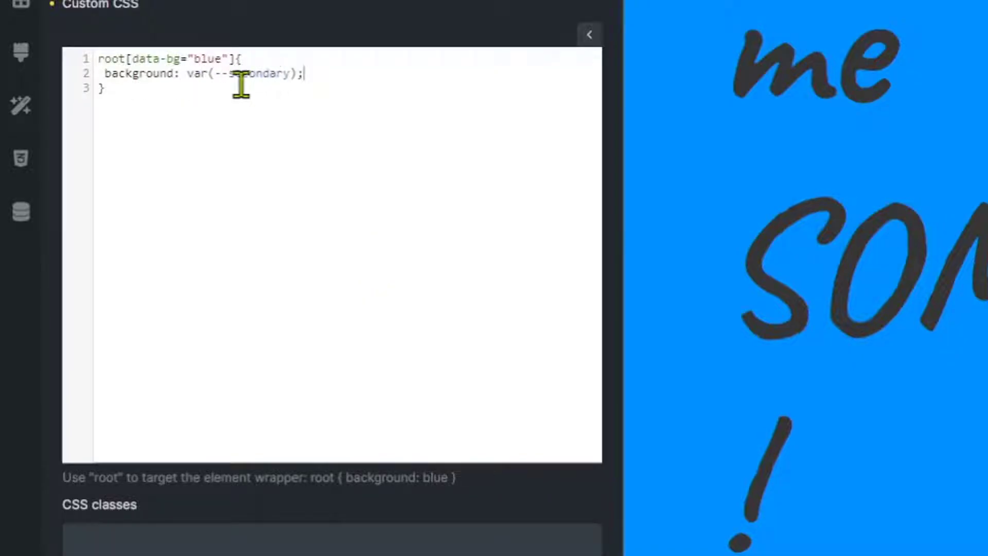
Duplicate the blue rule as an orange rule with the accent colour background.
left_click_drag(241, 85, 41, 43)
key("ctrl+c")
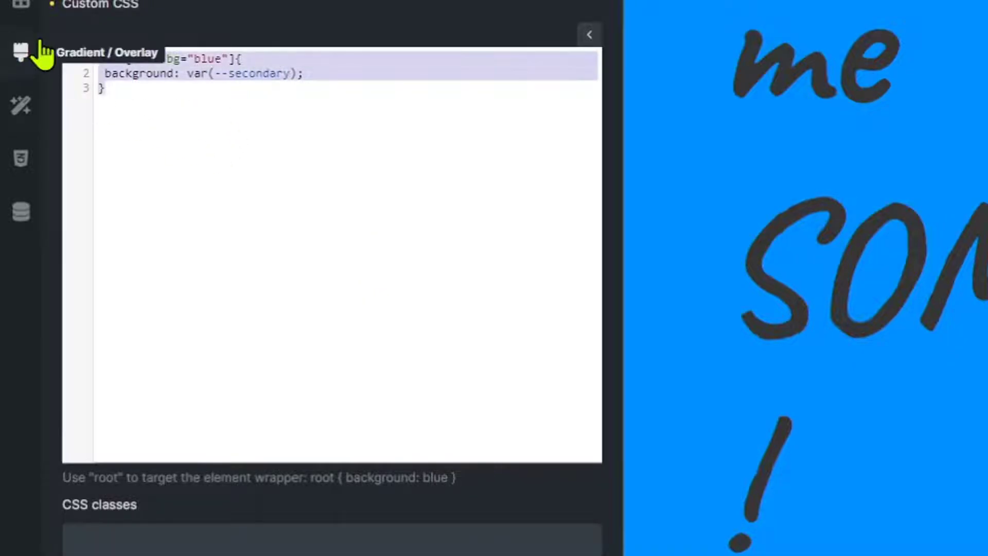
left_click(175, 91)
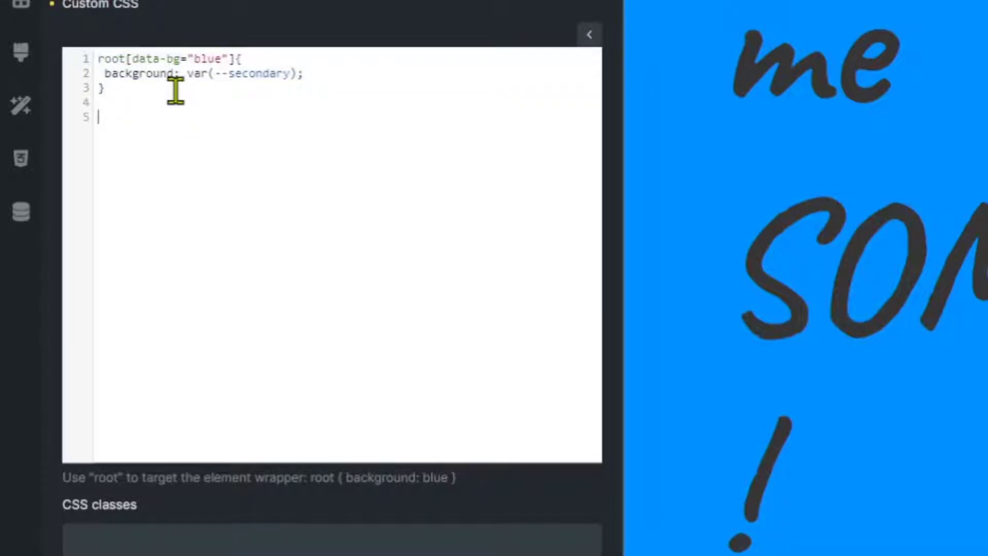
key("ctrl+v")
double_click(208, 118)
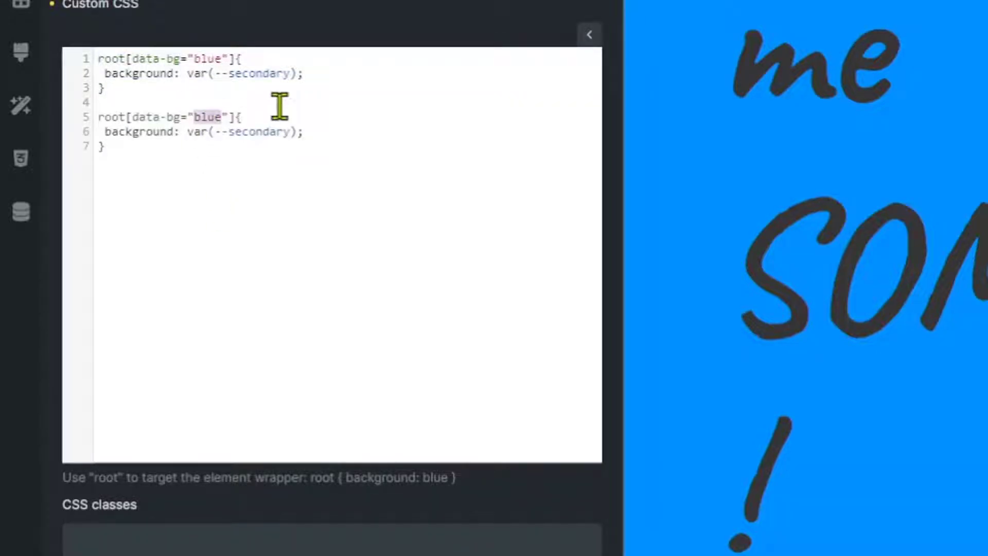
type("ornage")
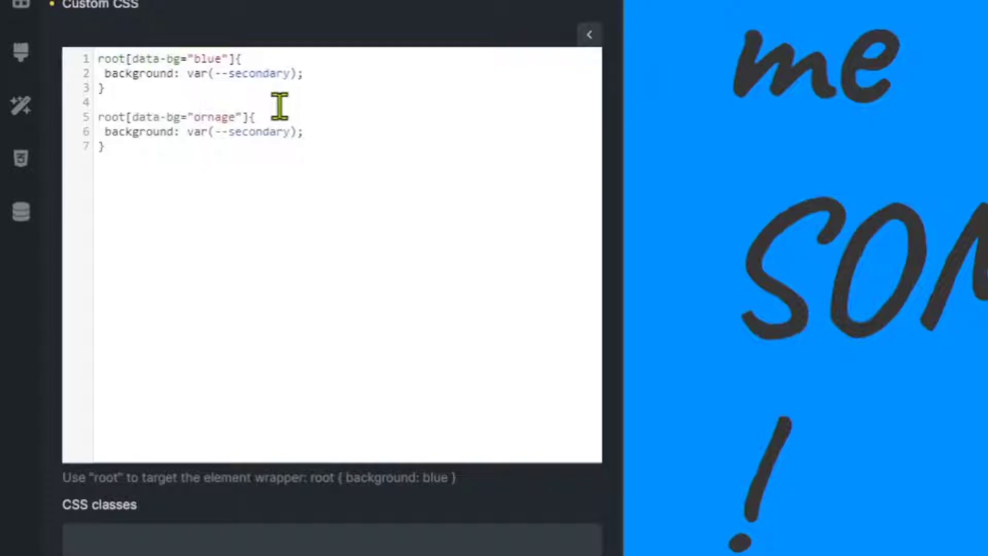
key("BackSpace")
key("BackSpace")
key("BackSpace")
type("ange")
double_click(242, 132)
type("accent")
Duplicate the orange rule as a green rule with the primary-medium colour background.
left_click_drag(106, 146, 76, 118)
left_click(133, 149)
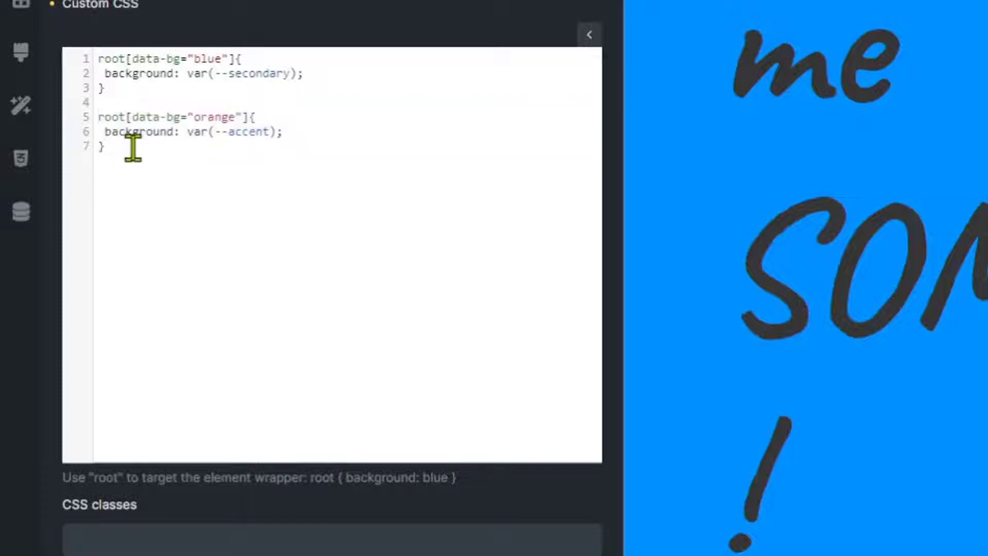
key("Return")
key("Return")
type("root[data-bg=\"orange\"]{  background: var(--accent); }")
double_click(211, 176)
type("g")
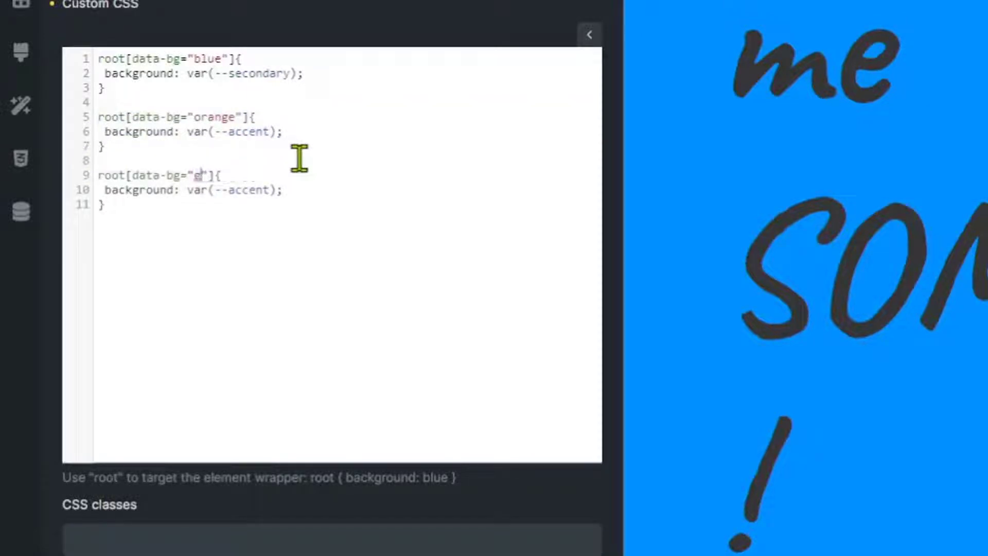
type("reen")
double_click(247, 190)
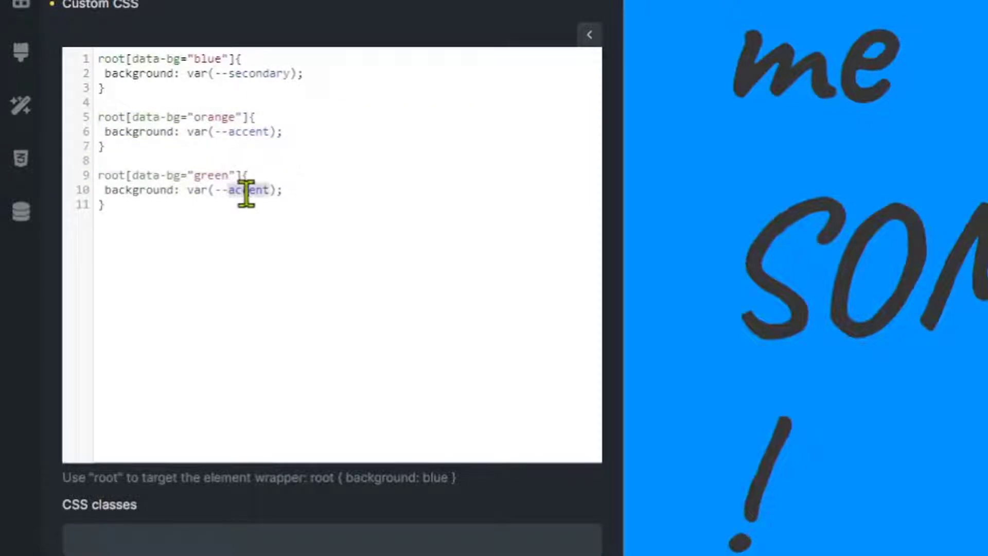
type("primary-medium")
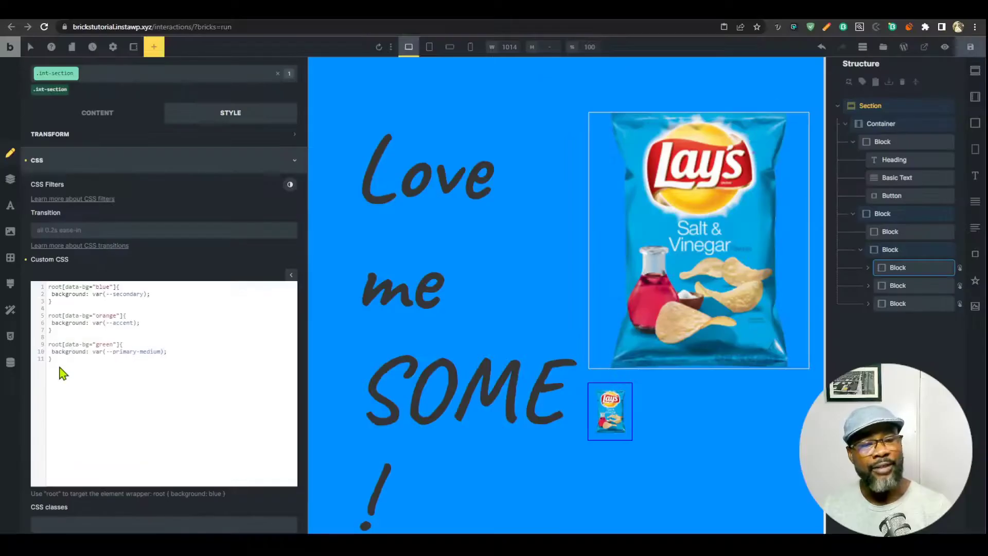
Review the blue, orange and green rules and save the page.
mouse_move(52, 358)
left_mouse_down()
mouse_move(41, 312)
mouse_move(44, 358)
left_mouse_up()
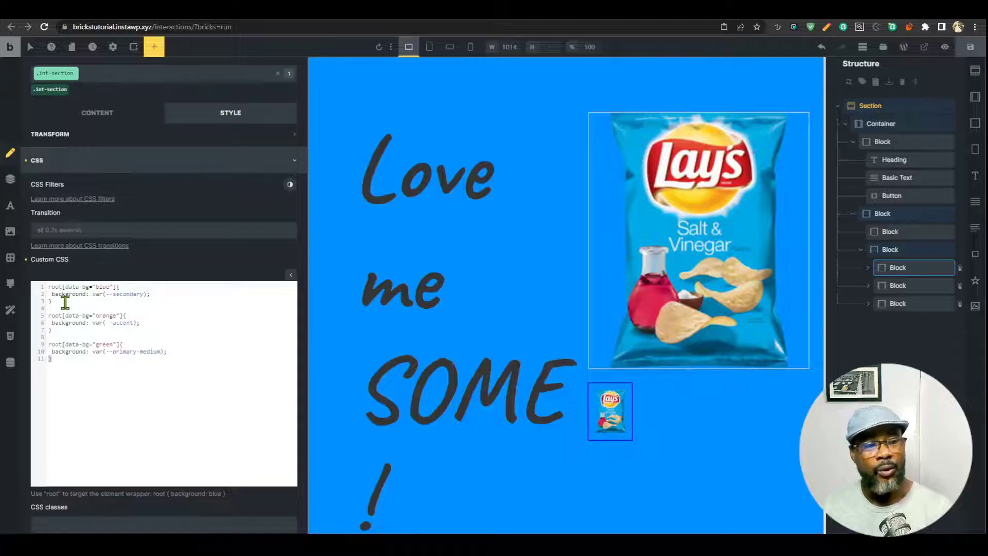
left_click_drag(61, 300, 53, 290)
left_click(112, 288)
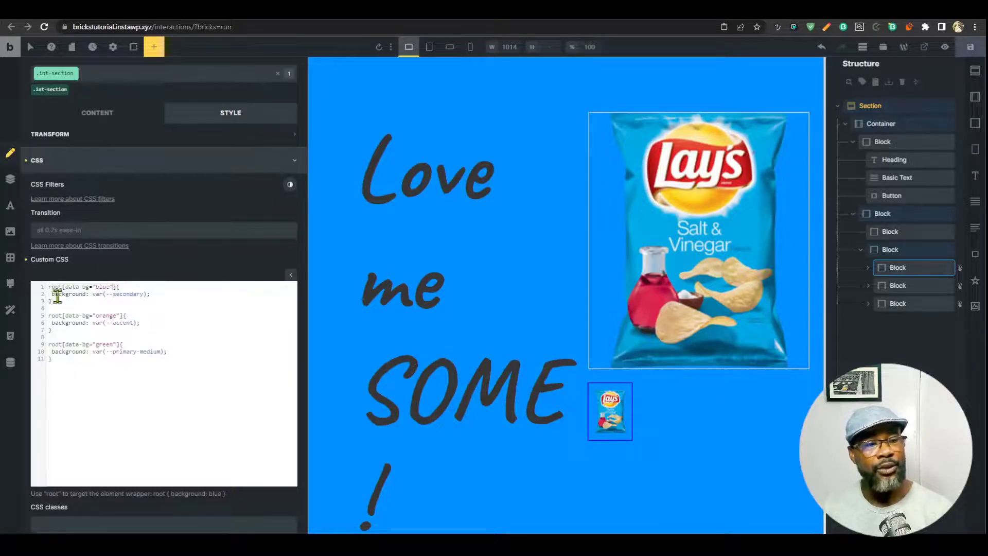
left_click_drag(151, 294, 88, 294)
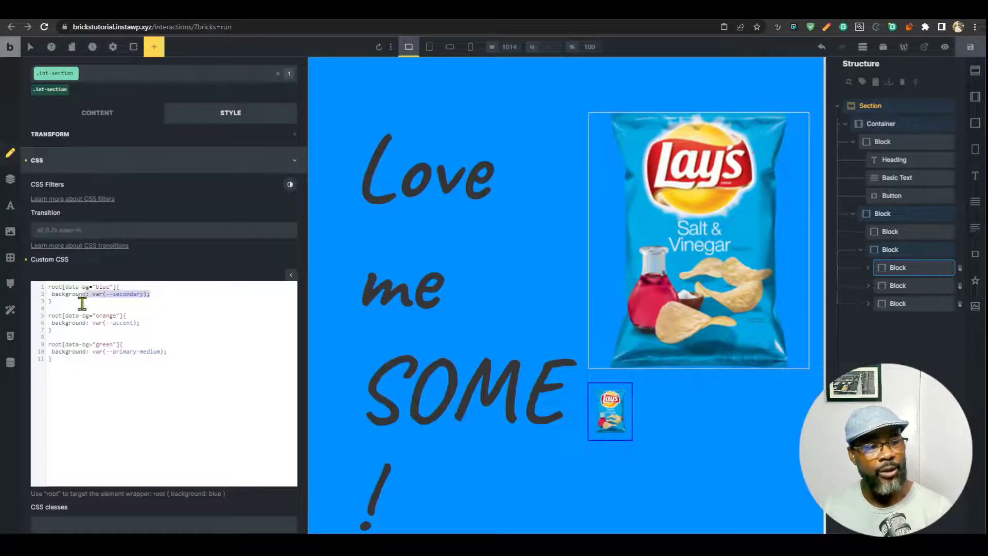
left_click_drag(49, 336, 44, 316)
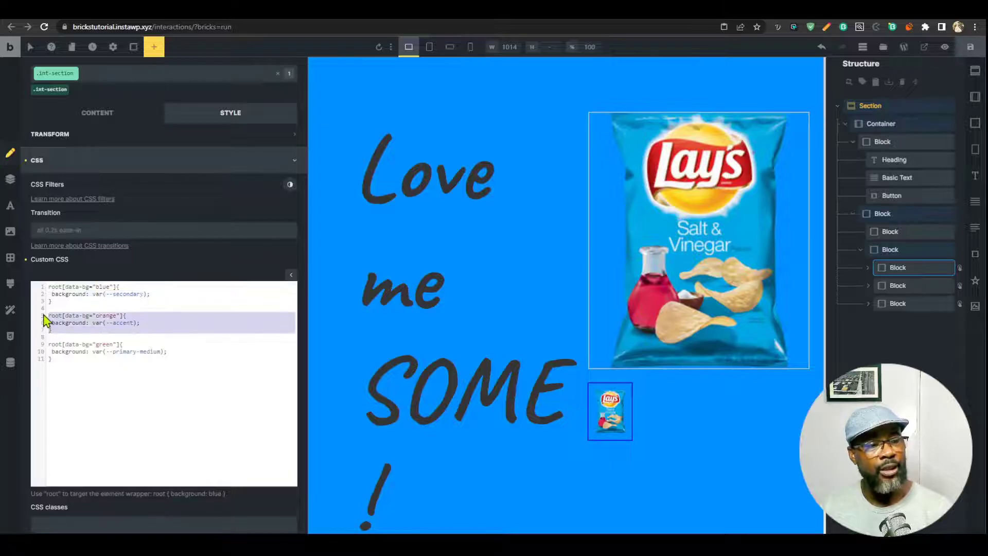
left_click(76, 335)
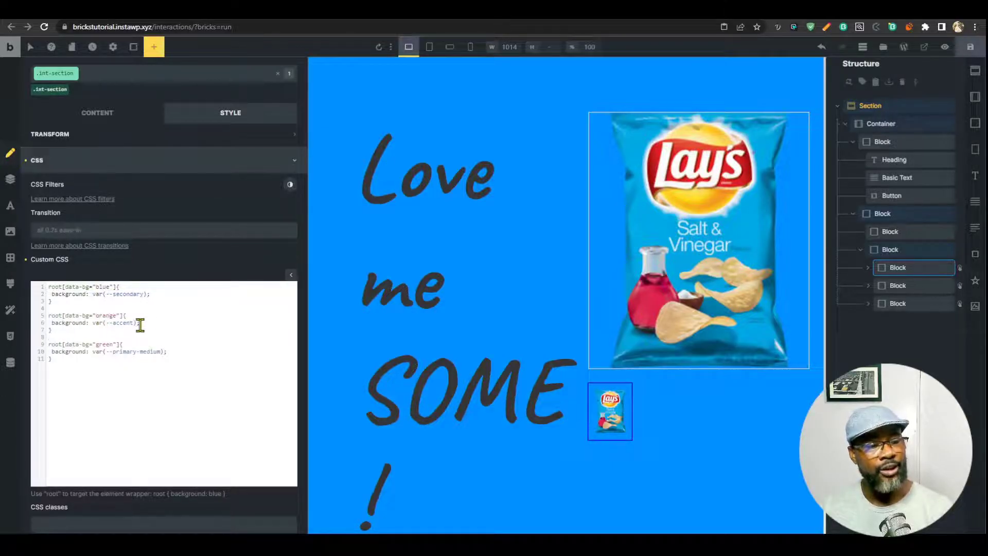
left_click_drag(49, 344, 156, 360)
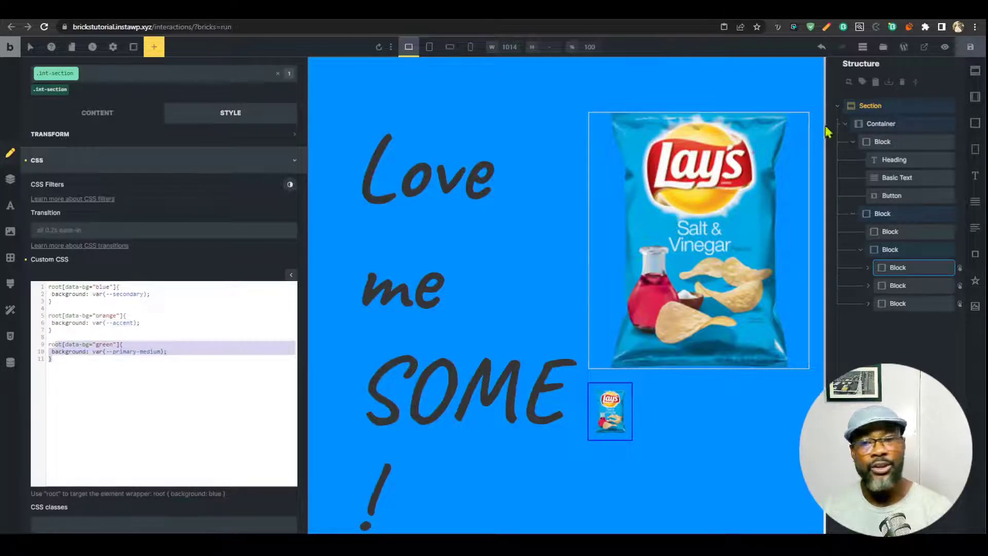
left_click(970, 46)
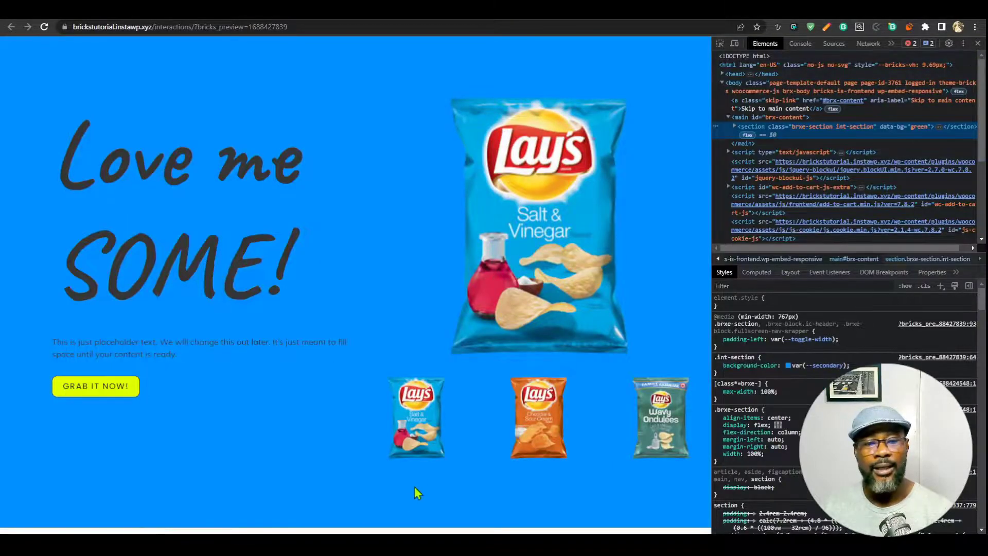
left_click(416, 433)
left_click(539, 425)
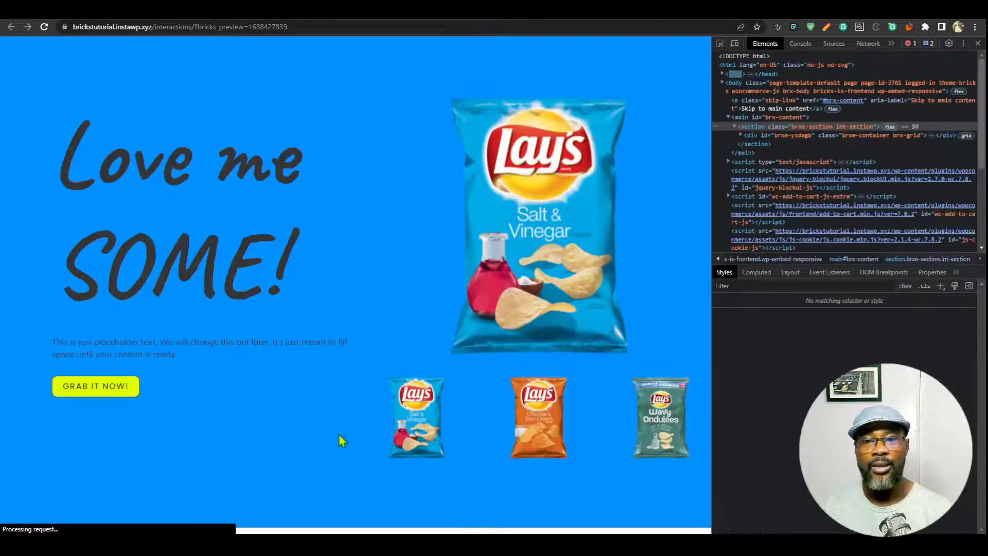
left_click(540, 420)
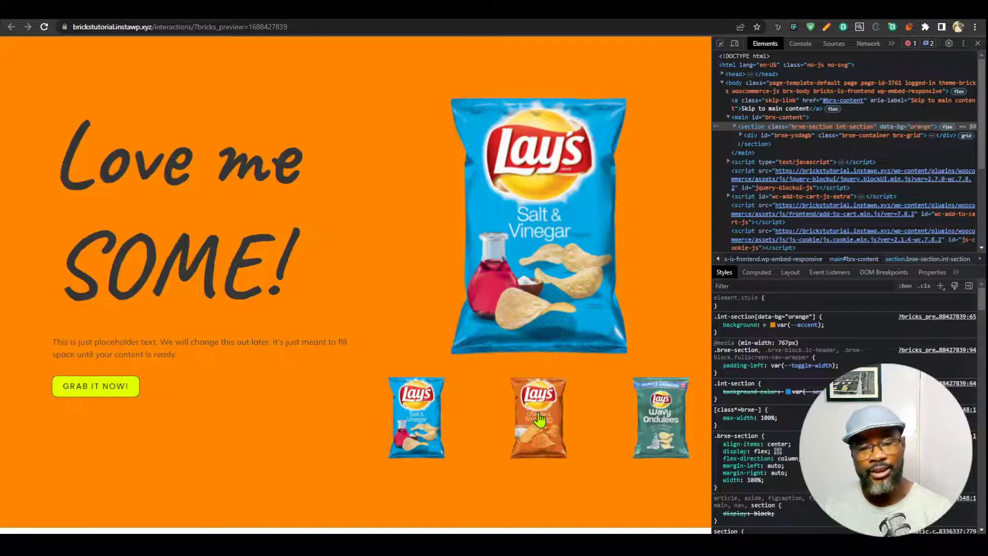
left_click(655, 434)
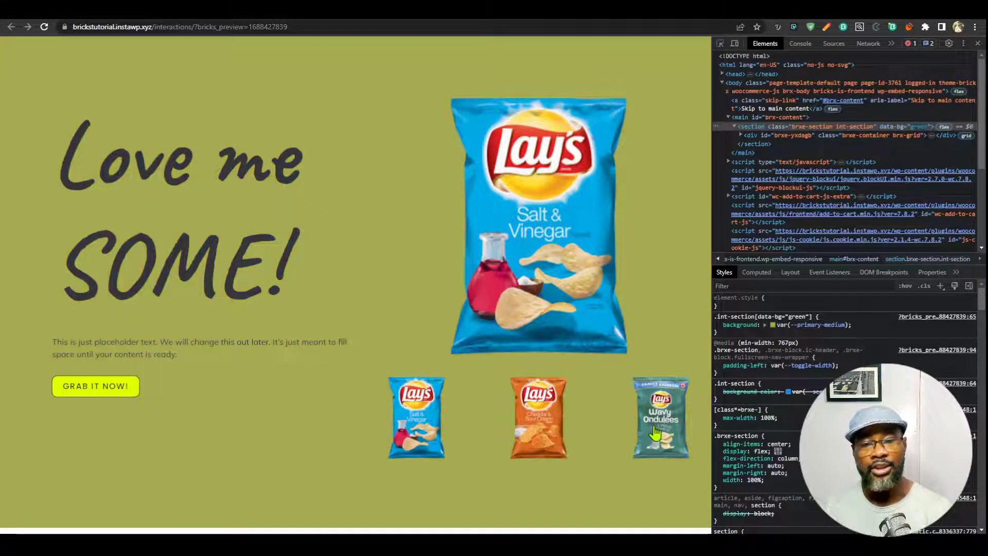
left_click(421, 414)
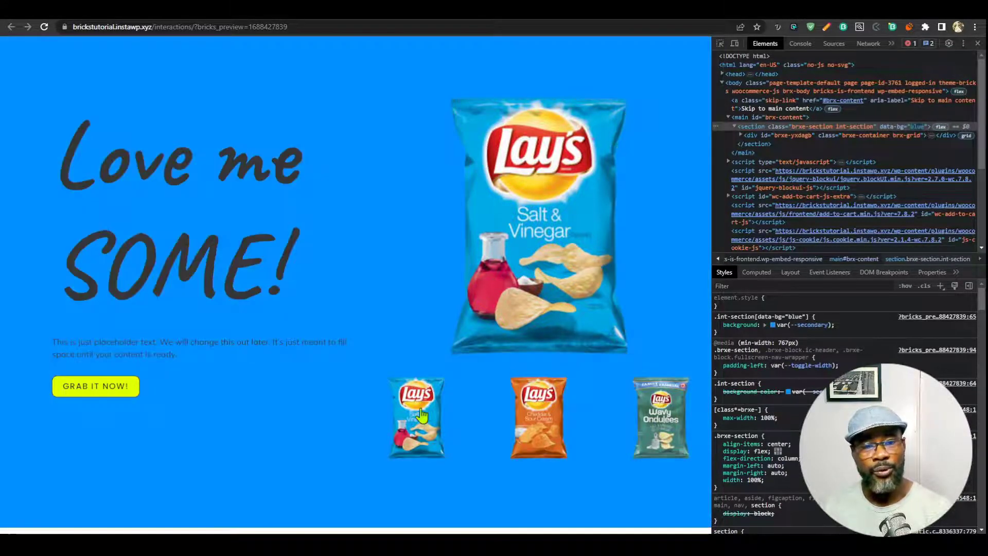
left_click(530, 423)
left_click(664, 419)
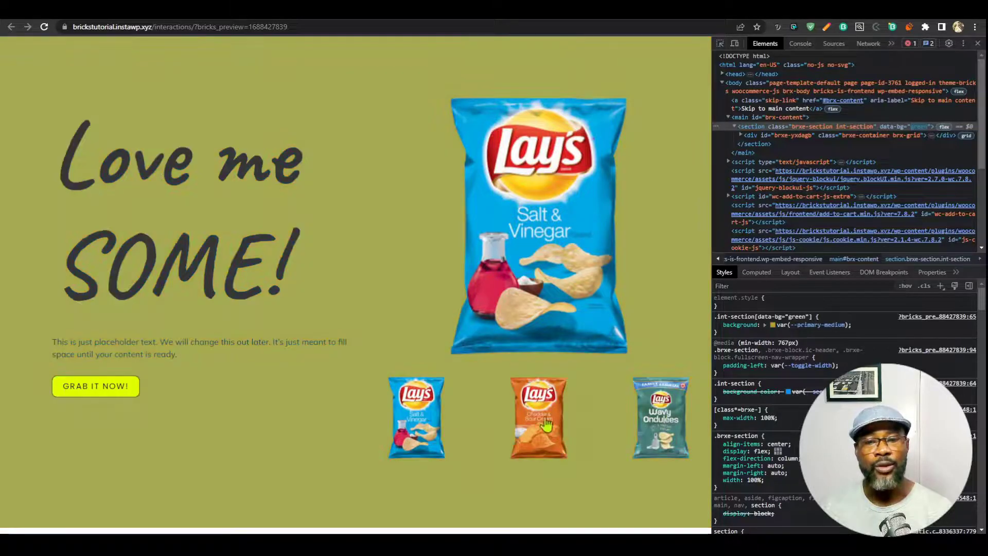
left_click(546, 425)
left_click(420, 427)
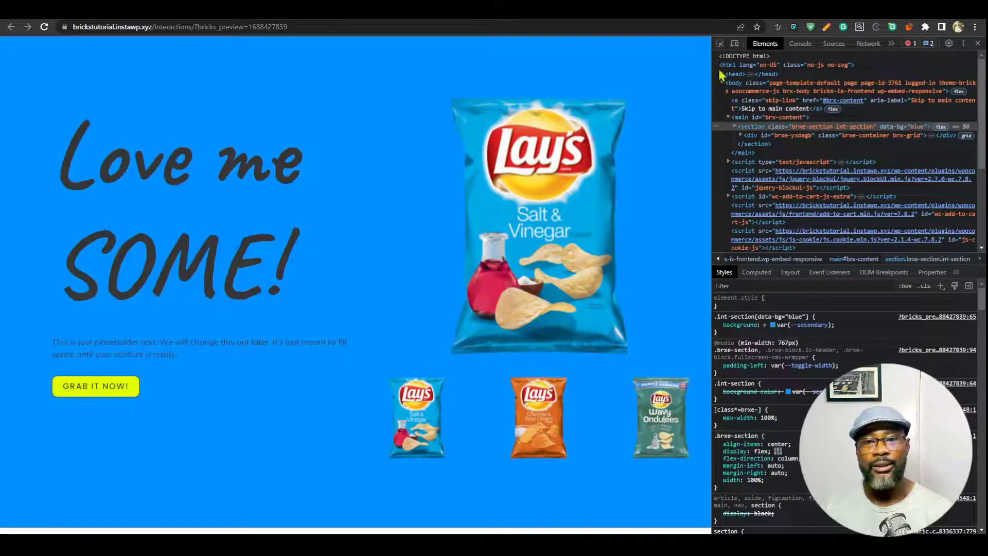
left_click(646, 433)
left_click(538, 424)
left_click(430, 424)
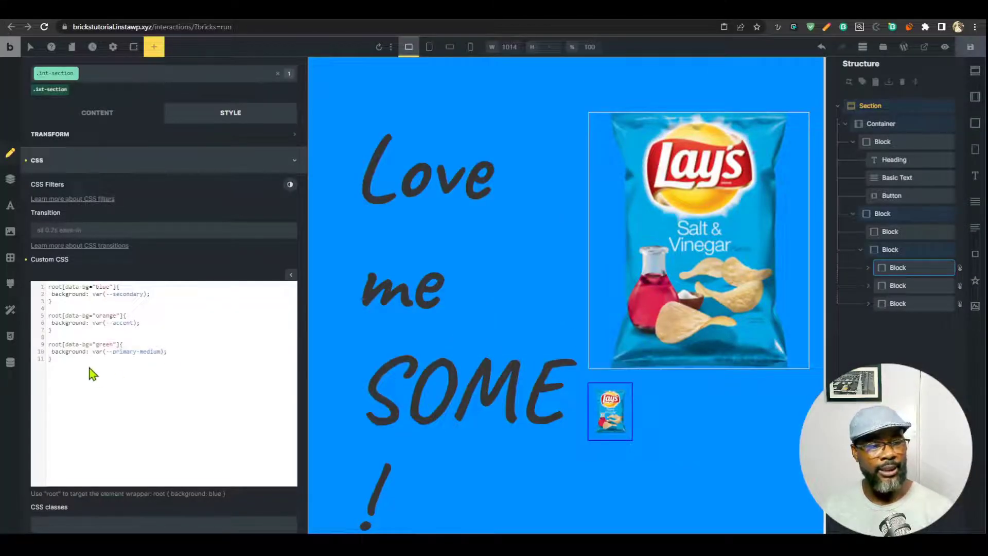
Add a root rule with transition: 0.4s 0.2s below the green rule and reload the preview.
left_click(92, 375)
key("Return")
key("Return")
type("root{")
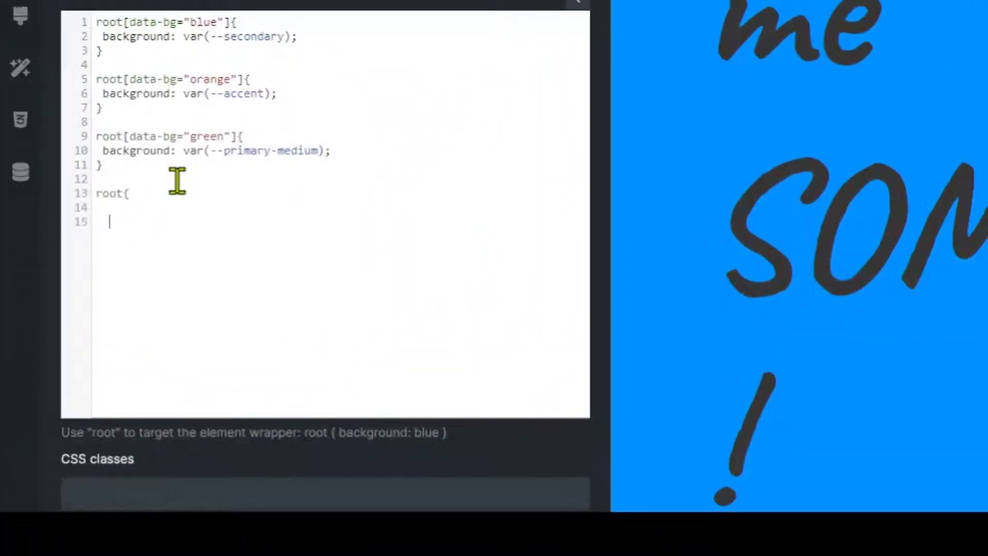
type("transition")
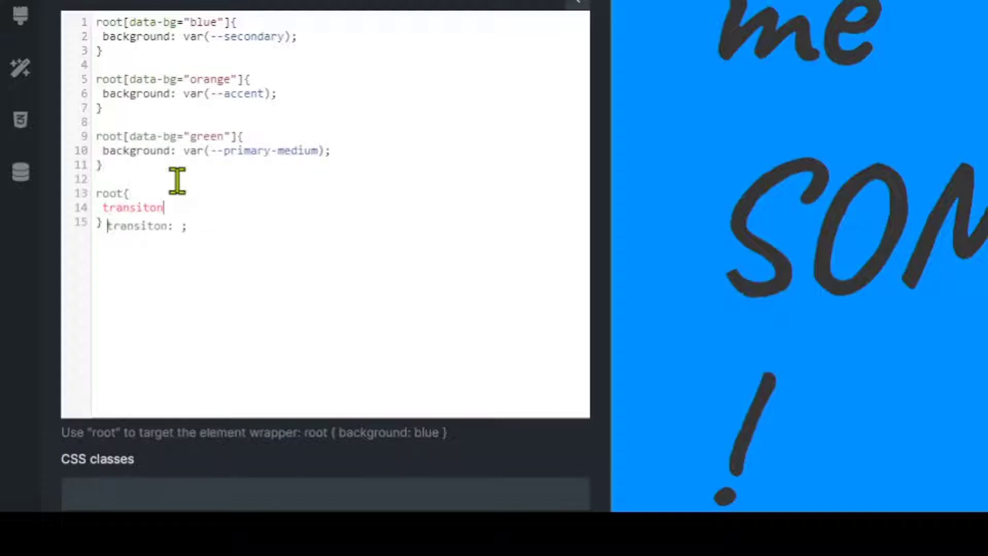
key("BackSpace")
key("BackSpace")
key("BackSpace")
type("ion")
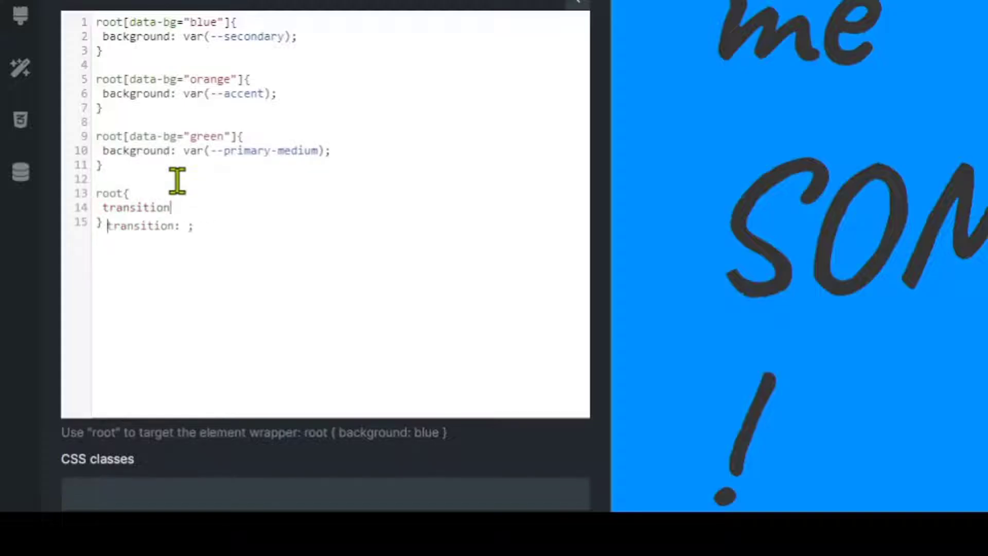
type(": 0.4s 0.2s")
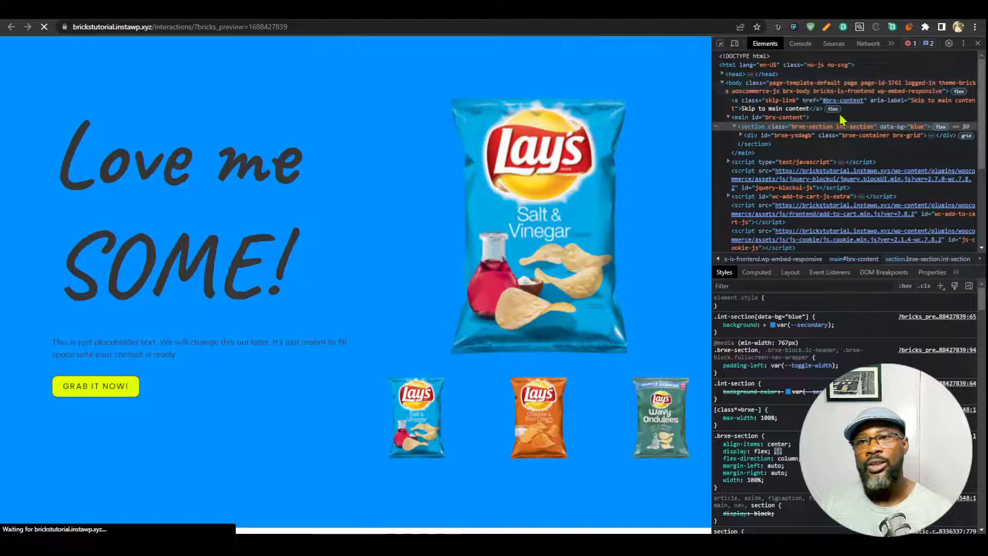
key("ctrl+r")
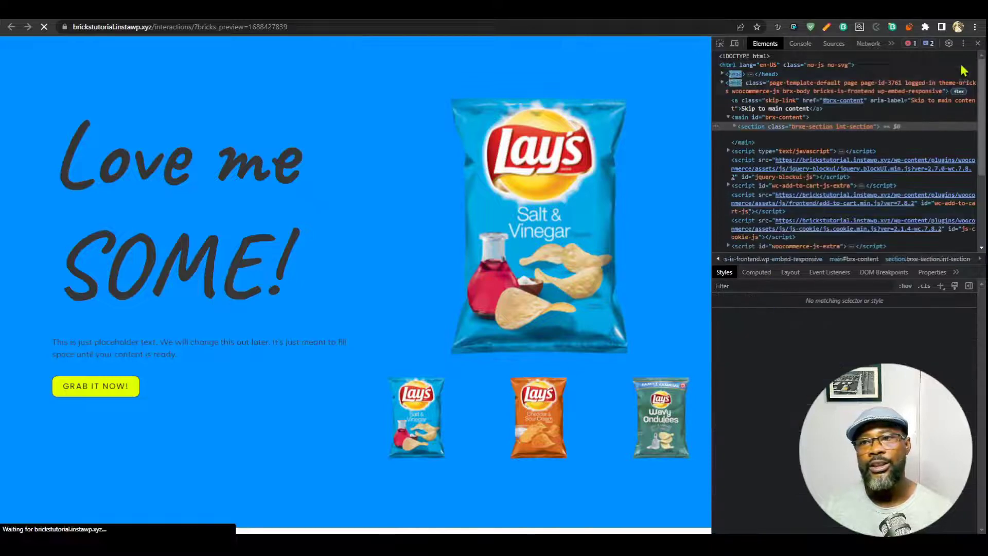
With DevTools closed, use the Cheddar and Salt & Vinegar thumbnails to switch the background orange and blue.
key("F12")
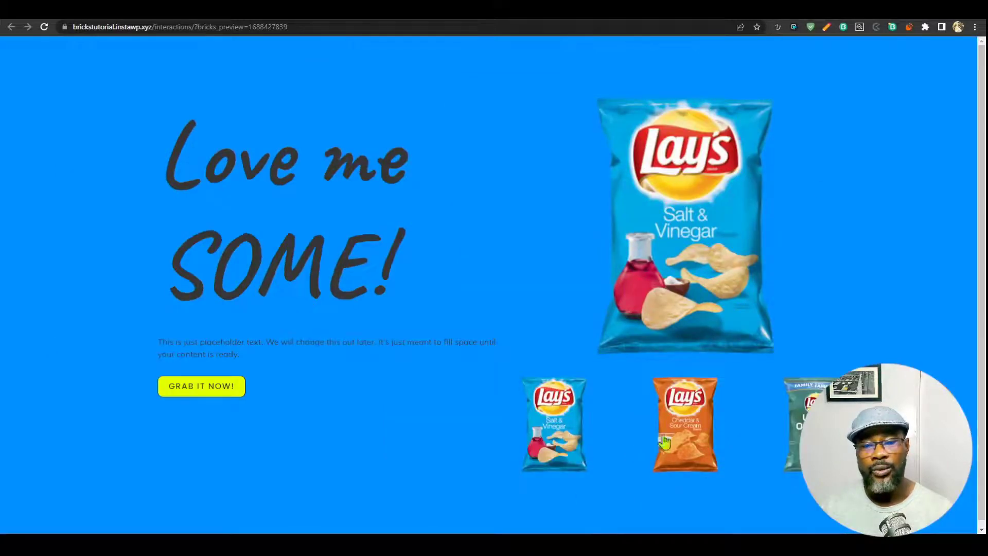
mouse_move(678, 438)
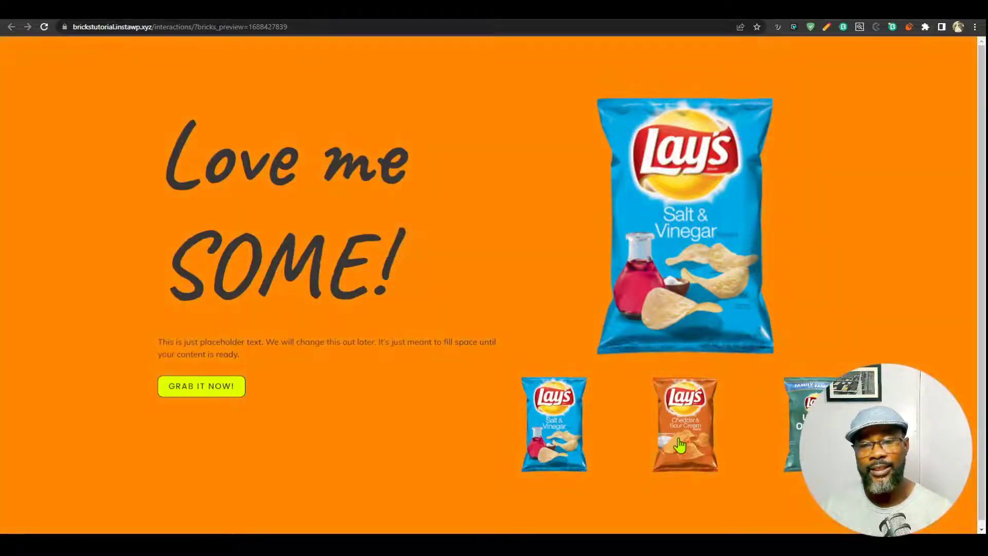
mouse_move(549, 446)
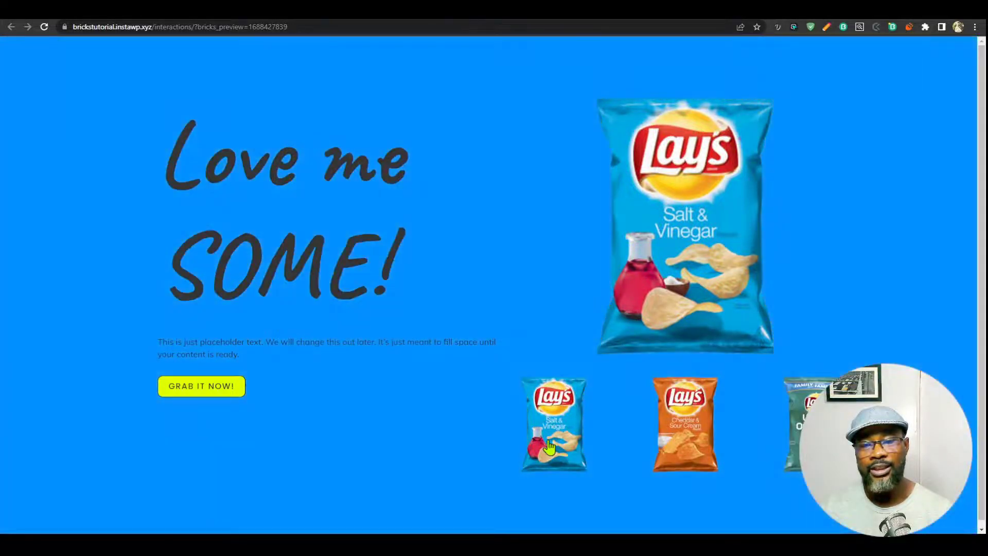
left_click(708, 437)
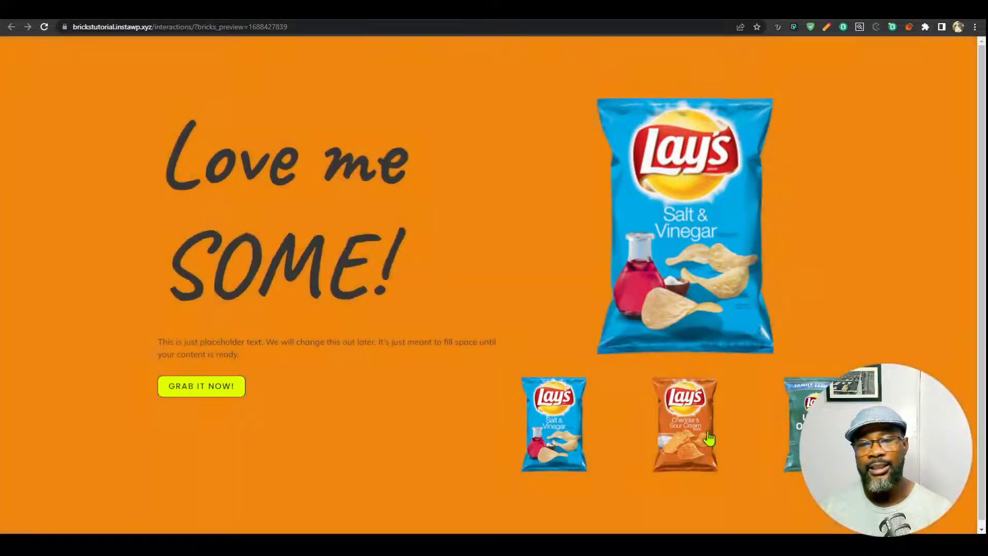
left_click(556, 442)
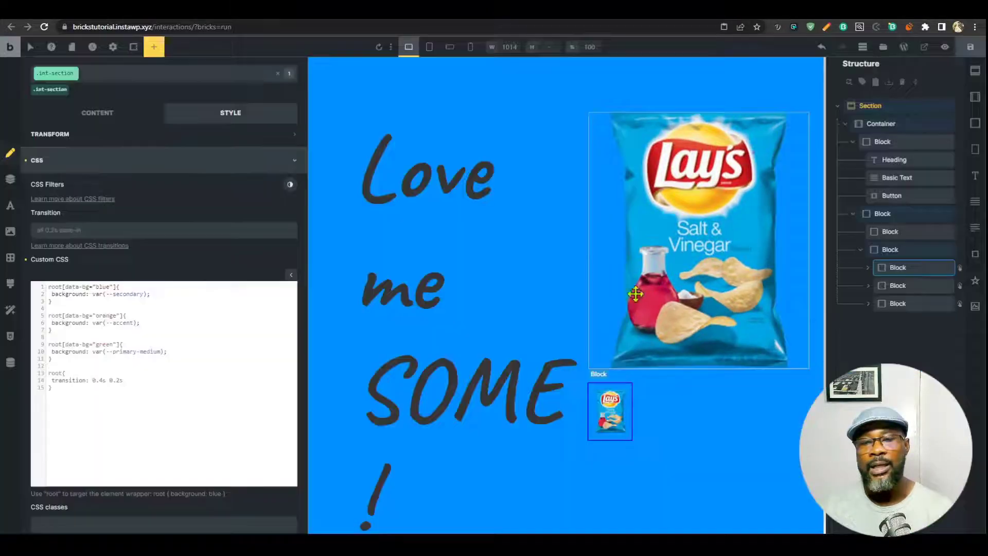
left_click(634, 288)
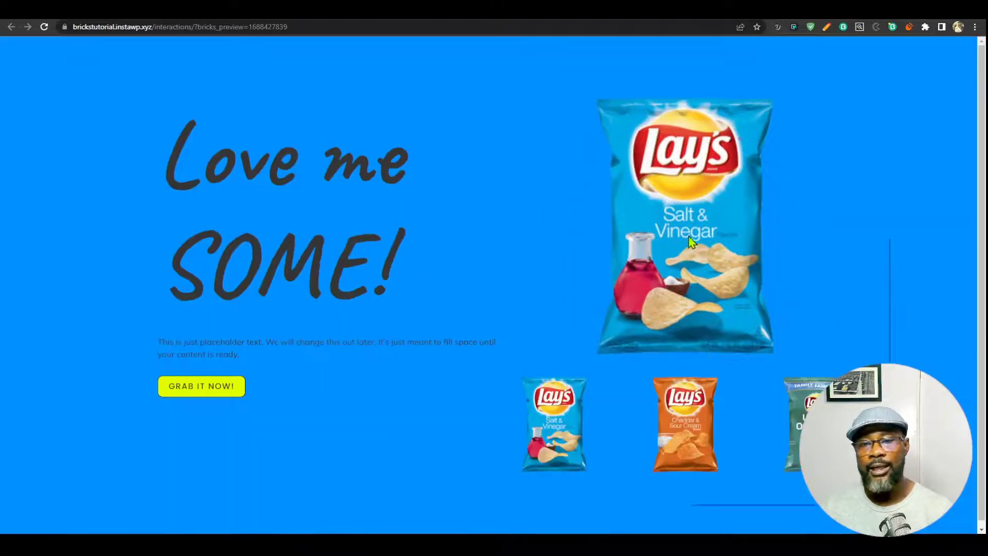
Inspect the main chip image and copy its background-image declaration.
right_click(690, 242)
left_click(734, 490)
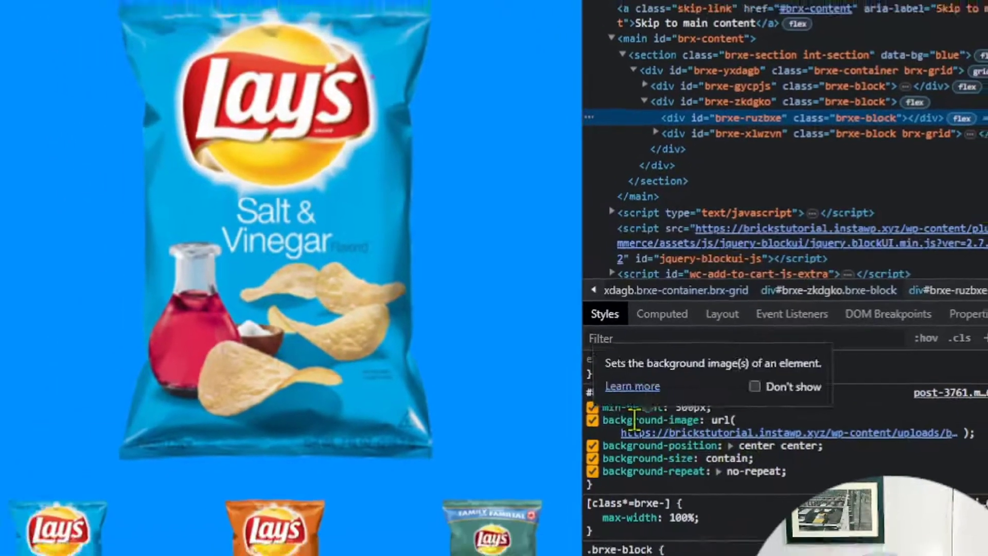
right_click(616, 449)
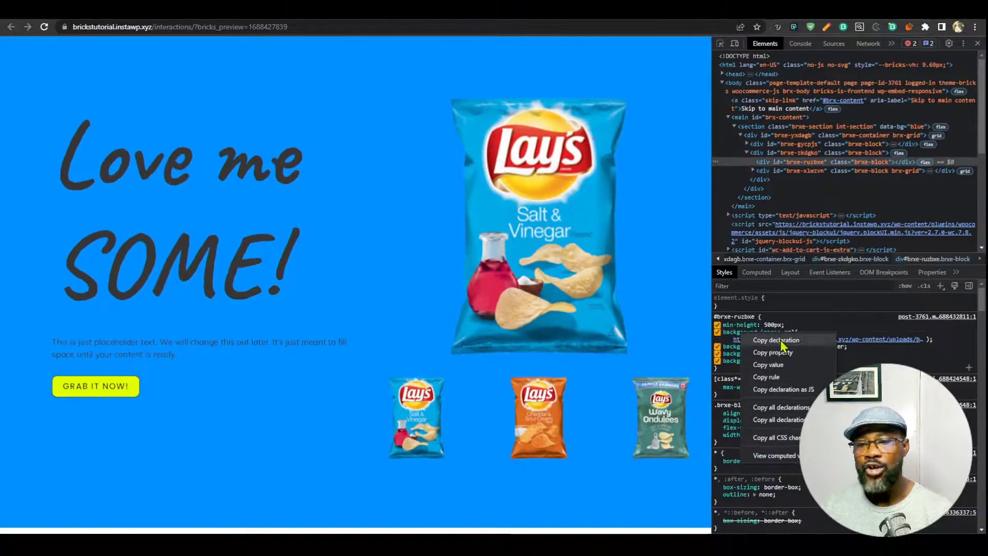
left_click(777, 340)
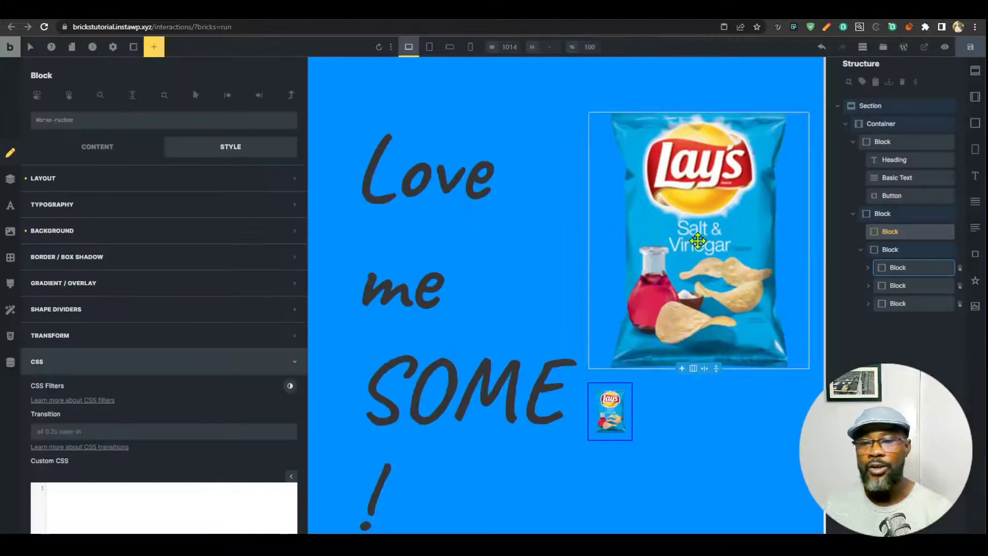
scroll(743, 230, "down", 1)
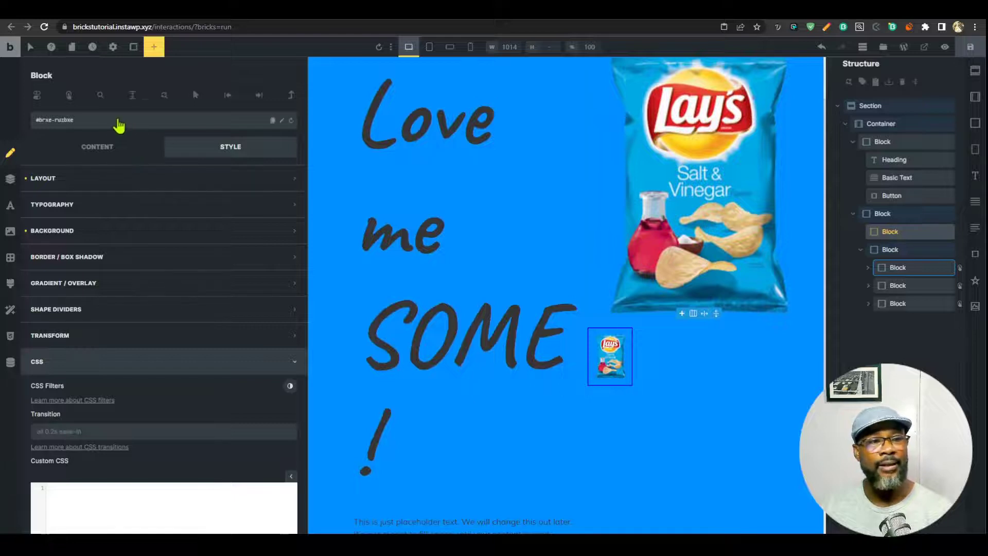
Add the int-img-swap class to the image block and paste the background-image declaration into a root rule.
left_click(99, 130)
type("int")
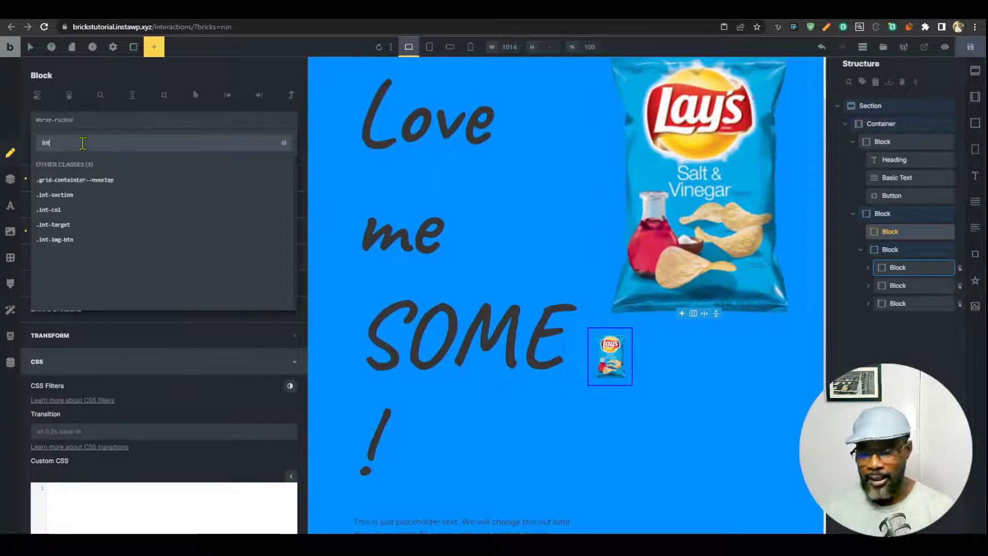
type("-img")
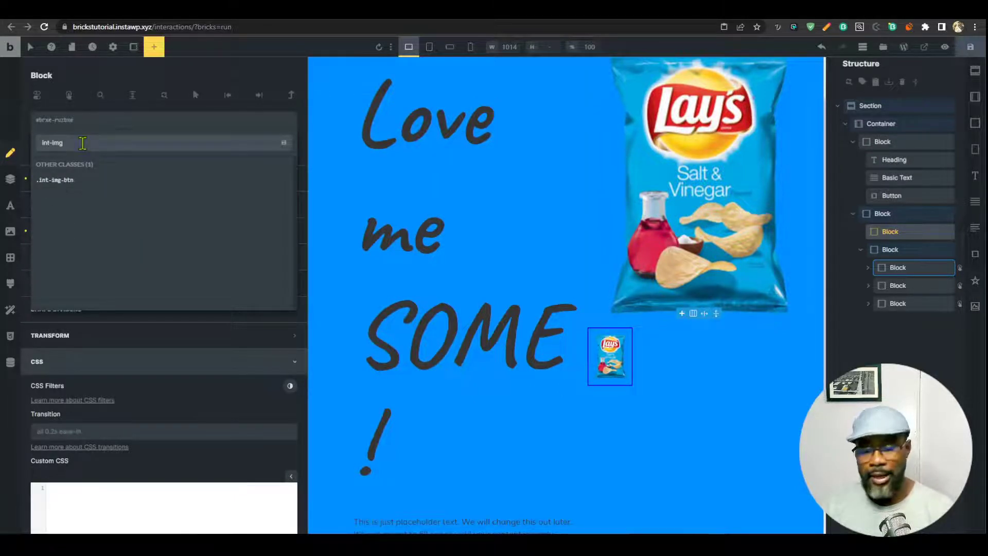
type("-swap")
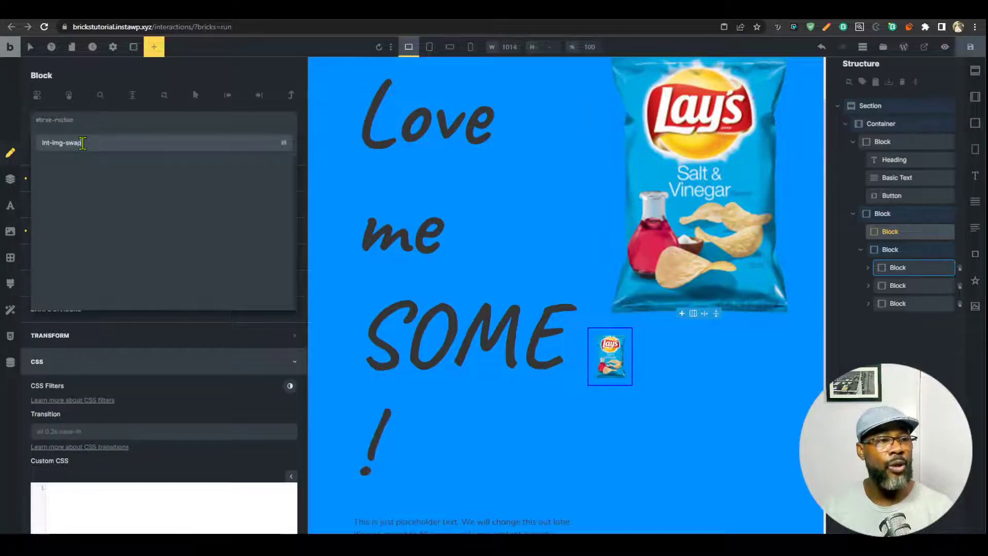
key("Return")
scroll(196, 355, "down", 5)
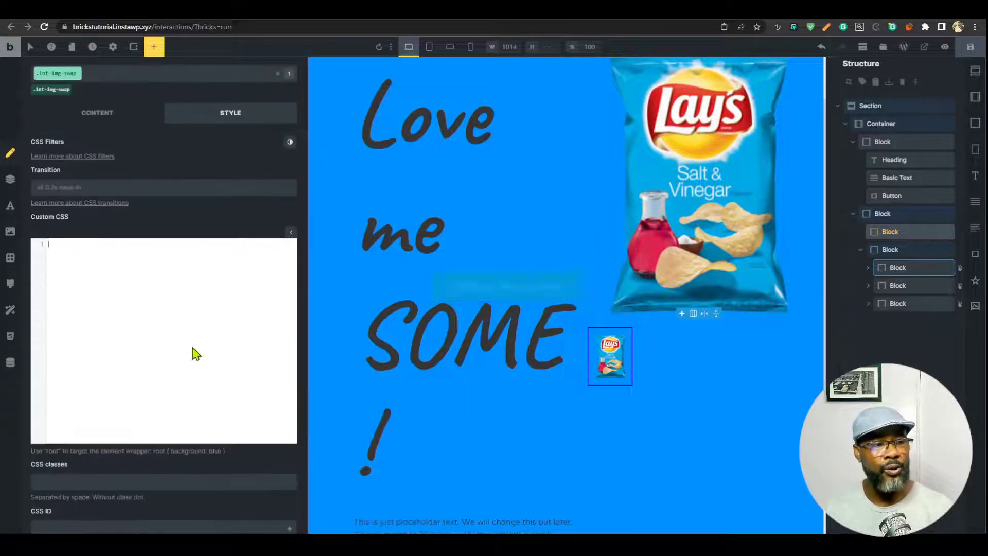
type("t{")
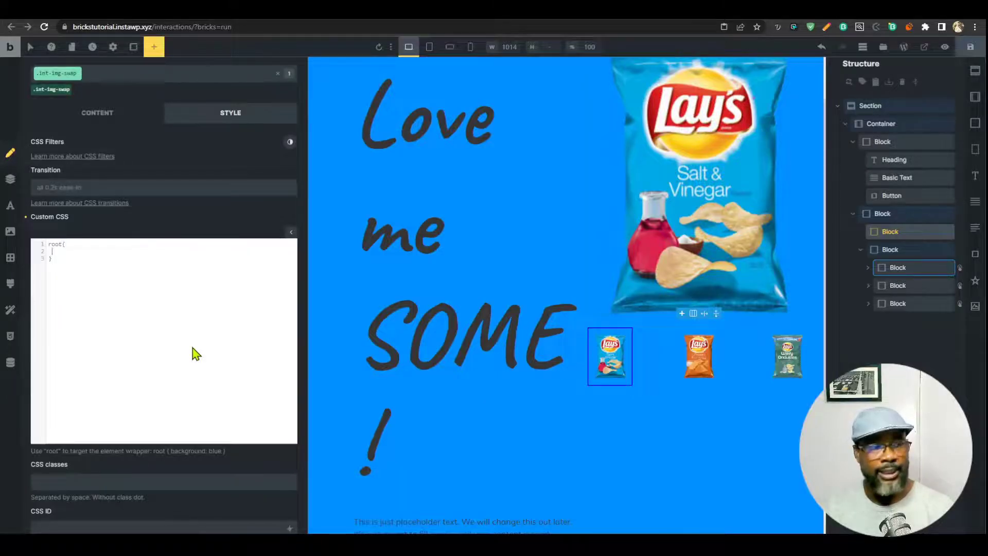
key("ctrl+v")
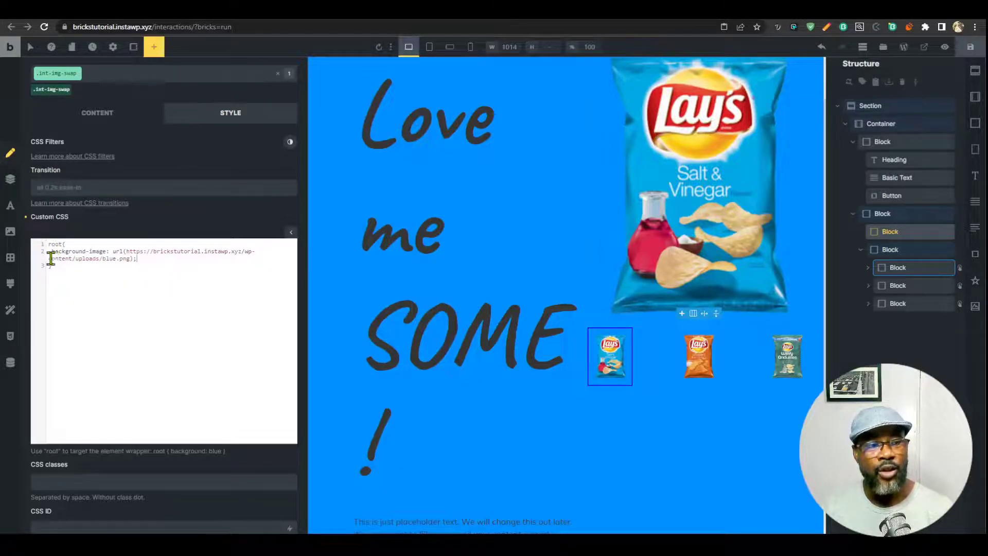
Prefix the root selector with [data-bg="blue"].
left_click(48, 245)
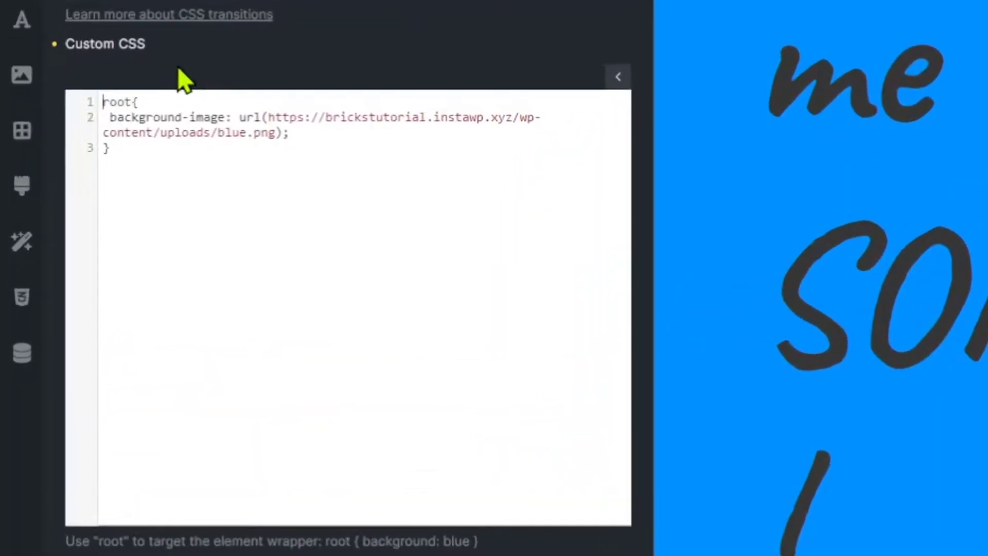
type("[]")
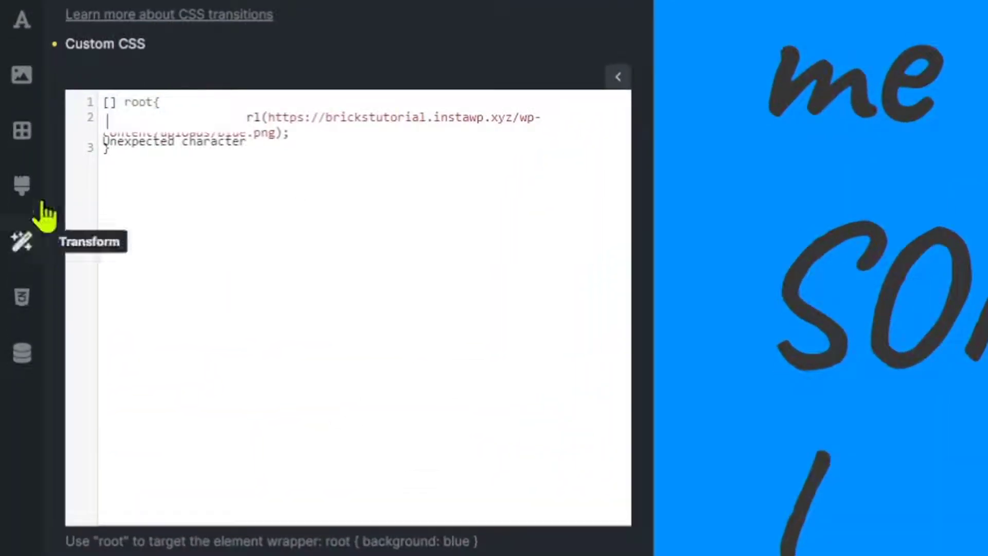
left_click(107, 102)
type("data-a")
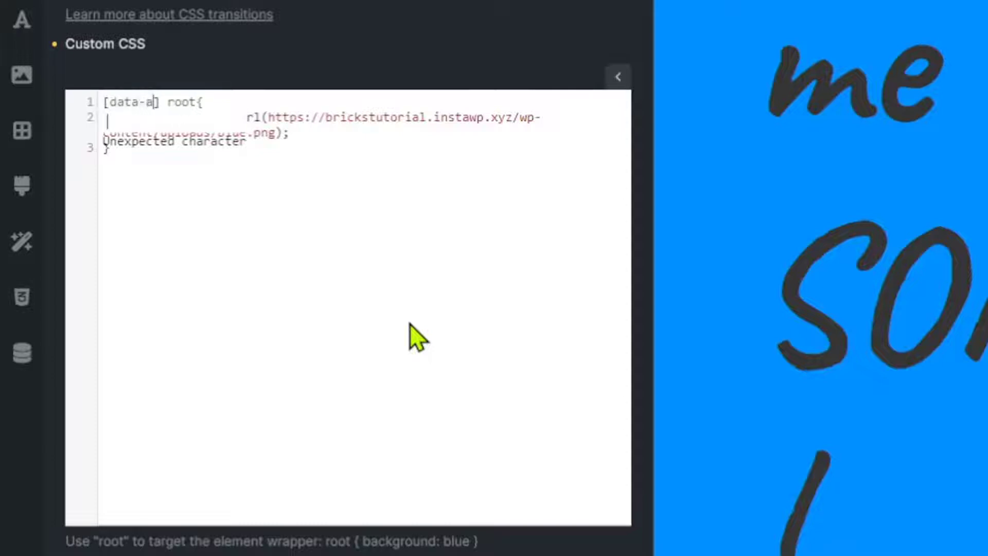
type("tt")
key("BackSpace")
key("BackSpace")
key("BackSpace")
type("bg=")
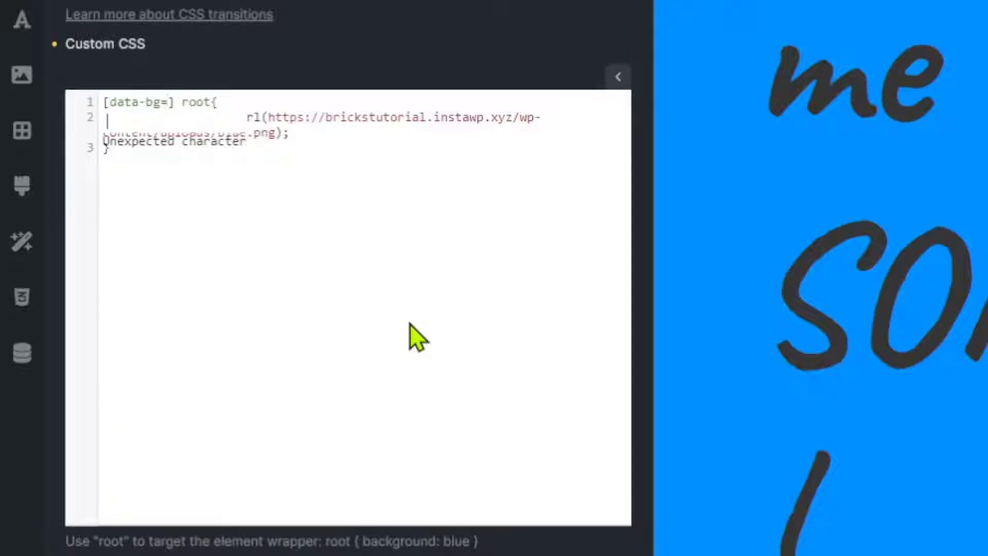
type("\"blue")
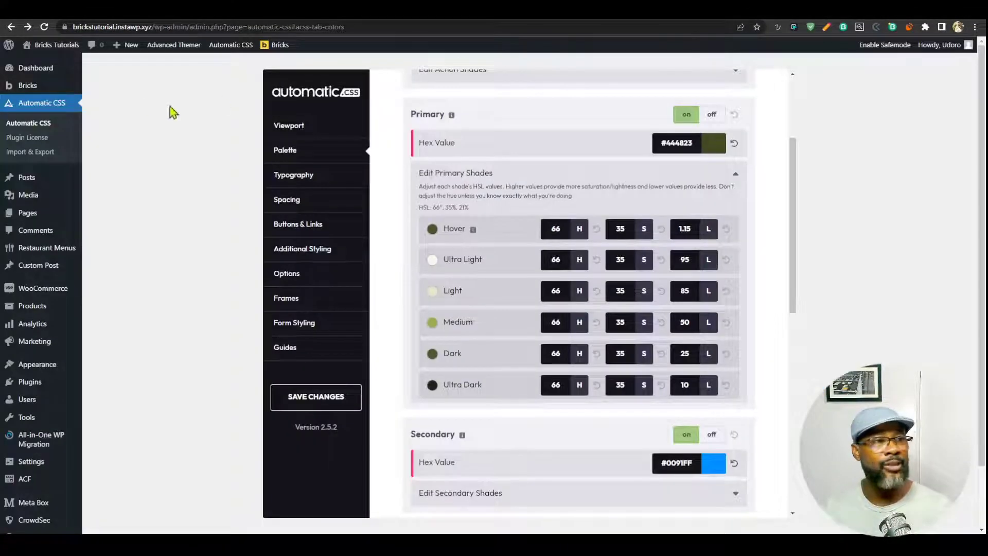
Select the /wp-content/uploads/blue.png path from the Salt & Vinegar image's file URL in the Media Library.
left_click(321, 202)
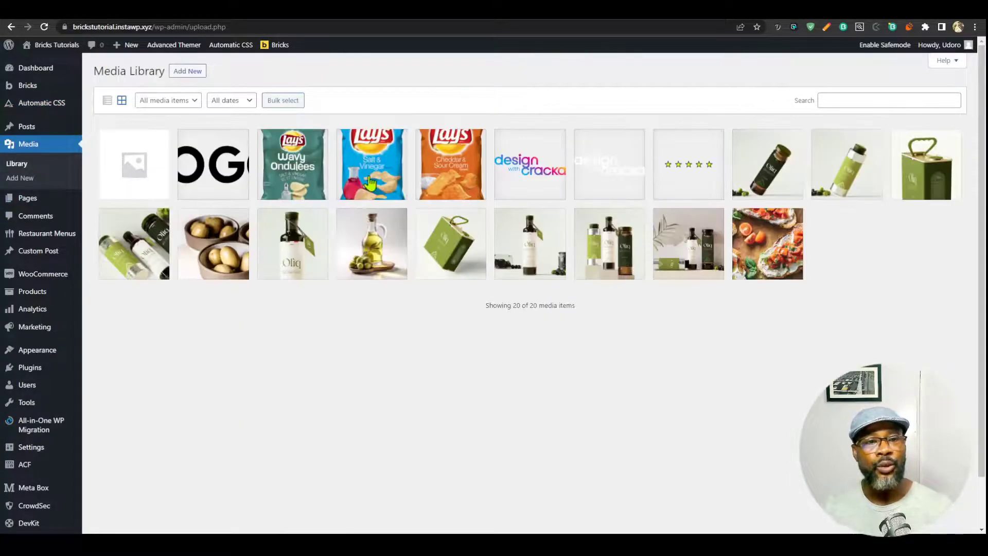
left_click(370, 183)
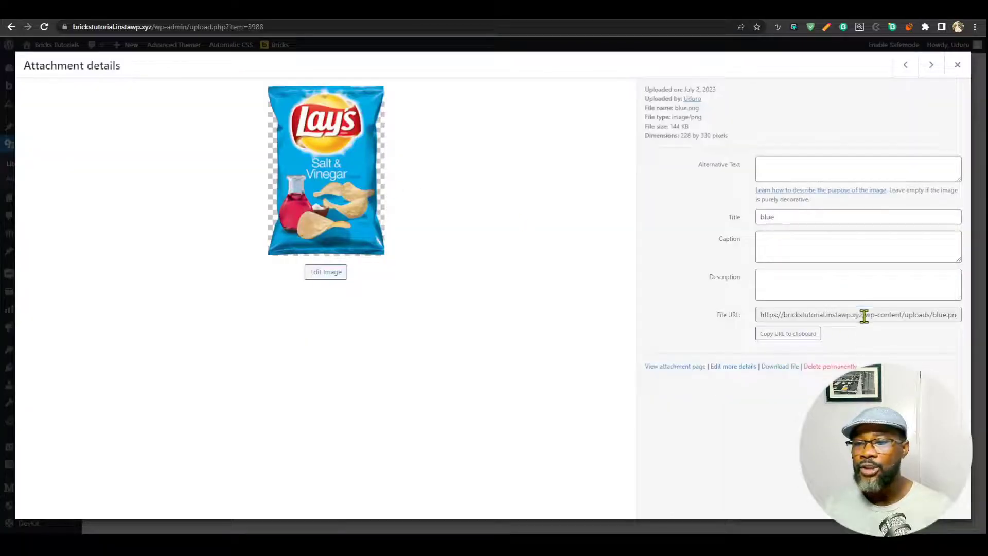
left_click_drag(864, 317, 965, 324)
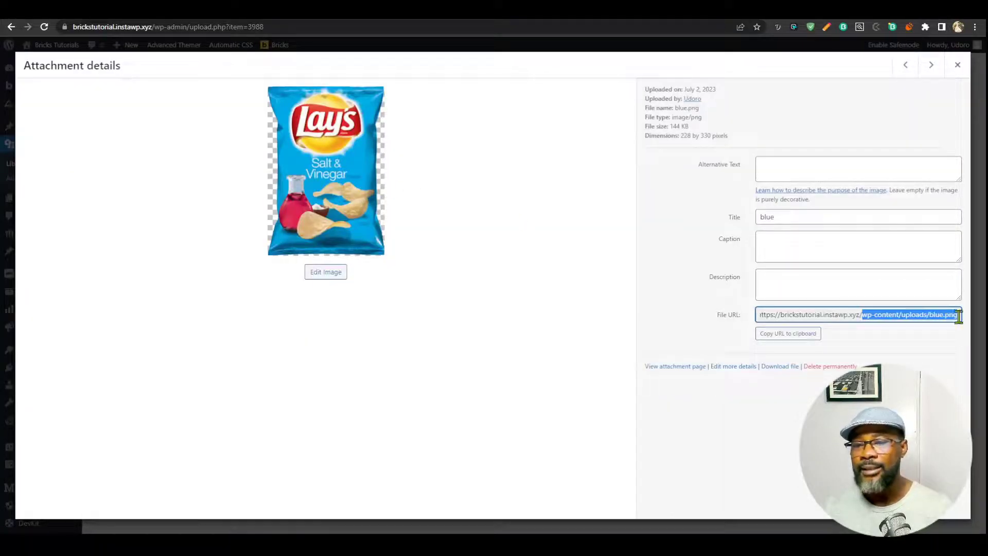
left_click_drag(860, 315, 956, 317)
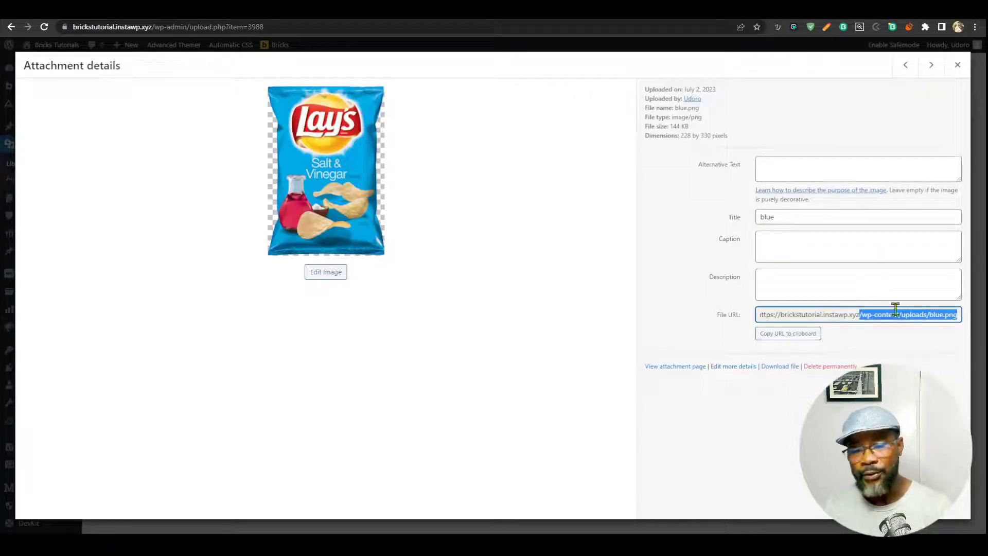
left_click(868, 320)
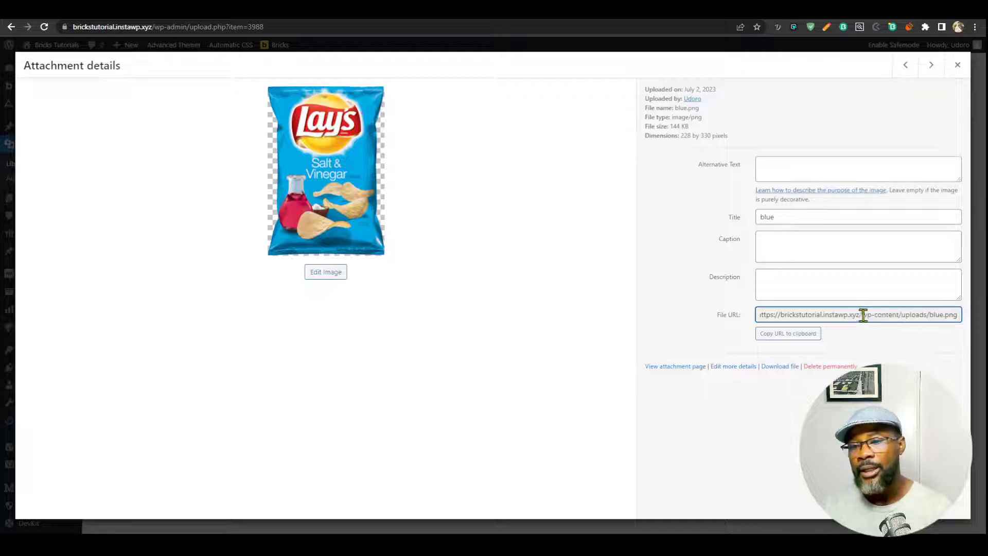
left_click_drag(860, 315, 933, 314)
left_click_drag(948, 315, 957, 315)
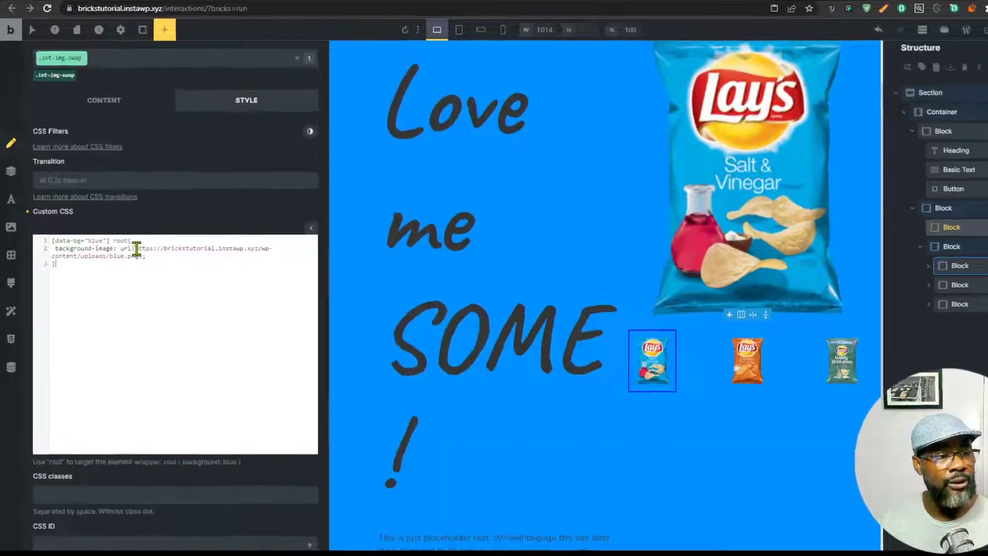
Replace the absolute image URL with the relative /wp-content/uploads/blue.png path.
left_click_drag(126, 252, 143, 252)
left_click_drag(279, 211, 258, 225)
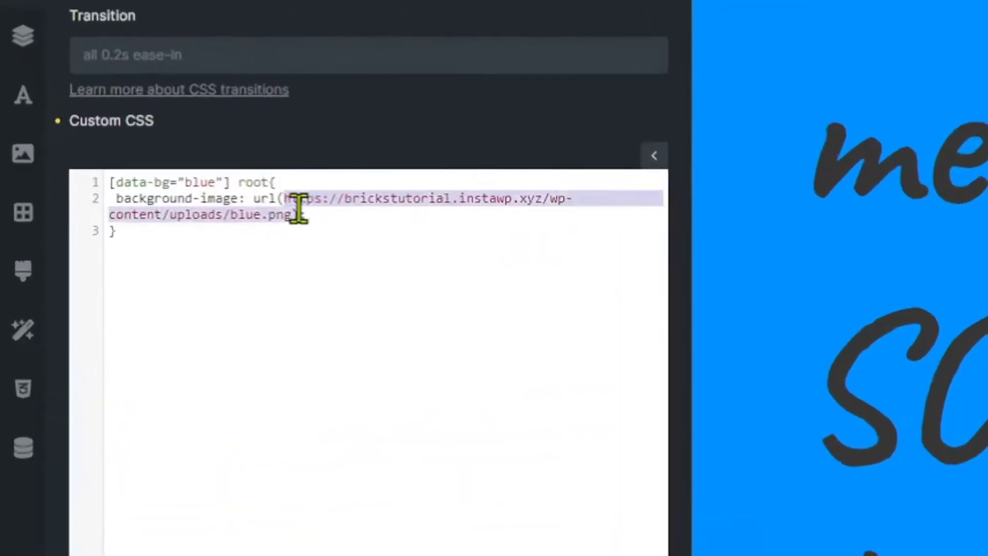
key("ctrl+v")
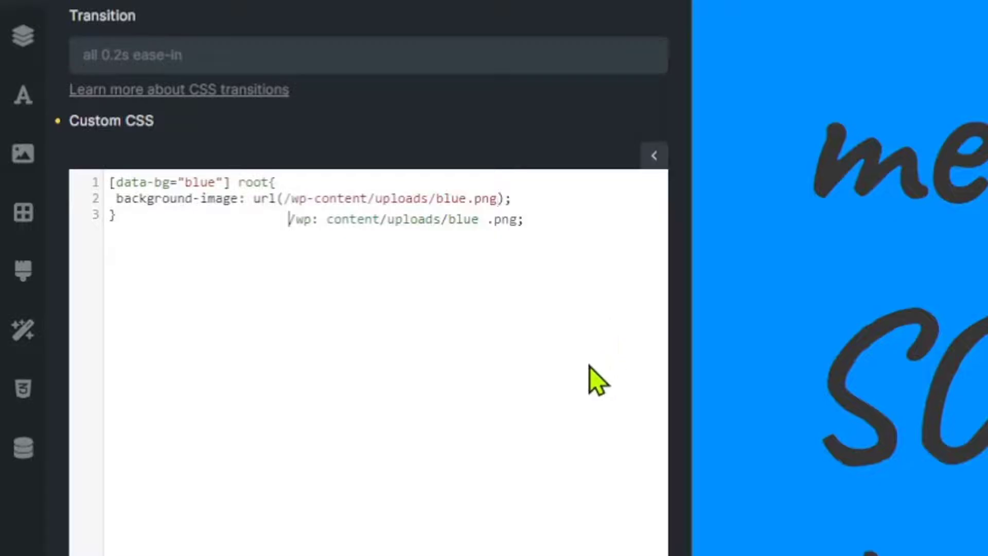
Duplicate the rule for data-bg orange, pointing it to orange.png.
key("ctrl+a")
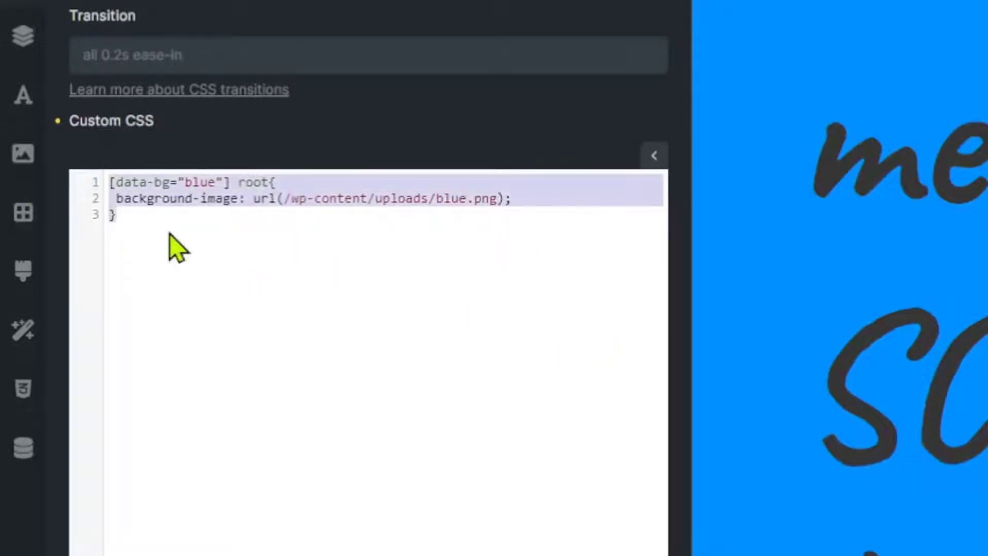
left_click(186, 221)
key("Return")
key("Return")
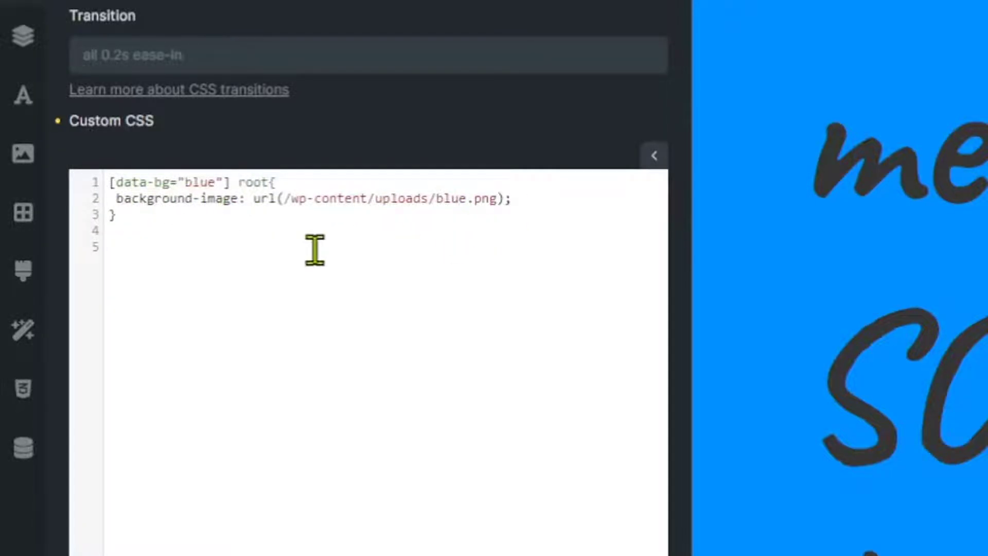
key("ctrl+v")
left_click_drag(188, 247, 214, 248)
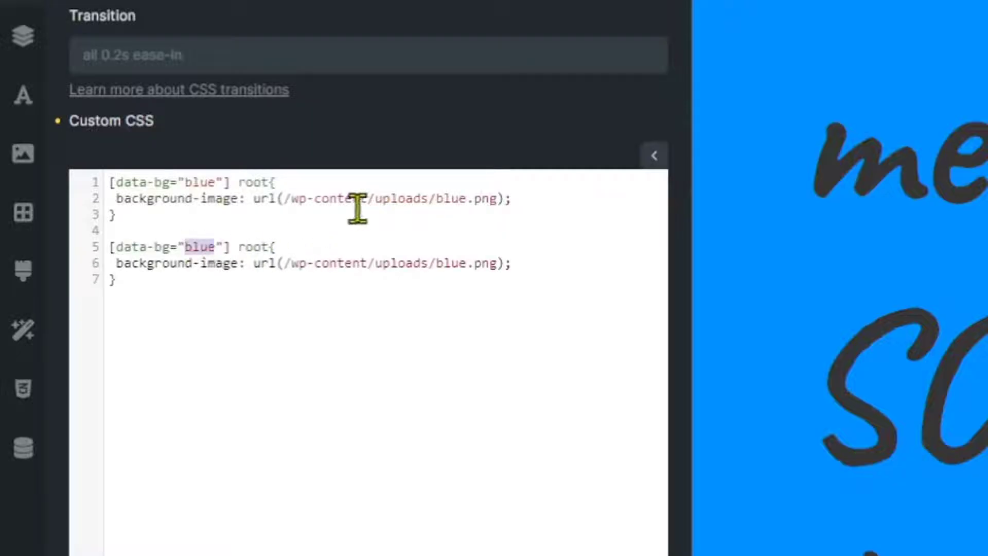
type("orange")
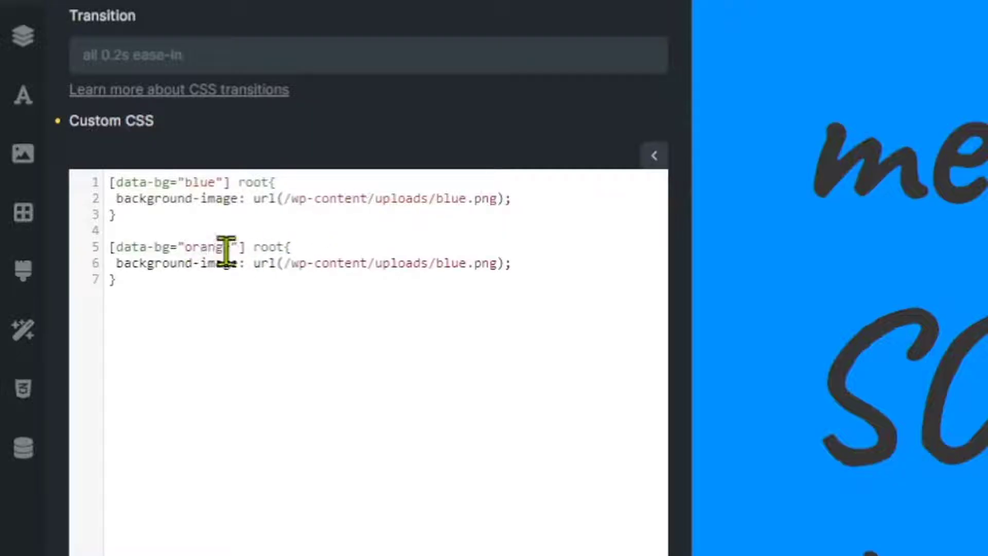
left_click(274, 248)
type("oads/or")
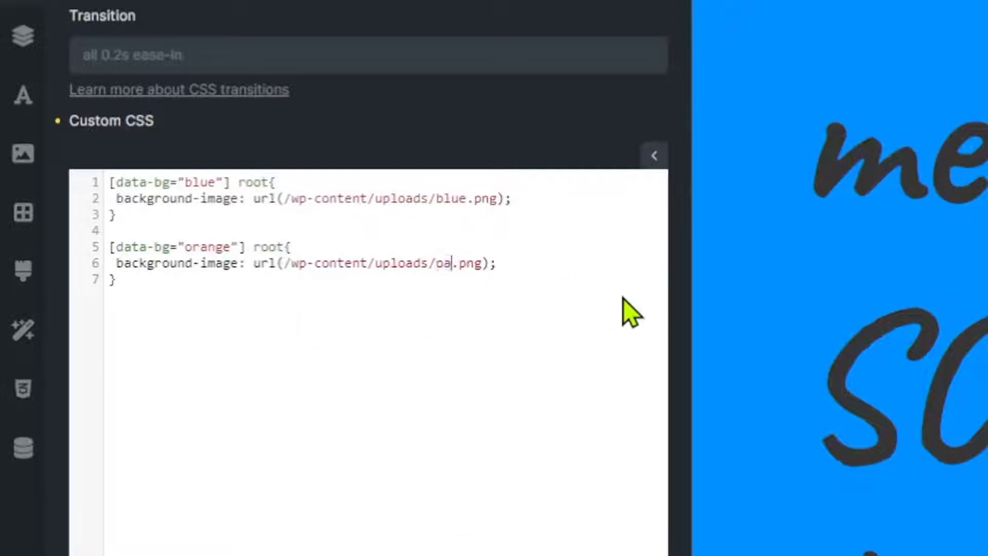
type("ange")
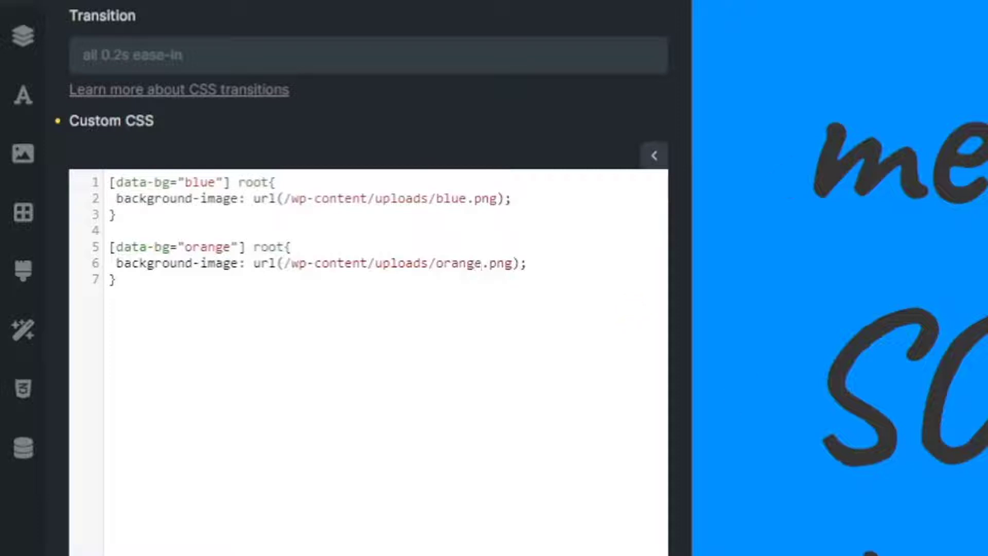
Copy the orange rule into a green version using green.png.
left_click_drag(110, 280, 100, 251)
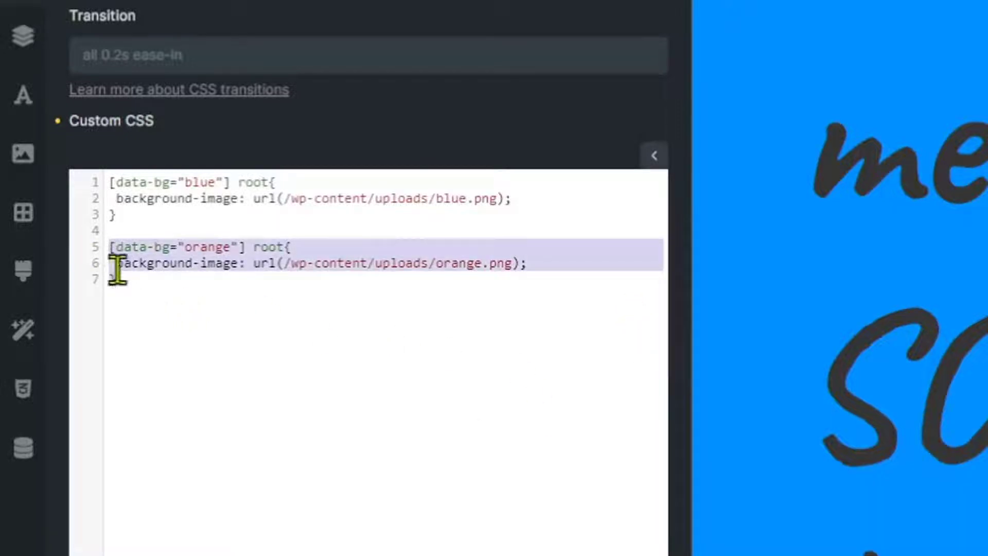
key("ctrl+c")
left_click(148, 287)
key("Return")
key("Return")
key("ctrl+v")
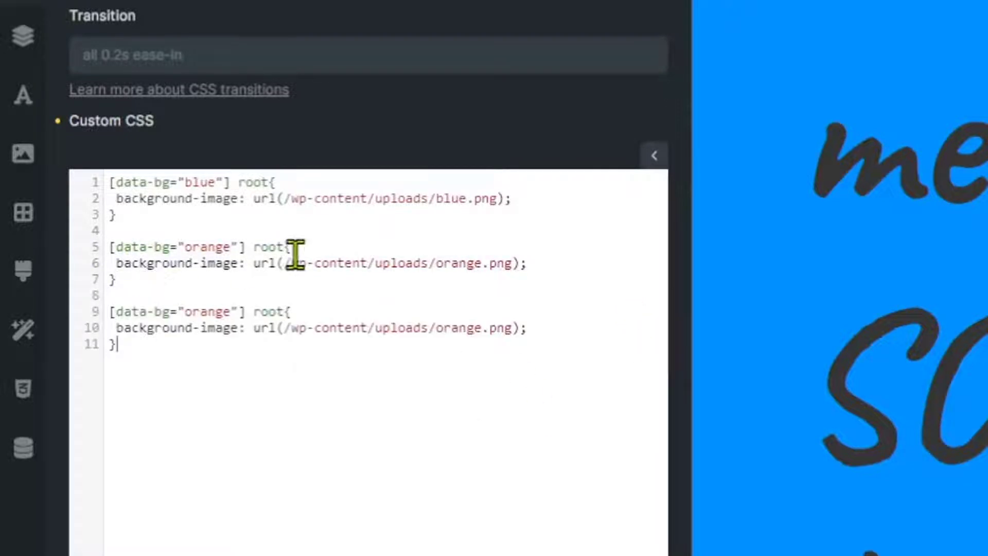
double_click(475, 327)
type("green")
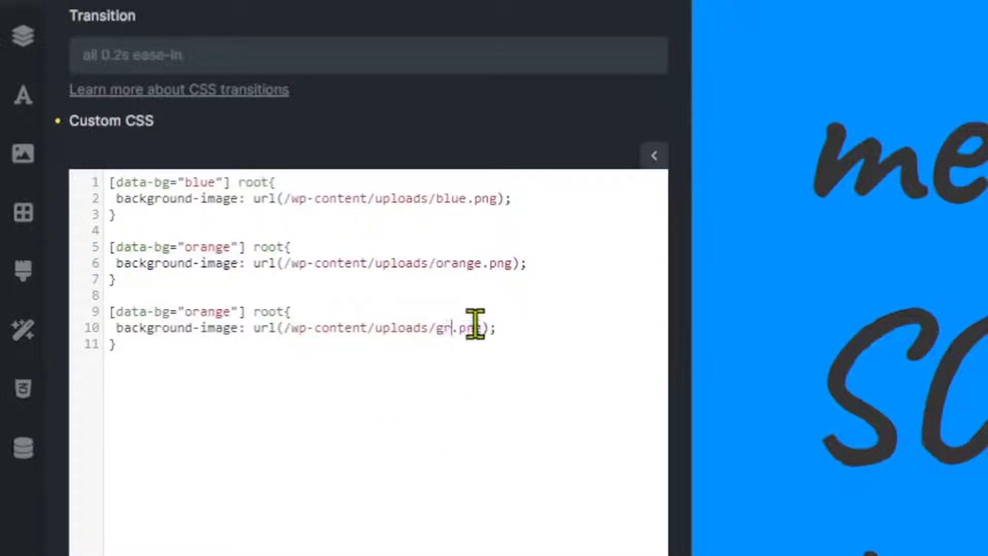
double_click(211, 312)
type("gree")
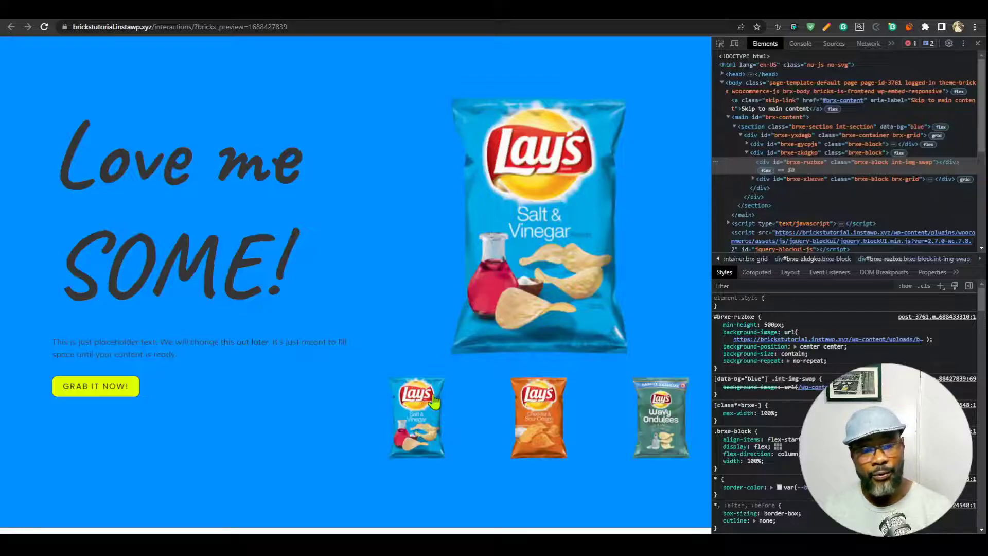
Switch to orange and inspect the main image block, finding the int-img-swap rules overridden.
left_click(561, 427)
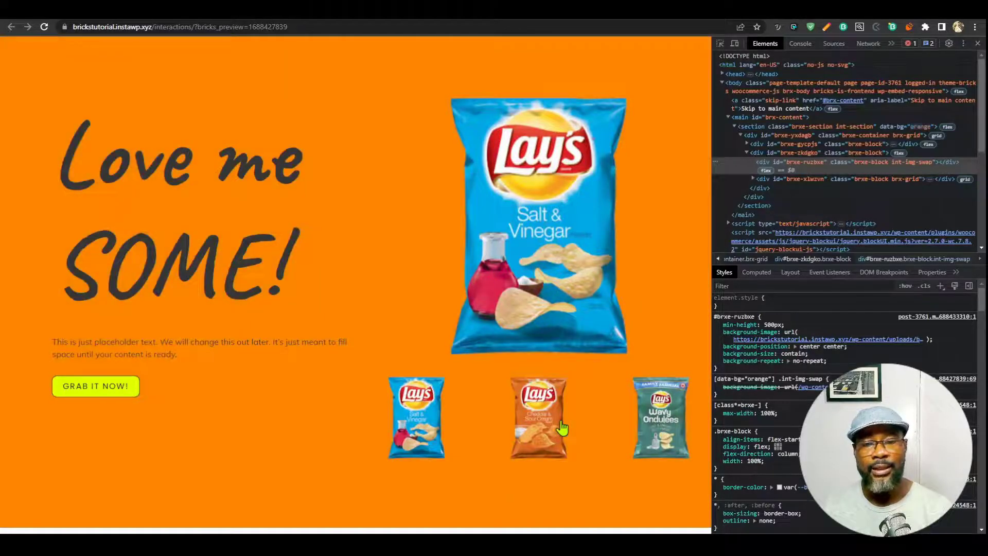
left_click(768, 164)
scroll(737, 389, "down", 1)
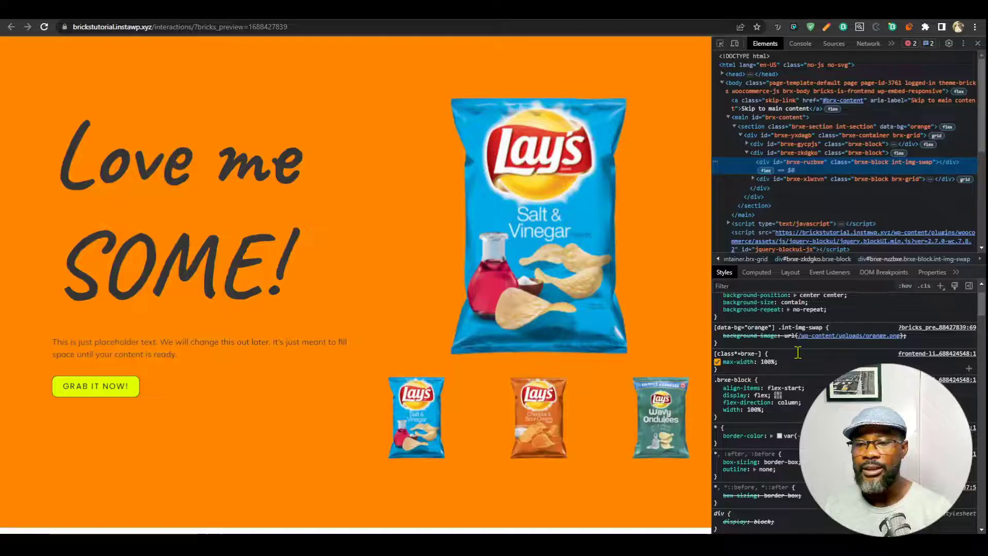
scroll(798, 353, "up", 1)
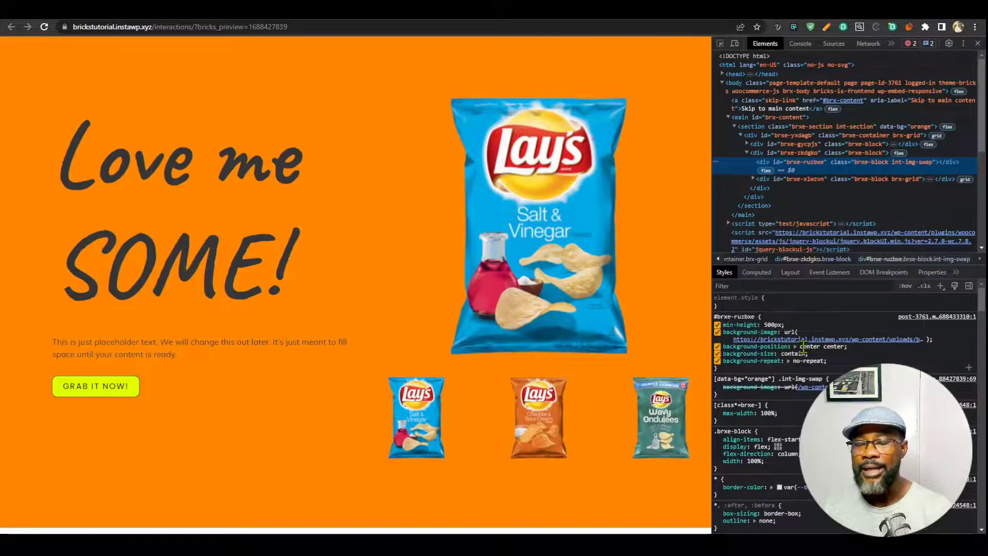
mouse_move(791, 348)
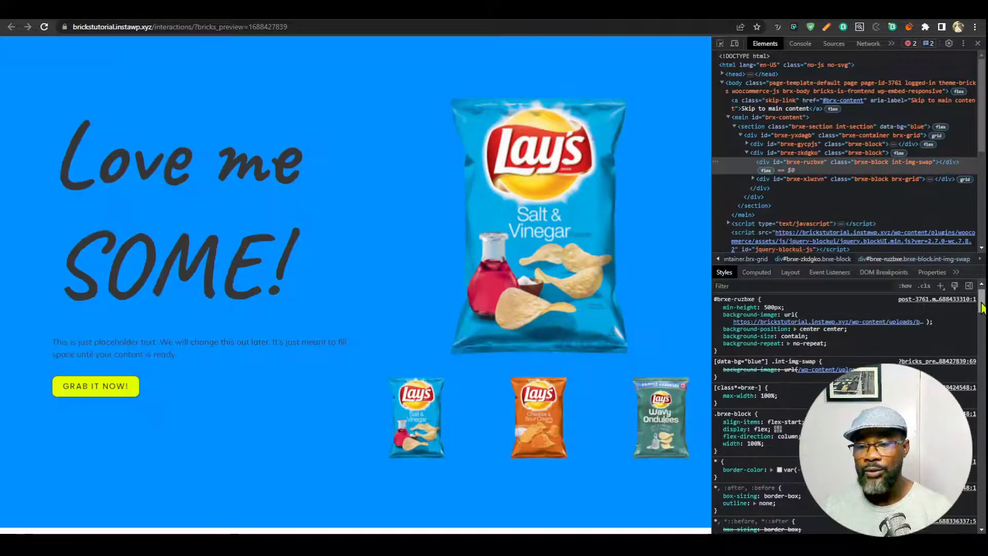
left_click_drag(982, 301, 982, 302)
Cycle the thumbnails through orange, blue, orange and green while the main bag stays unchanged.
left_click(545, 429)
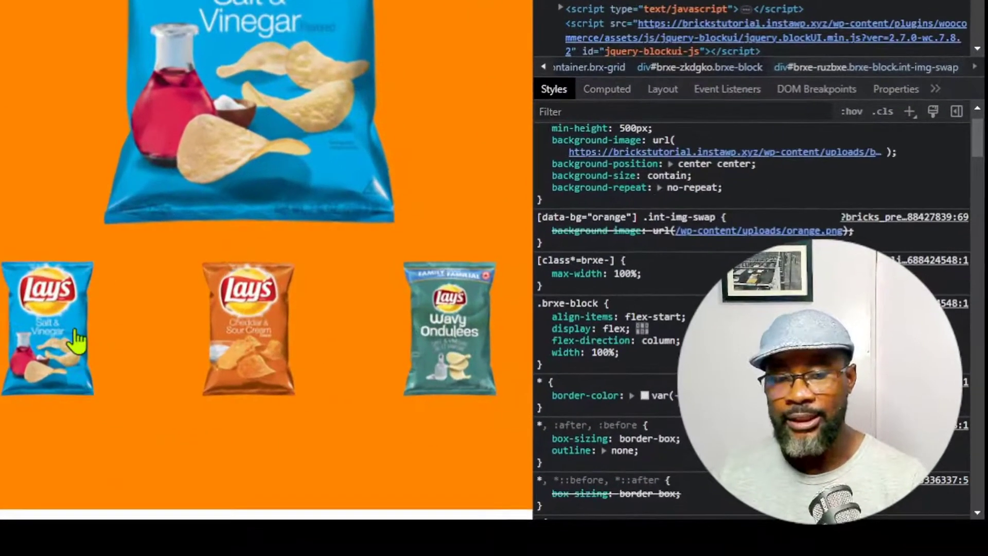
left_click(432, 422)
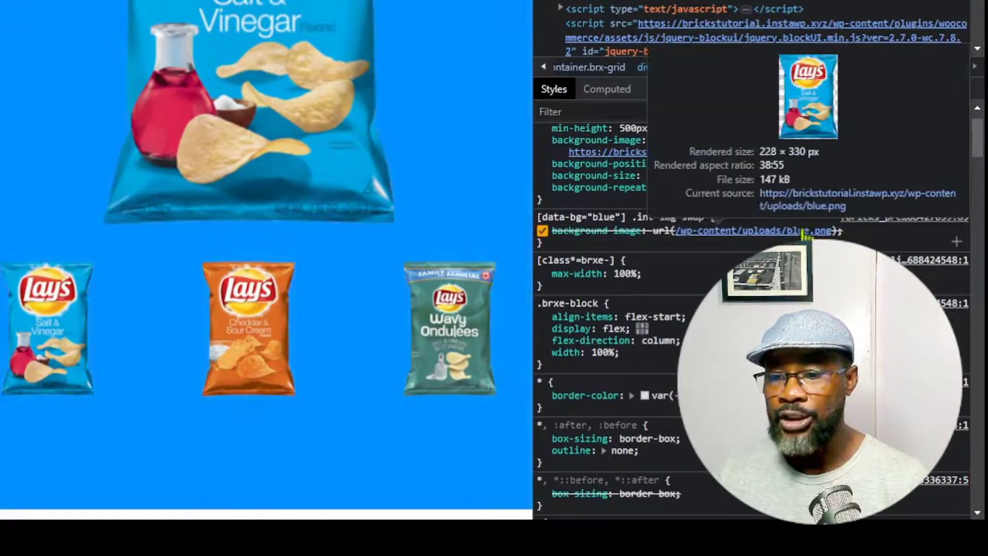
left_click(249, 331)
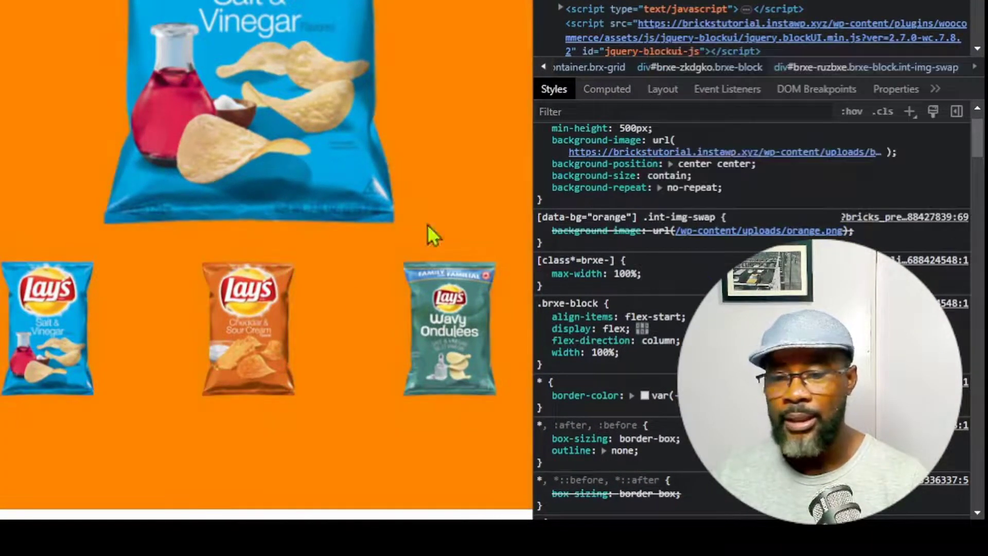
left_click(432, 355)
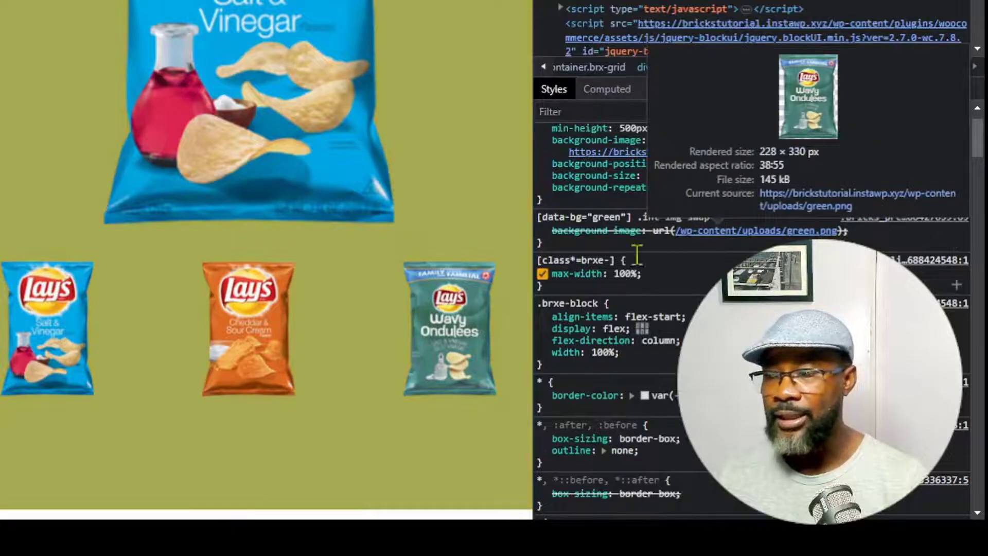
scroll(659, 257, "up", 2)
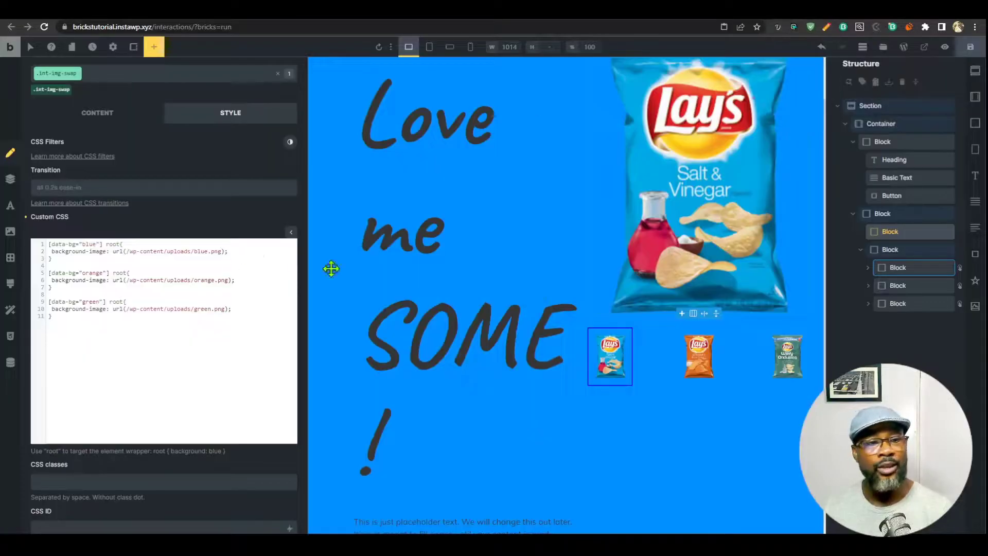
Target the .int-img-swap class and set its minimum height to 500.
left_click(51, 90)
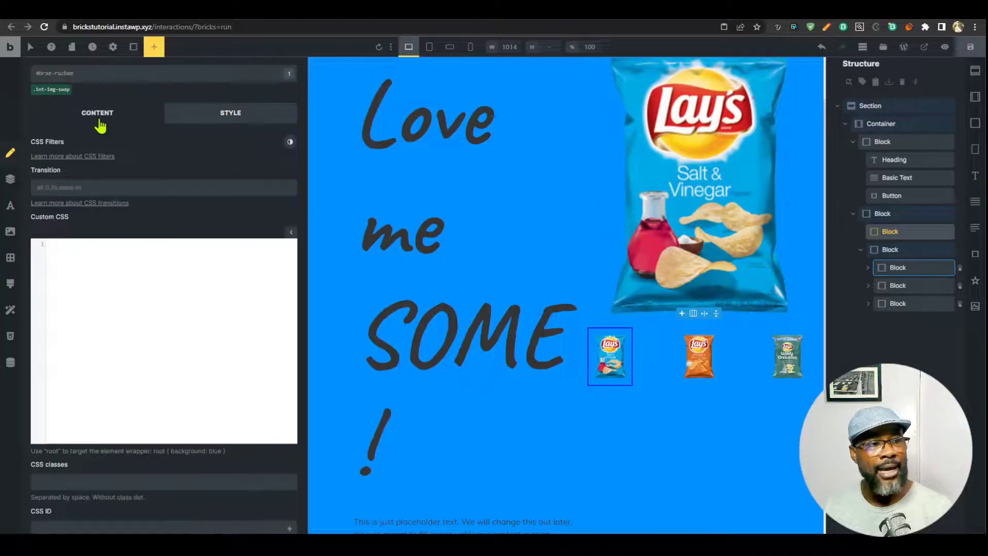
left_click(98, 117)
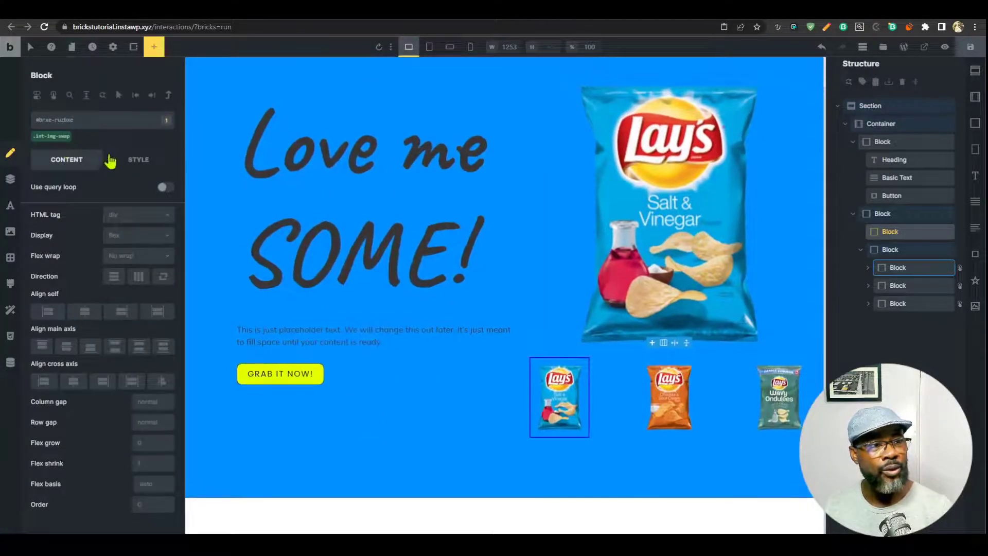
left_click(136, 160)
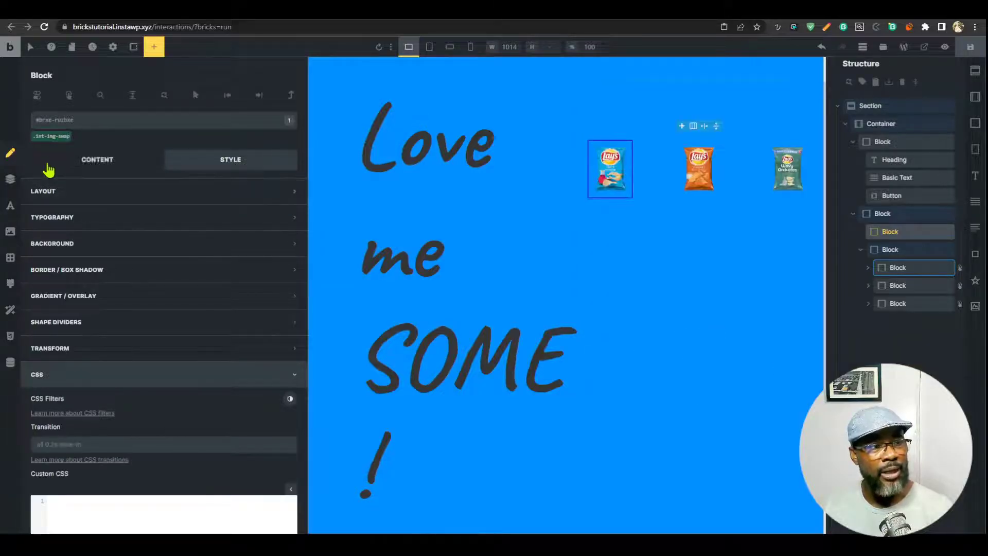
left_click(51, 136)
left_click(88, 192)
scroll(166, 384, "down", 2)
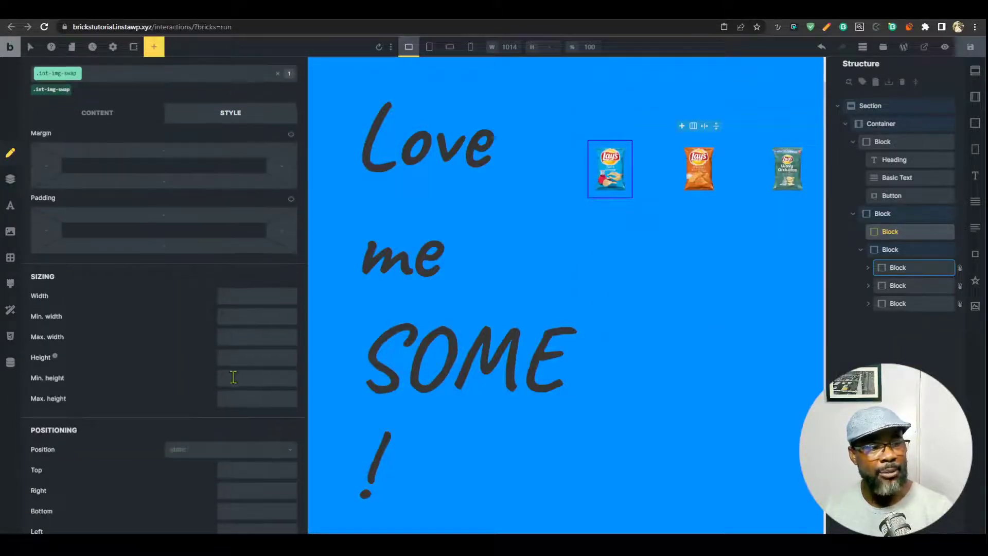
left_click(251, 376)
type("500")
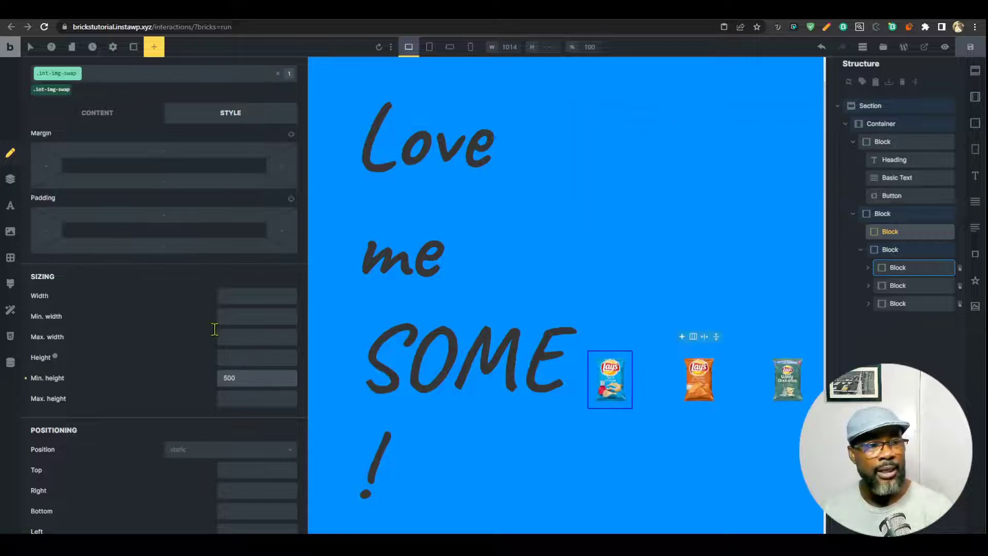
Set the class background image to the Salt & Vinegar bag.
left_click(99, 114)
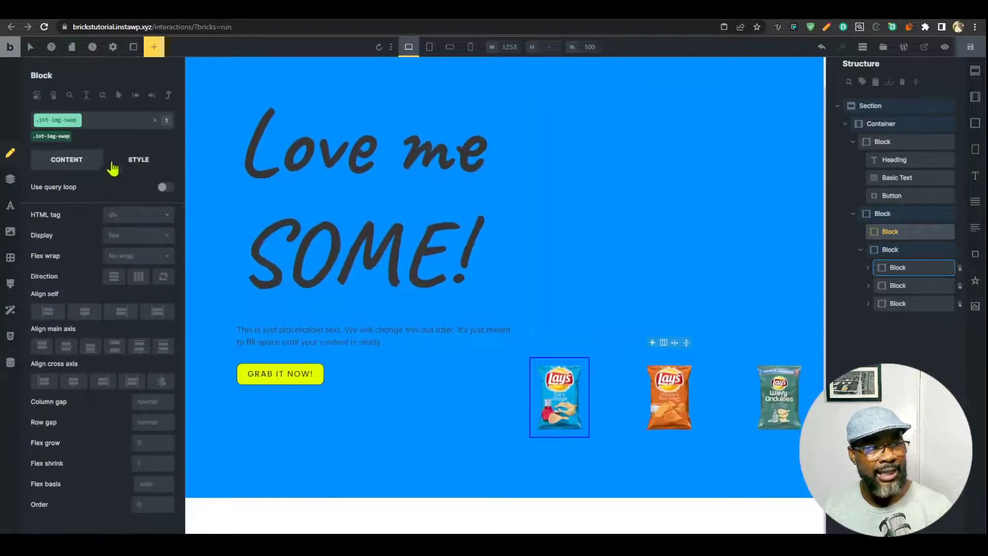
left_click(135, 164)
left_click(97, 198)
left_click(101, 245)
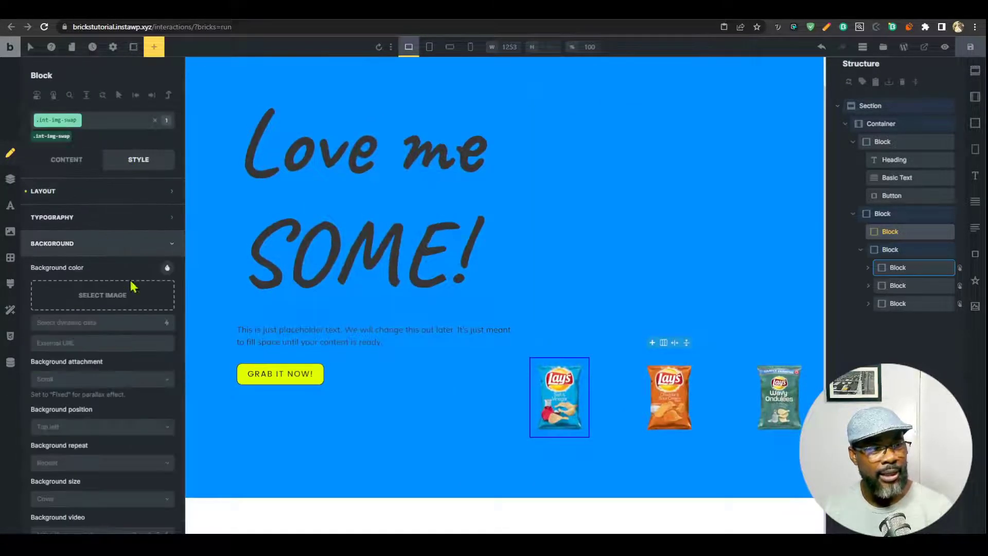
left_click(137, 296)
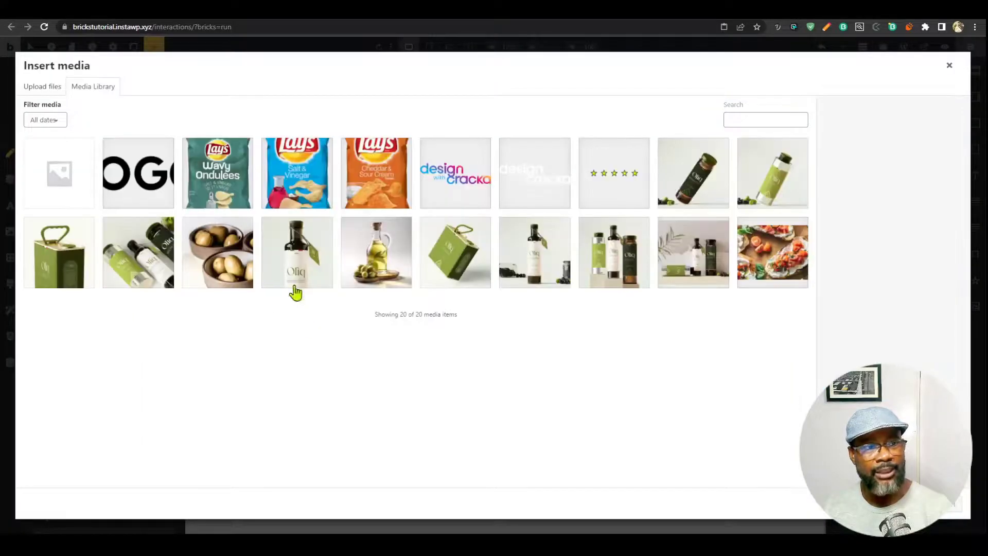
left_click(315, 205)
left_click(960, 508)
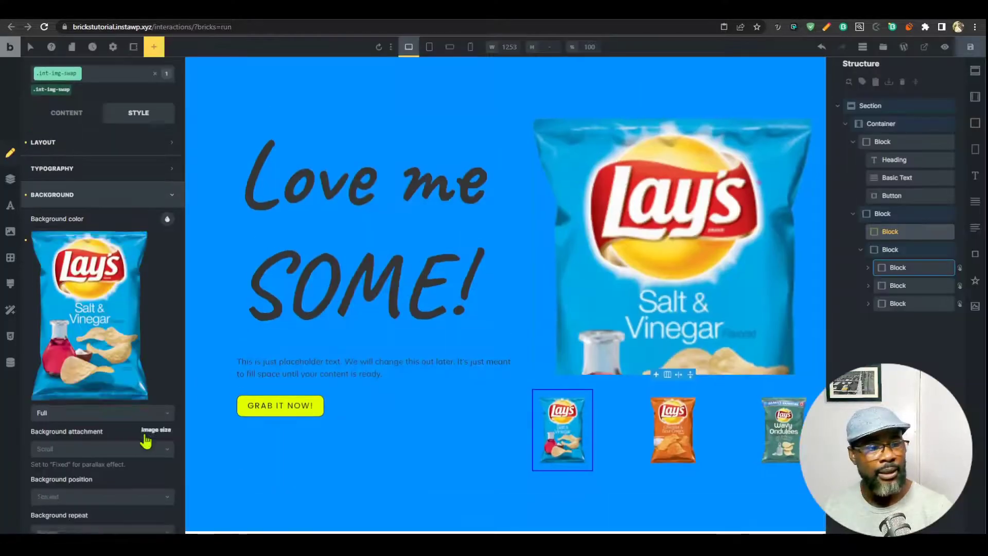
Set the background to centre position, no repeat and contain size, then save.
scroll(94, 392, "down", 2)
left_click(99, 289)
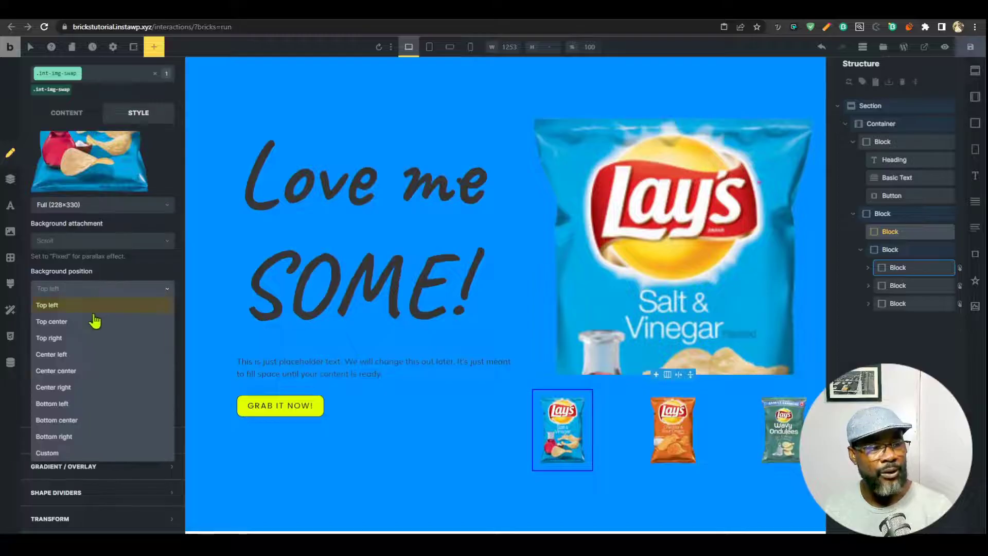
left_click(80, 374)
left_click(89, 329)
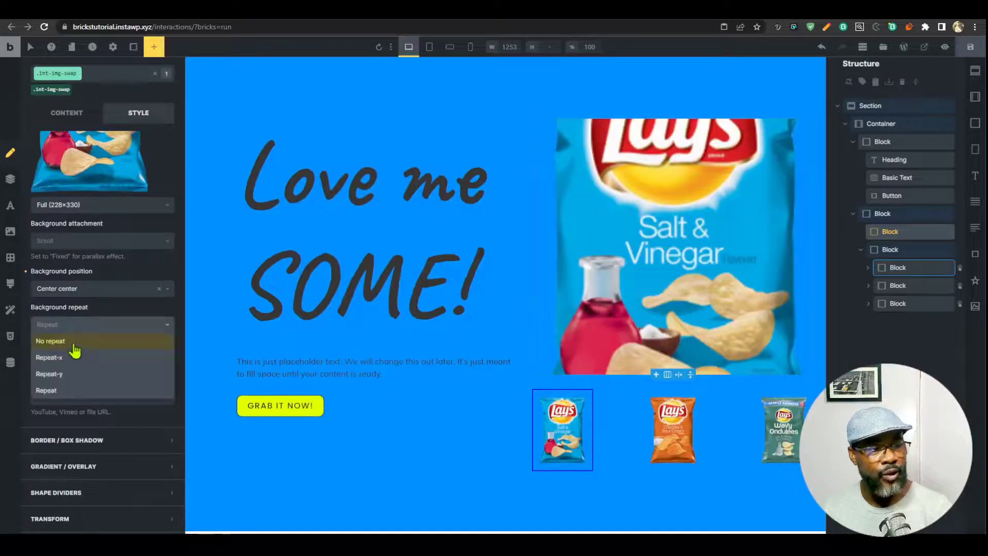
left_click(75, 344)
left_click(99, 362)
left_click(73, 409)
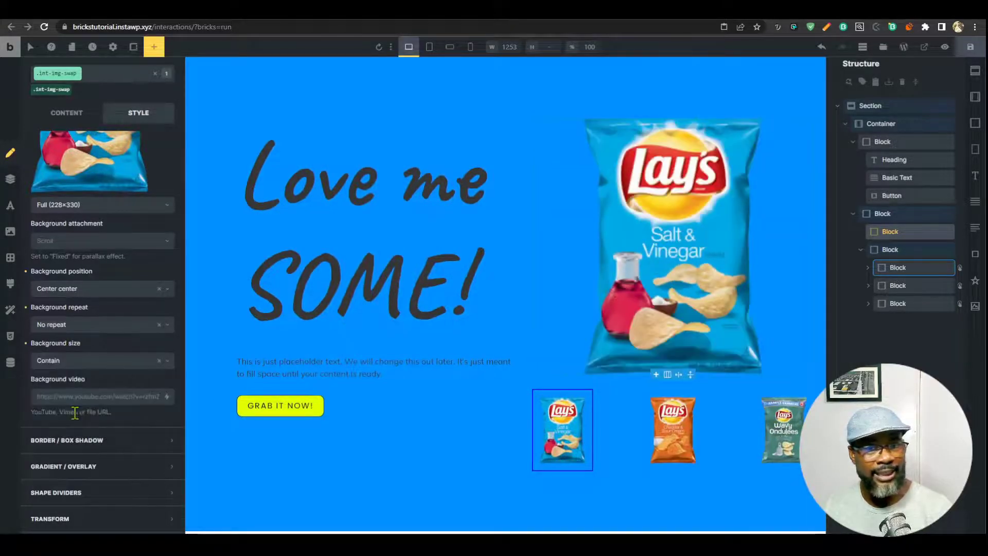
left_click(970, 48)
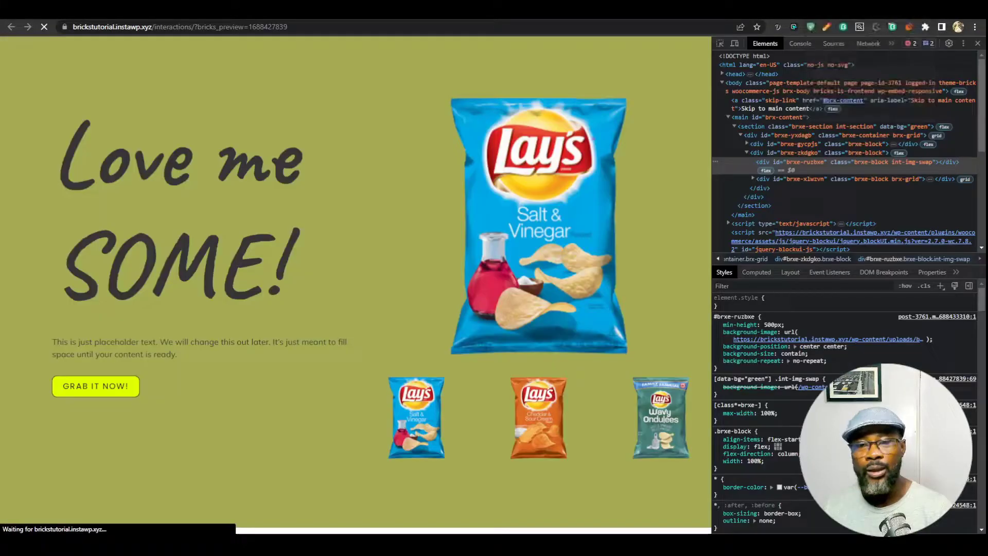
Reload the preview and cycle Cheddar, Wavy and Salt & Vinegar thumbnails to check bag and background swaps.
left_click(832, 10)
key("ctrl+r")
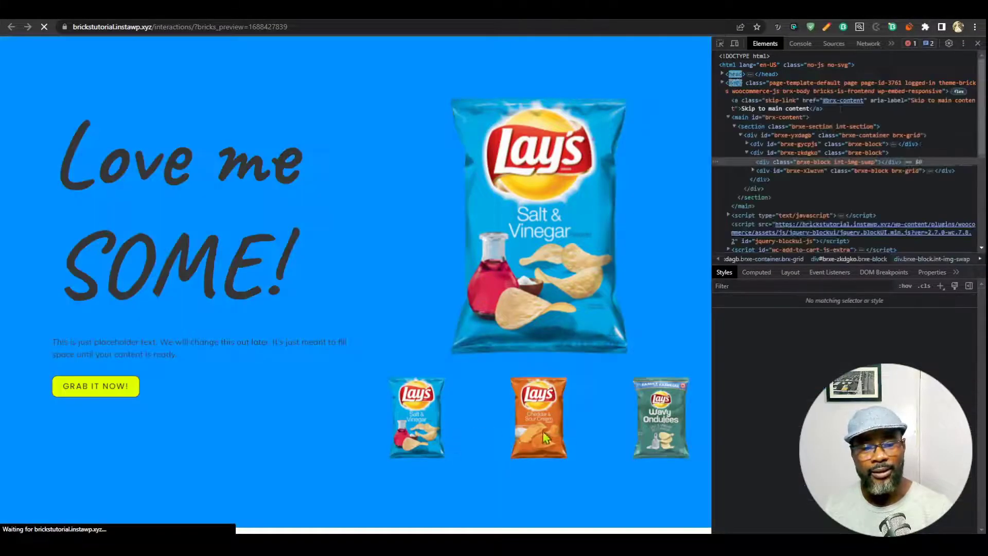
left_click(545, 430)
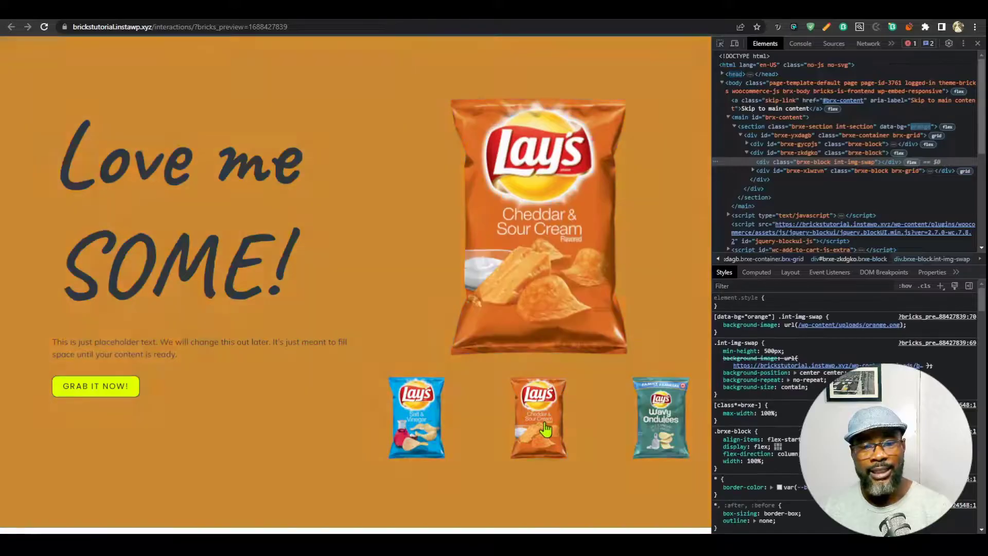
left_click(669, 423)
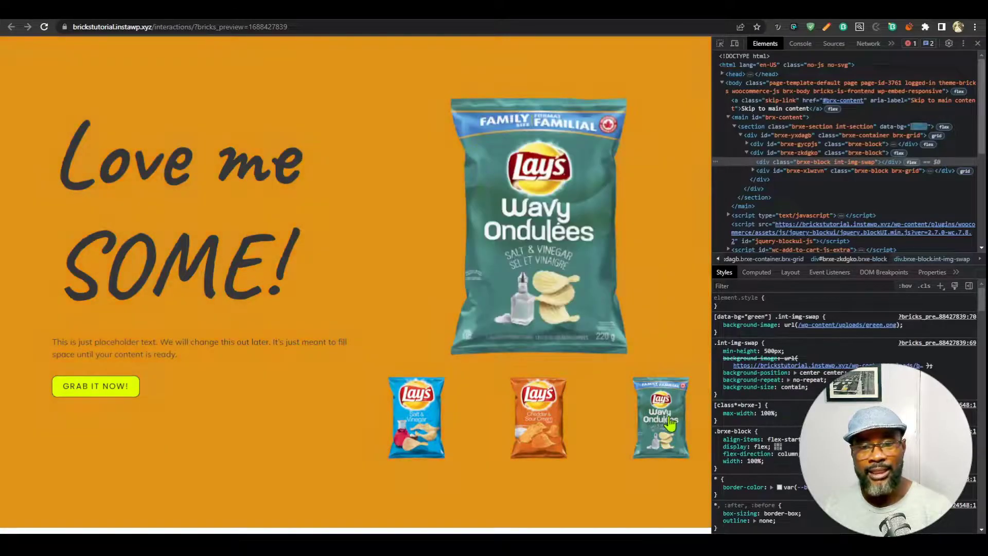
left_click(549, 416)
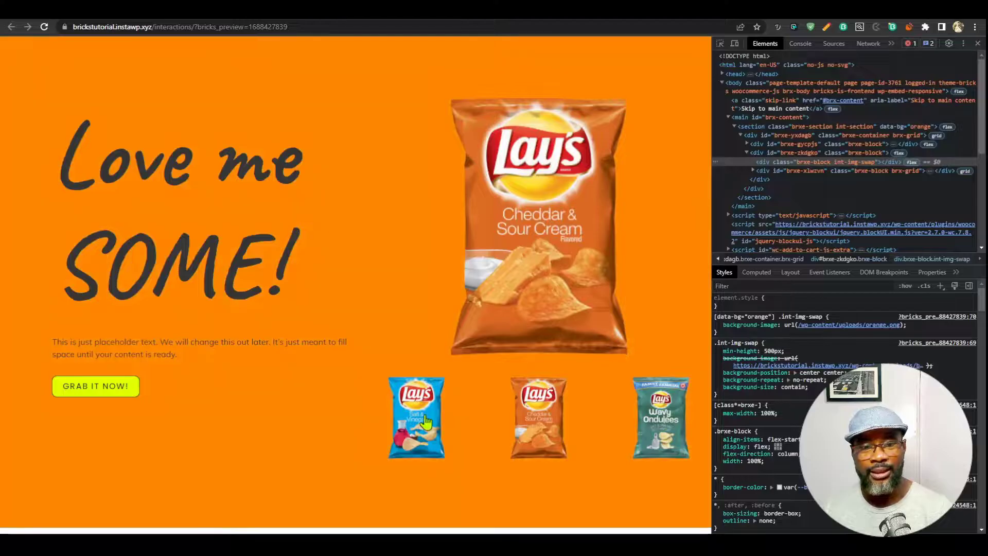
left_click(427, 422)
left_click(978, 44)
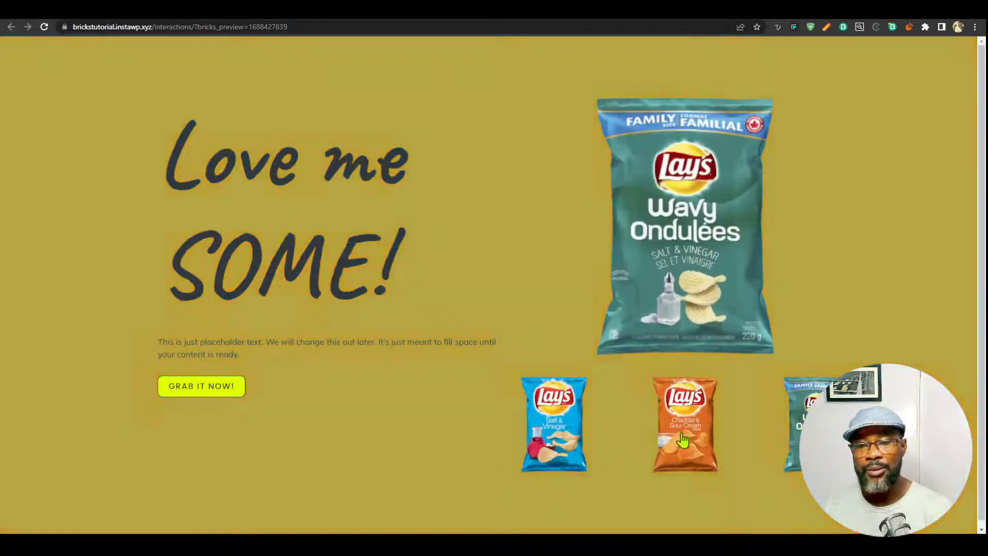
left_click(584, 443)
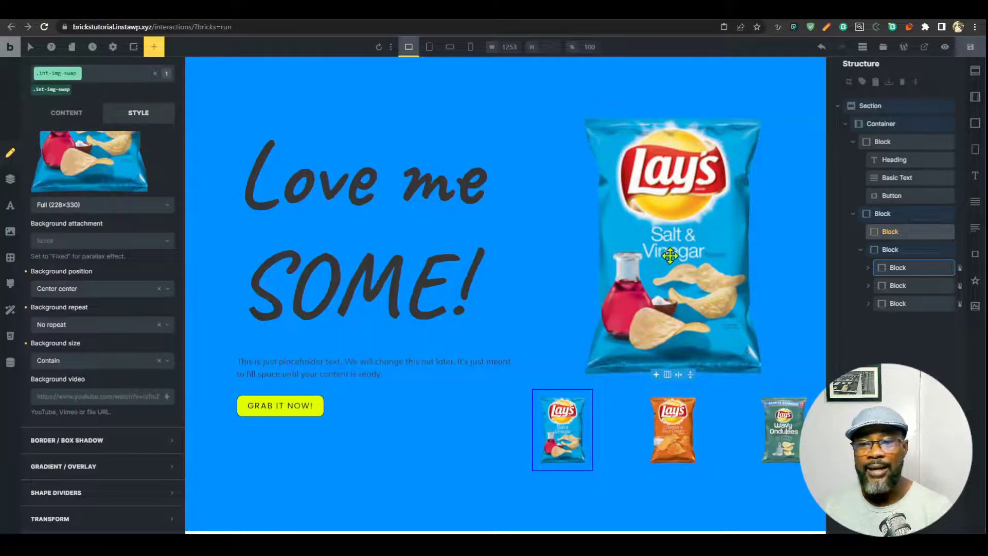
Add a root rule with transition: 0.6s to the int-img-swap block's Custom CSS and save.
left_click(10, 335)
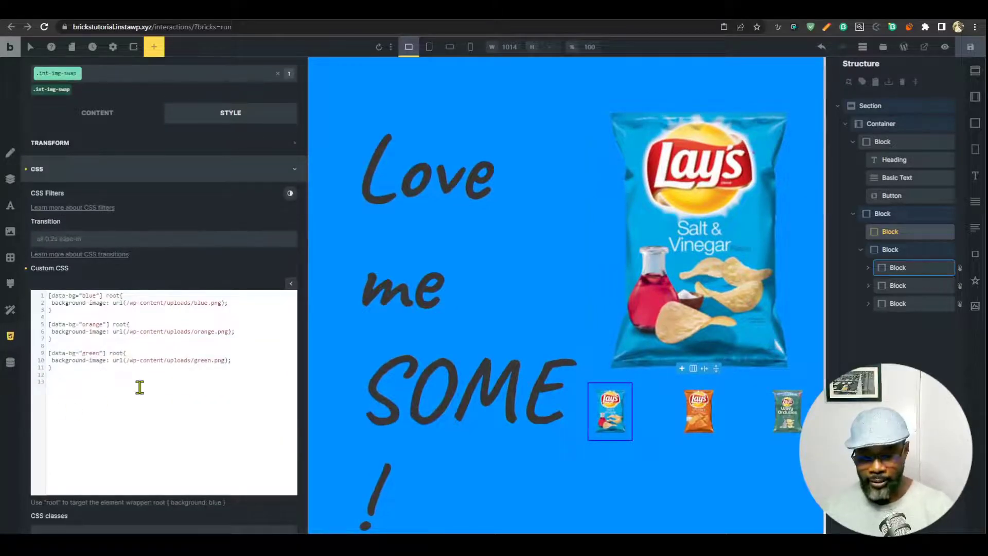
type("{")
key("Return")
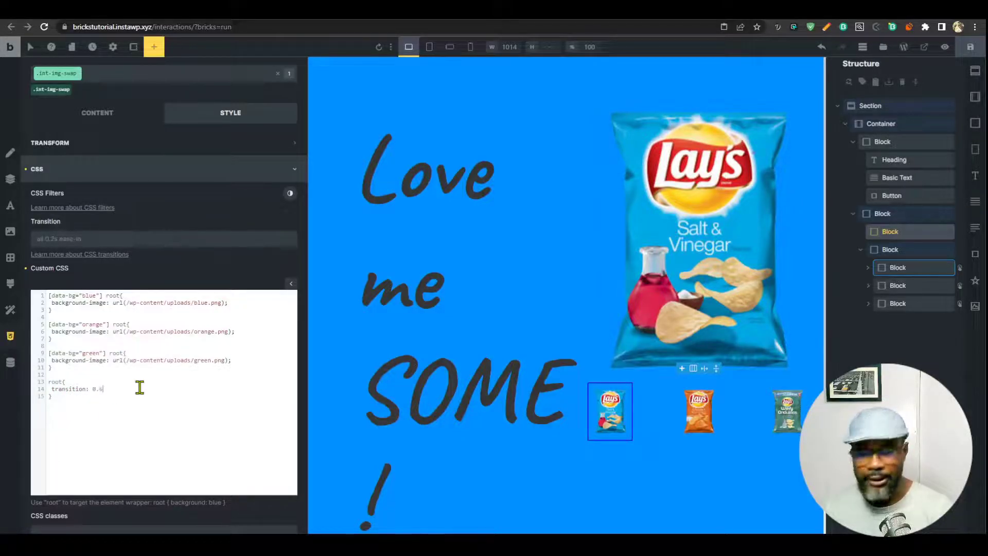
left_click(970, 46)
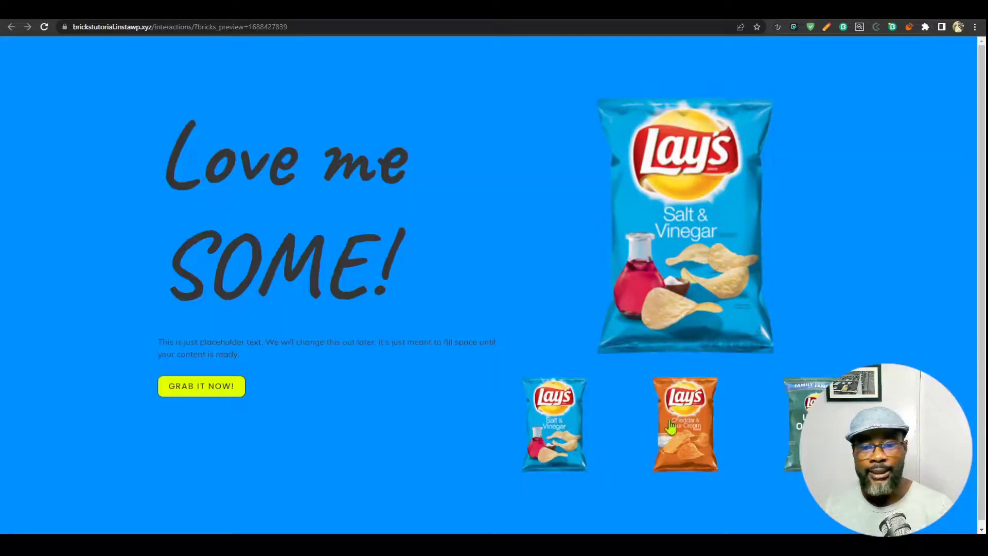
Test the bag swap in the preview across Cheddar & Sour Cream, Wavy Ondulées and Salt & Vinegar.
left_click(672, 427)
left_click(803, 427)
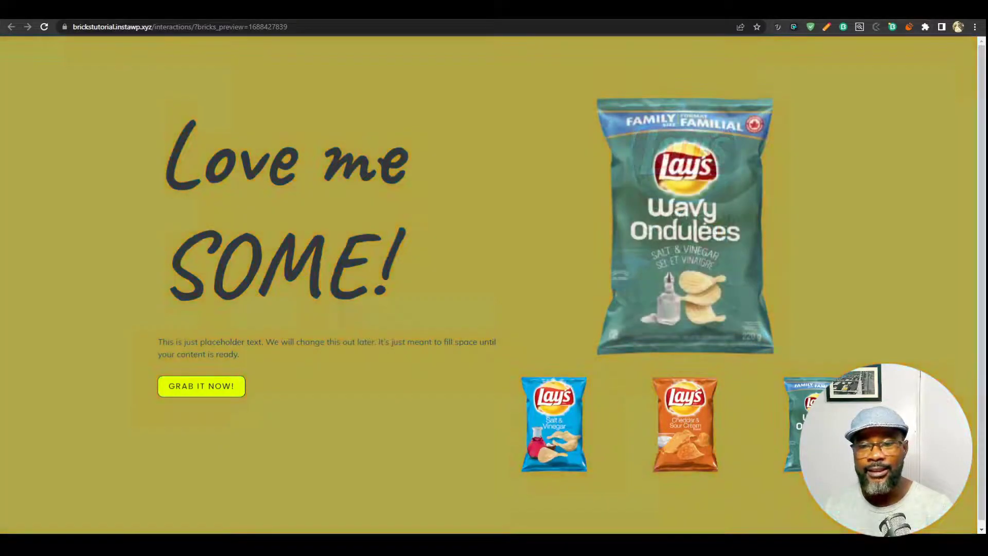
left_click(695, 429)
left_click(550, 432)
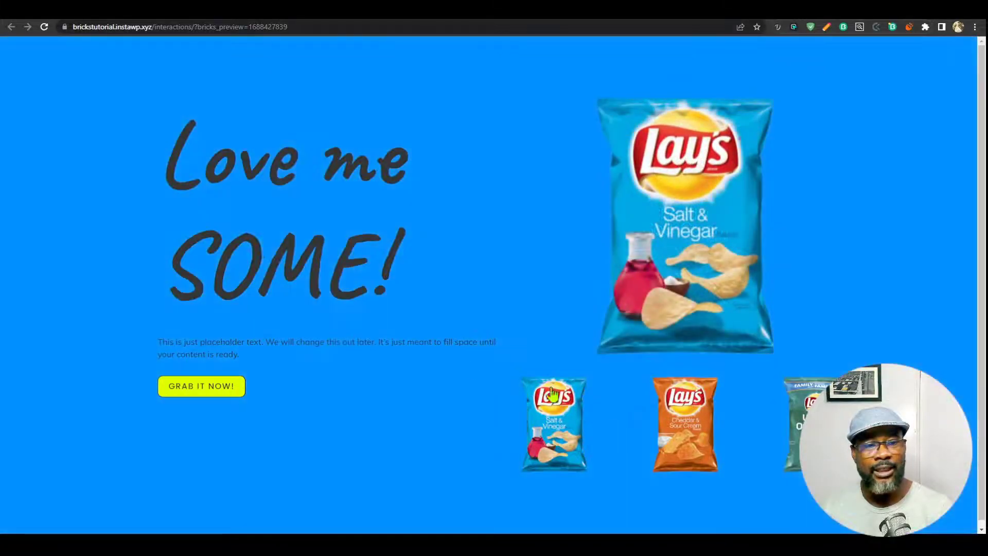
left_click_drag(175, 162, 310, 395)
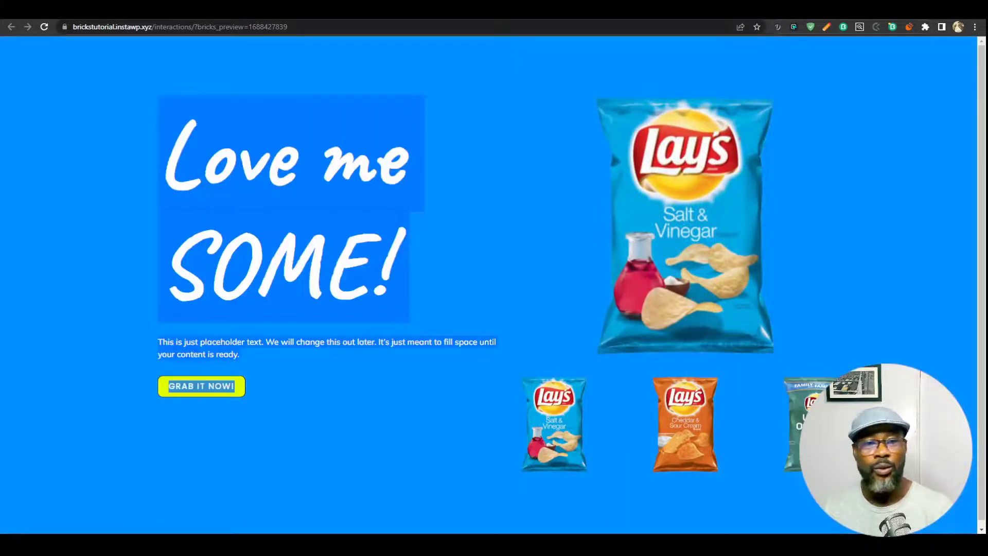
left_click(657, 10)
In the Love me SOME! heading's Typography, set line height 1 and the white colour swatch.
left_click(439, 188)
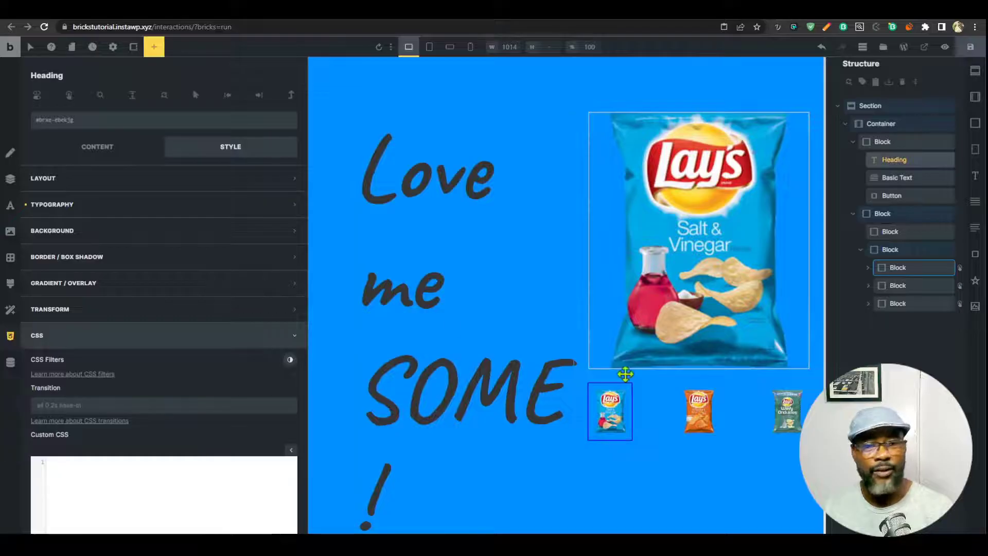
left_click(118, 206)
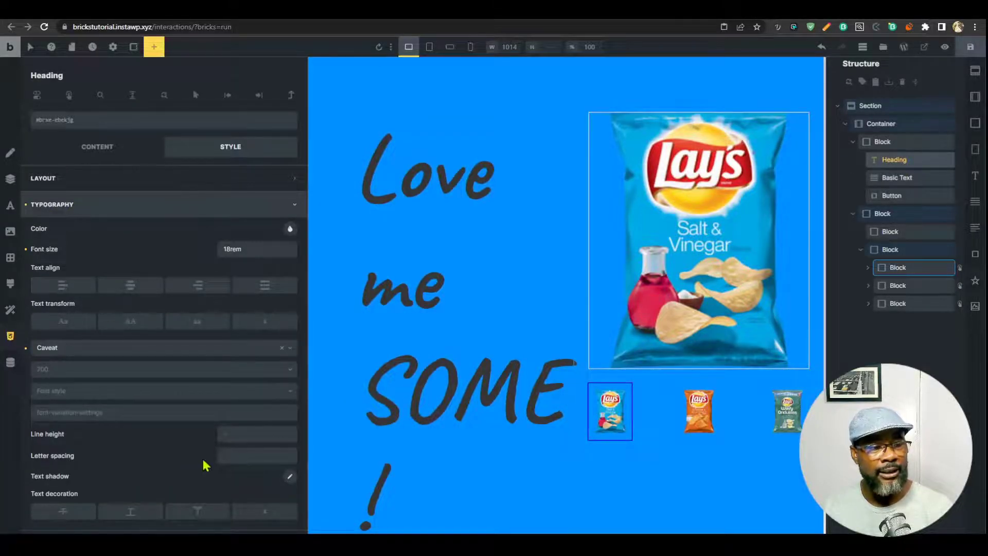
left_click(269, 437)
type("1")
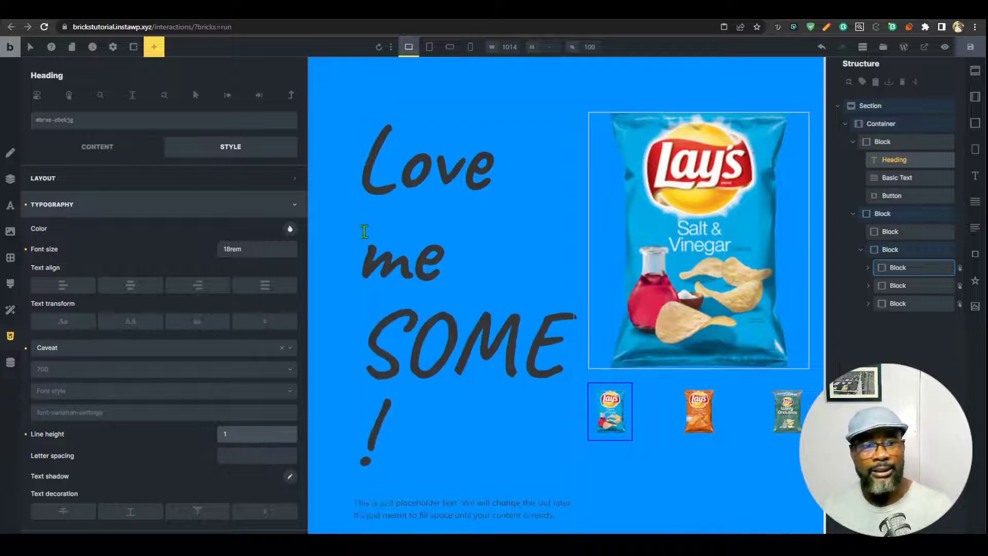
left_click_drag(304, 229, 206, 253)
left_click(189, 230)
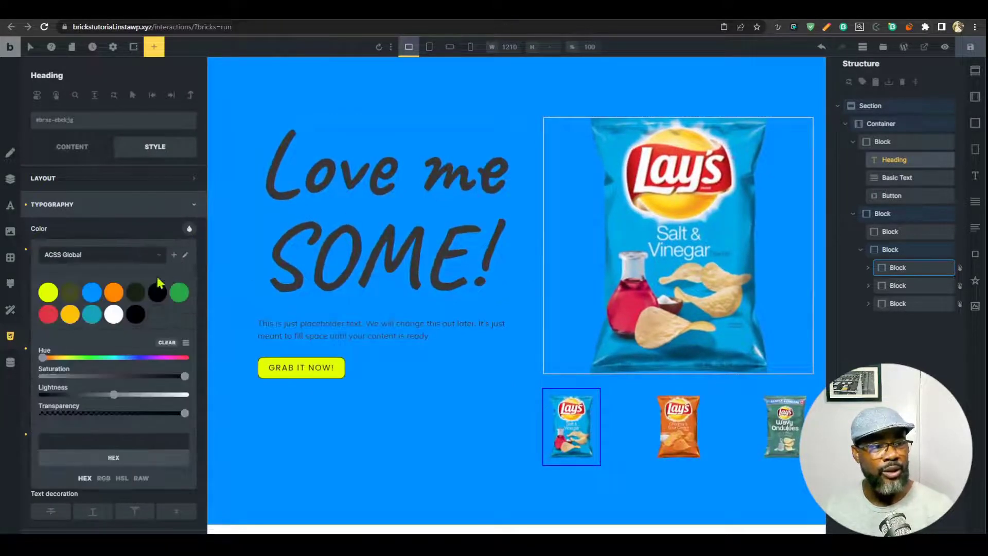
left_click(111, 318)
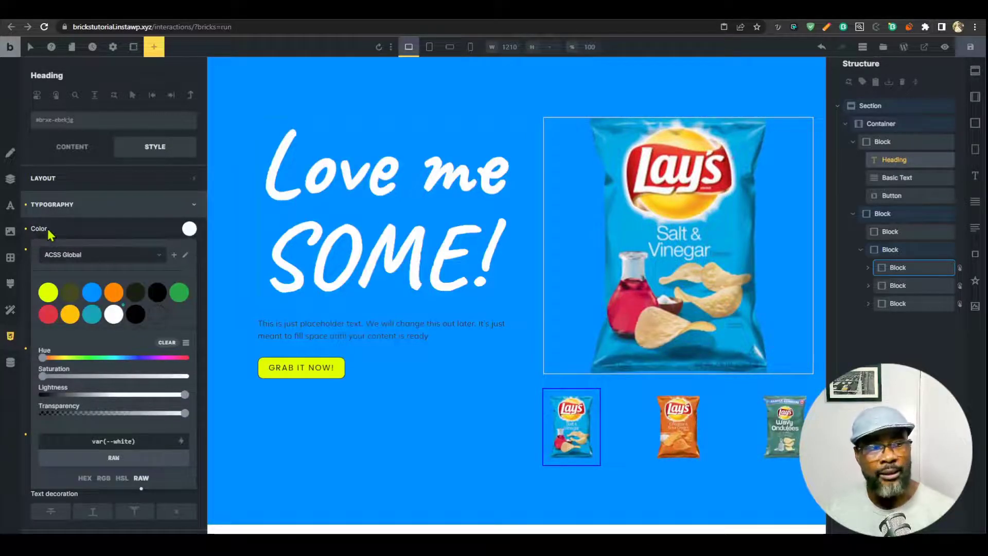
left_click(145, 233)
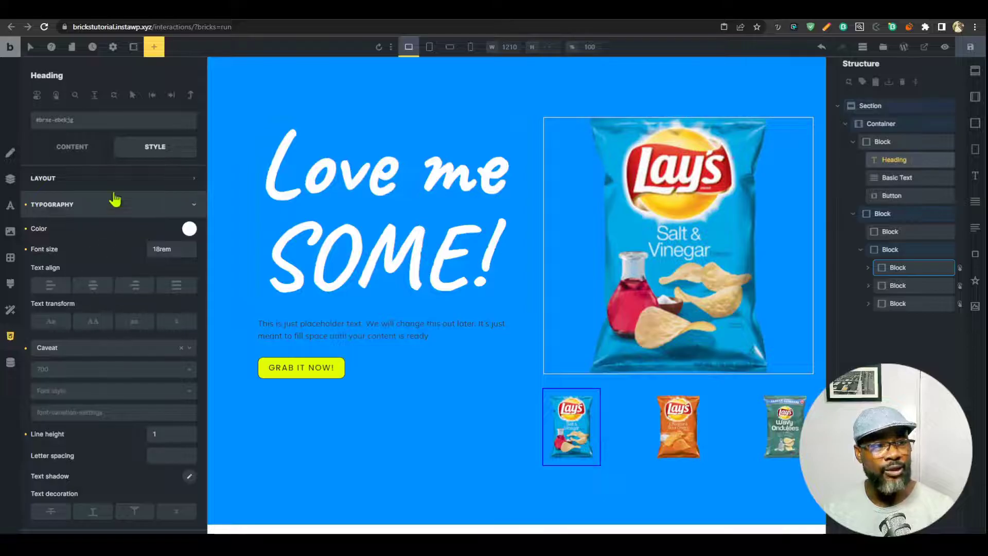
left_click(93, 123)
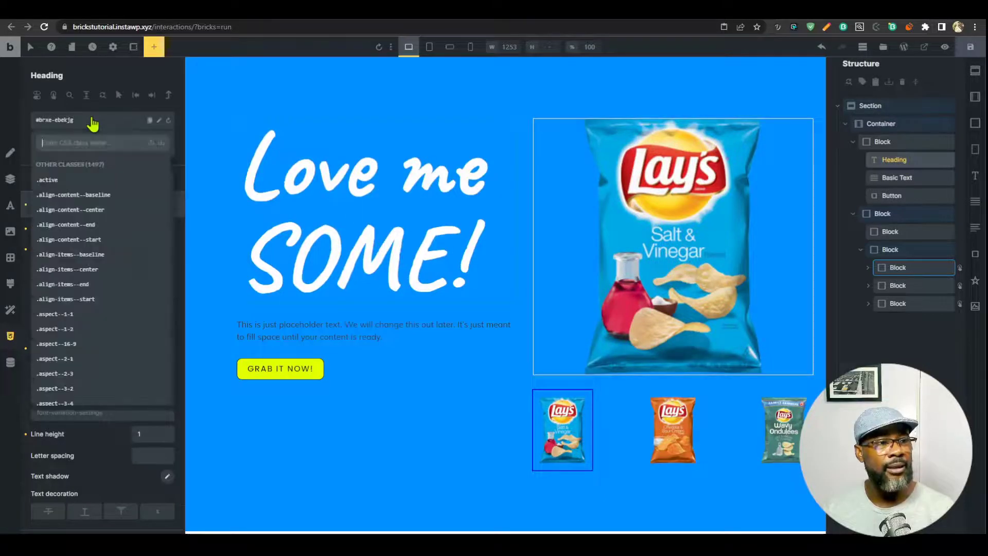
Create the int-heading class on the heading and paste the heading's own styles onto it.
type("int")
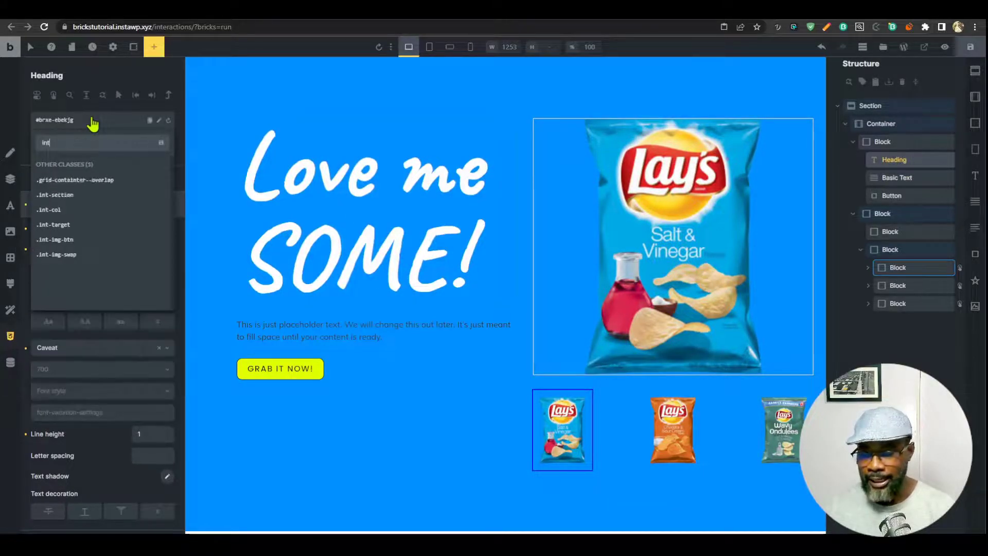
type("-he")
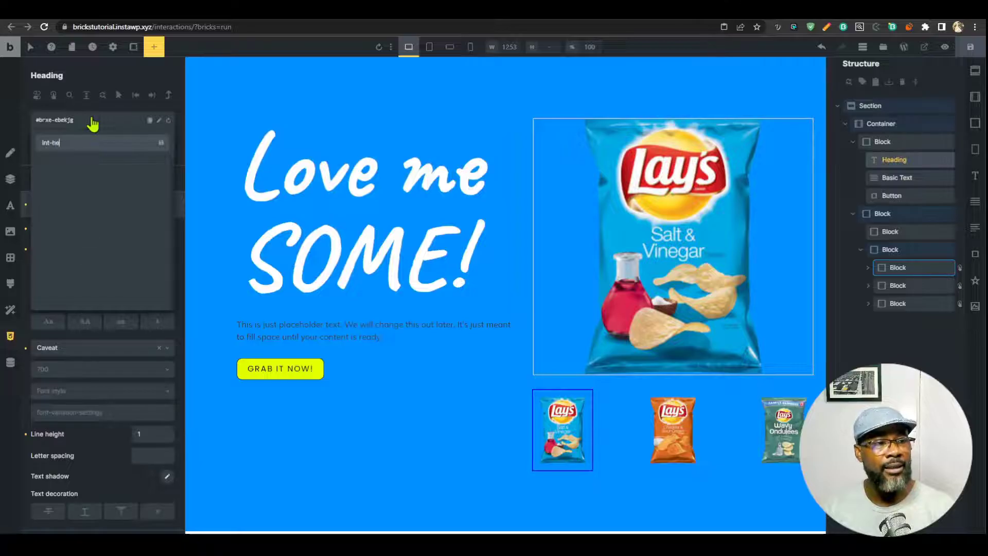
type("ading")
key("Return")
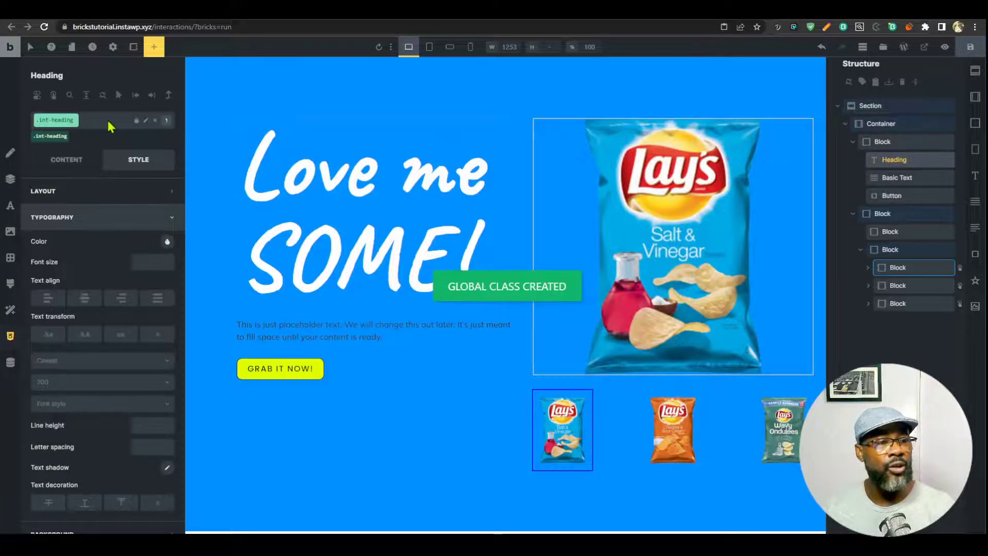
left_click(110, 126)
left_click(139, 181)
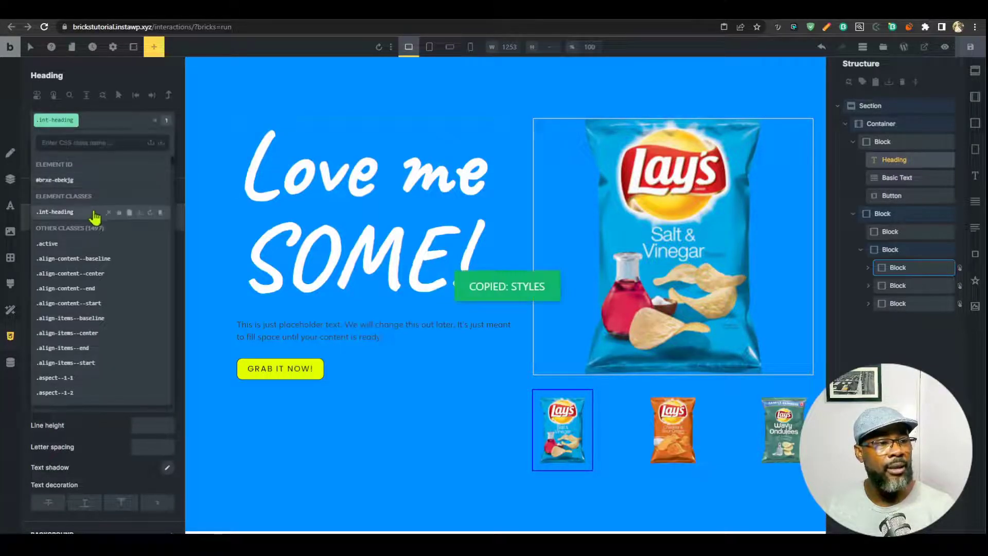
left_click(139, 213)
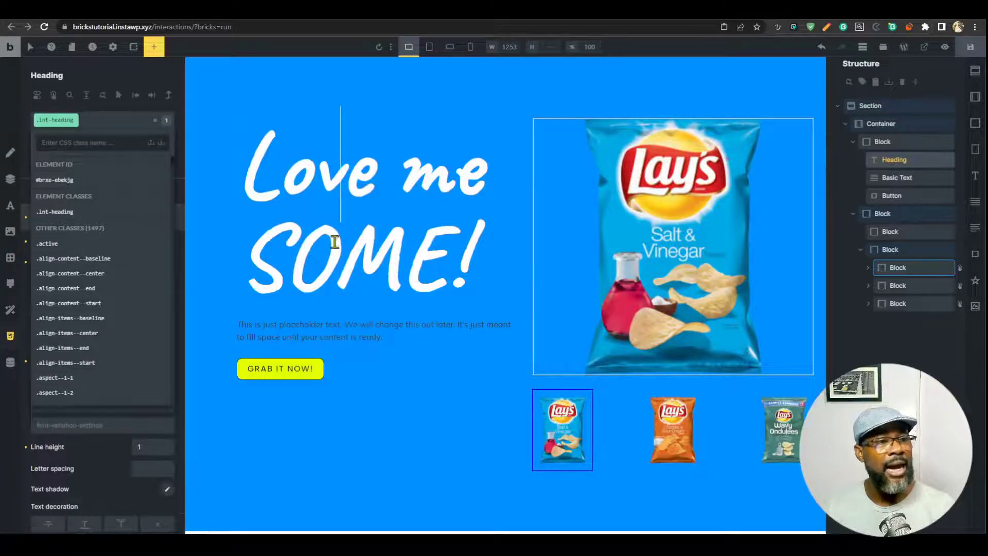
left_click(71, 212)
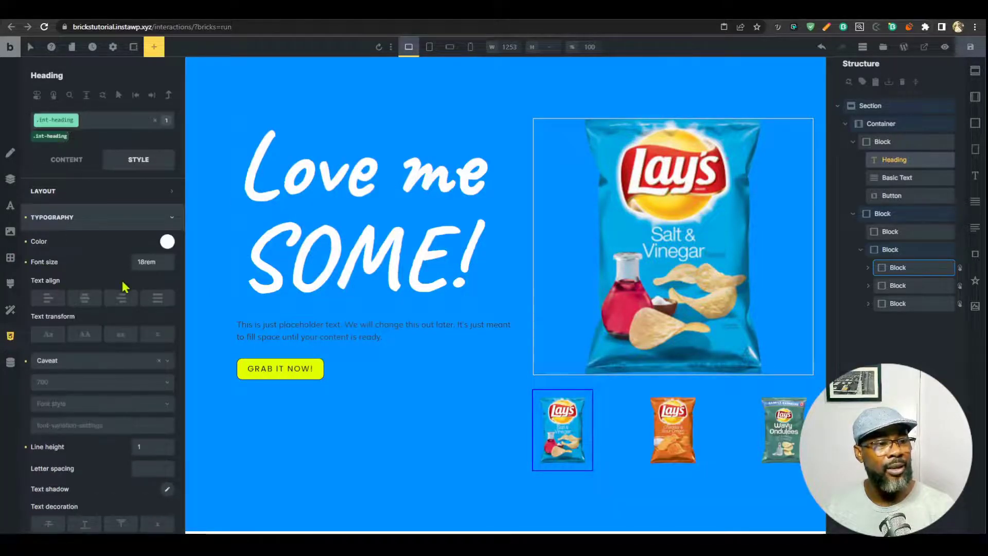
Wrap SOME! in a span so the heading text reads Love me <span>SOME!</span>.
scroll(129, 286, "down", 2)
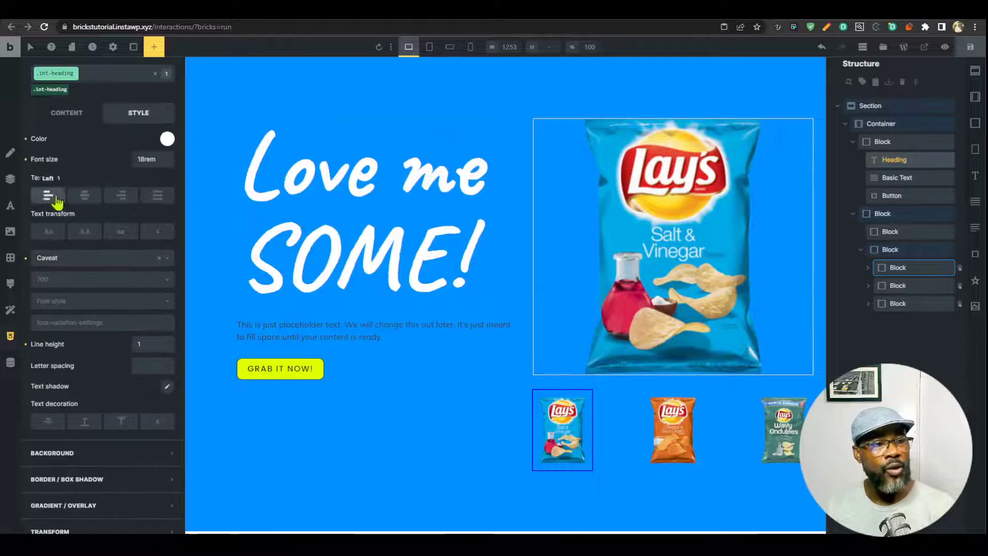
left_click(67, 113)
left_click(65, 190)
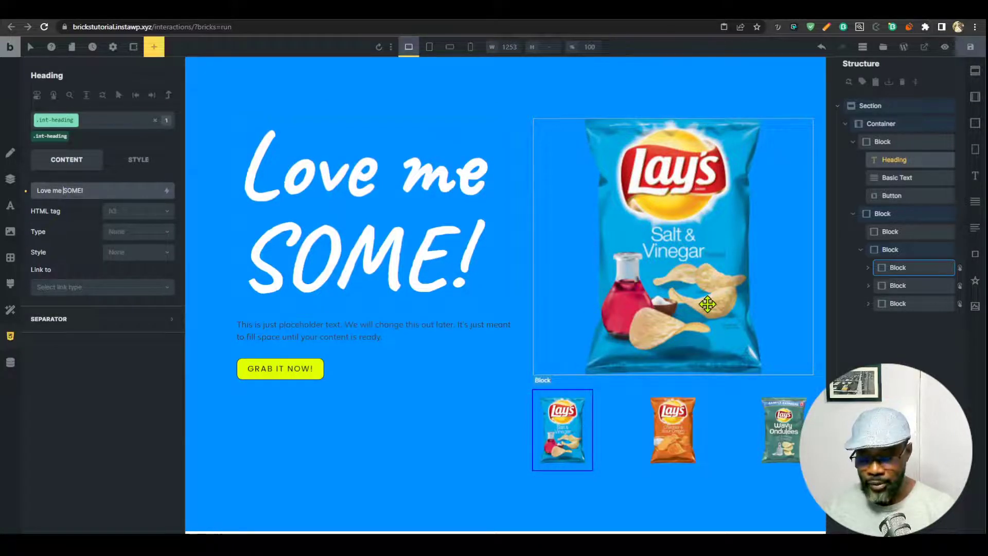
type("<spa")
type("n>SOME!")
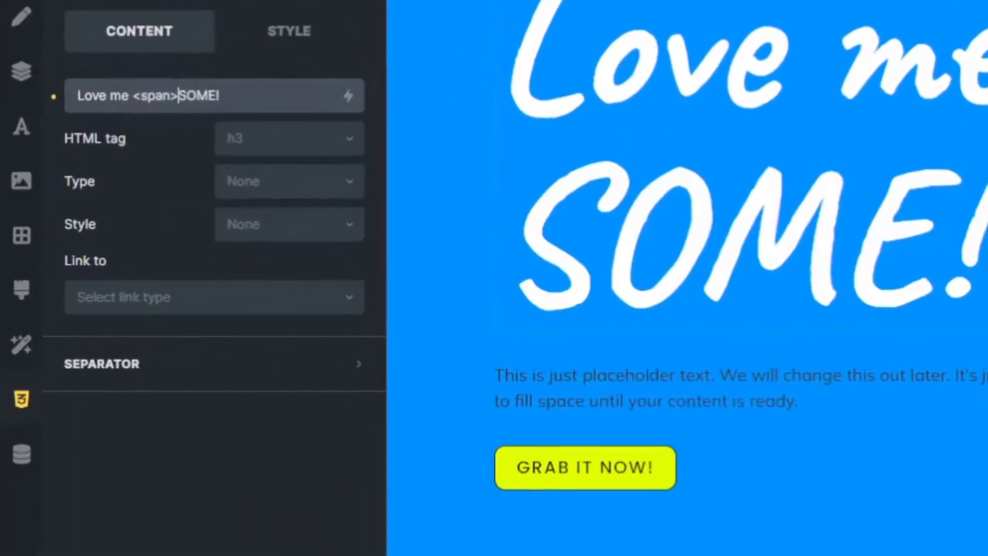
type("</span>")
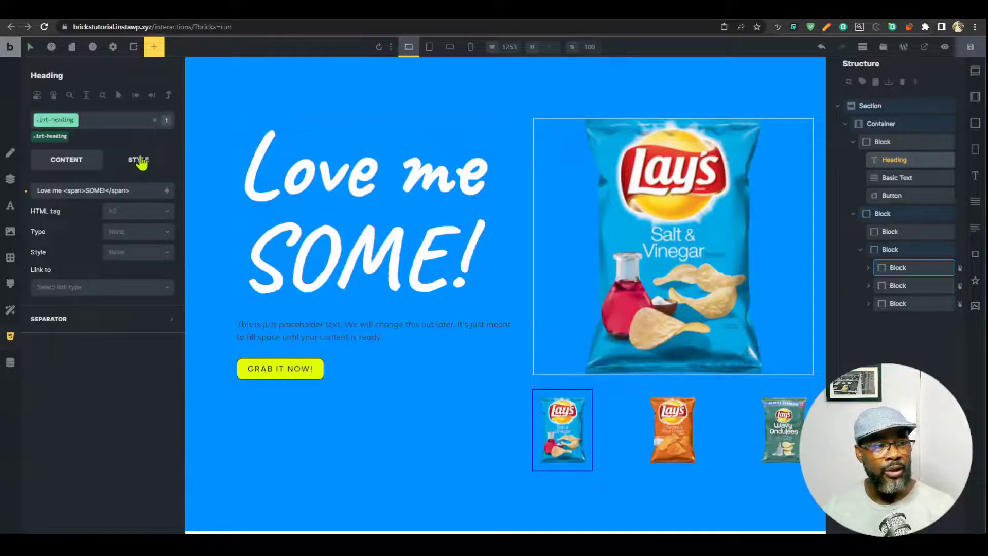
left_click(289, 30)
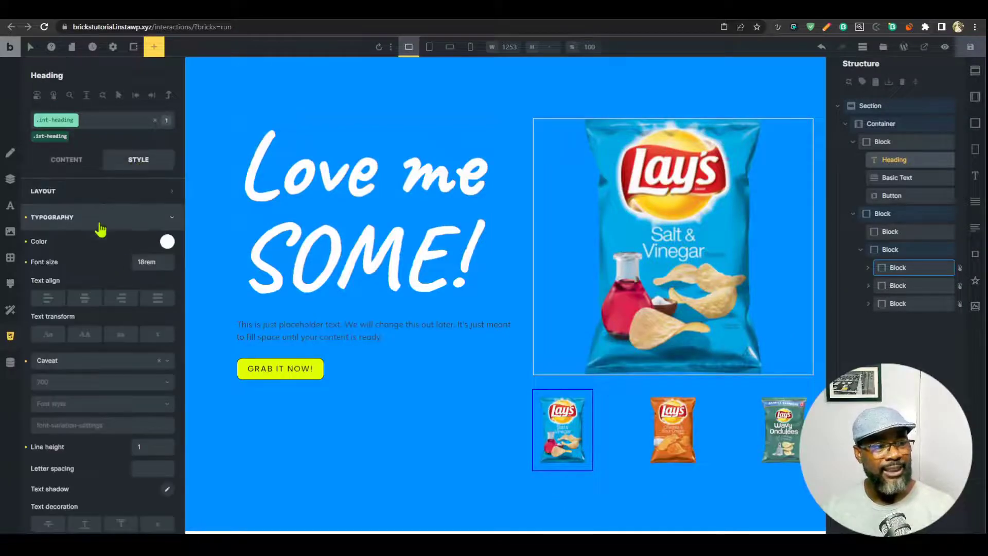
Copy the section's custom CSS and paste it into the heading's empty Custom CSS.
left_click(100, 224)
left_click(101, 347)
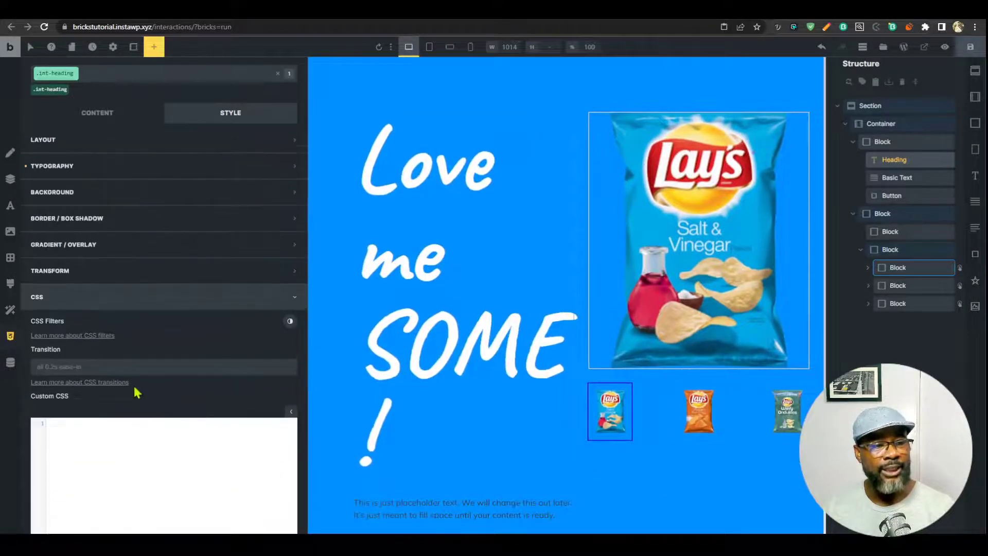
left_click(885, 105)
scroll(177, 349, "down", 5)
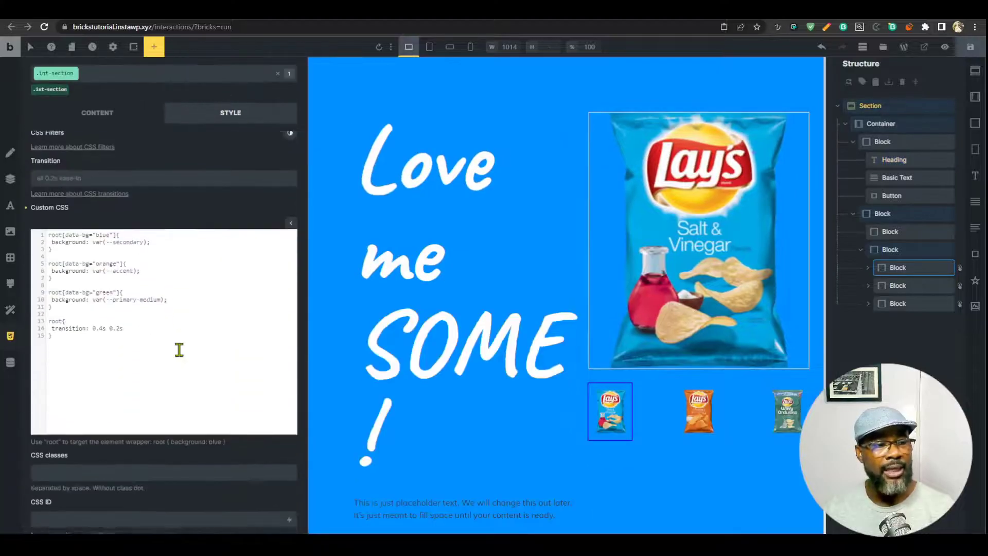
left_click_drag(50, 293, 31, 196)
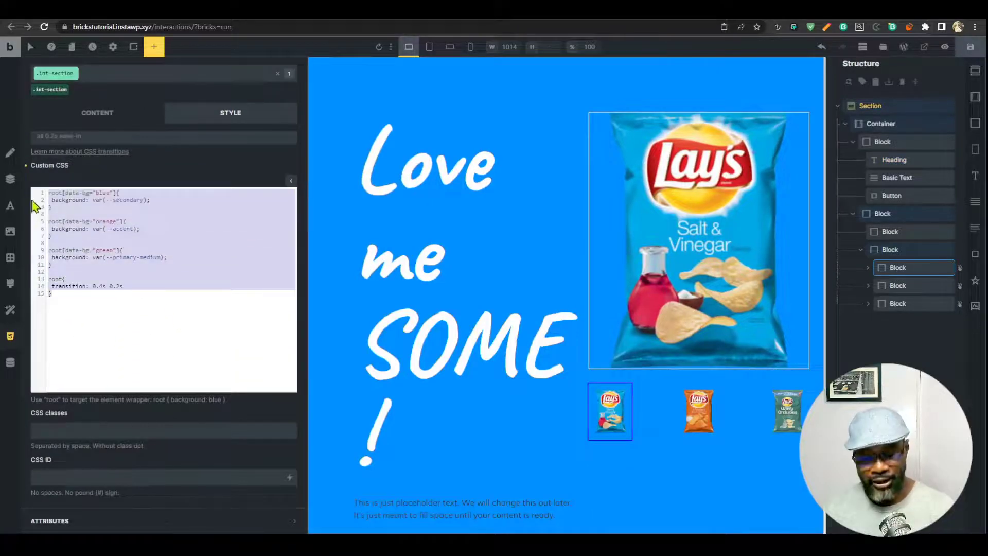
left_click(431, 221)
scroll(172, 411, "down", 4)
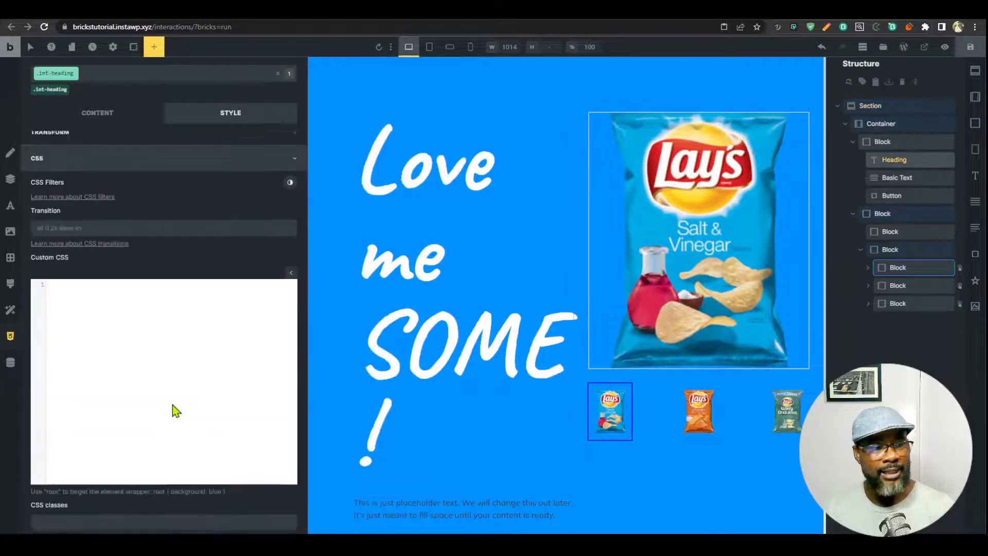
left_click(165, 381)
key("ctrl+v")
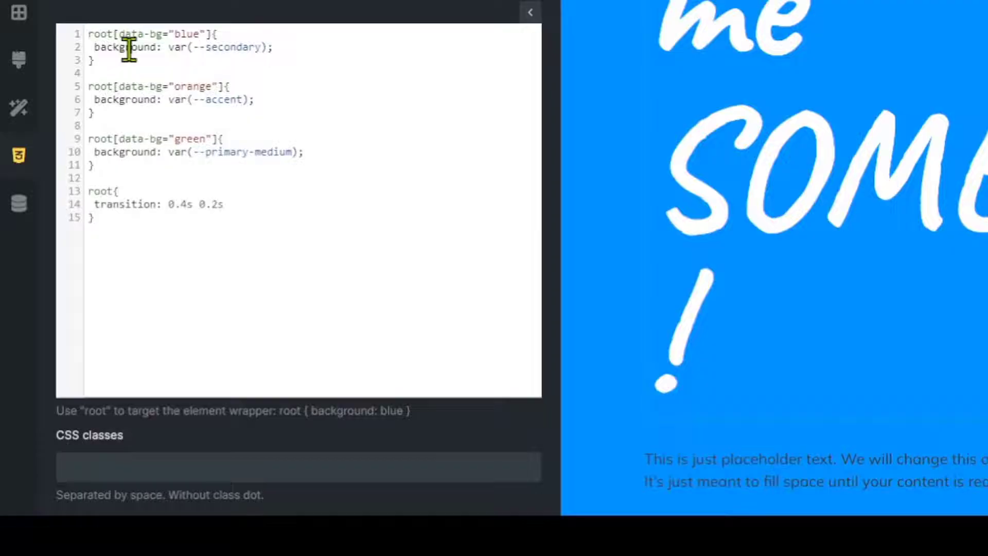
Change background to color in the blue, orange and green data-bg rules.
double_click(70, 272)
type("color")
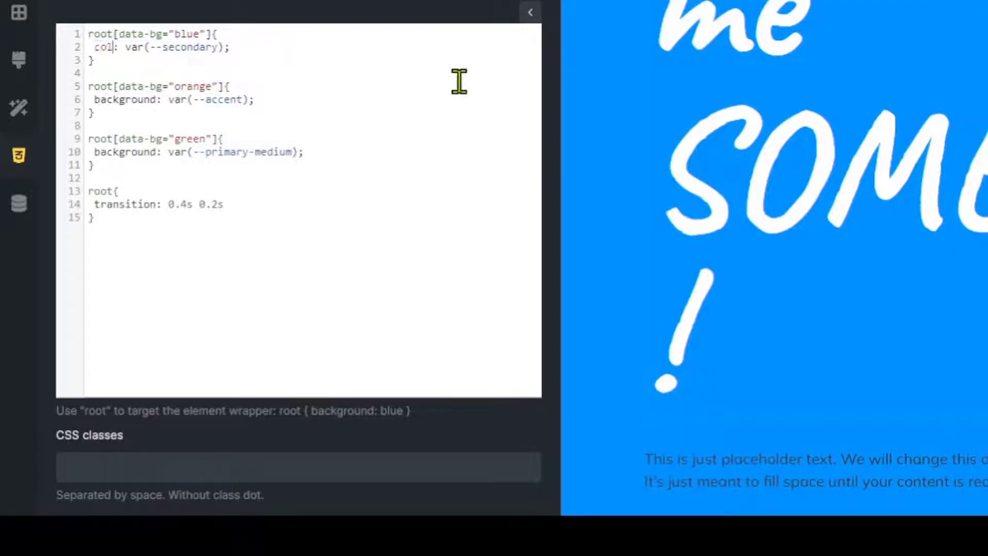
double_click(114, 100)
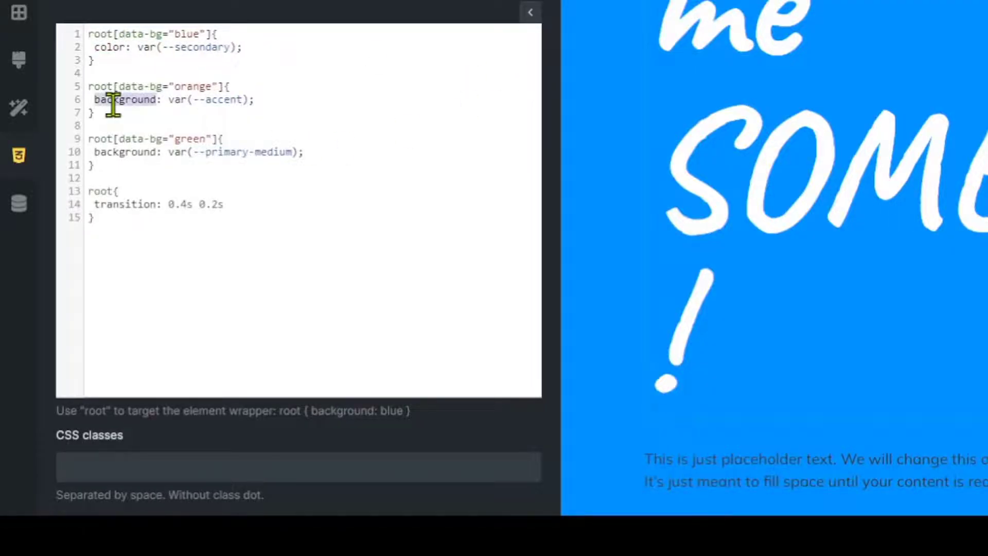
type("color")
double_click(131, 153)
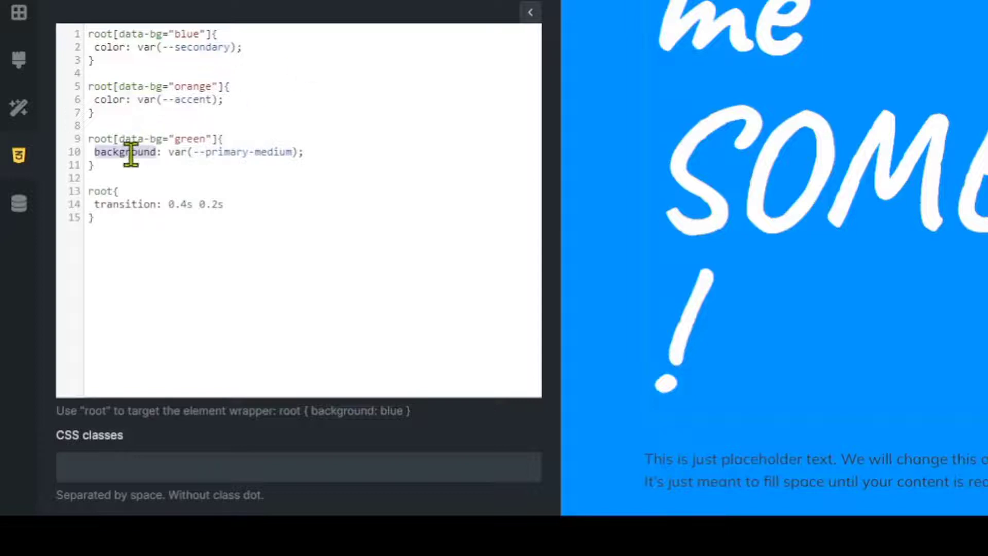
type("color")
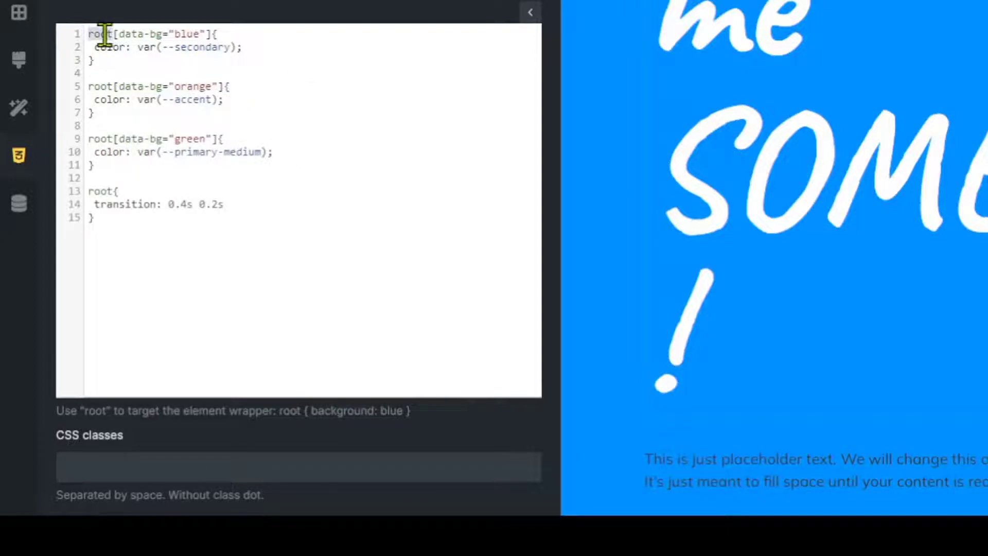
Remove the root prefix from the blue, orange and green rule selectors.
key("BackSpace")
double_click(106, 87)
key("BackSpace")
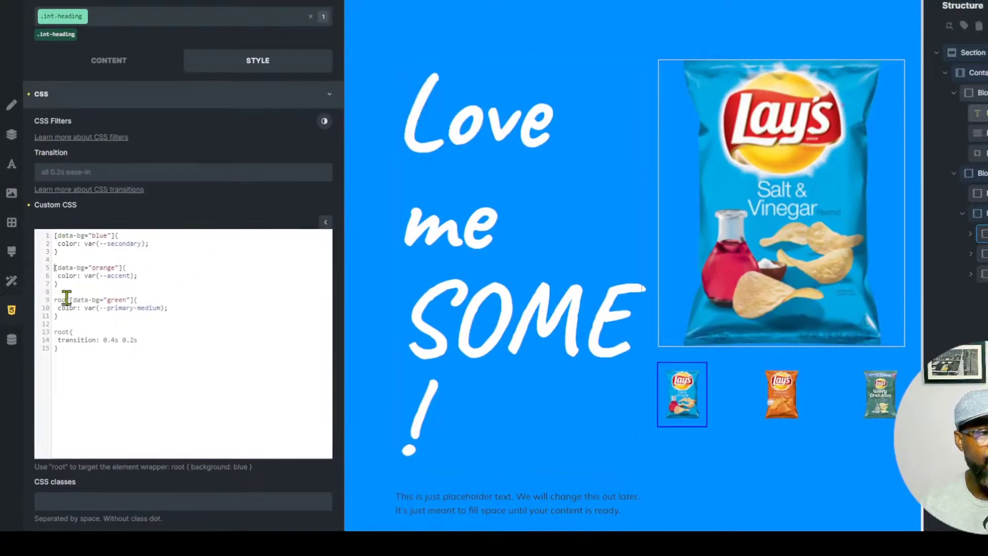
key("BackSpace")
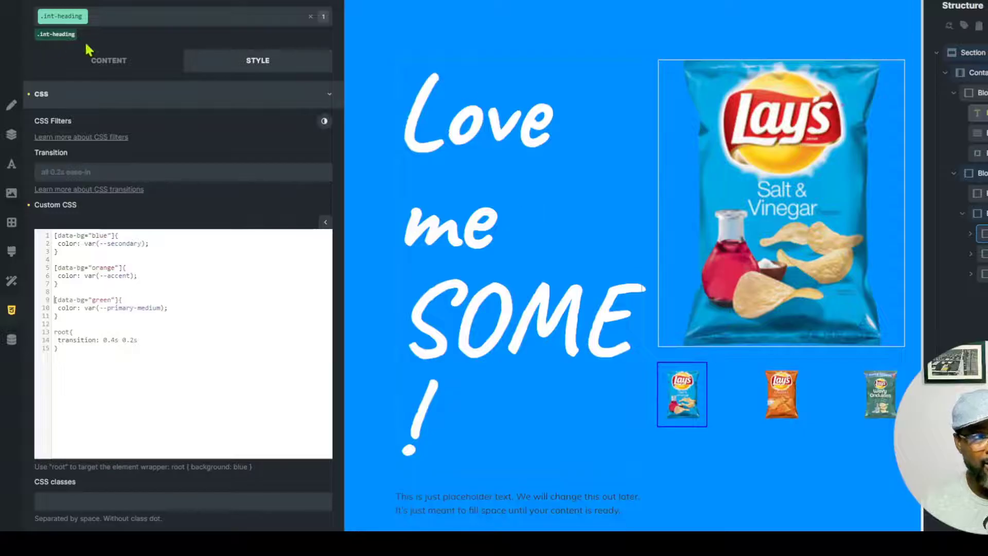
Append 'root span' to the blue, orange and green [data-bg] selectors.
left_click(118, 236)
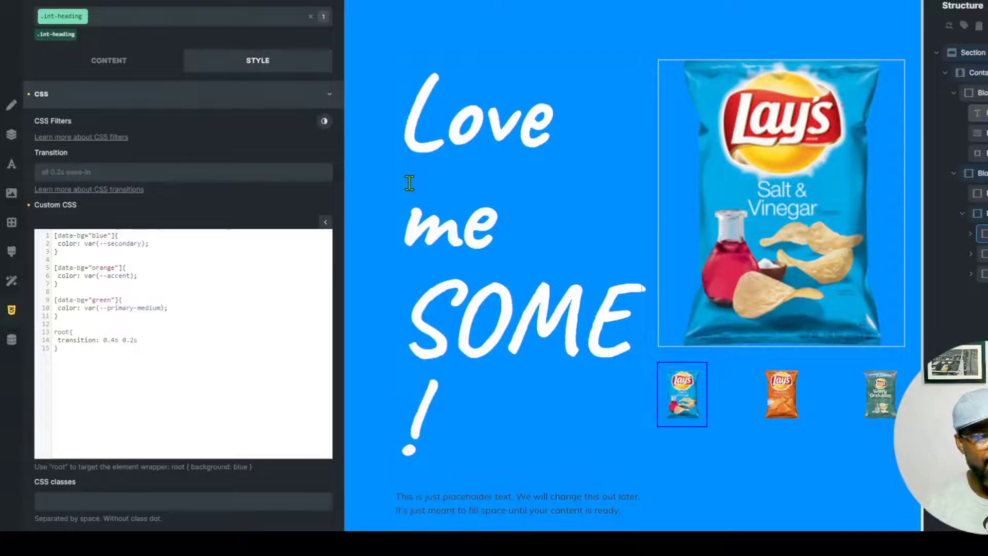
type("root span")
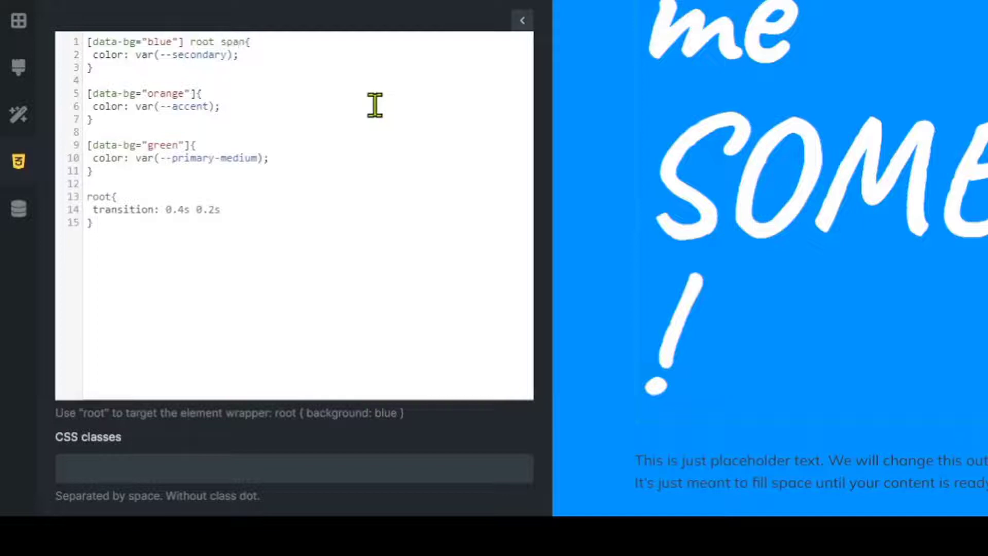
left_click(191, 41, "shift")
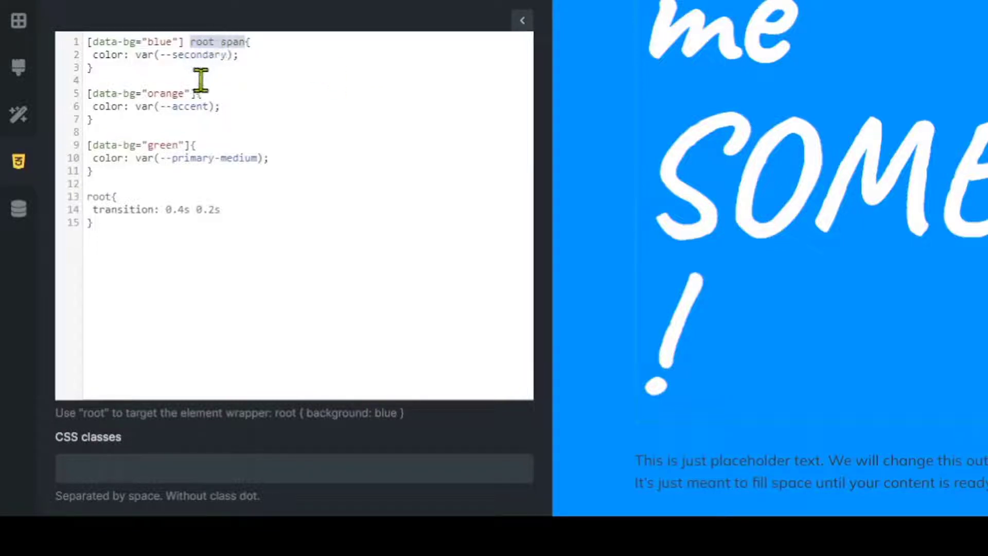
left_click(196, 94)
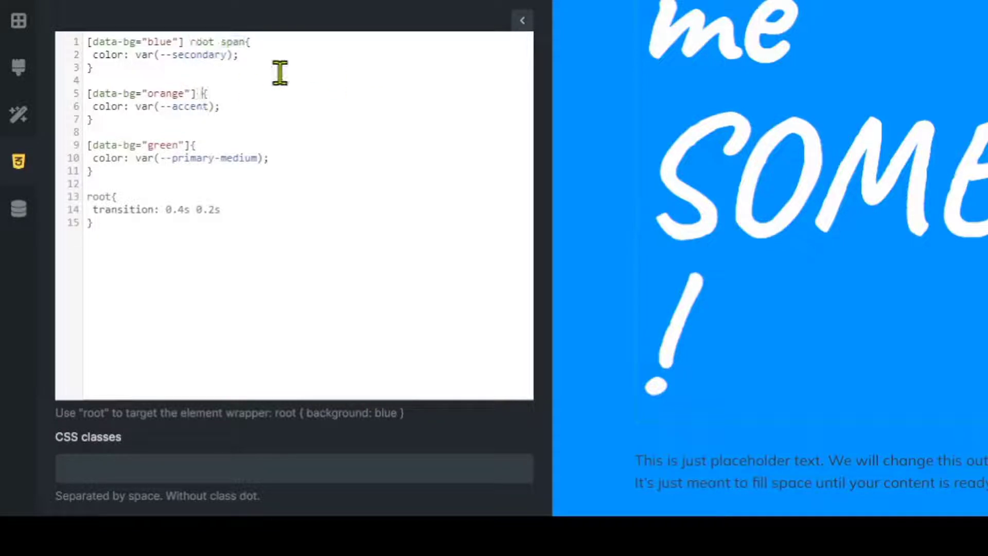
key("ctrl+v")
left_click(191, 145)
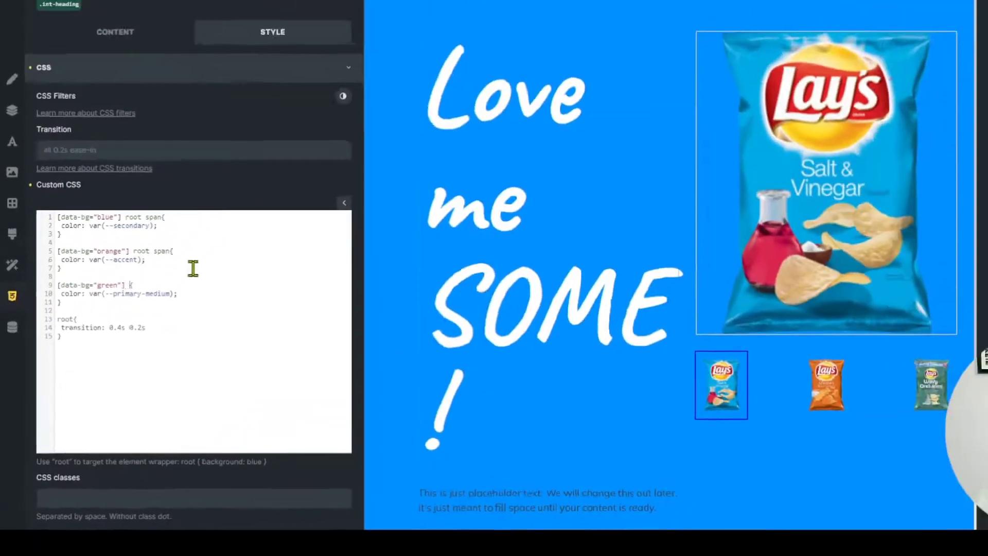
key("ctrl+v")
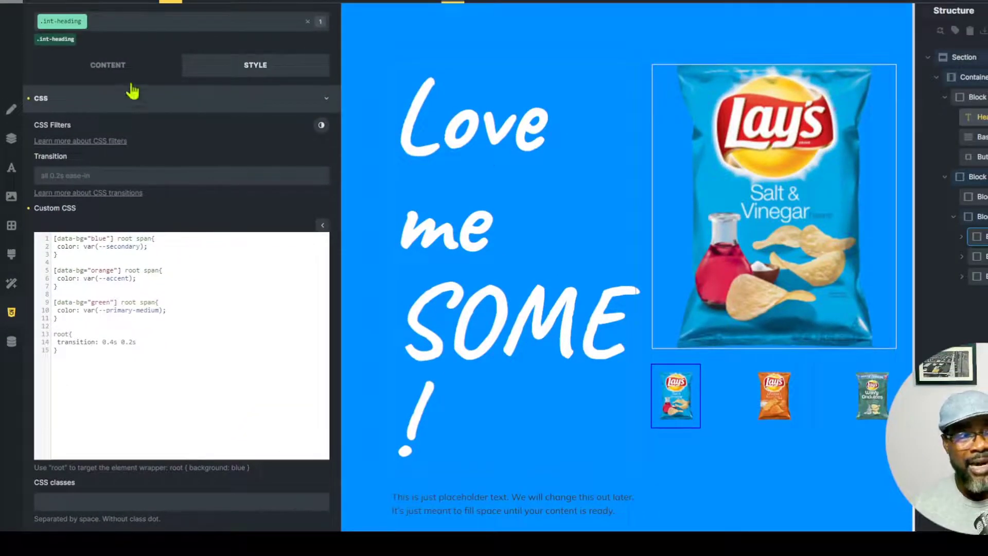
left_click(111, 65)
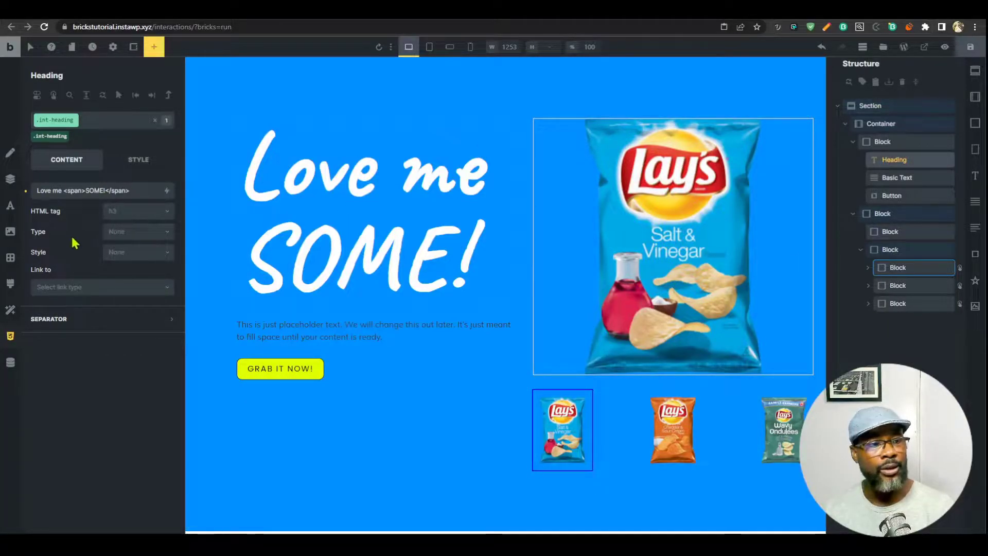
Make the transition rule target 'root span' with a 0.8s transition.
left_click(9, 335)
left_click(150, 380)
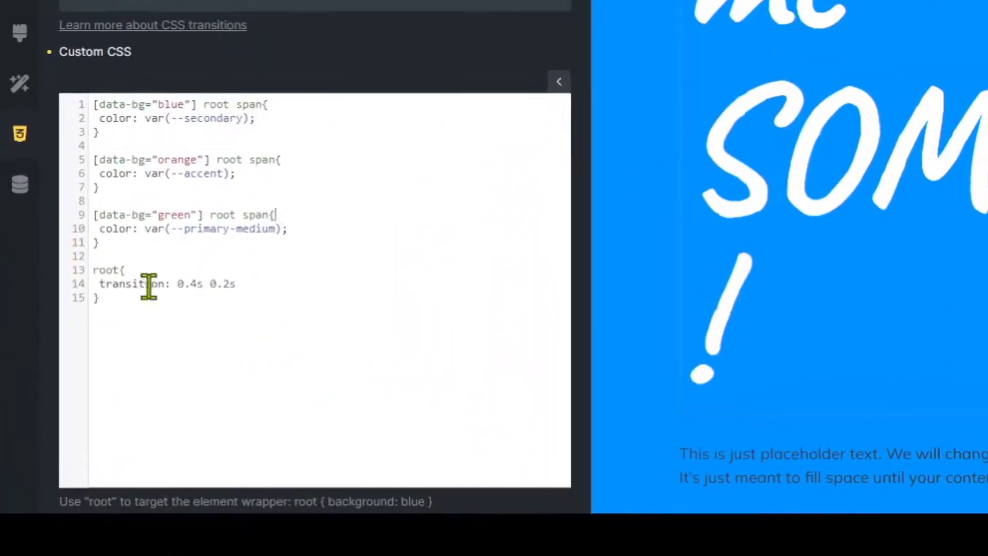
left_click(121, 269)
left_click_drag(177, 283, 231, 282)
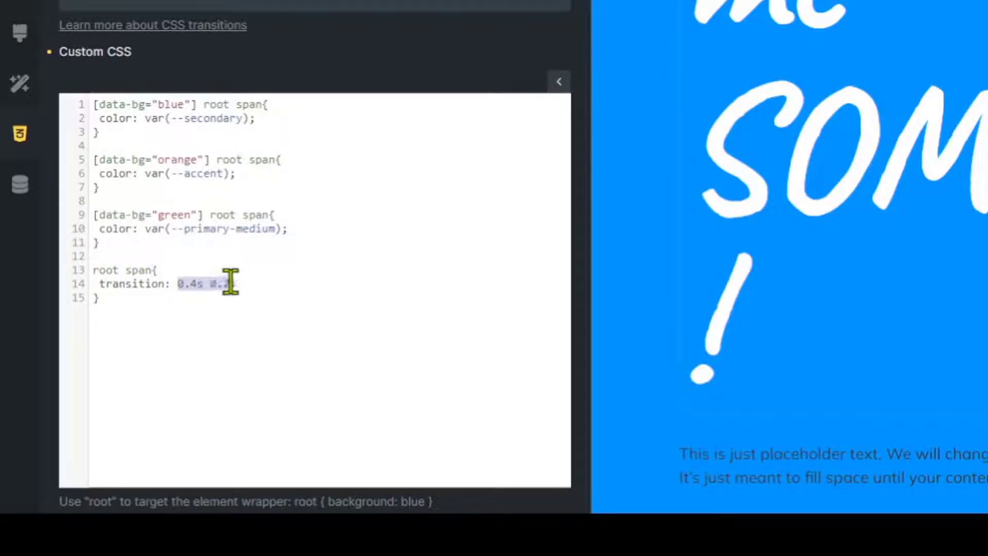
type("0.s")
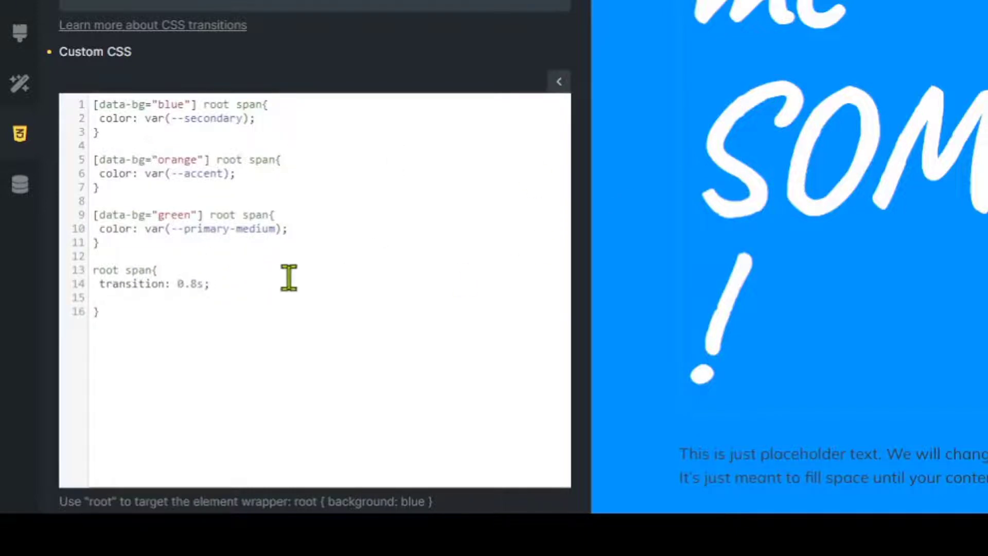
Add color: var(--secondary-light) to the root span rule, copied from the blue rule.
left_click_drag(256, 122, 149, 118)
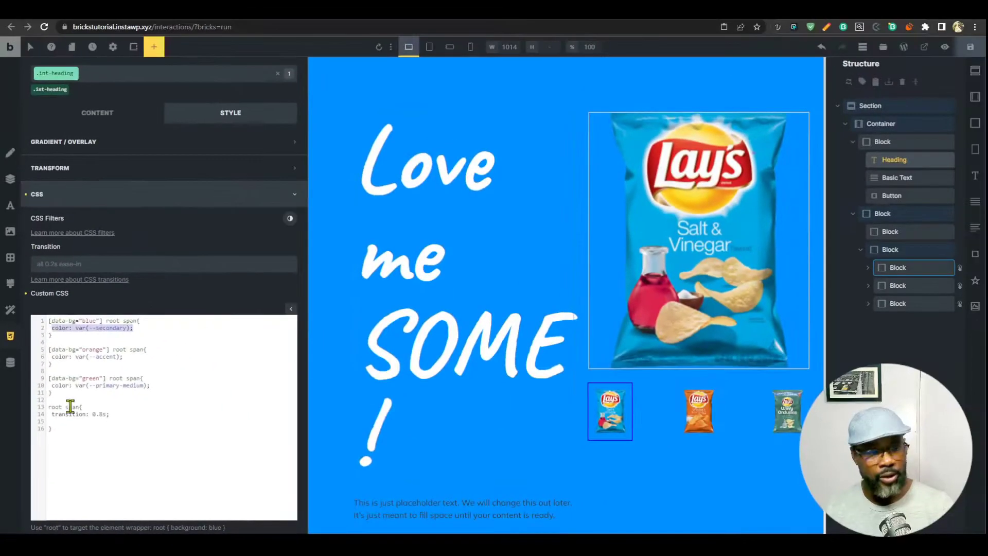
left_click(149, 297)
type("color: var(--secondary);")
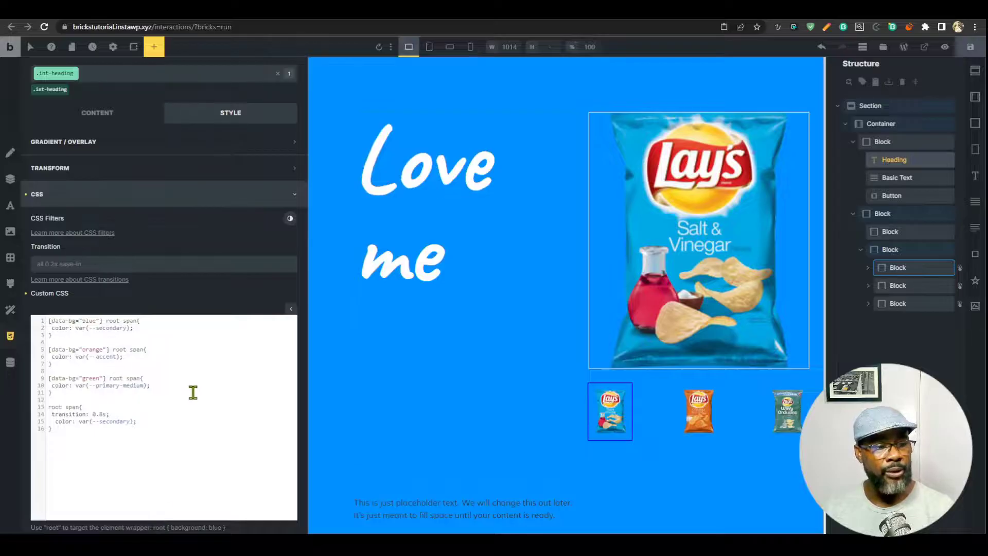
type("-light")
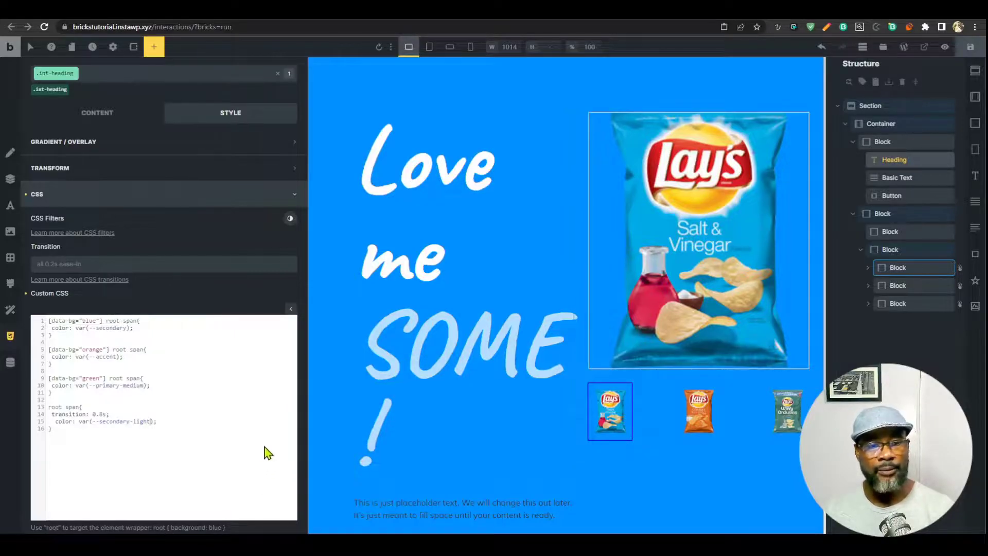
left_click(970, 54)
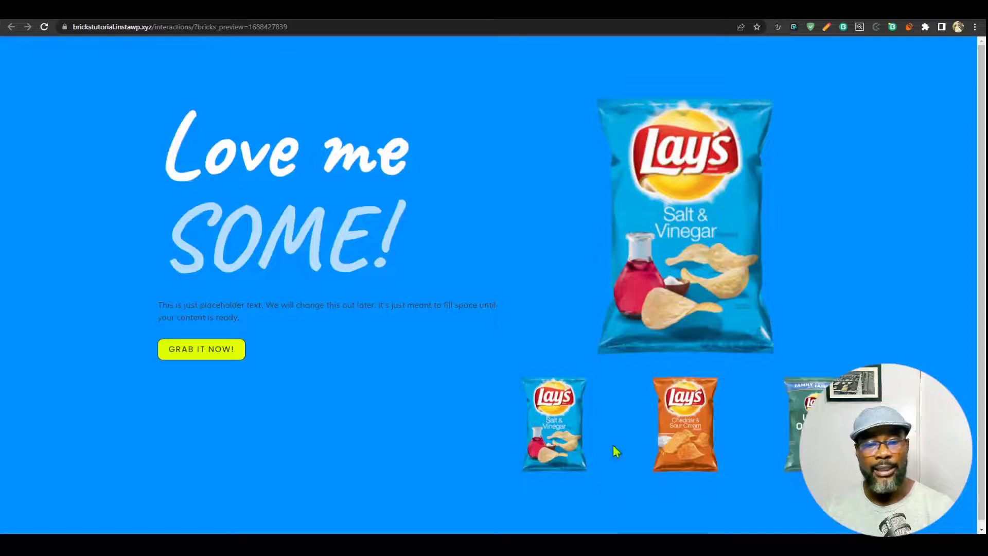
left_click(670, 434)
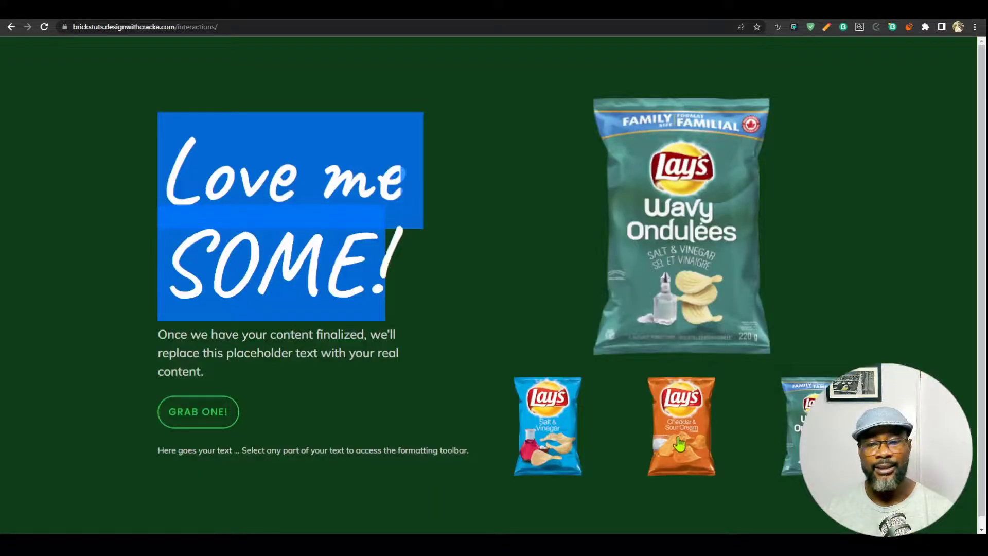
left_click(679, 440)
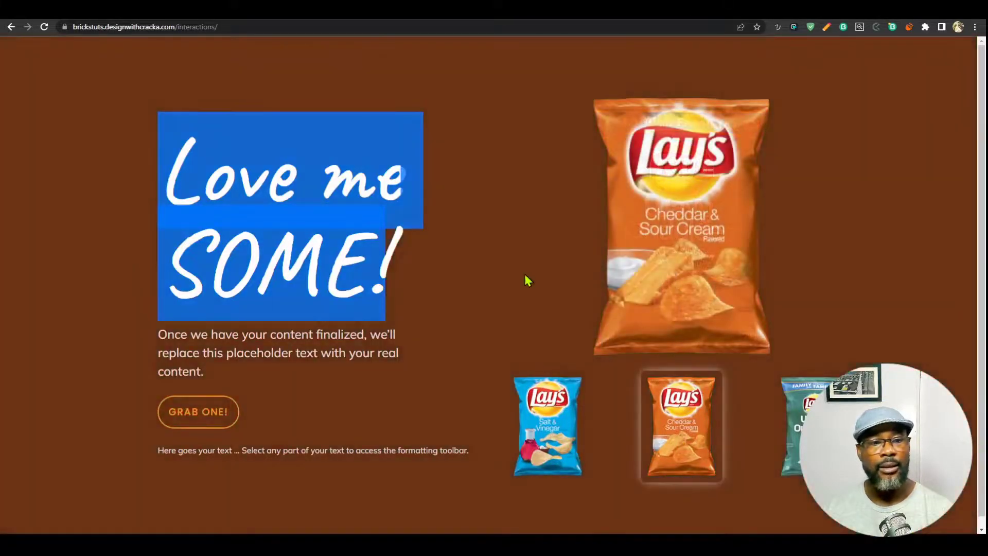
left_click(461, 320)
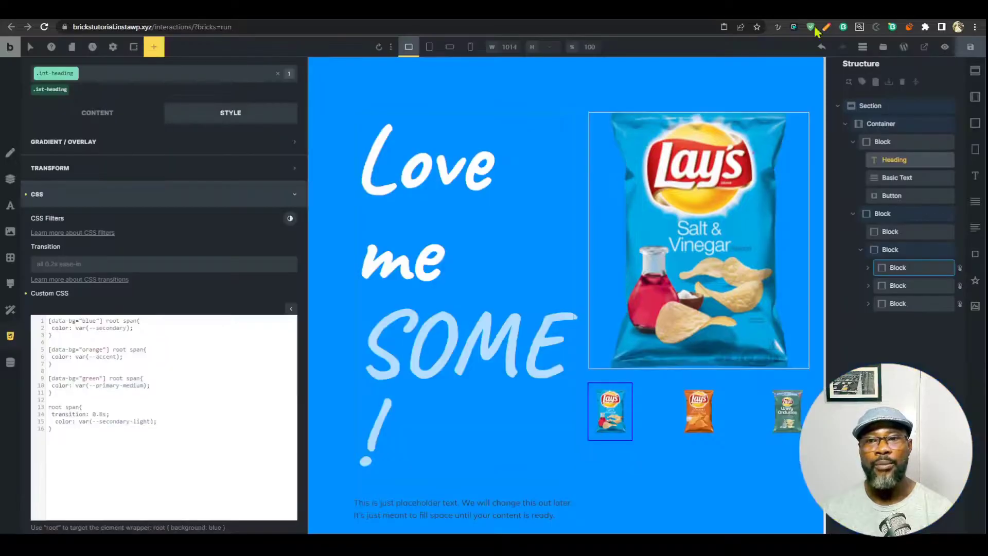
left_click(885, 105)
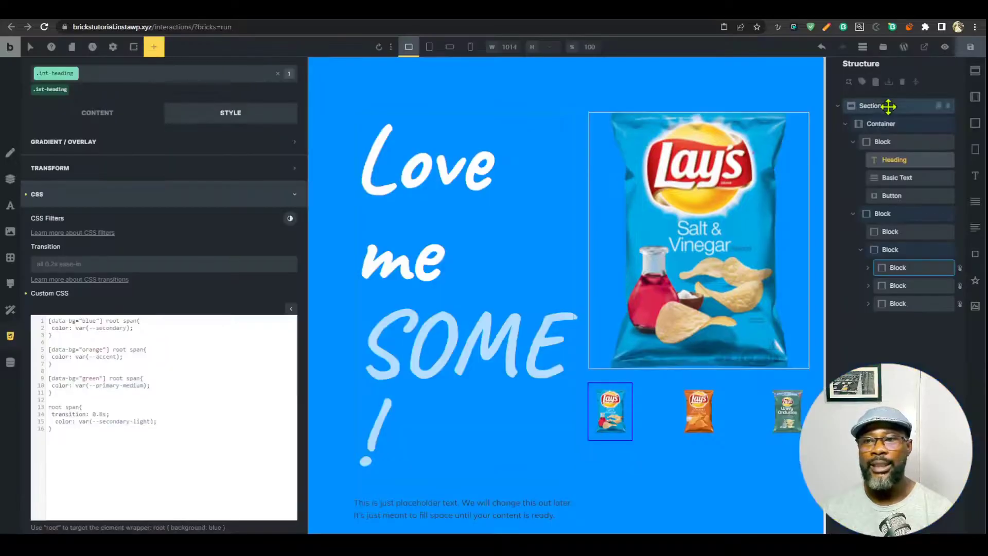
Add -dark to the section's secondary, accent and primary background variables and save.
left_click(89, 163)
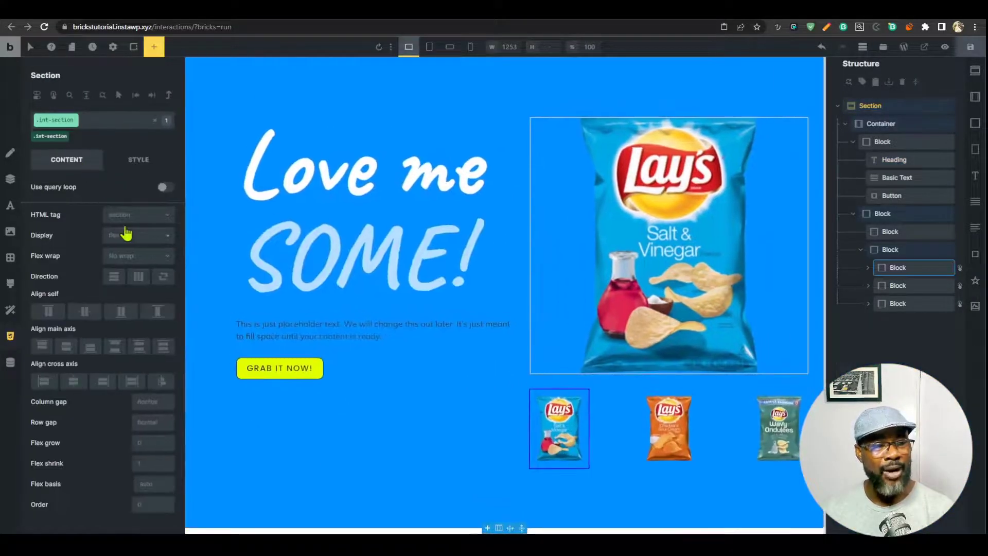
left_click(137, 160)
scroll(120, 360, "down", 3)
left_click(139, 370)
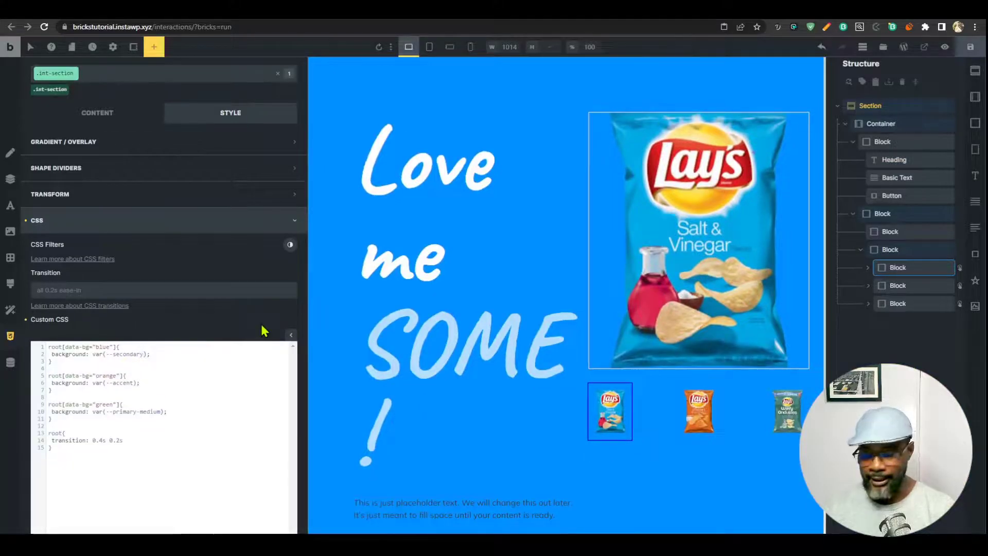
type("-dark")
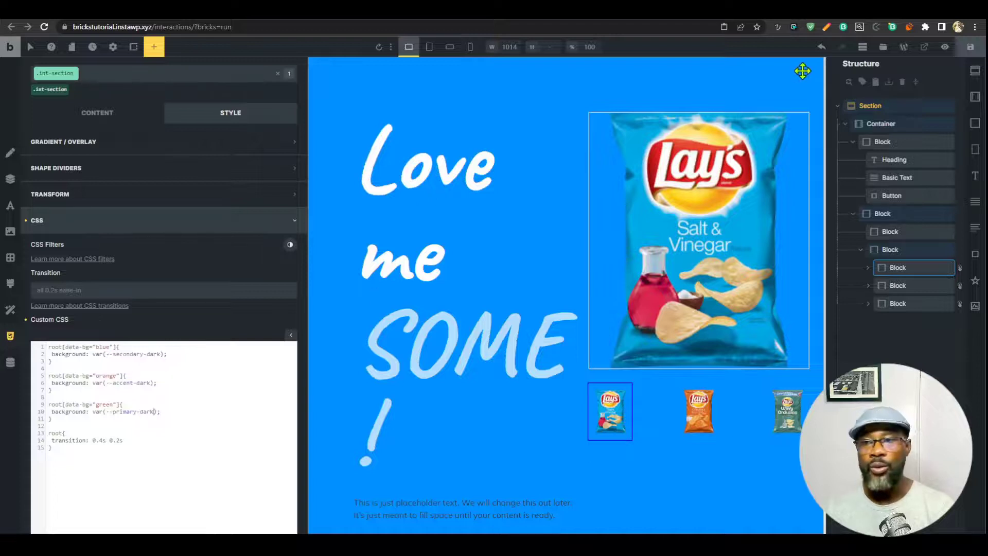
left_click(970, 47)
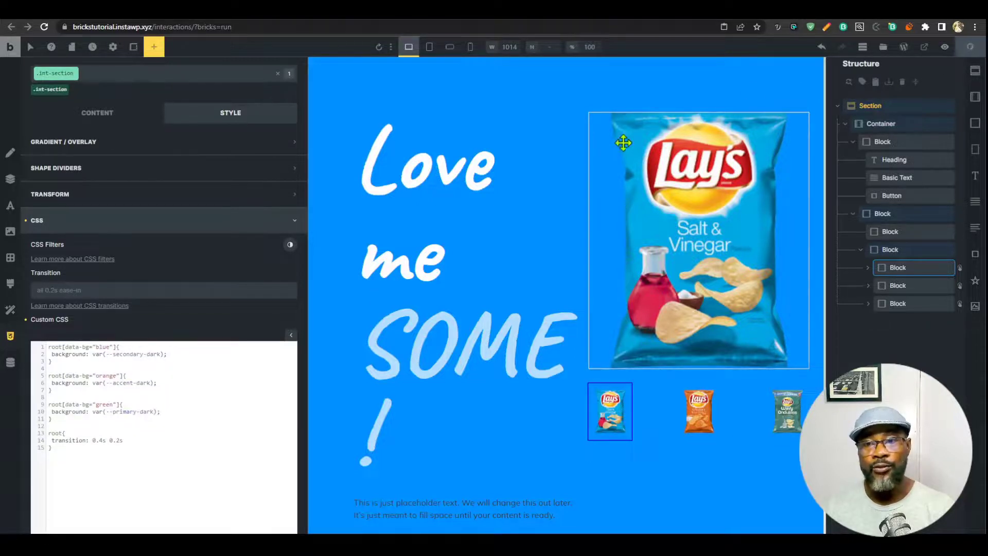
Preview the page, switching between Cheddar & Sour Cream and Wavy Ondulees to check darker backgrounds.
left_click(925, 46)
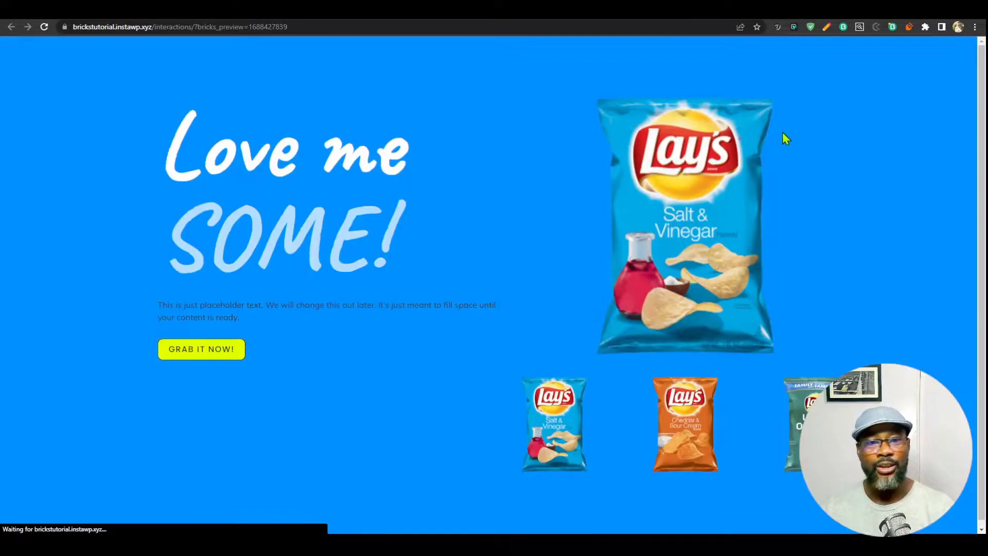
left_click(680, 441)
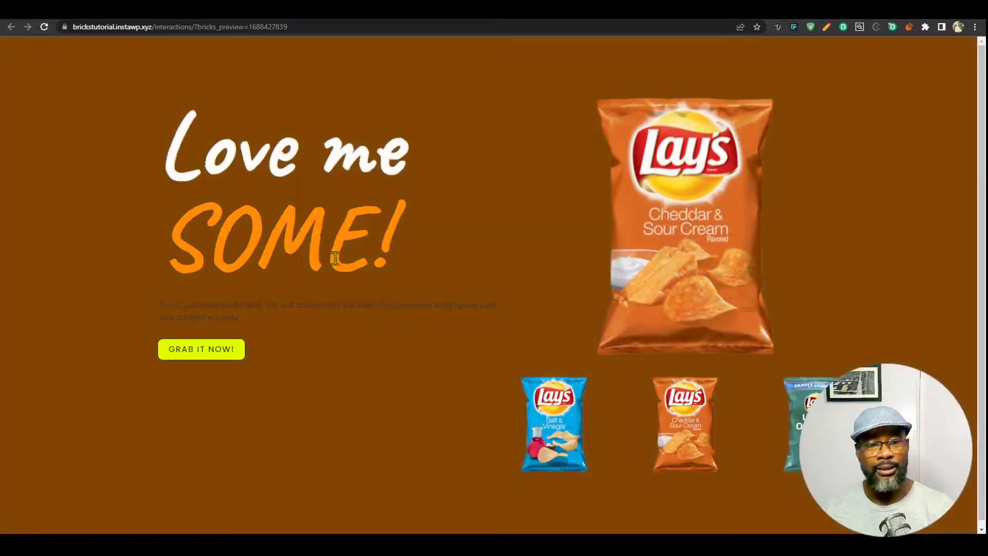
left_click(790, 409)
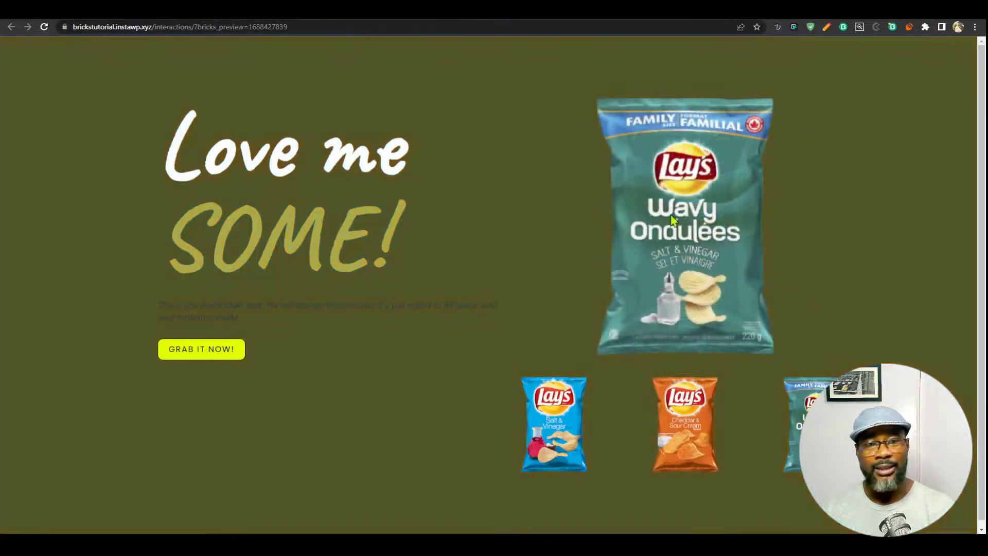
left_click(693, 422)
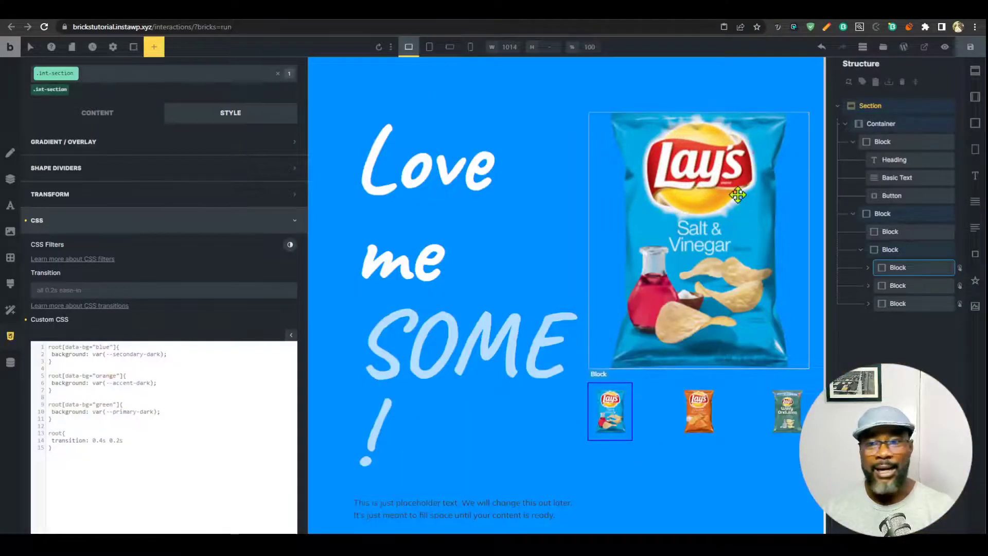
left_click(426, 282)
scroll(209, 464, "down", 2)
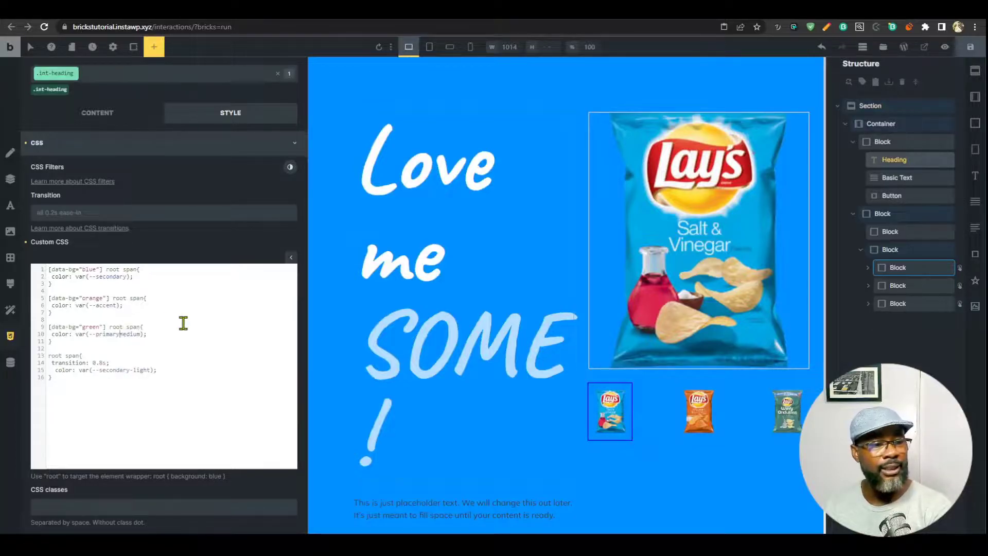
scroll(197, 413, "up", 1)
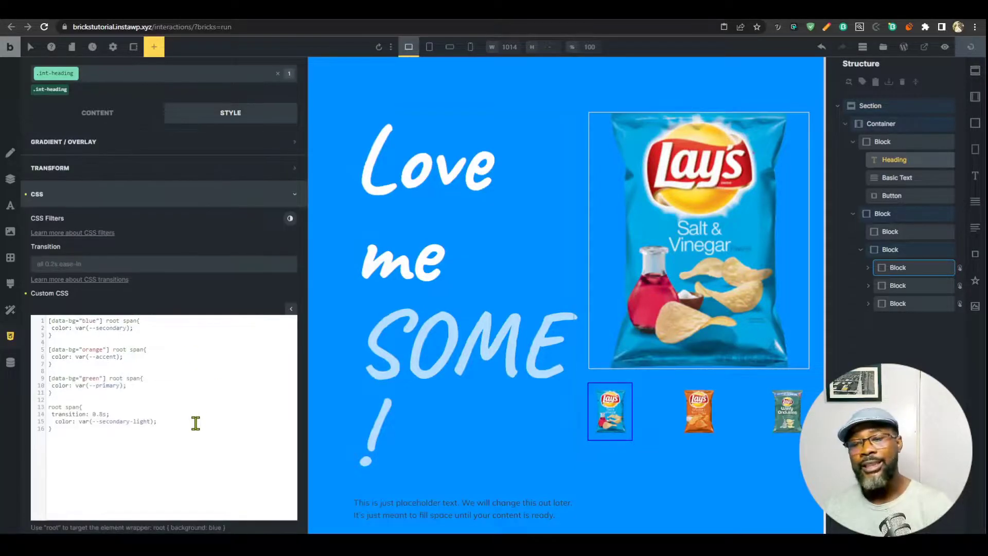
left_click(844, 10)
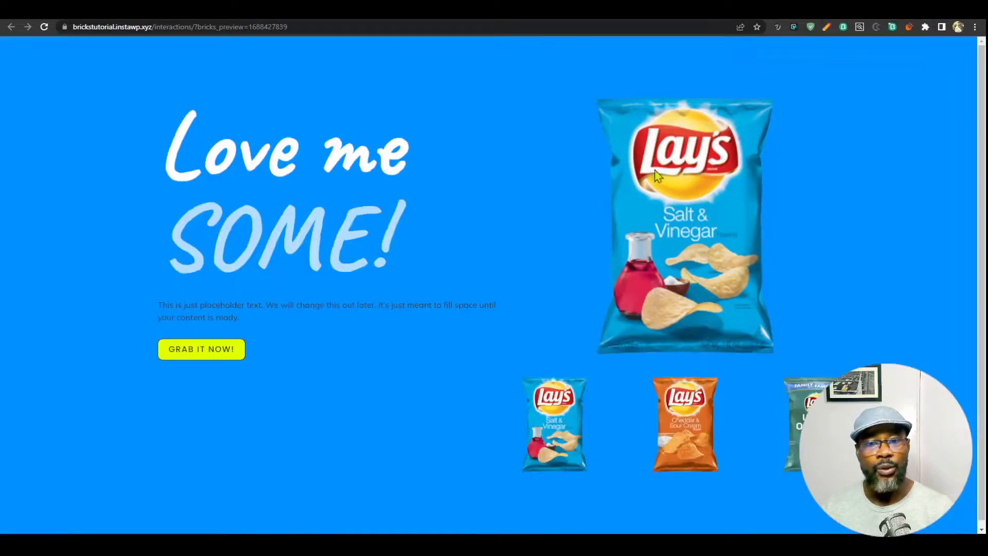
left_click(566, 411)
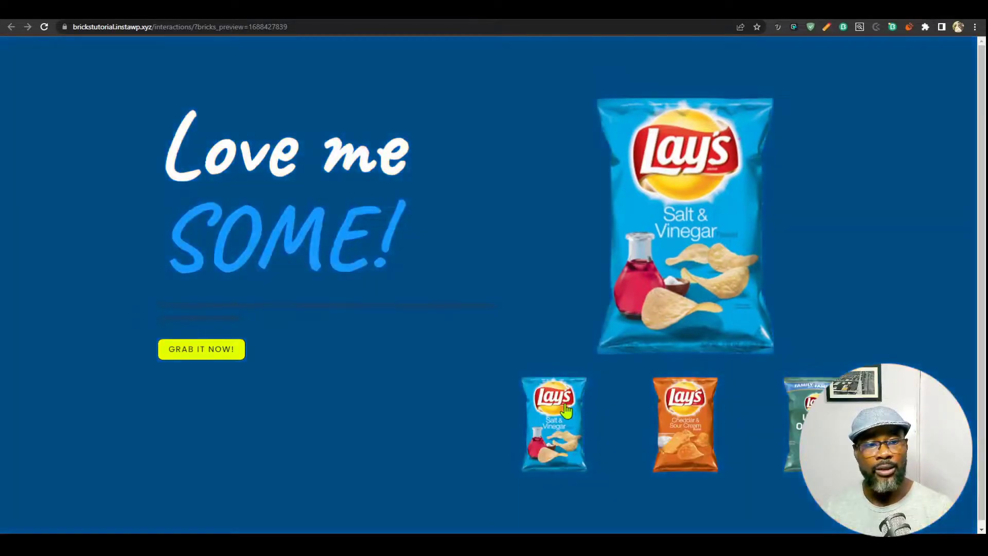
left_click(660, 440)
left_click(786, 437)
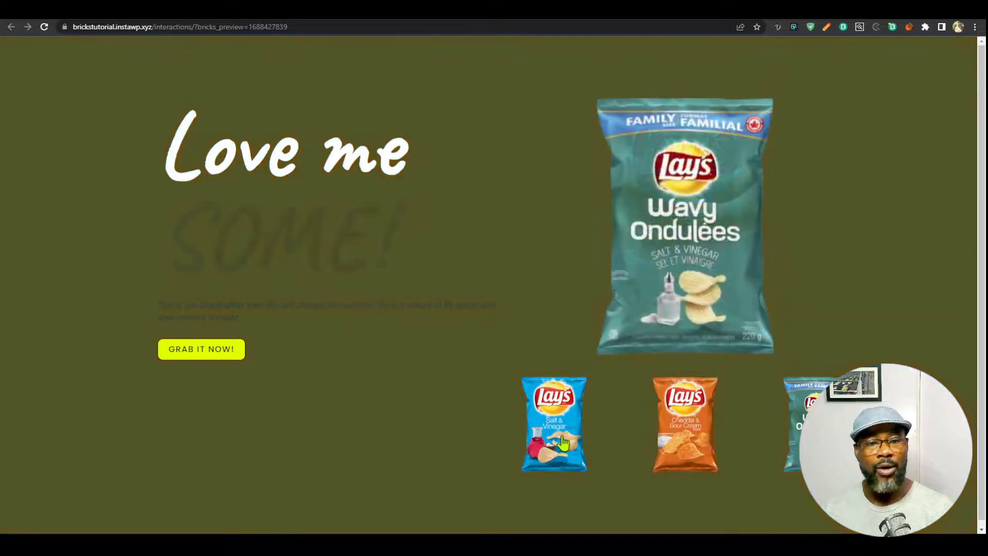
left_click(561, 461)
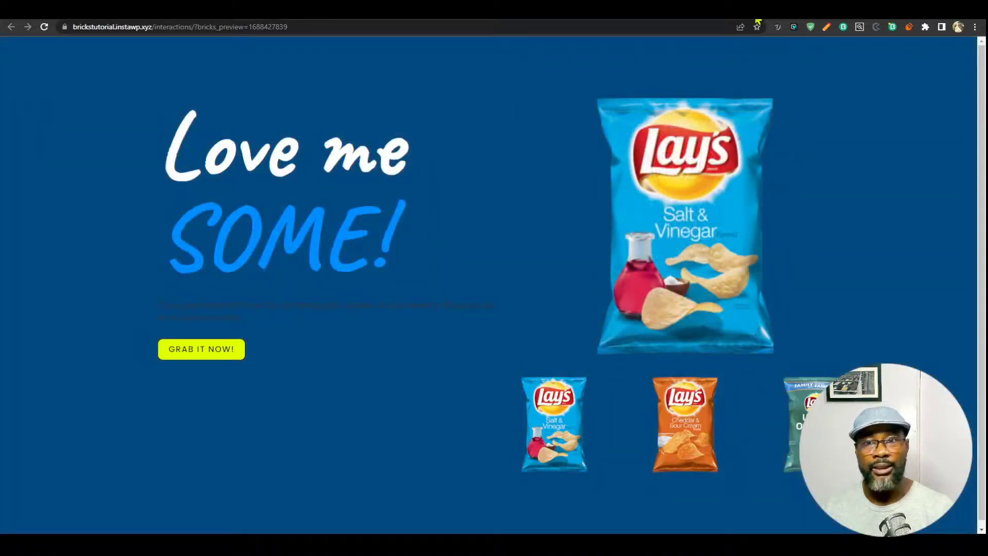
key("ctrl+Tab")
left_click(871, 105)
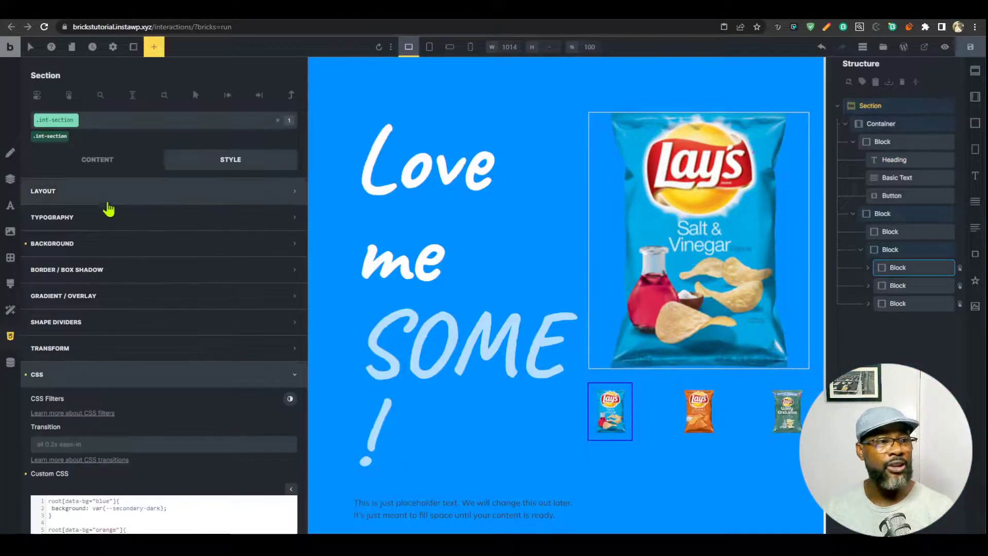
Set the section's Background color to the ACSS secondary-dark swatch.
left_click(149, 245)
left_click(290, 268)
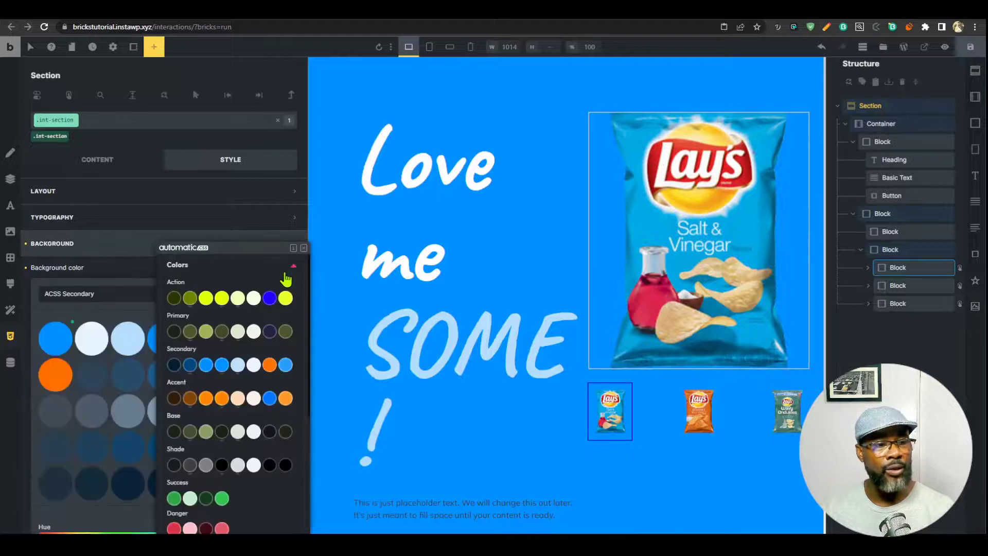
left_click(189, 369)
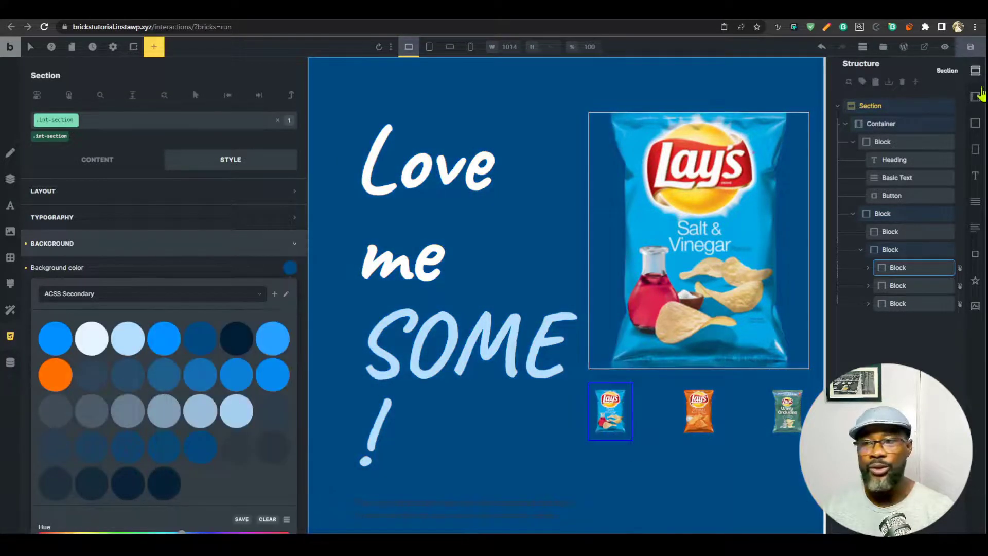
Reload the live frontend to confirm the dark blue background, then return to the builder.
left_click(934, 52)
key("F5")
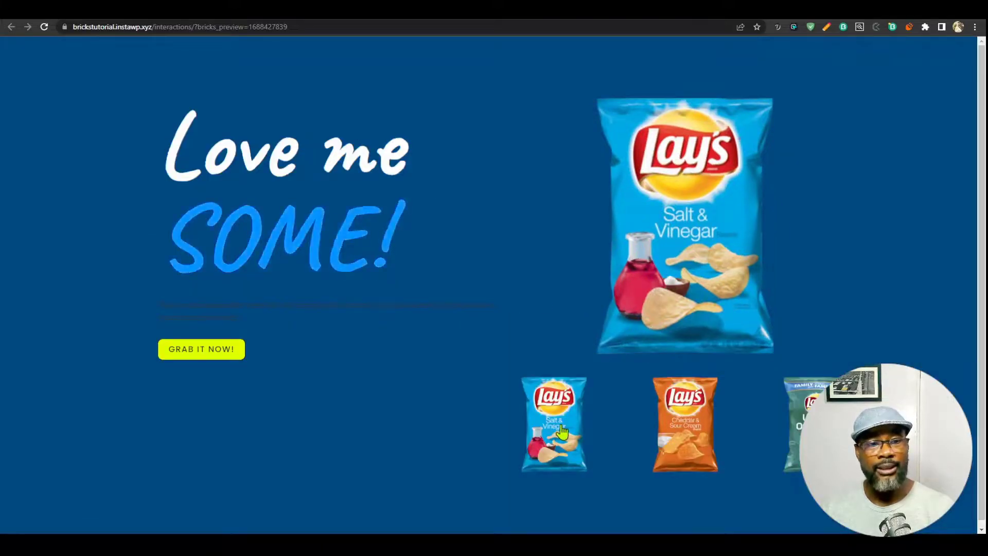
left_click_drag(227, 228, 253, 238)
left_click(408, 232)
key("ctrl+w")
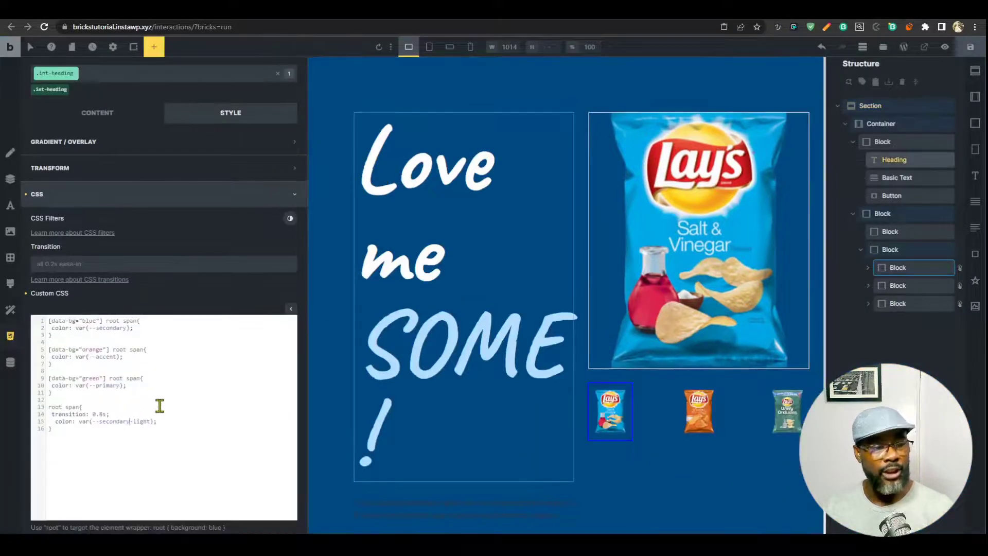
Delete -light from the span rule so SOME! defaults to plain secondary blue.
key("BackSpace")
key("BackSpace")
key("BackSpace")
key("BackSpace")
key("BackSpace")
key("BackSpace")
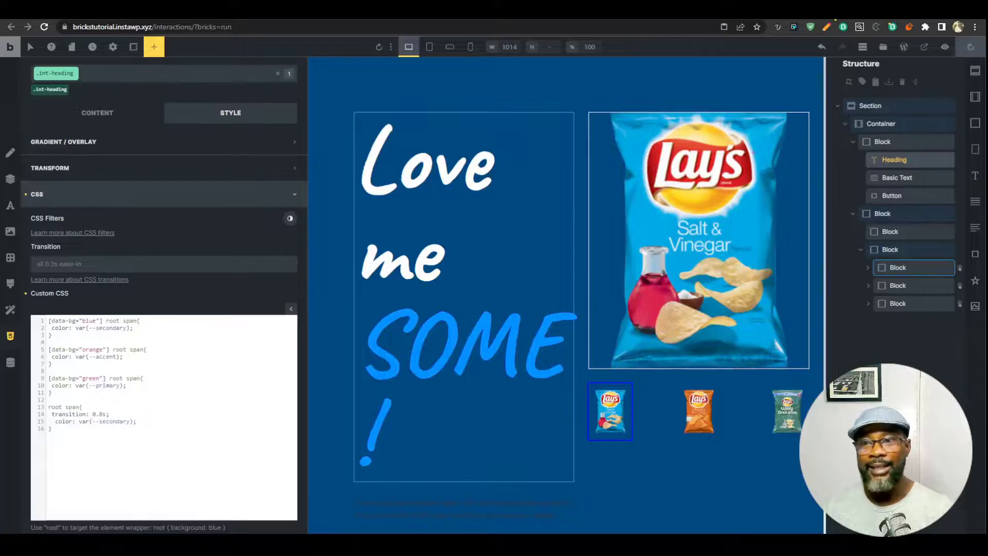
scroll(557, 434, "down", 2)
left_click(556, 434)
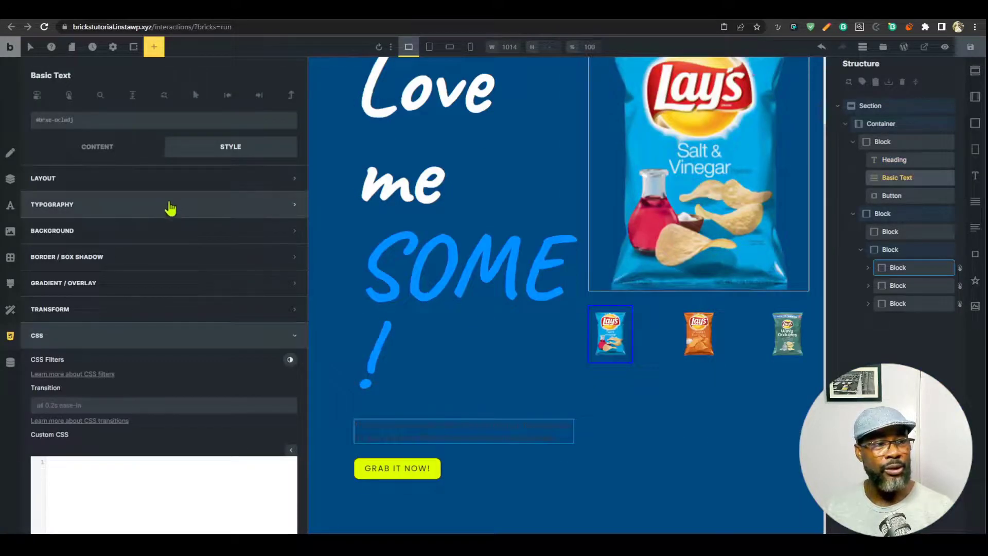
Make the placeholder paragraph text white with the var(--text-xl) font size.
left_click(173, 211)
left_click(290, 229)
left_click(257, 291)
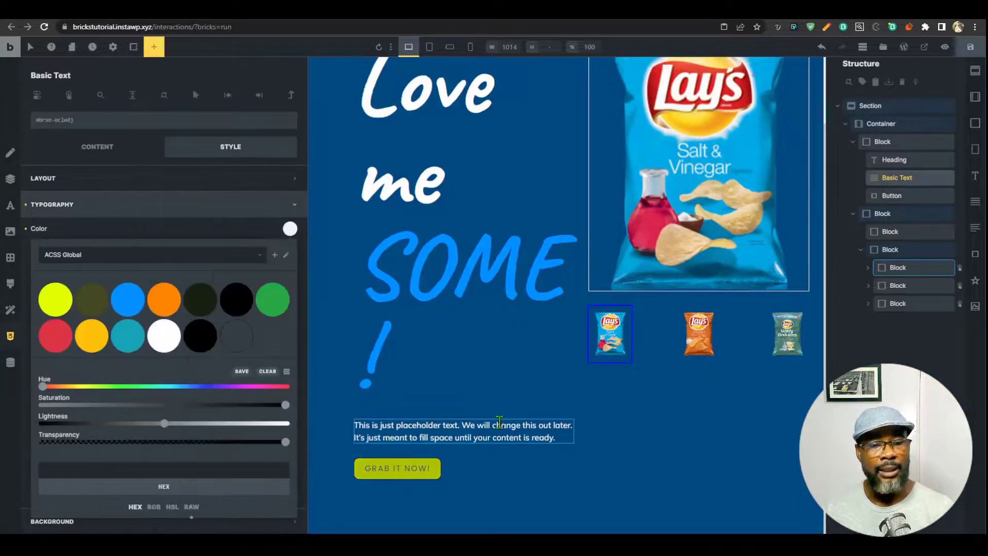
left_click(123, 155)
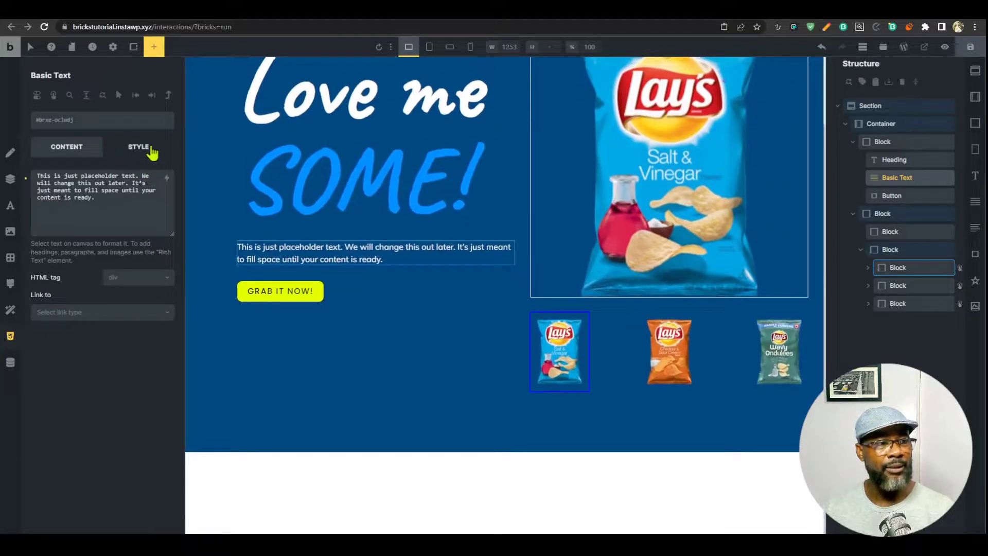
left_click(146, 156)
left_click(134, 255)
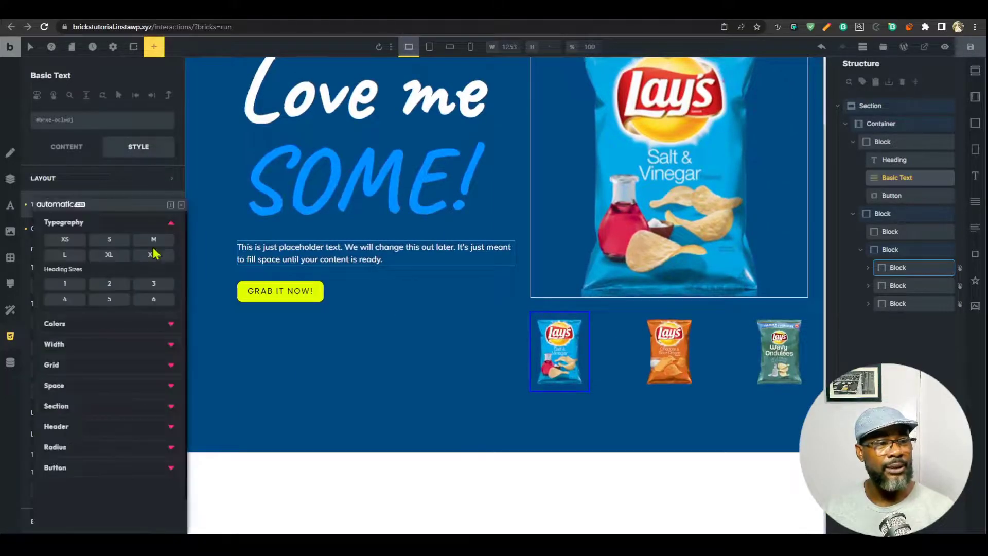
left_click(157, 257)
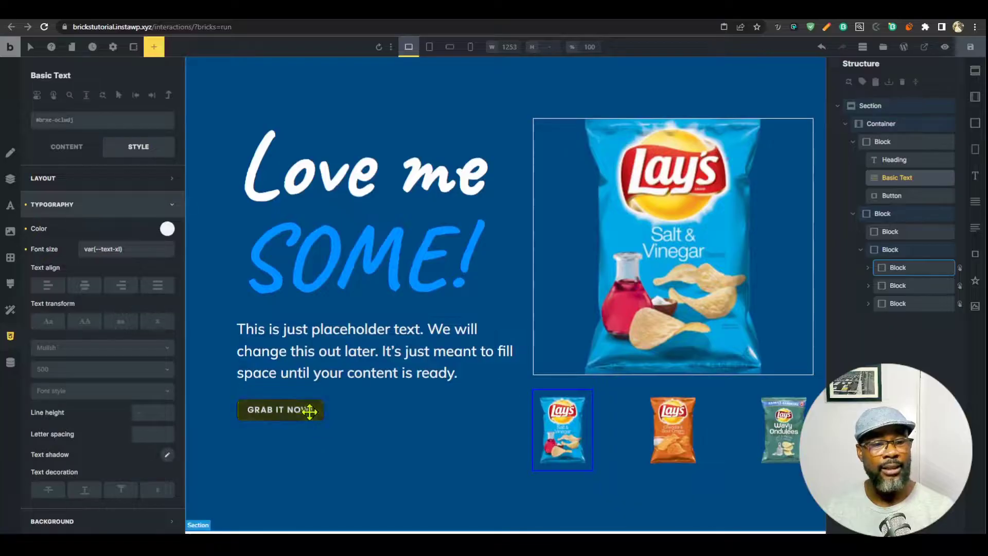
left_click(307, 409)
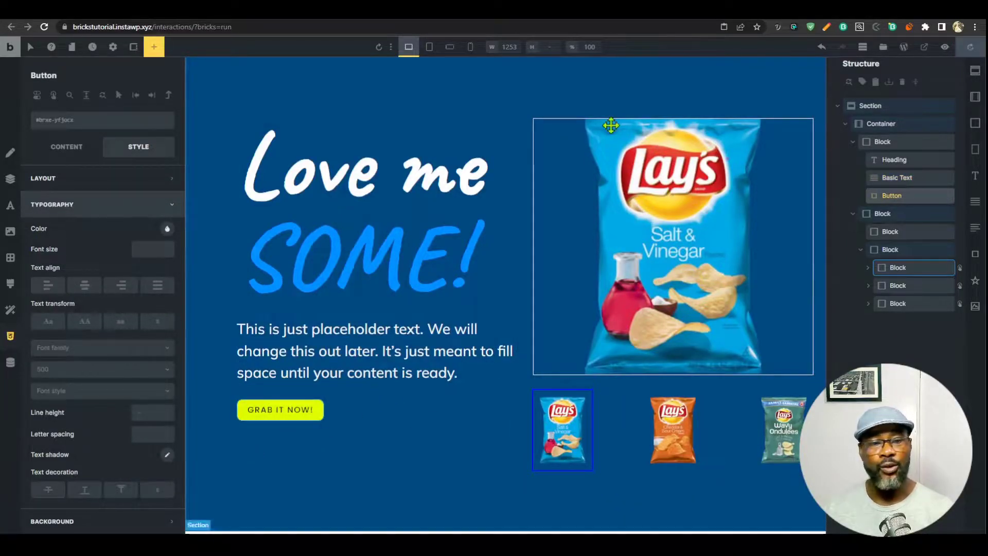
Copy the section's custom CSS and paste it into the GRAB IT NOW button's Custom CSS.
left_click(896, 111)
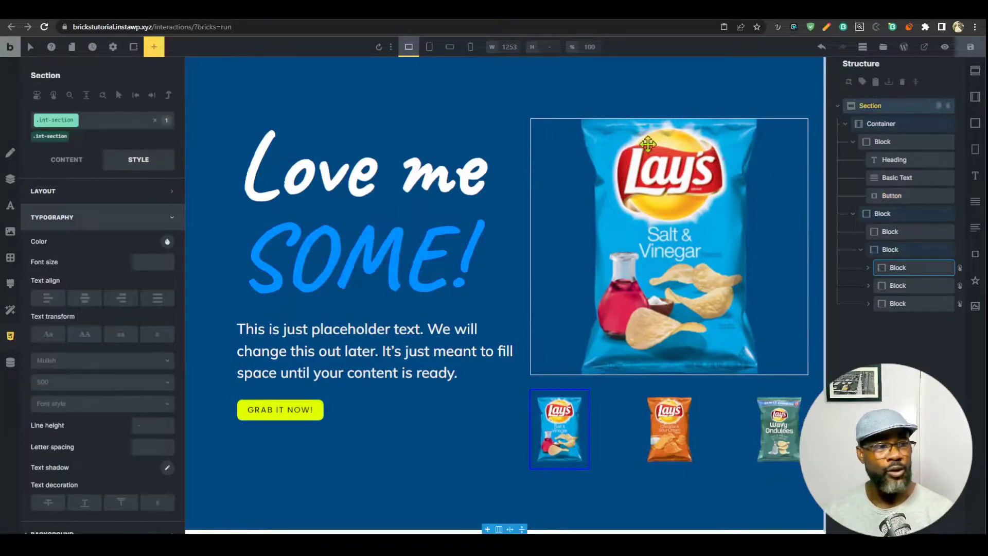
scroll(115, 305, "down", 4)
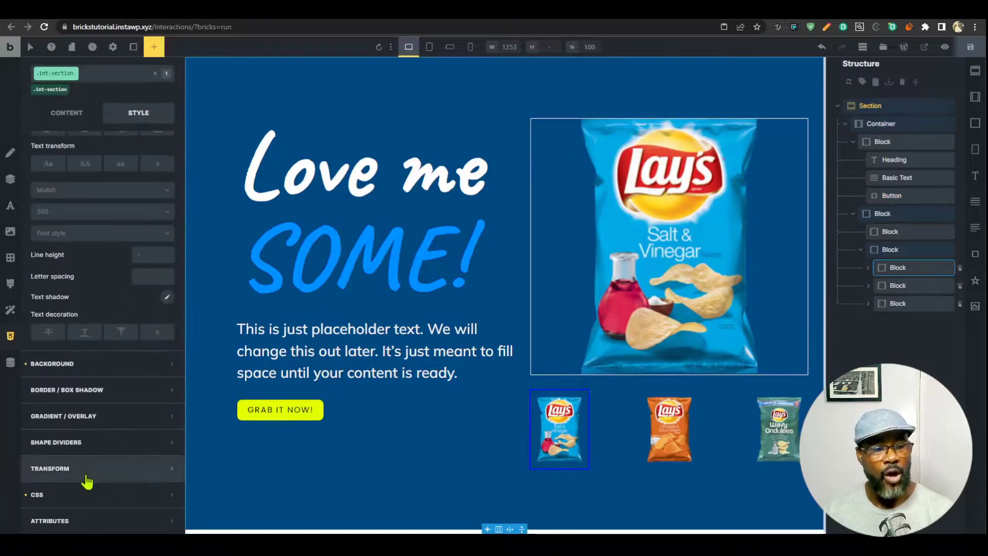
left_click(82, 493)
scroll(137, 419, "down", 4)
key("ctrl+a")
key("ctrl+c")
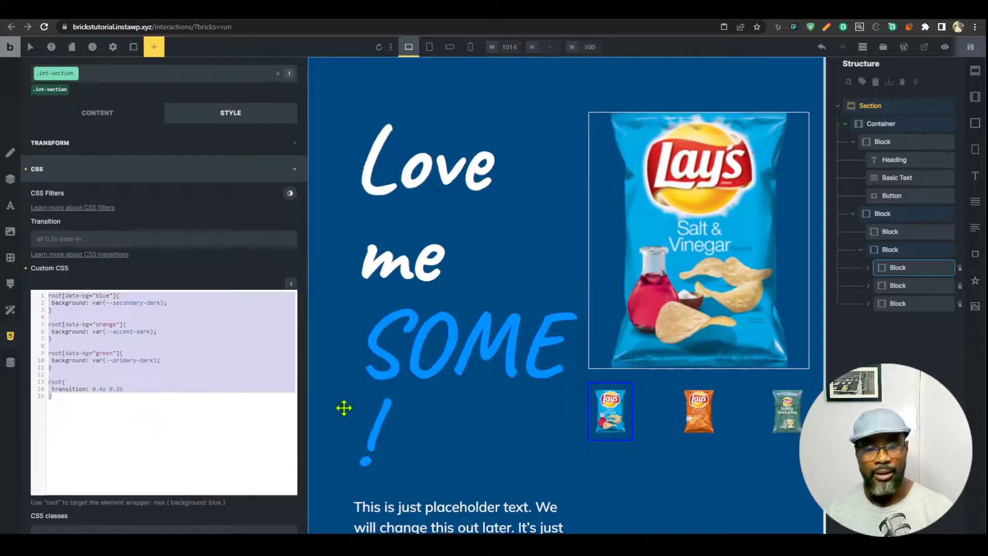
scroll(344, 409, "down", 3)
left_click(394, 466)
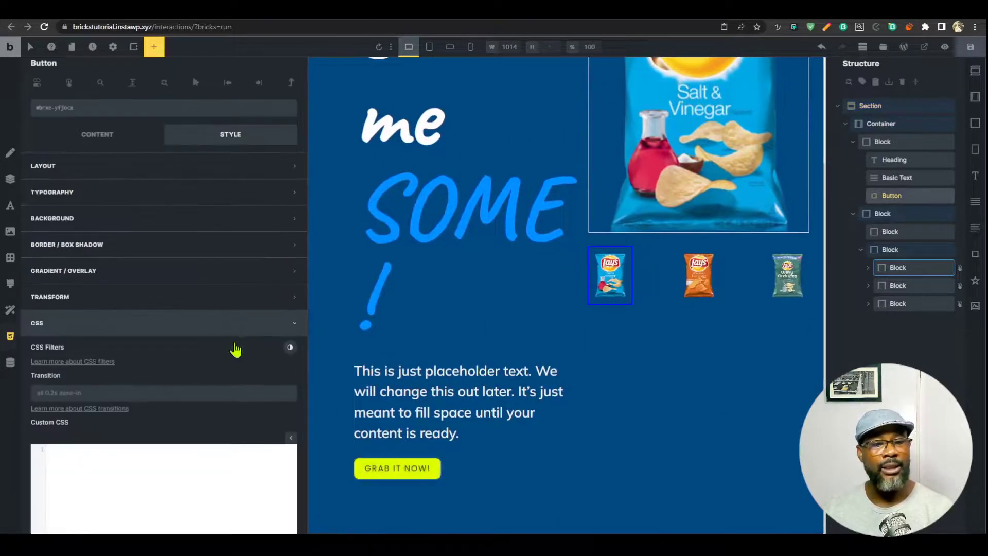
scroll(235, 350, "down", 2)
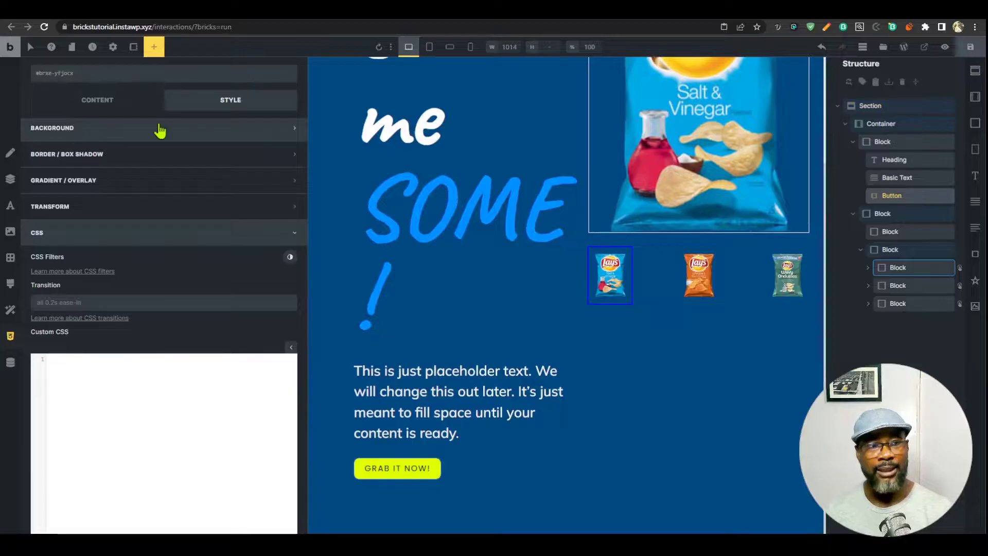
scroll(163, 327, "down", 3)
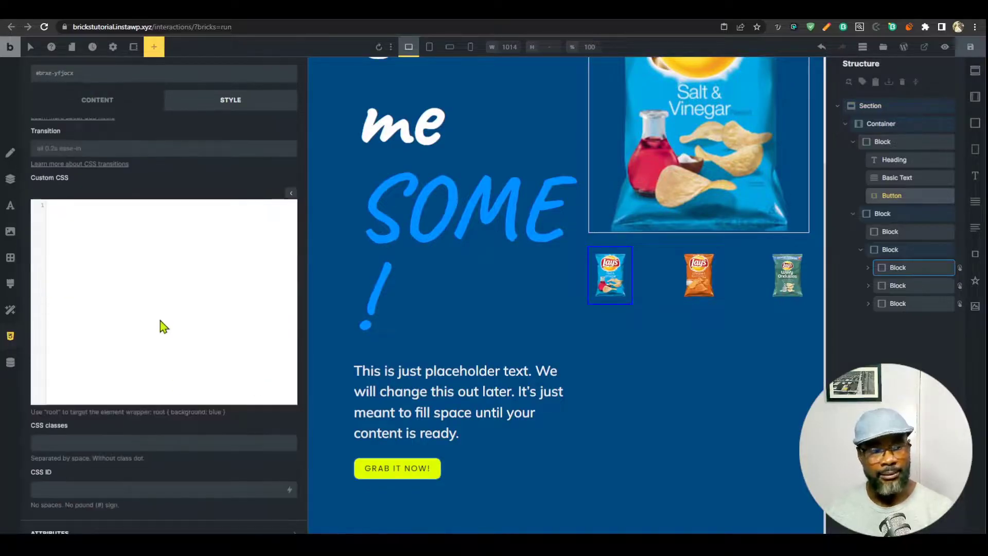
left_click(160, 324)
key("ctrl+v")
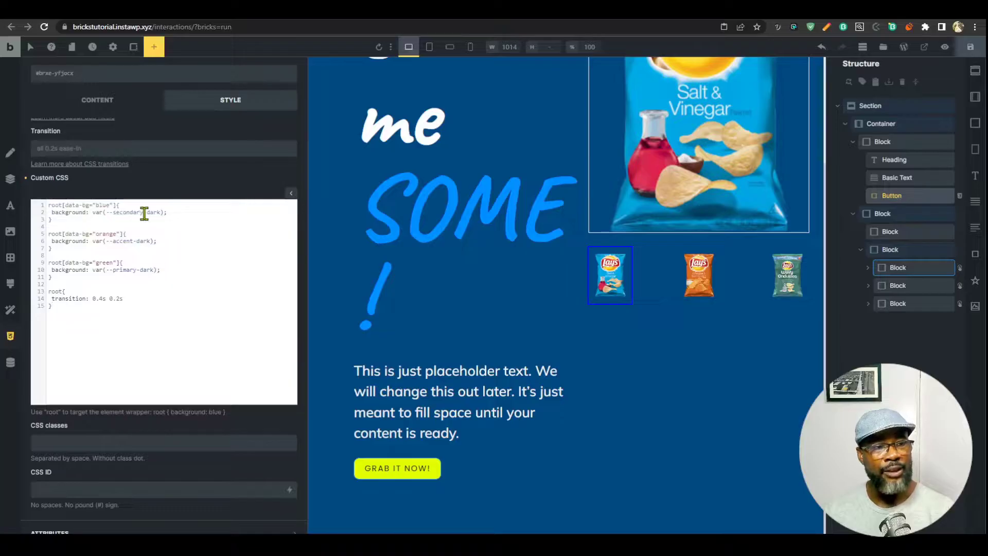
Strip -dark from the secondary, accent and primary background variables.
left_click(144, 213)
key("BackSpace")
key("Delete")
key("Delete")
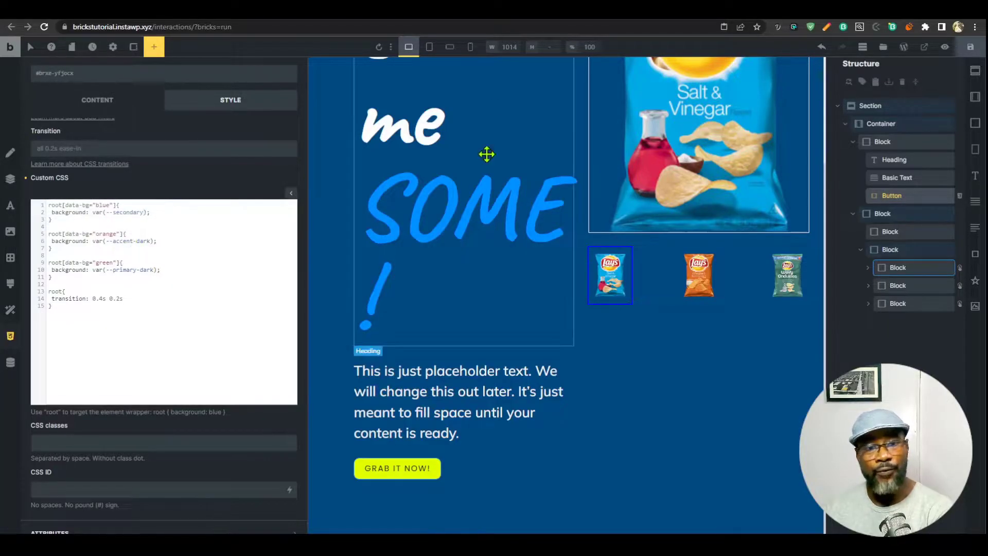
key("Delete")
key("Delete")
key("Delete")
left_click(136, 270)
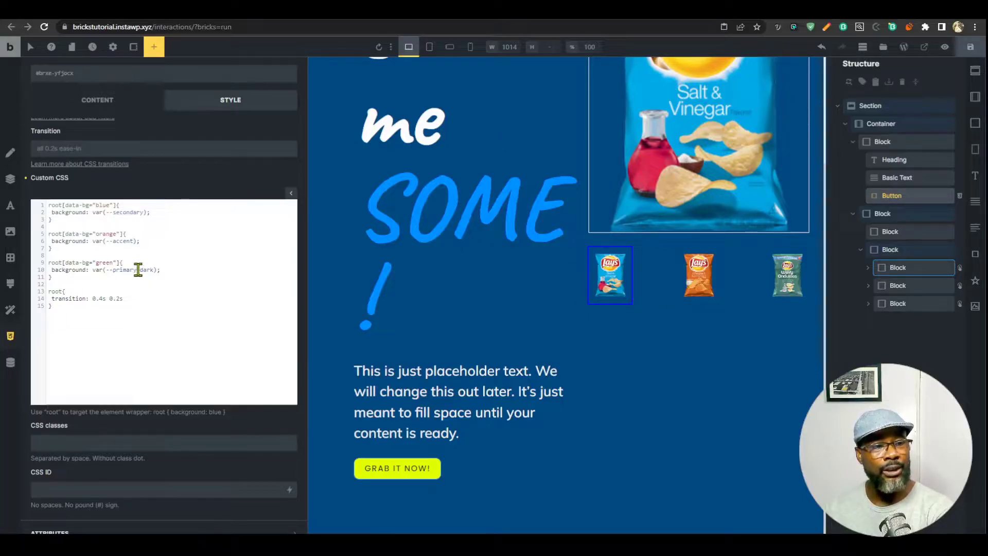
key("BackSpace")
key("Delete")
key("Delete")
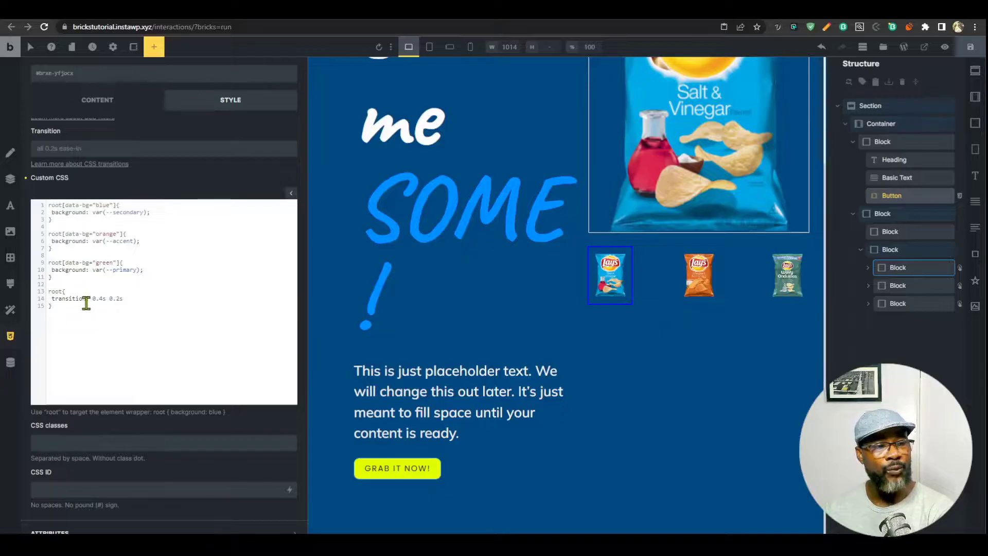
Set the transition to 0.8s and append root to the blue and orange selectors.
left_click(107, 300)
key("Delete")
key("Delete")
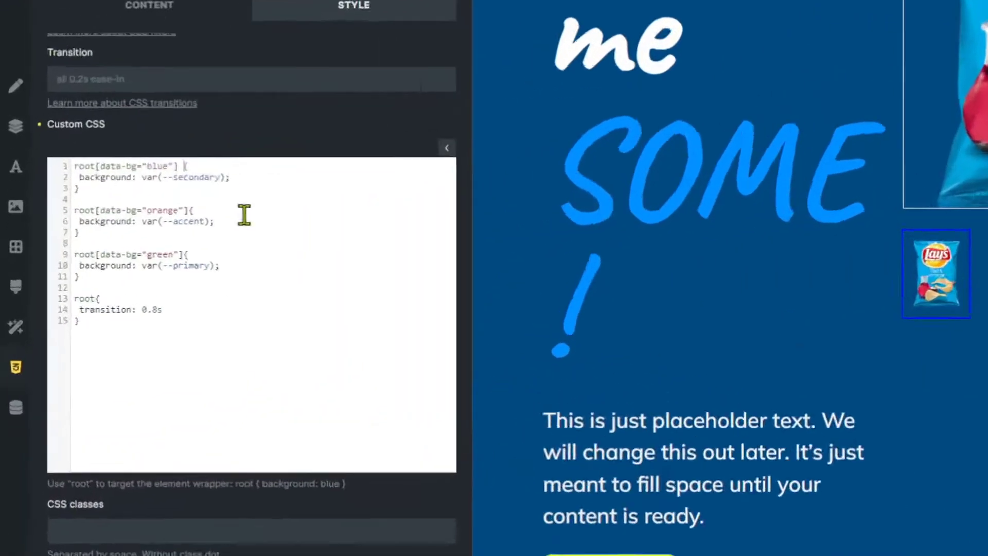
type("root")
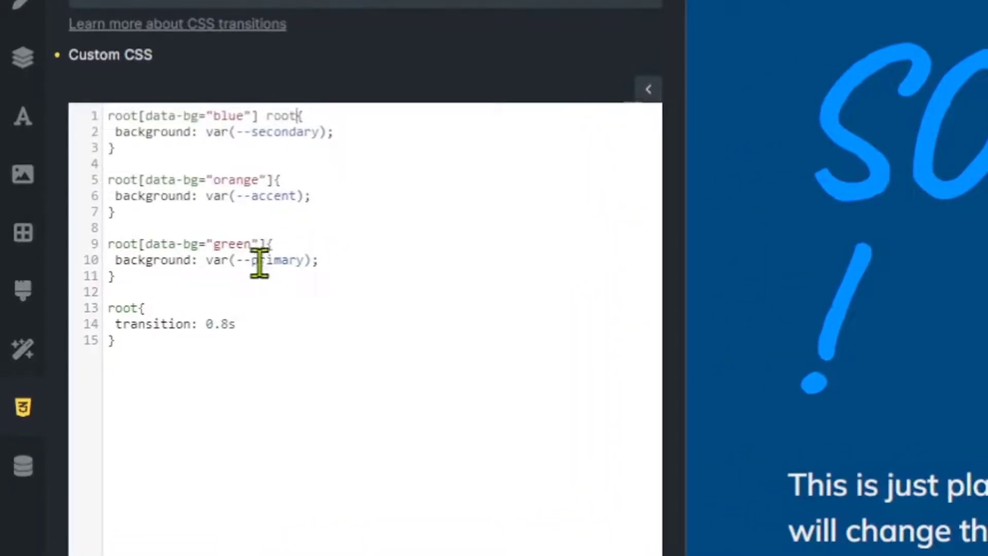
left_click(276, 179)
type("root")
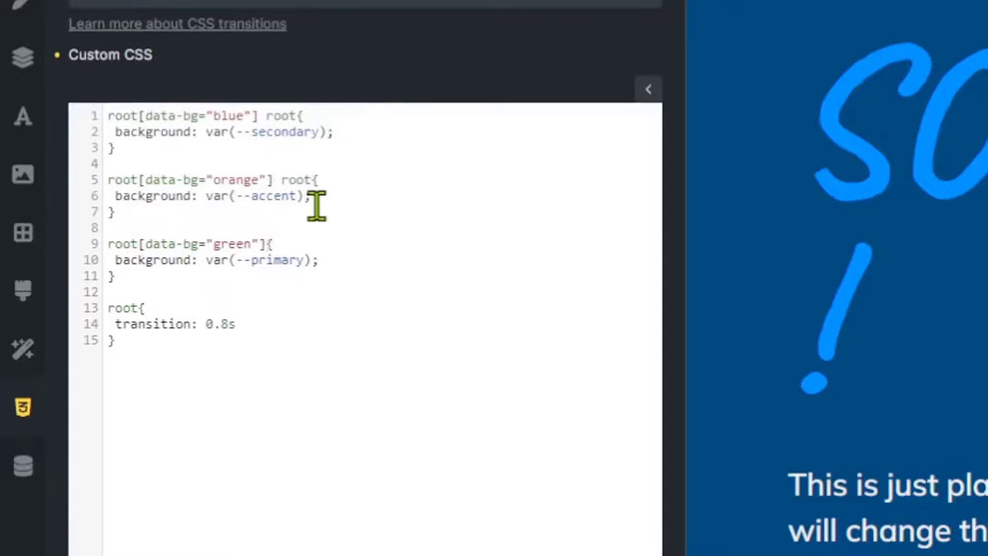
type("root")
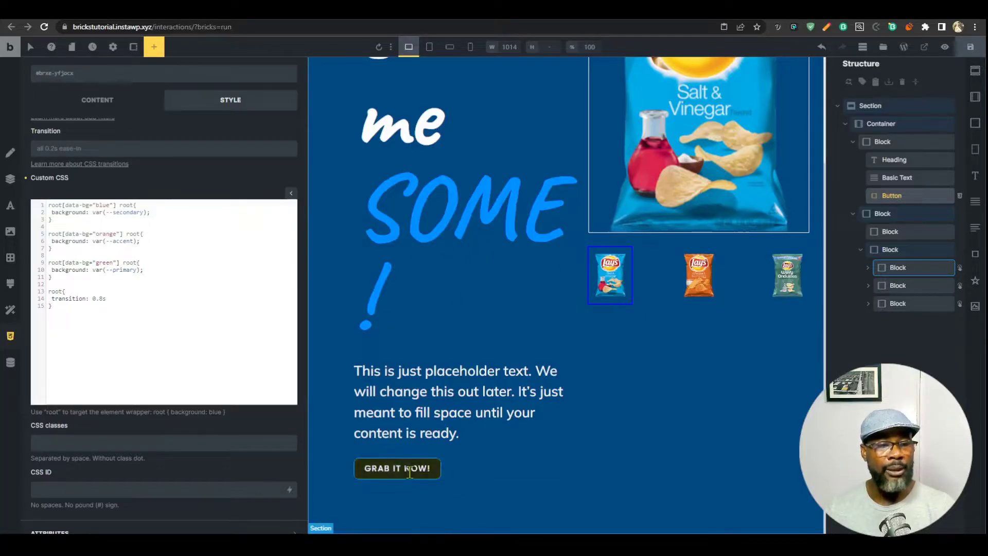
Add color: white to the blue, orange and green data-bg rules.
left_click(165, 212)
key("Return")
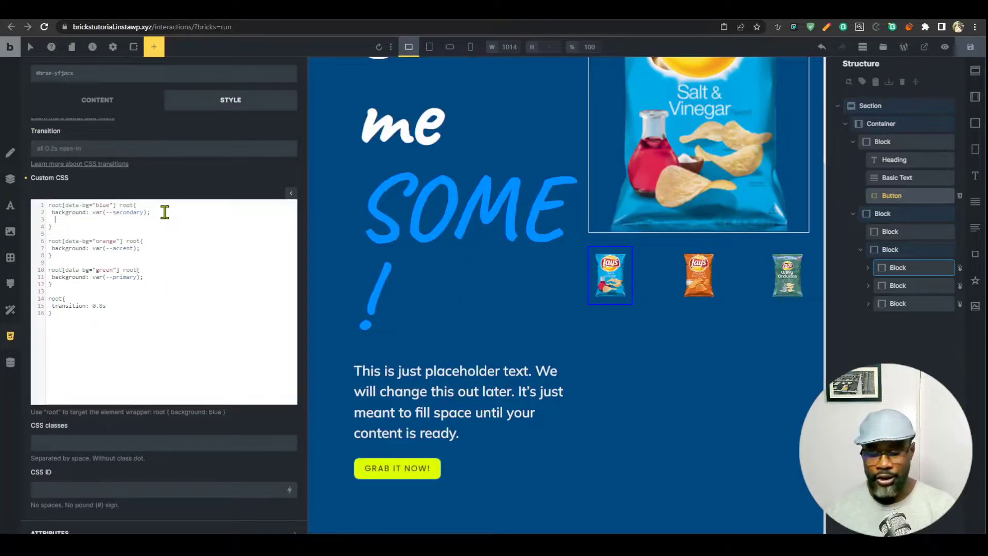
type("color: white")
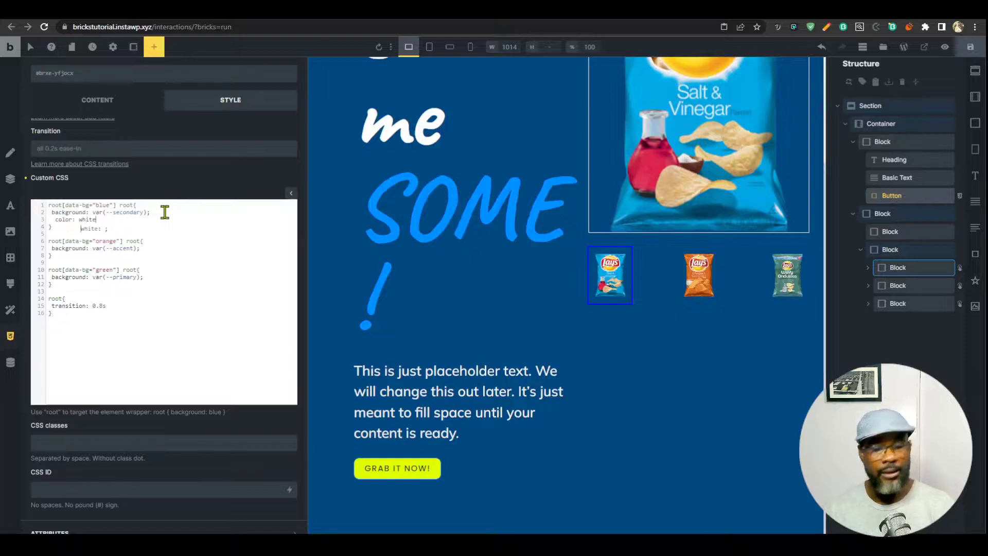
key("shift+Home")
key("ctrl+c")
left_click(163, 249)
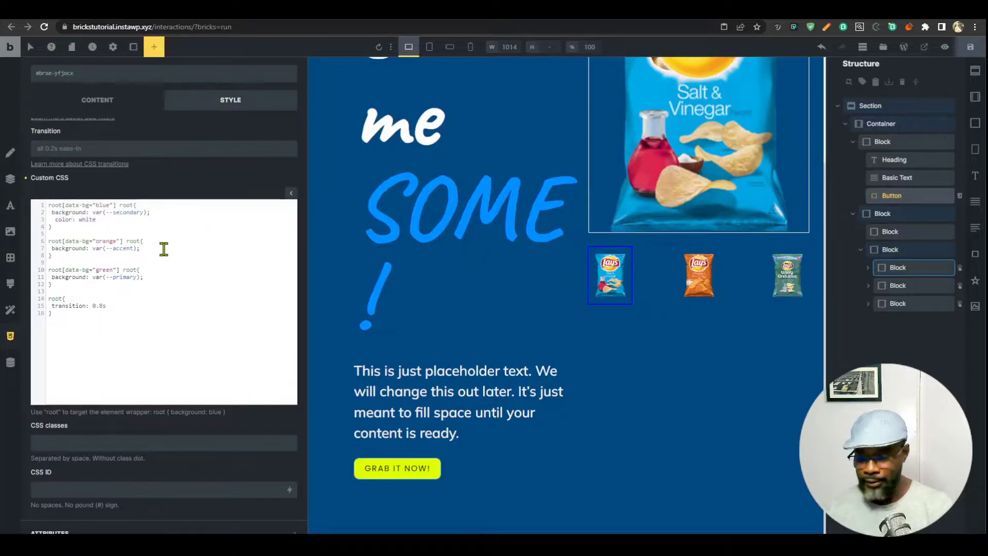
key("Return")
key("ctrl+v")
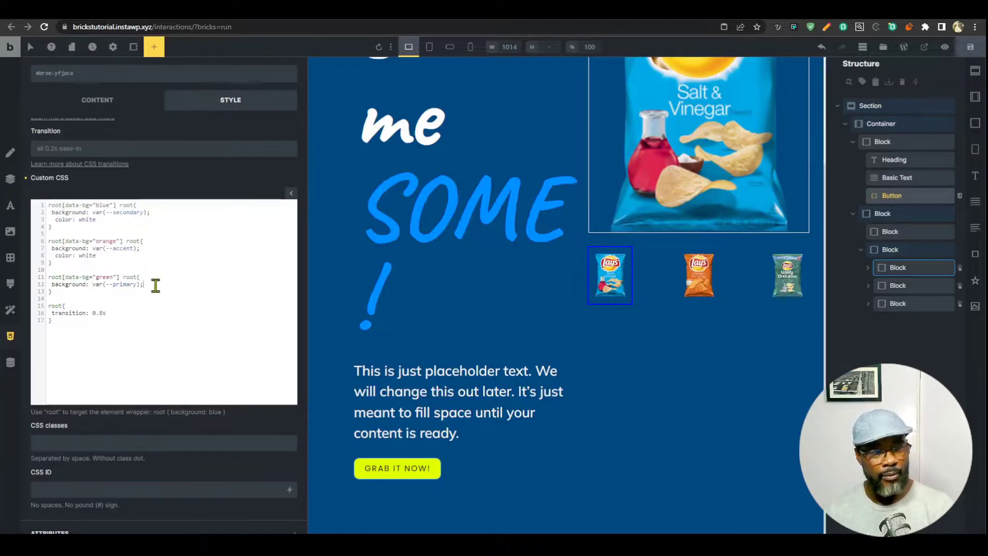
key("Return")
Save the page and reload the preview to check the white text.
left_click(970, 47)
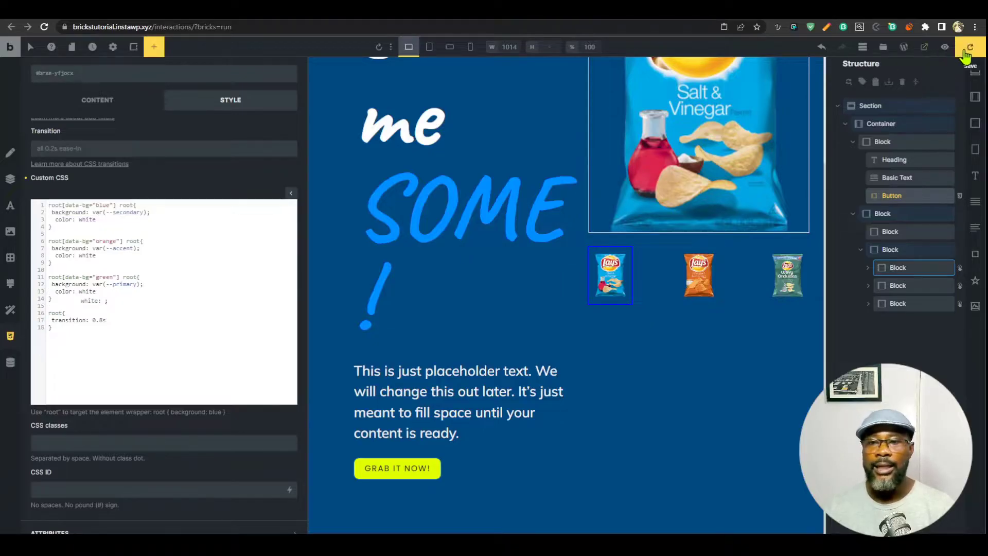
key("ctrl+Tab")
key("ctrl+r")
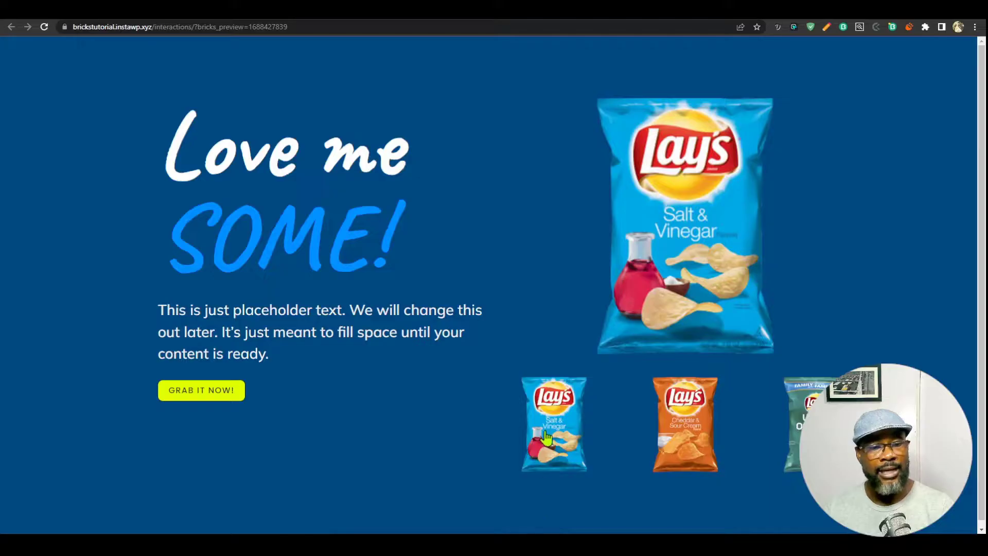
key("ctrl+shift+Tab")
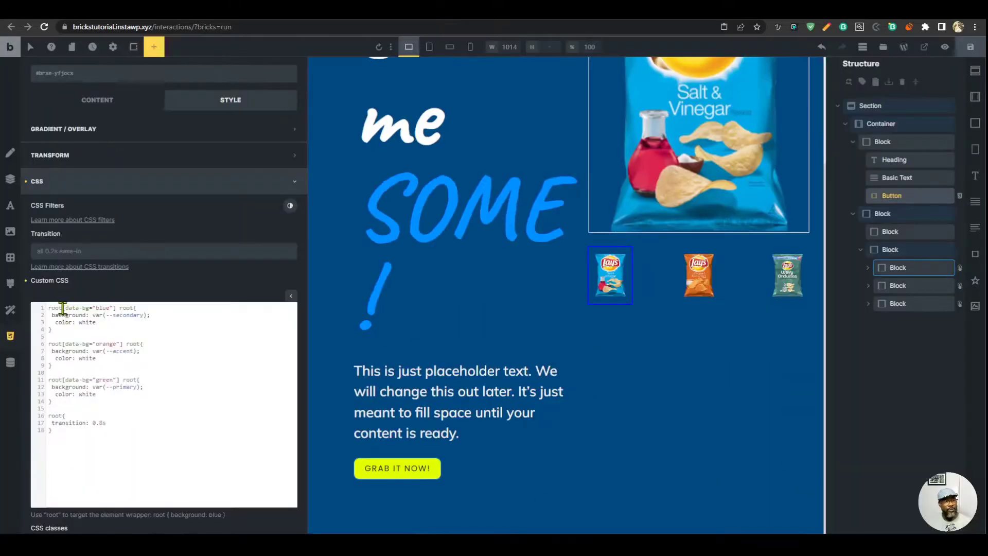
Delete the leading root before each blue, orange and green [data-bg] selector and save again.
left_click(62, 309)
key("BackSpace")
key("BackSpace")
key("BackSpace")
key("BackSpace")
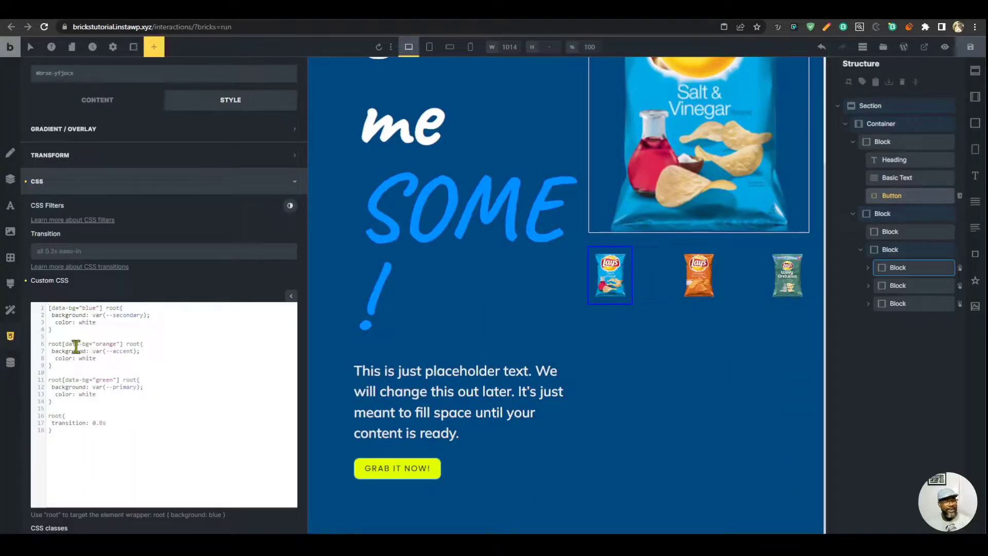
left_click(63, 342)
key("BackSpace")
key("BackSpace")
key("BackSpace")
key("BackSpace")
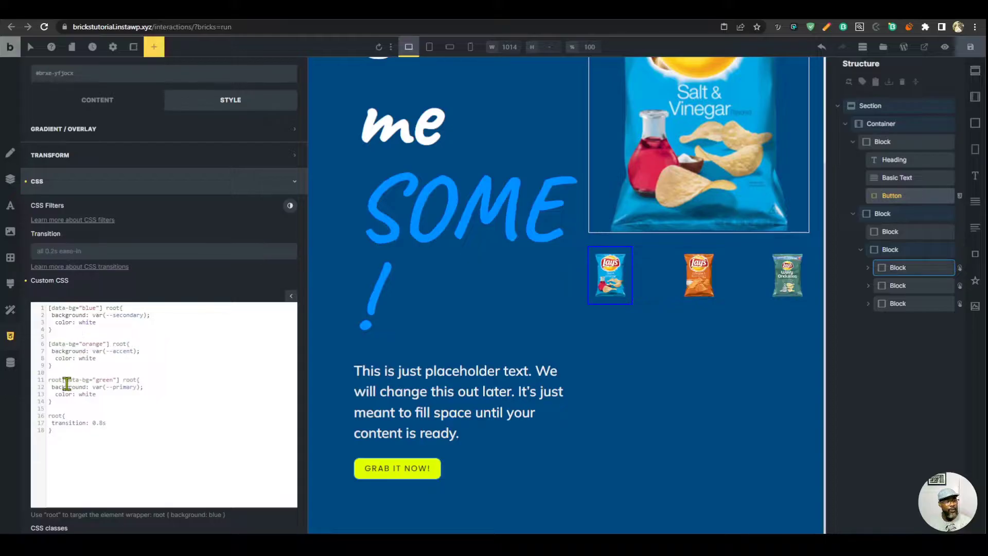
left_click(63, 380)
key("BackSpace")
key("BackSpace")
key("BackSpace")
key("BackSpace")
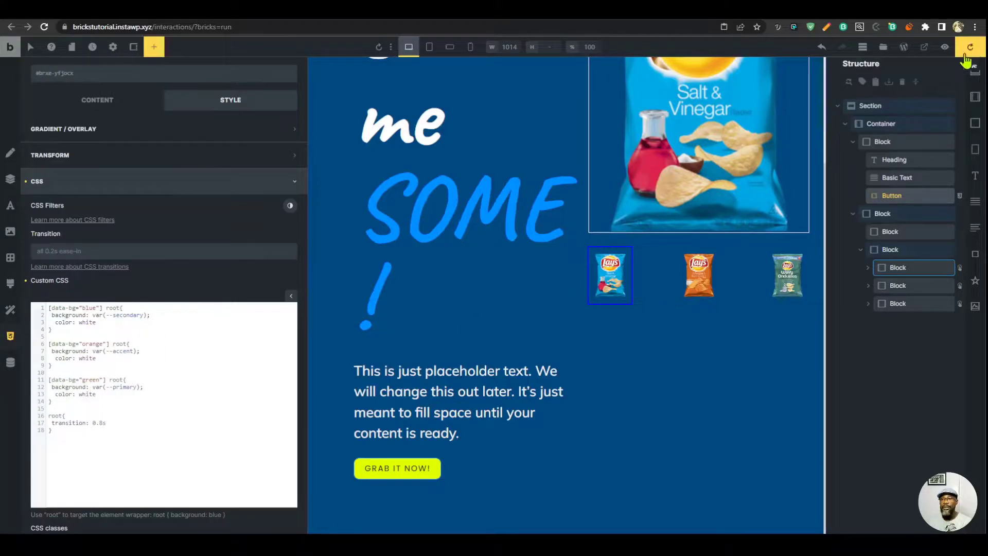
left_click(971, 47)
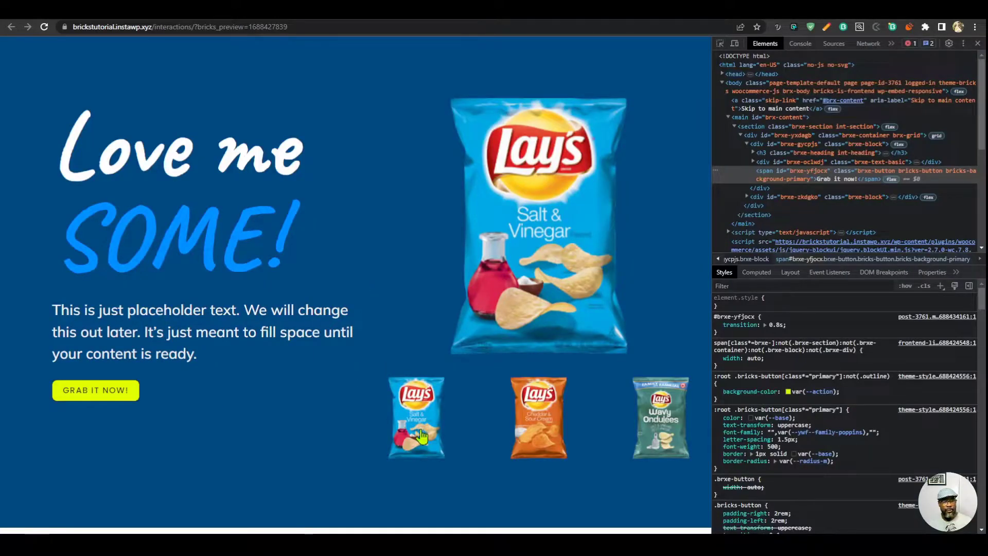
Cycle the Salt & Vinegar, Cheddar and Wavy thumbnails to verify blue, orange and green looks, then close DevTools.
left_click(423, 437)
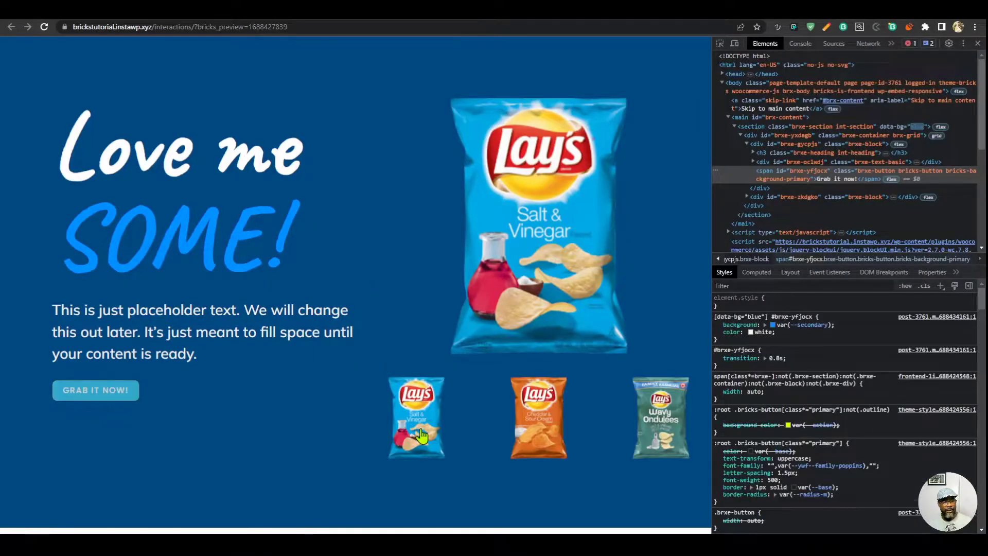
left_click(551, 437)
left_click(680, 428)
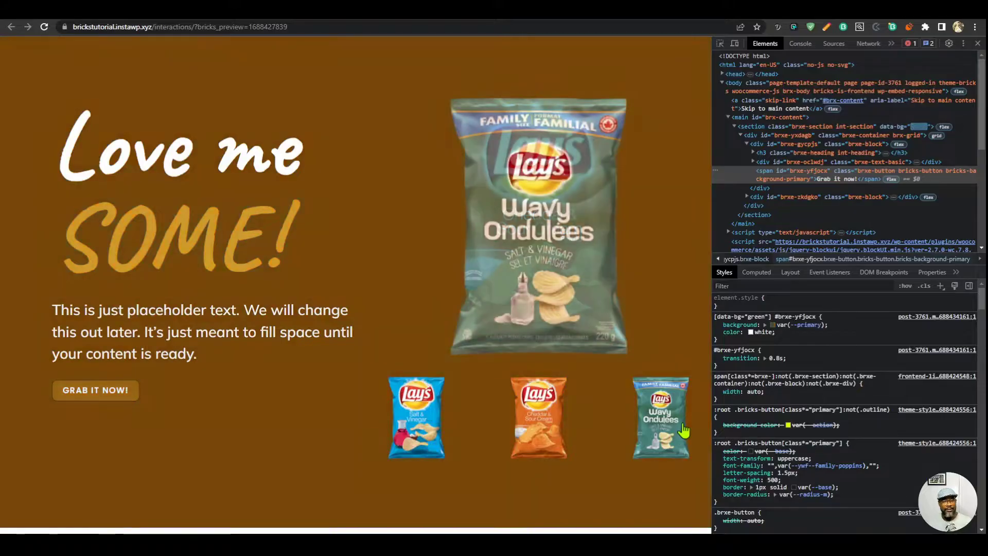
left_click(542, 435)
left_click(440, 435)
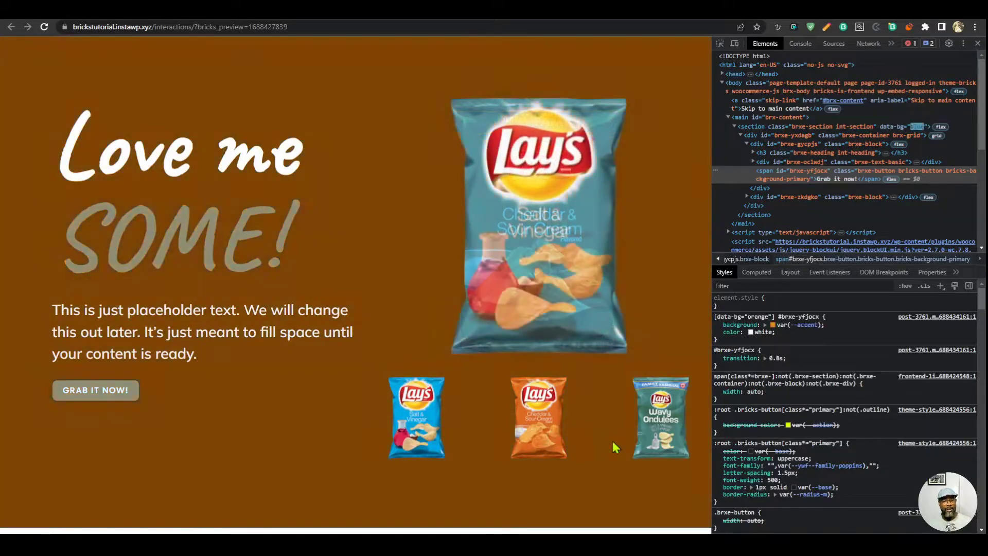
left_click(674, 428)
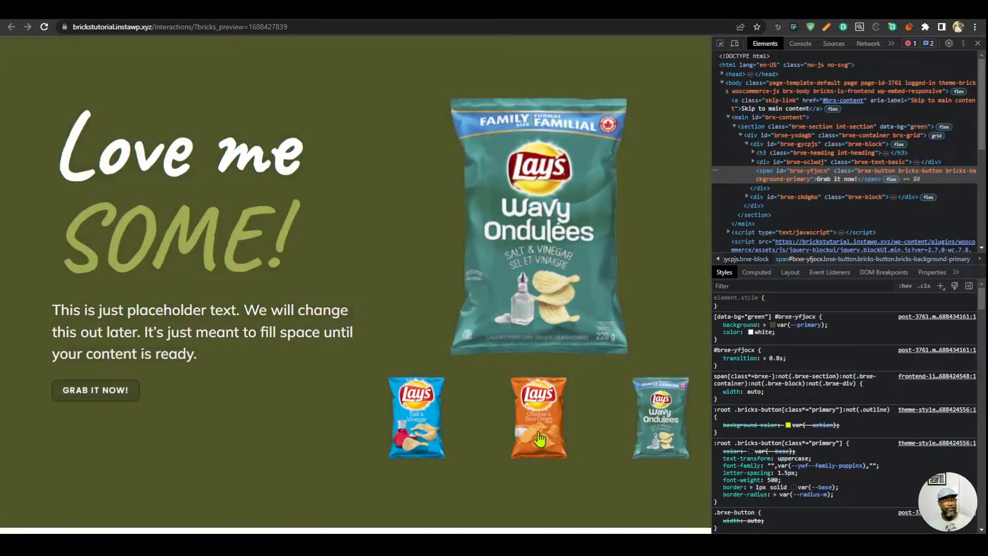
left_click(543, 440)
left_click(405, 436)
left_click(664, 427)
left_click(540, 433)
left_click(417, 428)
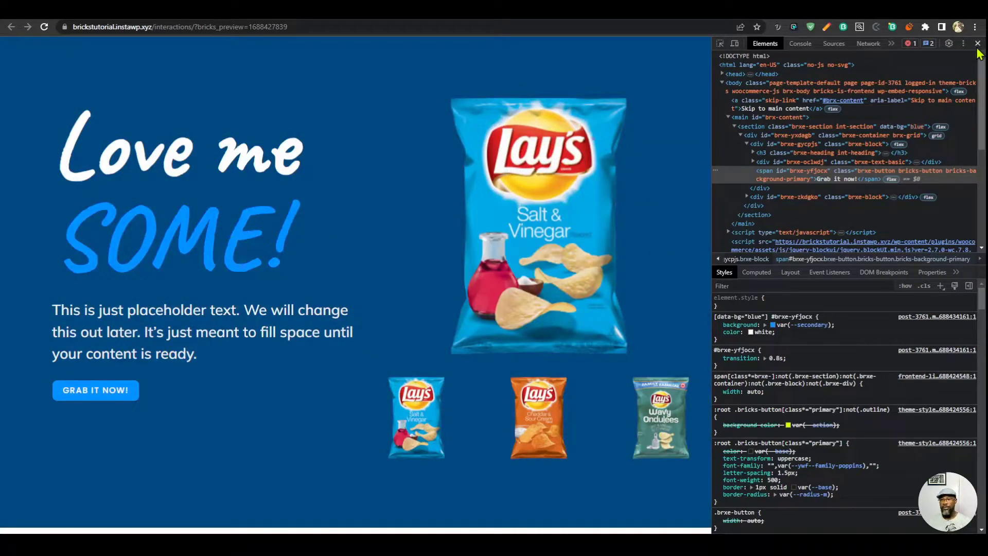
left_click(978, 43)
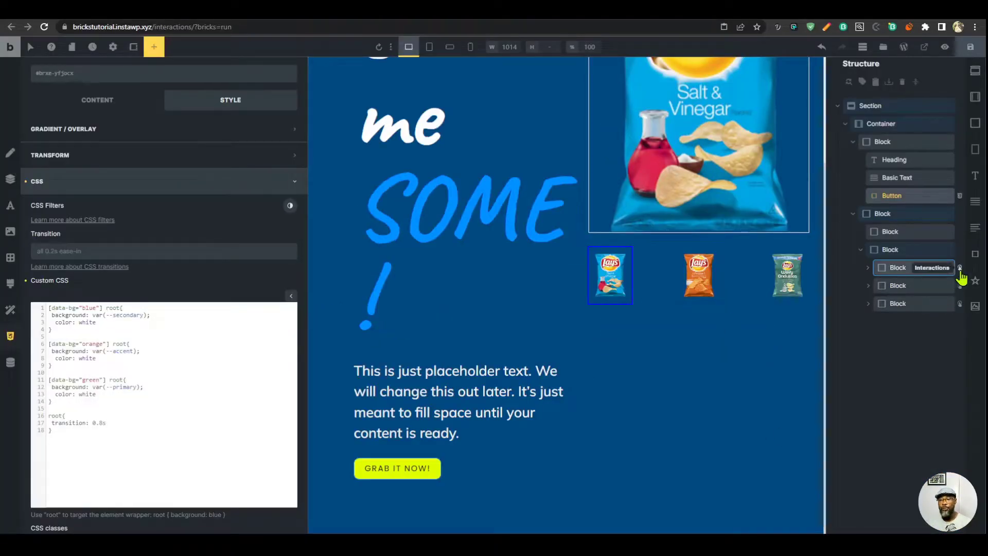
Change the first two thumbnail blocks' interaction triggers from Click to Hover.
left_click(960, 269)
left_click(121, 159)
left_click(96, 195)
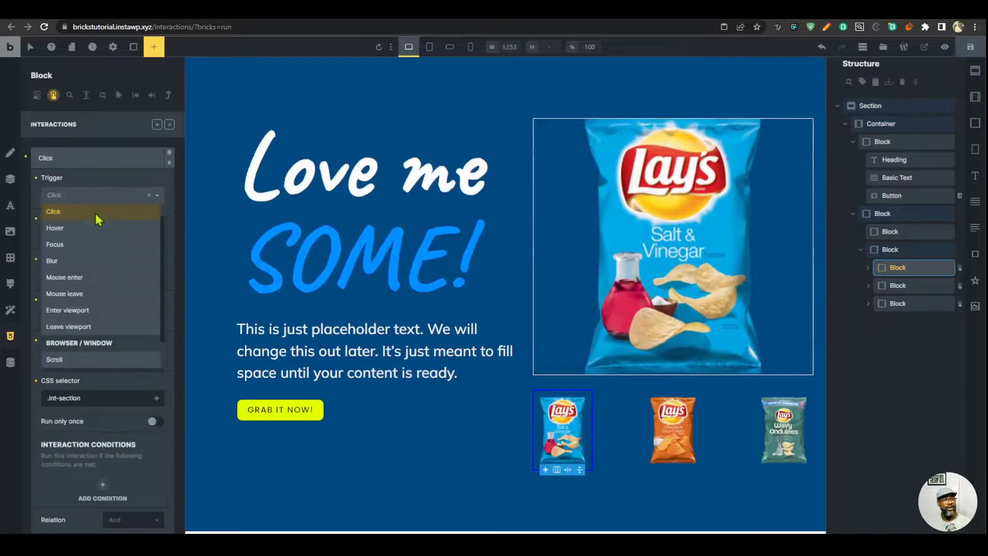
left_click(95, 212)
left_click(960, 286)
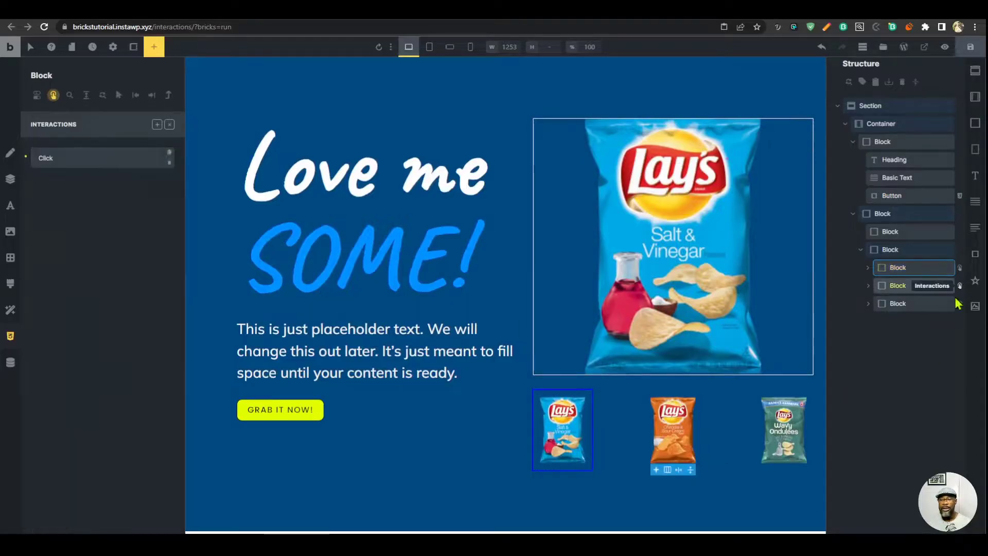
left_click(89, 163)
left_click(86, 197)
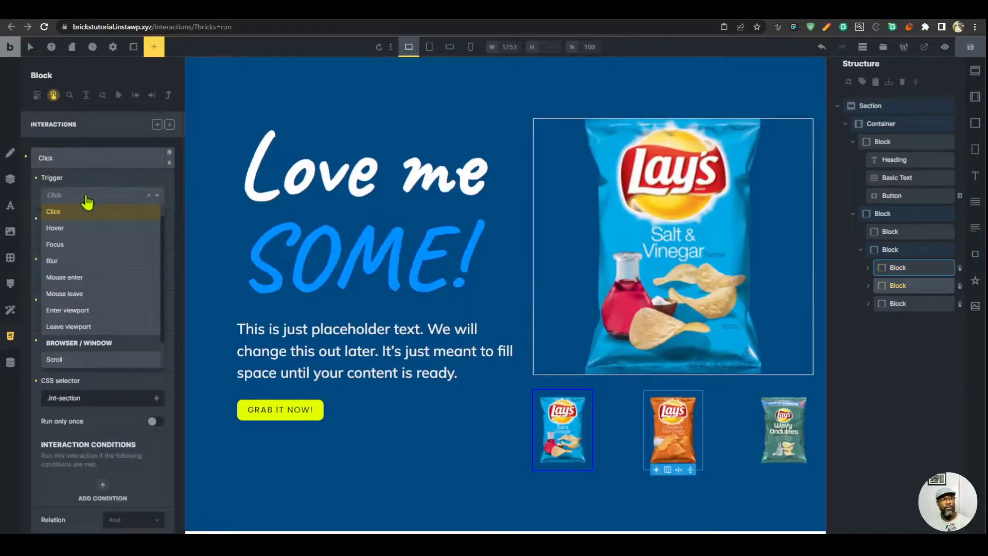
left_click(81, 228)
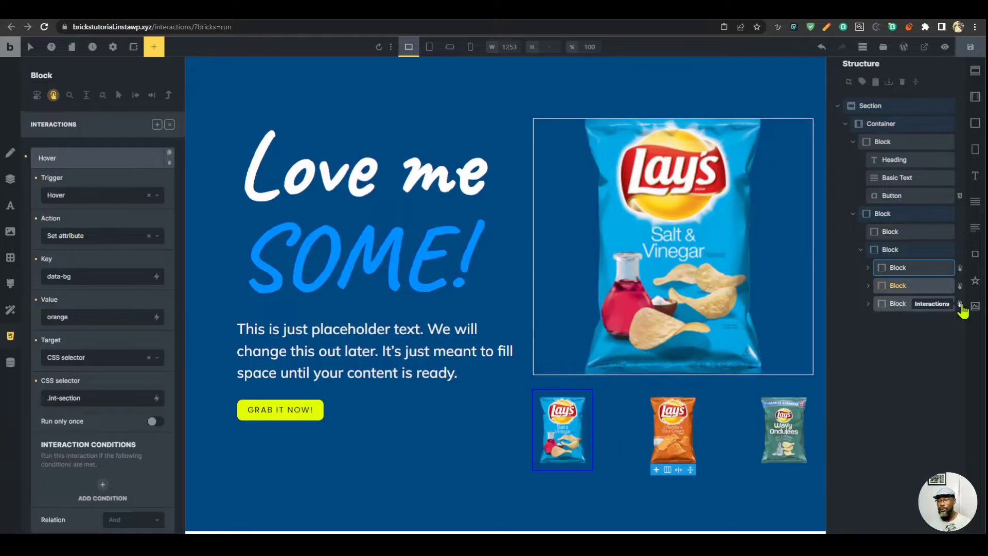
Set the third thumbnail's interaction trigger to Hover, save the page, and open the preview.
left_click(961, 304)
left_click(116, 164)
left_click(101, 195)
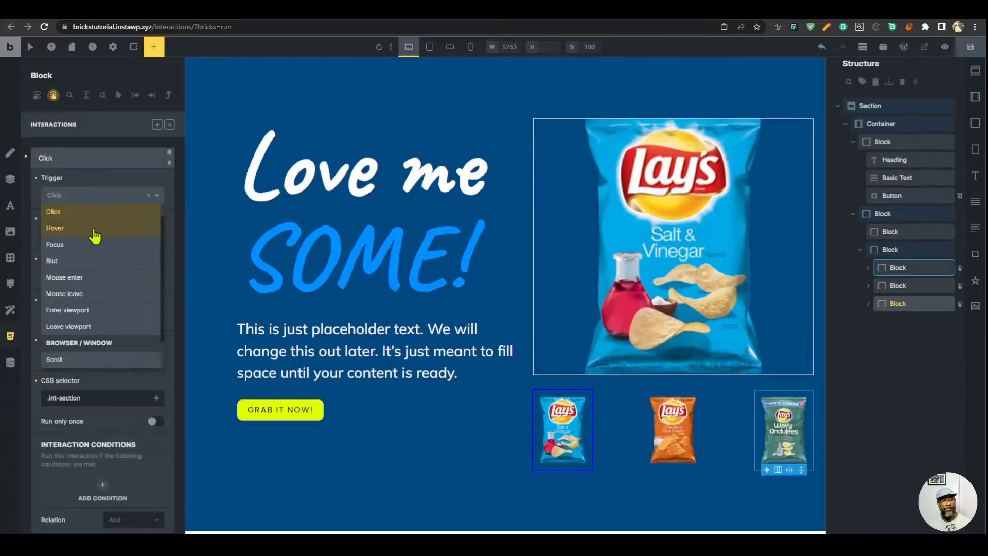
left_click(89, 228)
left_click(970, 47)
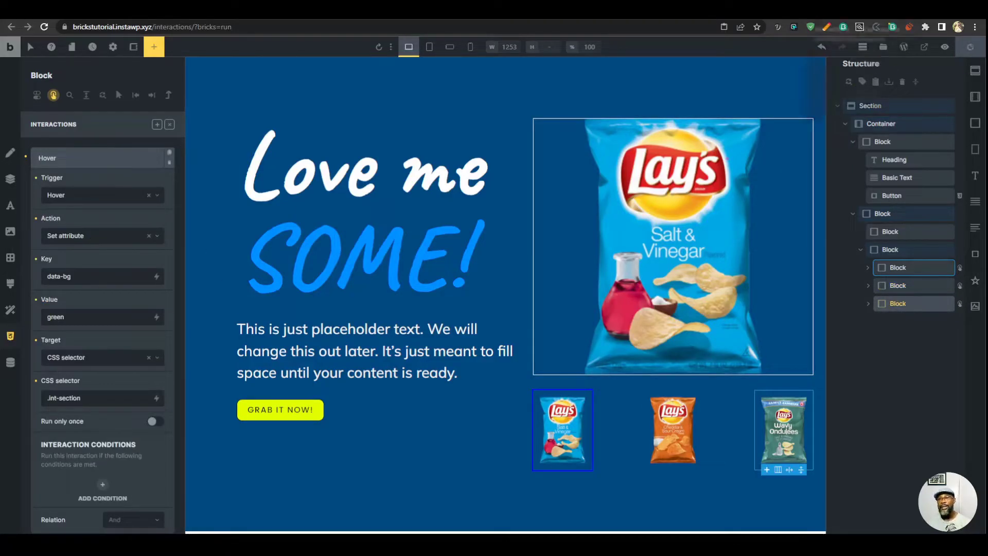
left_click(945, 47)
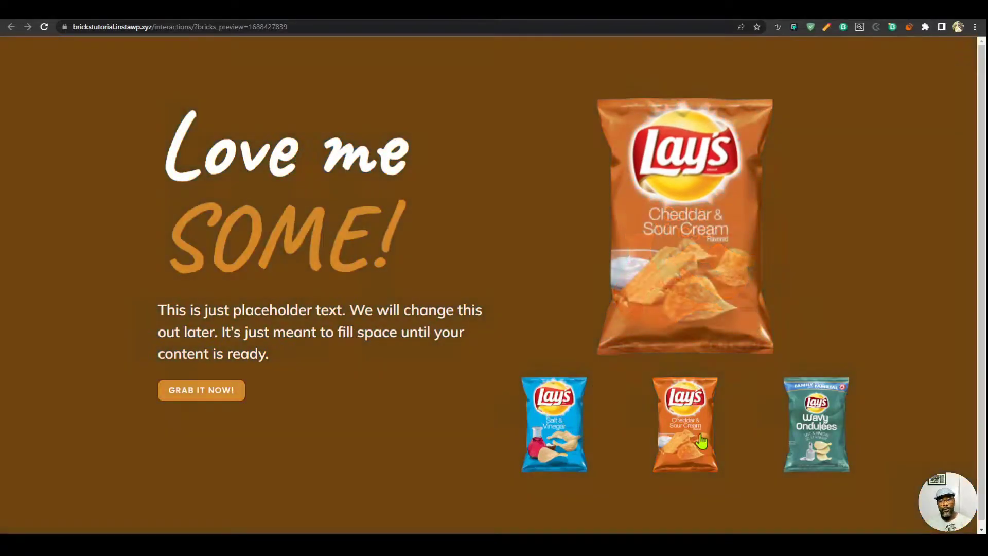
mouse_move(713, 440)
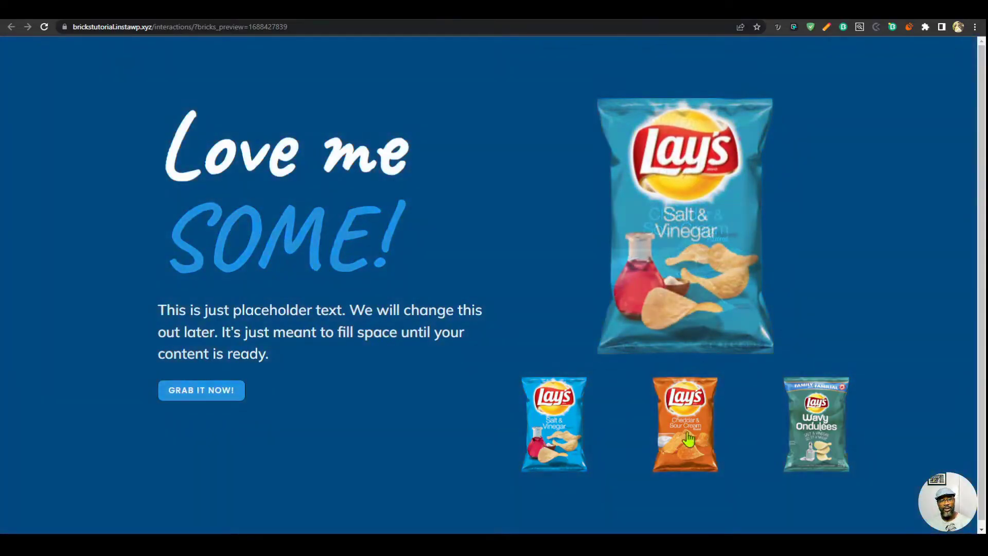
mouse_move(825, 434)
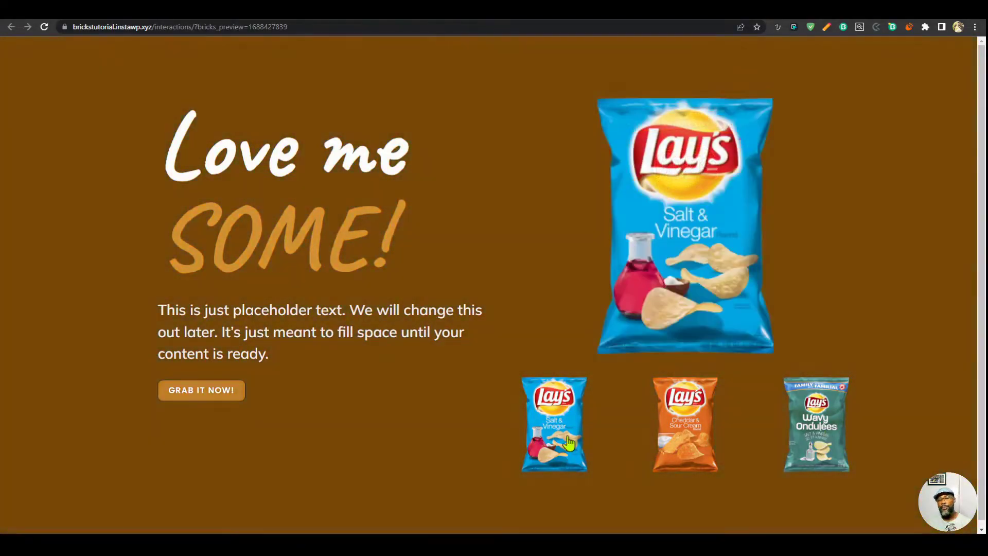